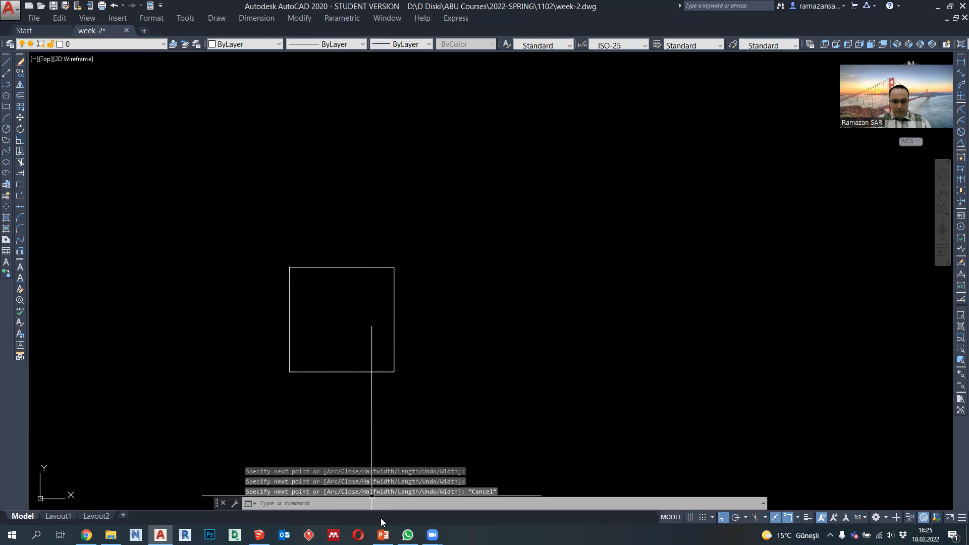
Check the Exercise #1 slide in PowerPoint, and in AutoCAD draw the ridge line between the midpoints of the square's upper and lower edges.
left_click(383, 535)
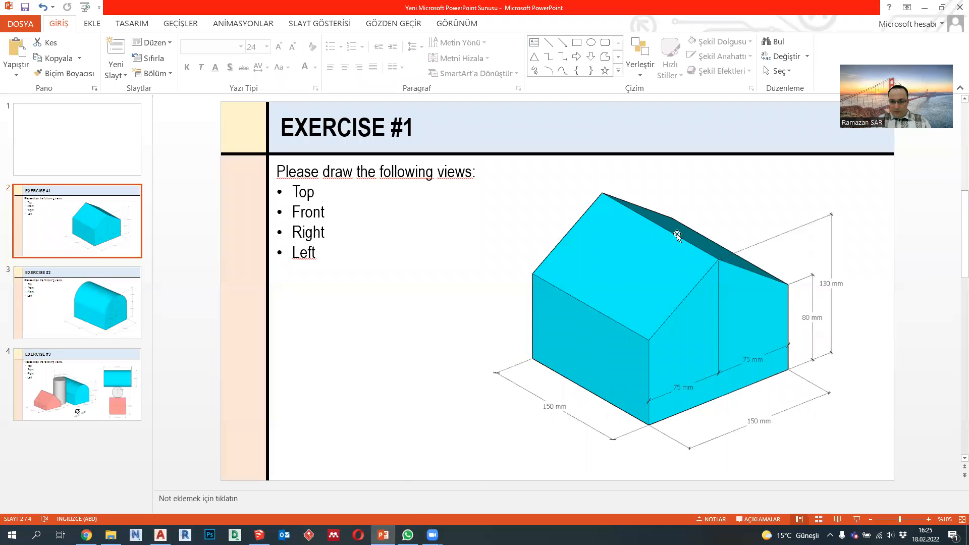
left_click(161, 534)
left_click(8, 84)
left_click(341, 267)
left_click(341, 371)
key("Escape")
Draw a long horizontal reference line below the top view with a polyline.
middle_click_drag(340, 367, 374, 278)
left_click(8, 87)
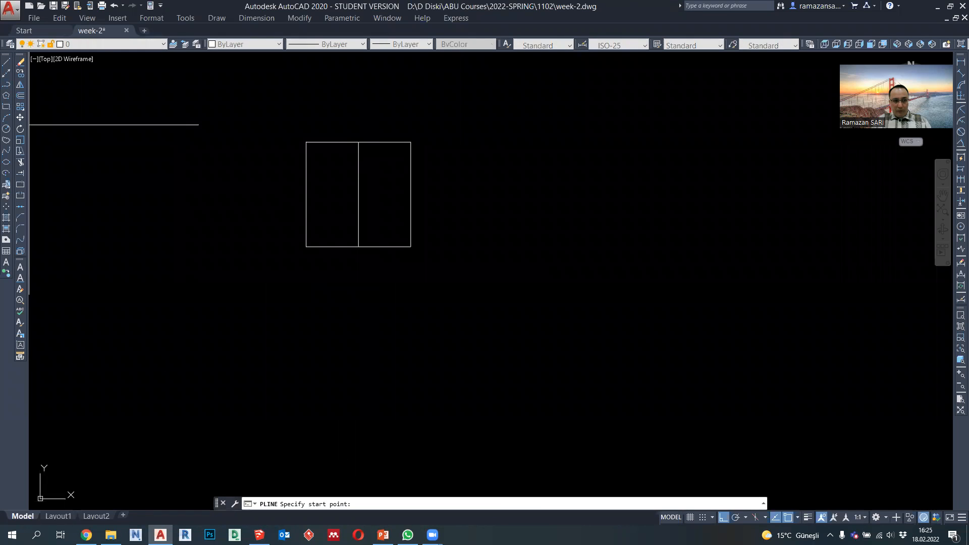
left_click(251, 316)
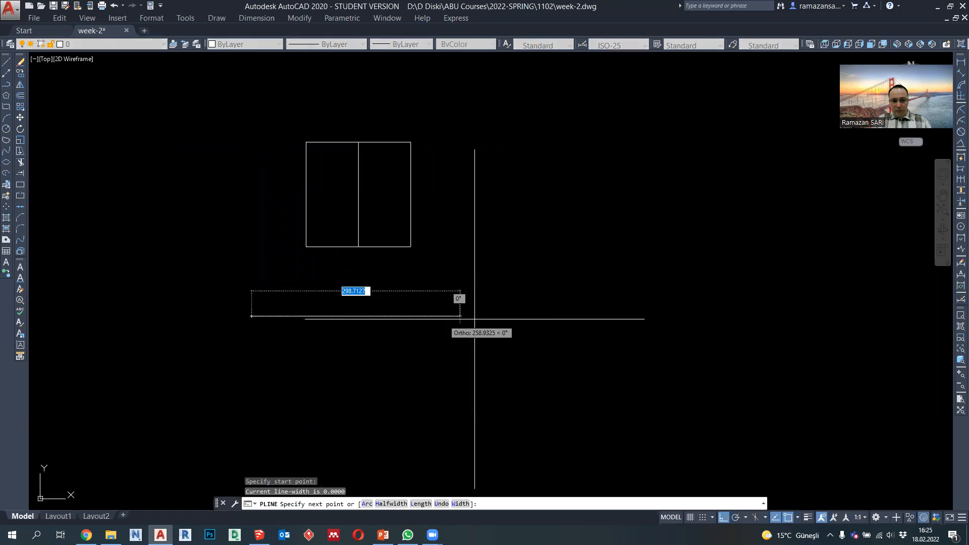
left_click(720, 317)
key("Escape")
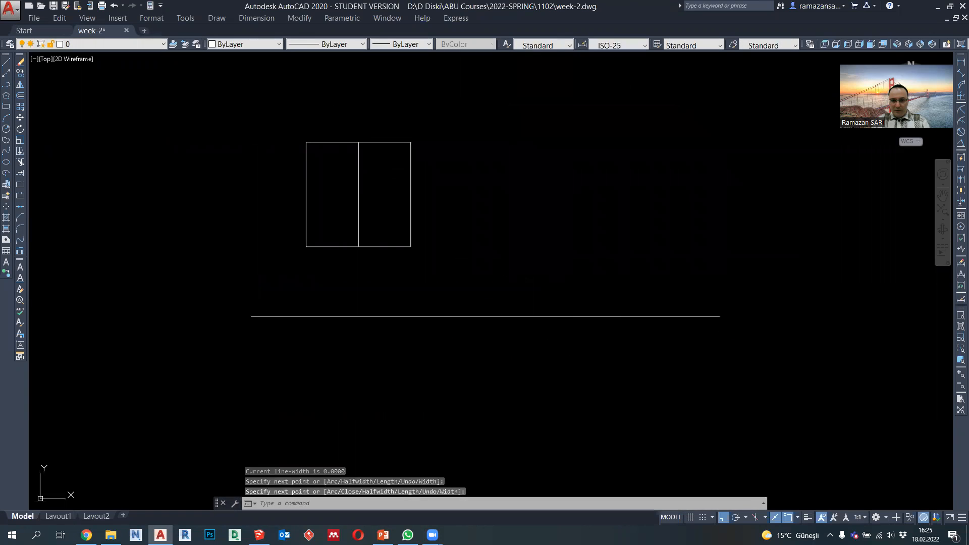
Draw a long vertical reference line to the right of the top view, crossing the horizontal reference line.
key("Return")
left_click(495, 97)
middle_click_drag(496, 418, 490, 394)
scroll(465, 242, "down", 2)
left_click(480, 401)
key("Escape")
Draw two vertical projection lines down from the top view's lower corners, past the horizontal reference line.
scroll(393, 282, "up", 2)
middle_click_drag(391, 303, 387, 239)
left_click(4, 86)
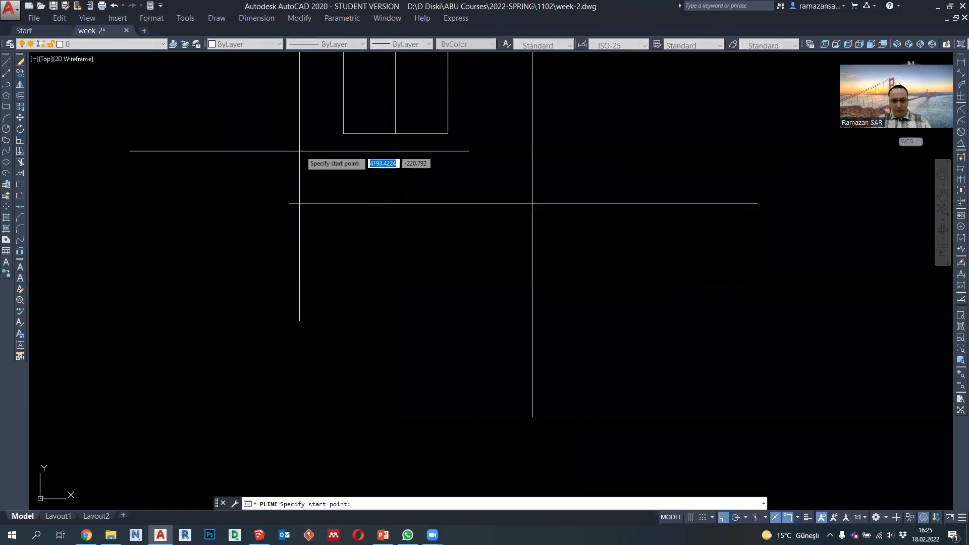
left_click(344, 133)
left_click(357, 403)
key("Return")
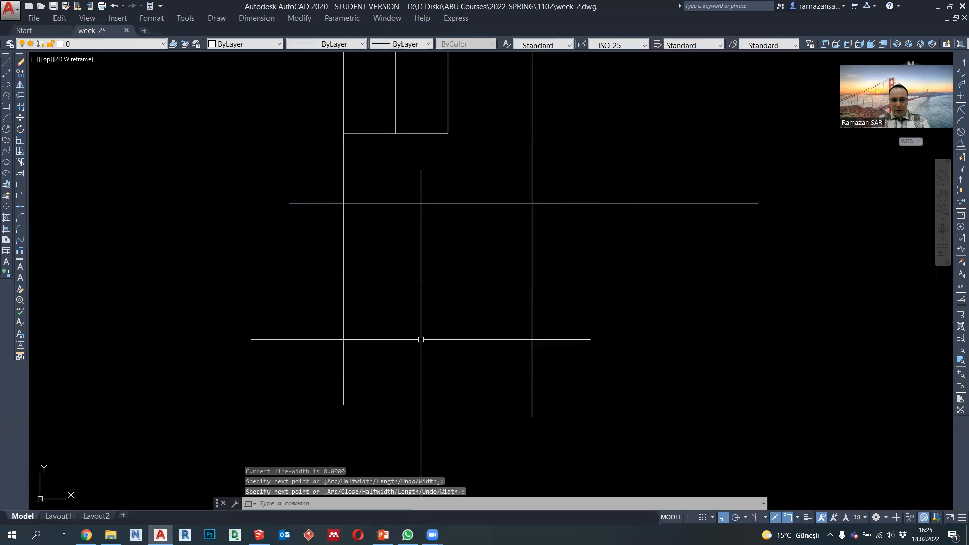
key("Return")
left_click(448, 133)
left_click(383, 411)
key("Return")
Draw a long horizontal base line for the front view, crossing the lower ends of the projection lines.
key("Return")
left_click(271, 376)
left_click(771, 388)
key("Return")
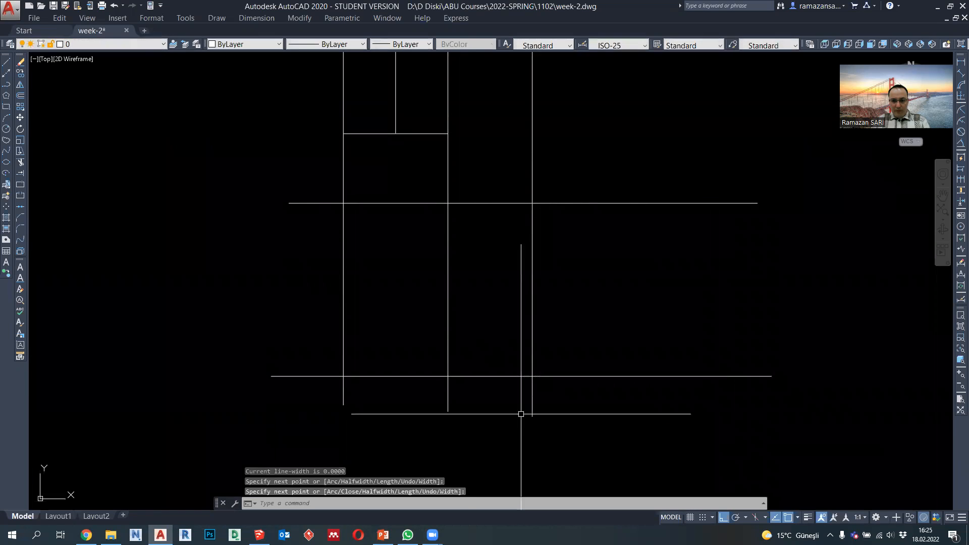
Change the two vertical projection lines and the front view's base line to a dashed linetype.
left_click(475, 415)
left_click(316, 308)
left_click(343, 49)
left_click(339, 70)
key("Escape")
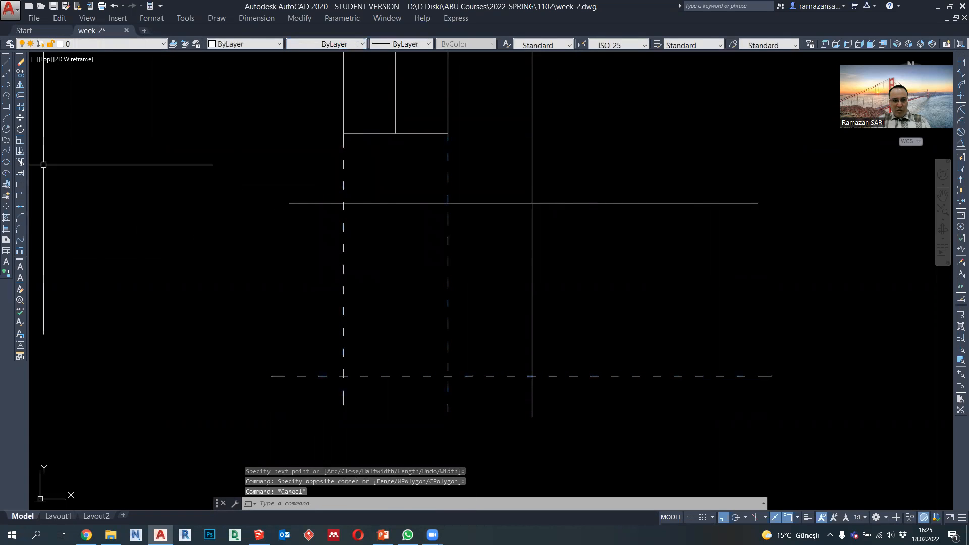
left_click(5, 85)
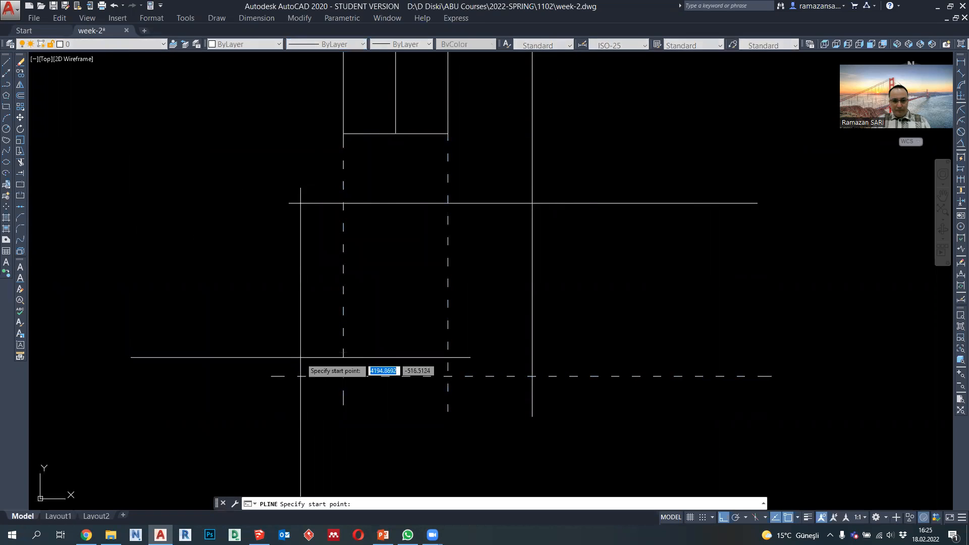
left_click(343, 376)
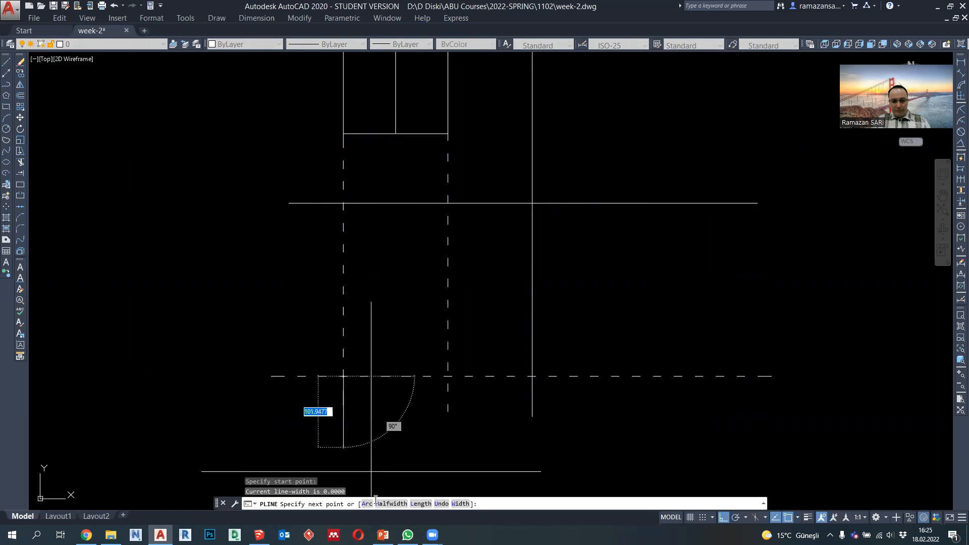
key("alt+Tab")
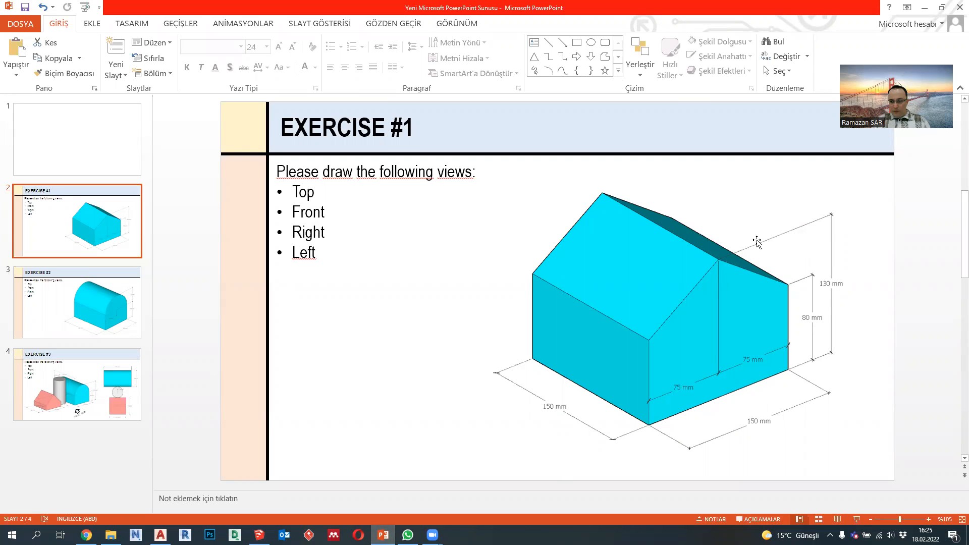
left_click(383, 535)
key("Escape")
Copy the dashed base line upward by 80 and by 130 to mark the eave and ridge heights.
left_click(494, 376)
left_click(20, 74)
left_click(149, 355)
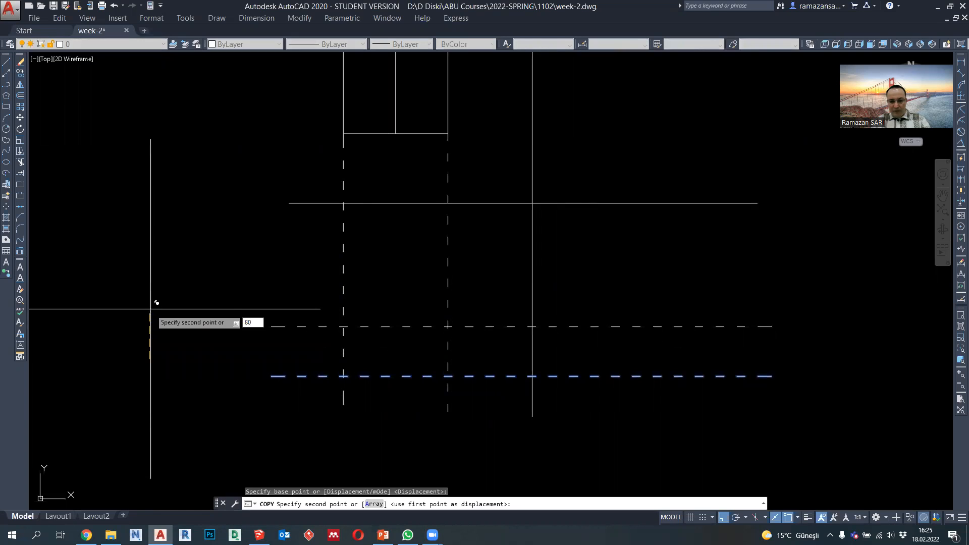
key("Return")
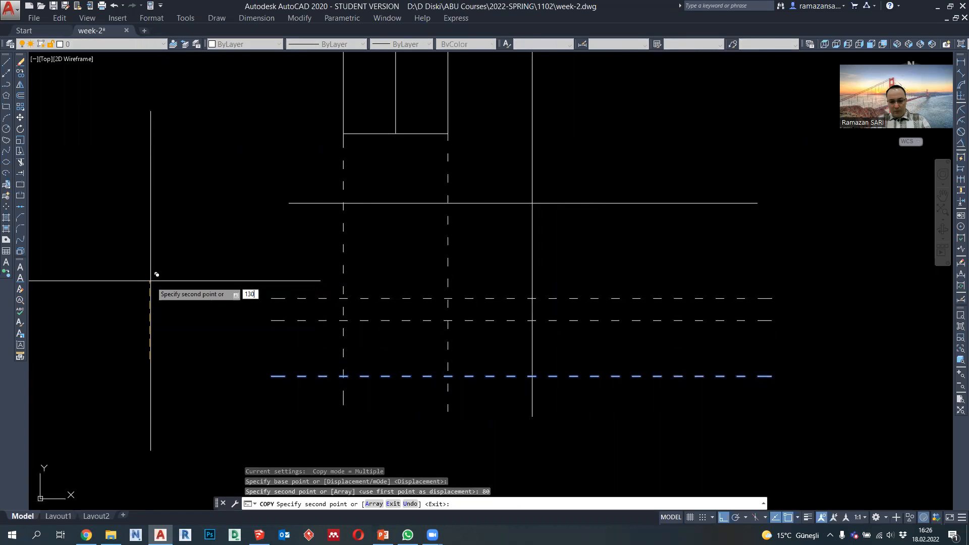
key("Return")
key("Escape")
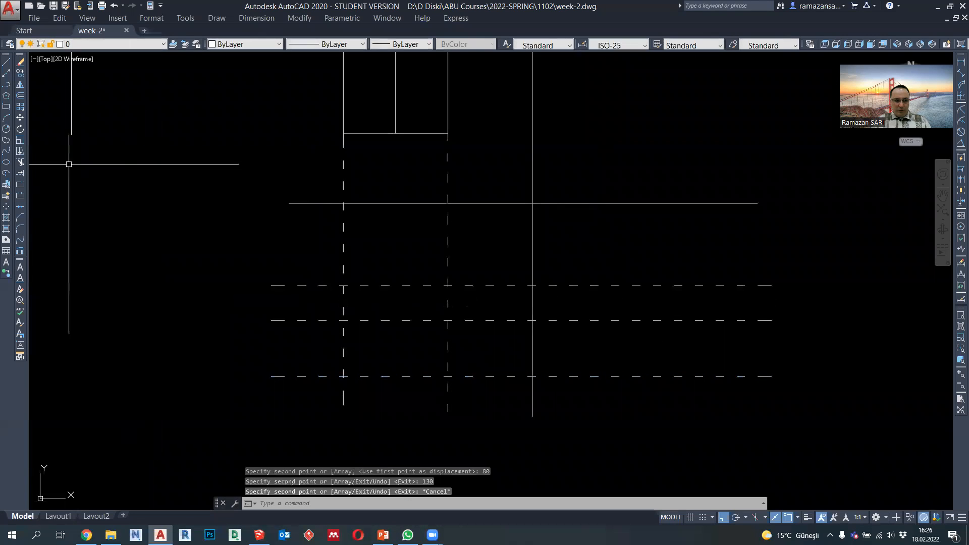
Draw a projection line down from the ridge's lower end and match its properties to the dashed base line.
left_click(7, 85)
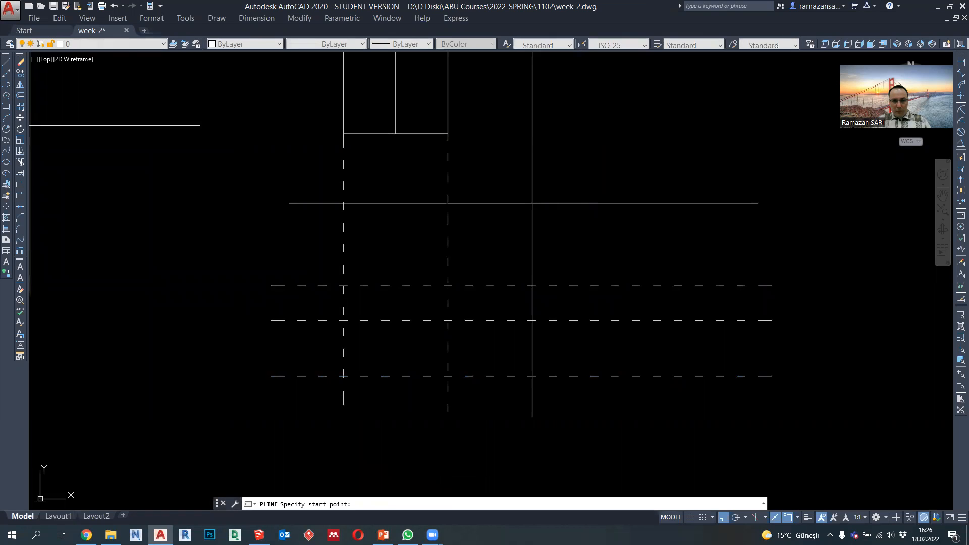
left_click(396, 133)
key("Escape")
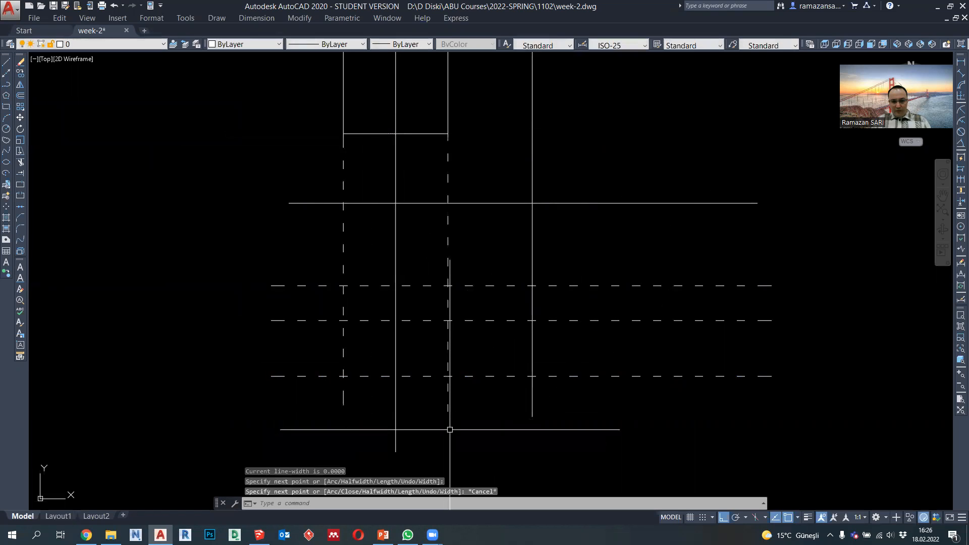
type("MA")
key("Return")
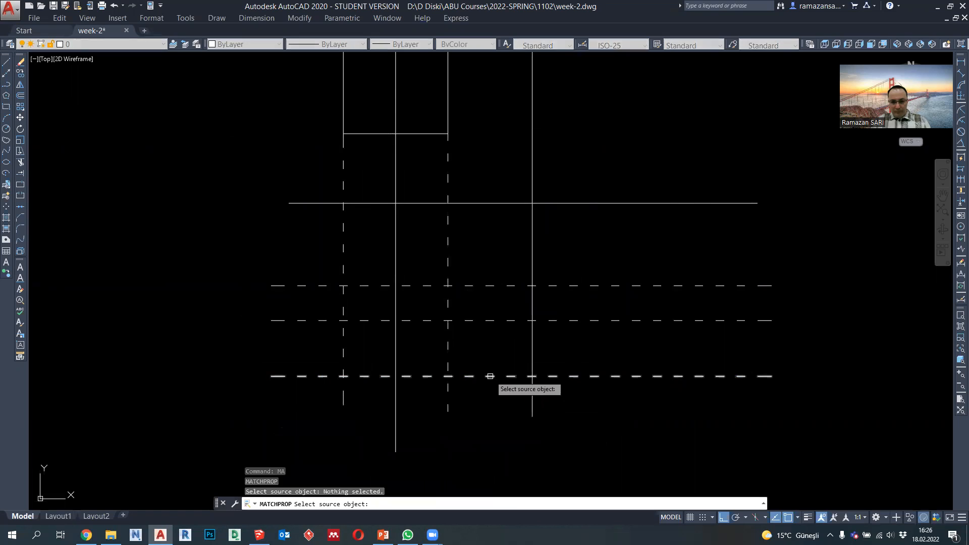
left_click(492, 376)
key("Escape")
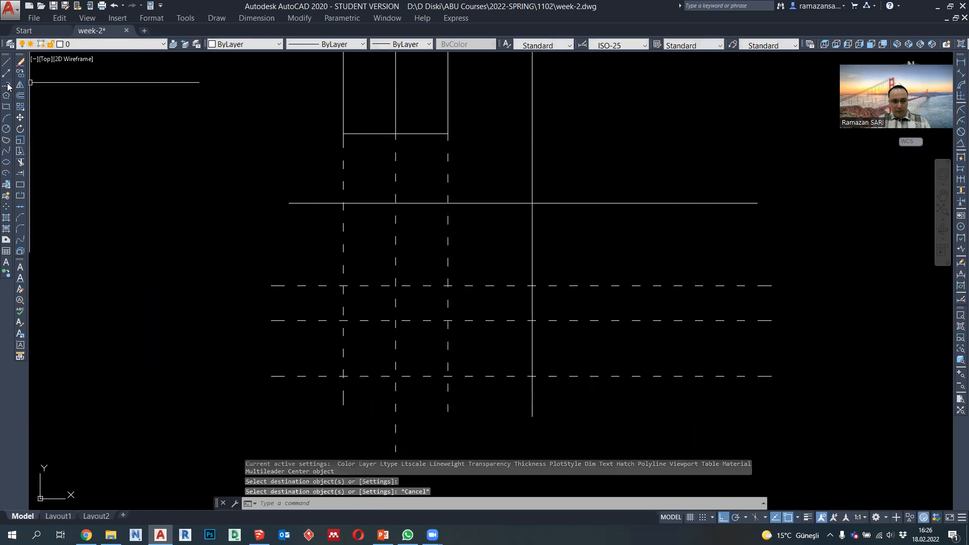
Draw the gabled front view outline with a closed run of polyline segments through the dashed lines' intersections.
left_click(8, 87)
left_click(343, 376)
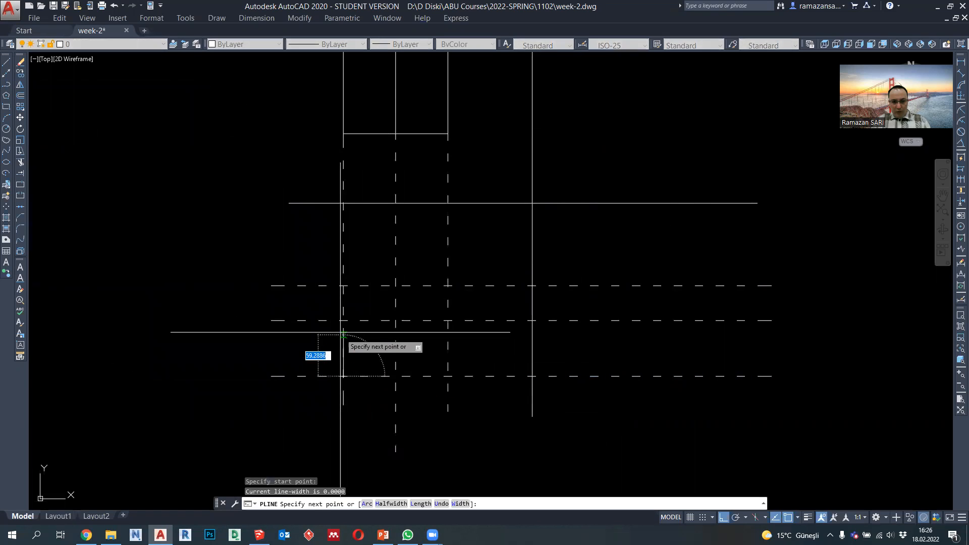
left_click(343, 320)
left_click(396, 286)
left_click(447, 320)
left_click(448, 376)
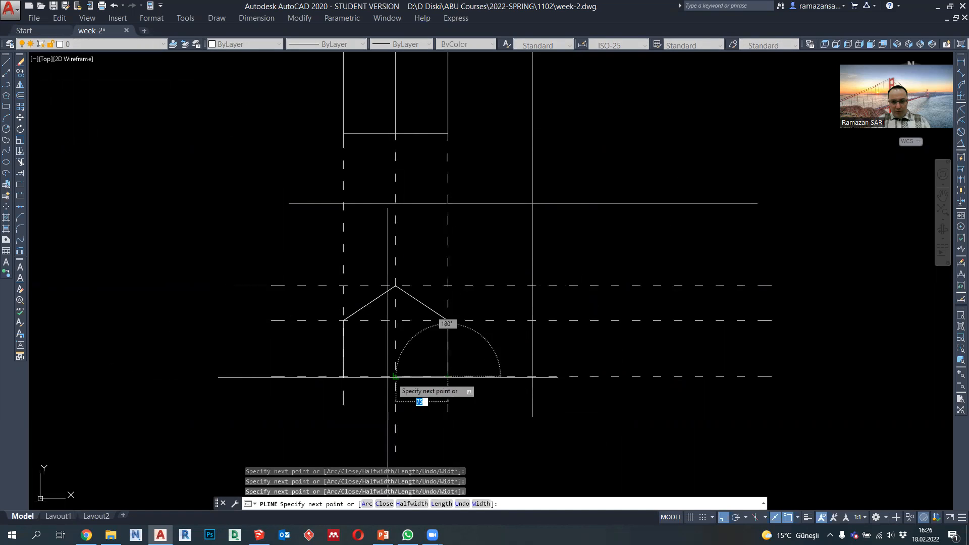
left_click(343, 376)
key("Escape")
Lengthen the horizontal reference line by moving its left endpoint well to the left of the views.
scroll(461, 328, "down", 2)
middle_click_drag(439, 357, 460, 332)
left_click(512, 234)
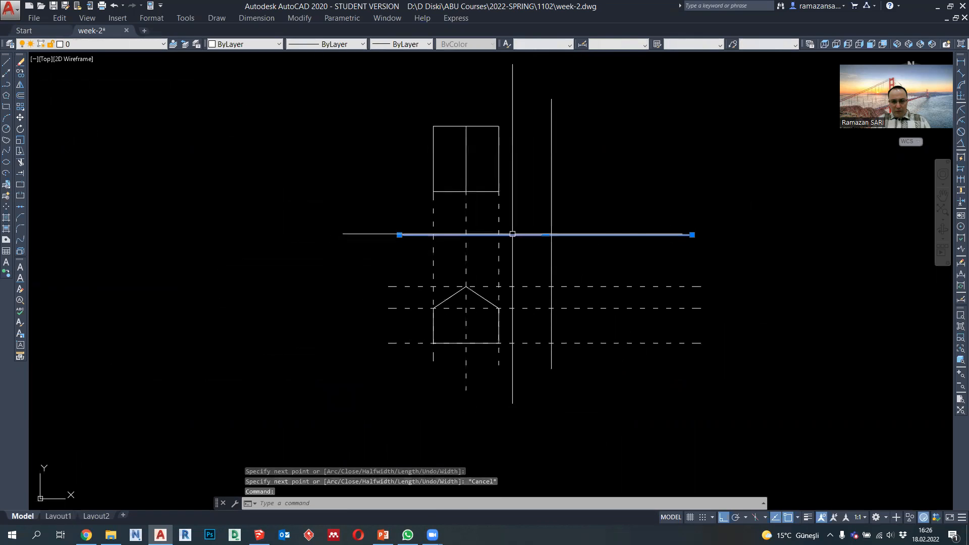
left_click(399, 235)
left_click(218, 235)
key("Escape")
Mirror the vertical reference line about the top view's ridge axis, keeping the source line.
left_click(551, 197)
left_click(20, 85)
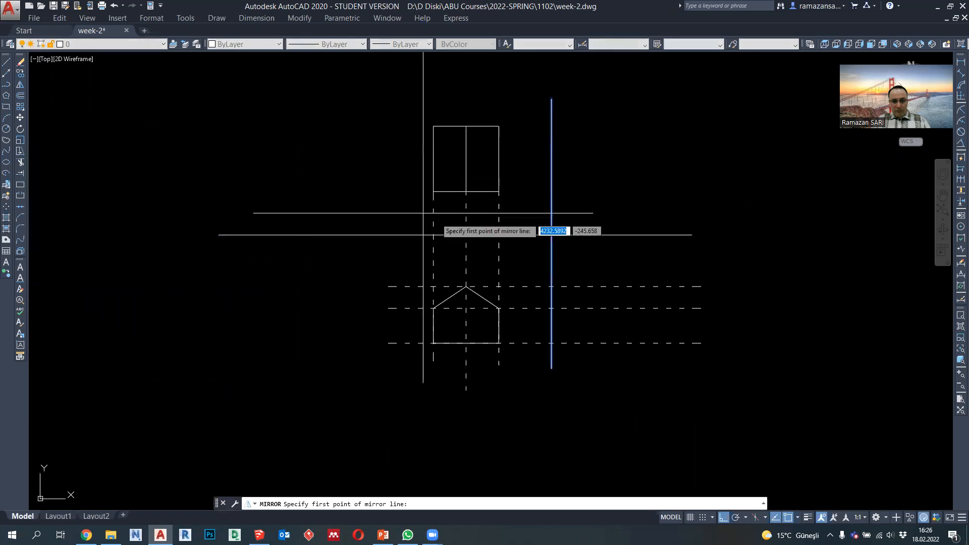
left_click(465, 235)
left_click(466, 99)
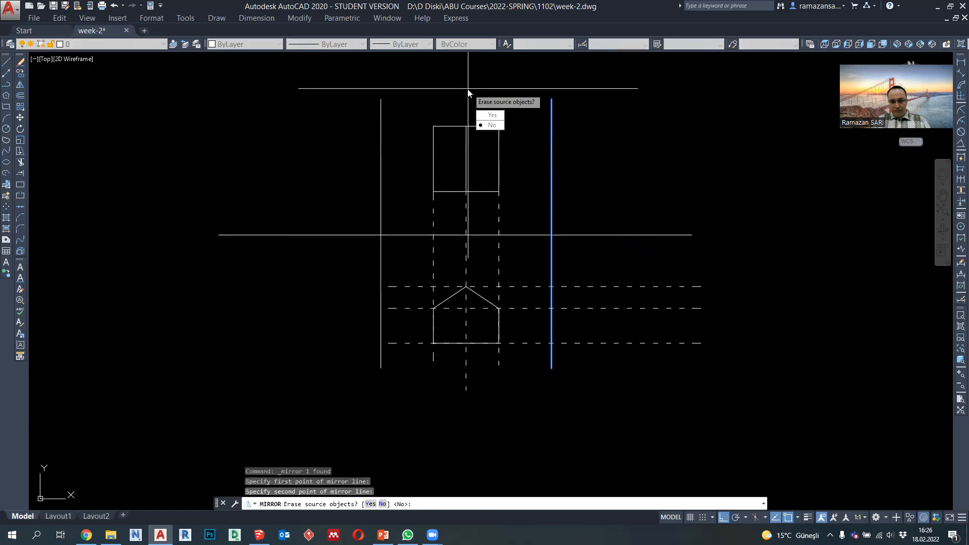
key("Return")
Stretch the left ends of the three dashed height lines leftward beyond the mirrored vertical reference line.
type("S")
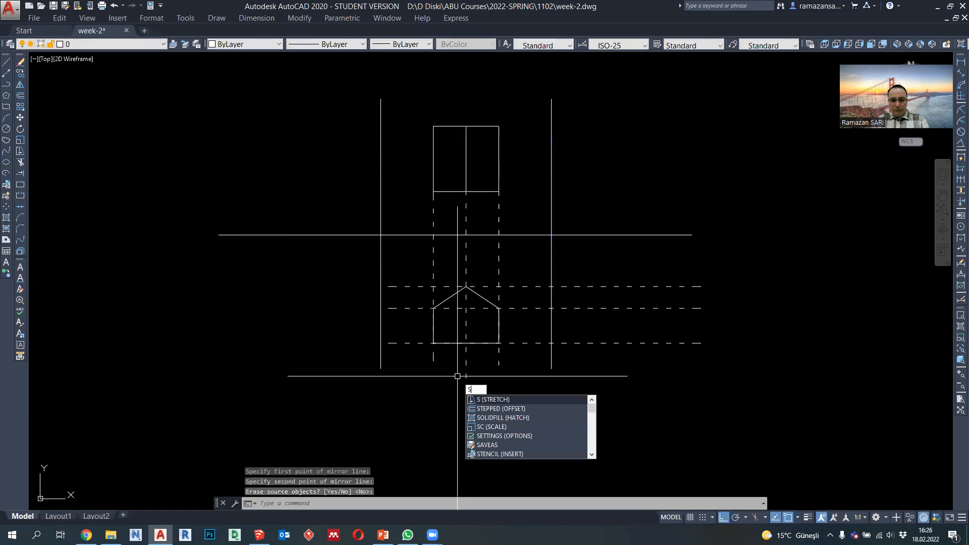
key("Return")
left_click(396, 372)
left_click(390, 276)
key("Return")
left_click(389, 286)
left_click(186, 287)
key("Return")
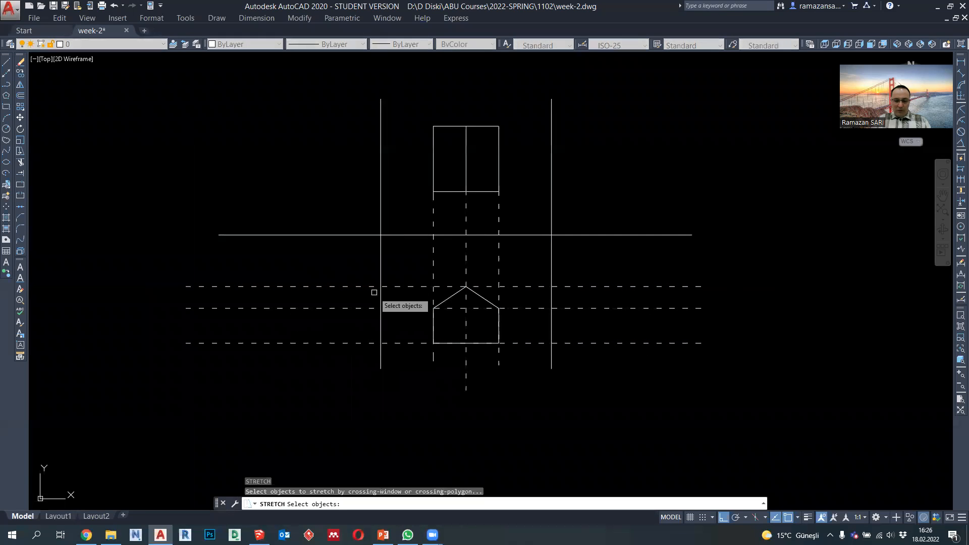
key("Escape")
key("Escape")
Try a projection line from the top view's lower-left corner to the left vertical reference line, and delete it.
type("pl")
key("Return")
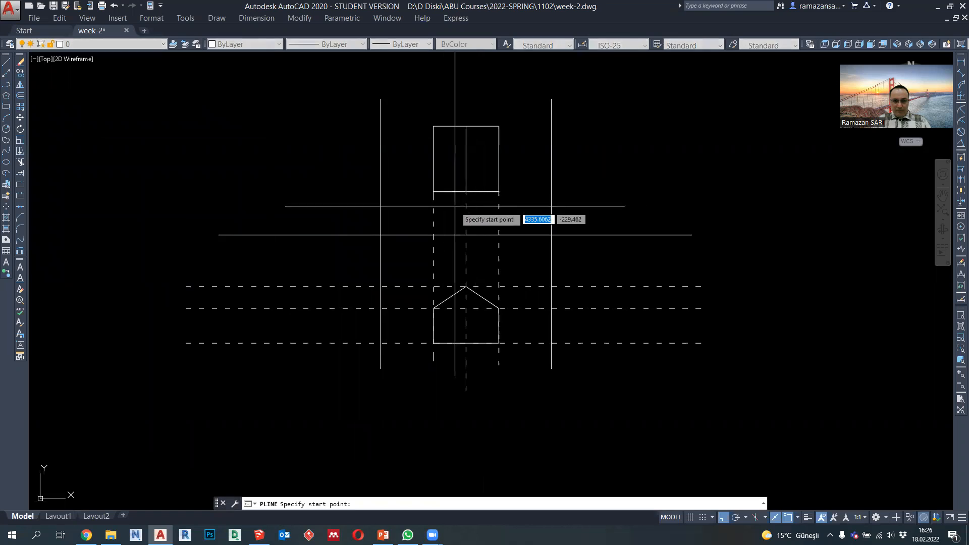
left_click(434, 191)
left_click(380, 191)
key("Escape")
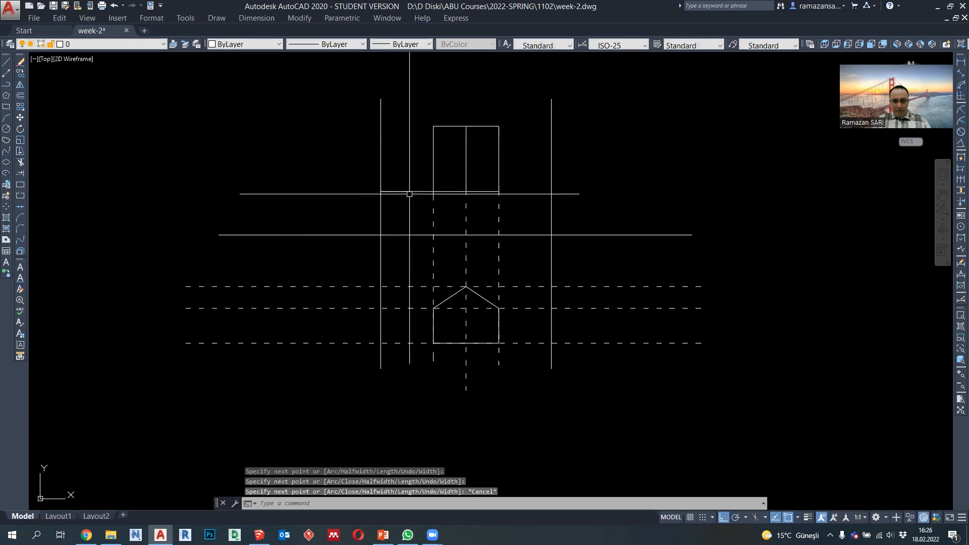
left_click(409, 193)
key("Delete")
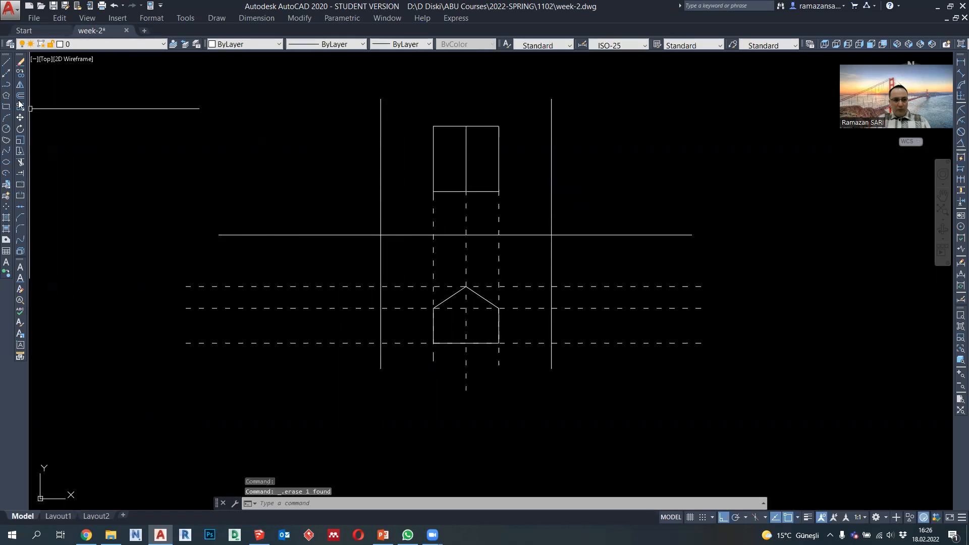
left_click(6, 84)
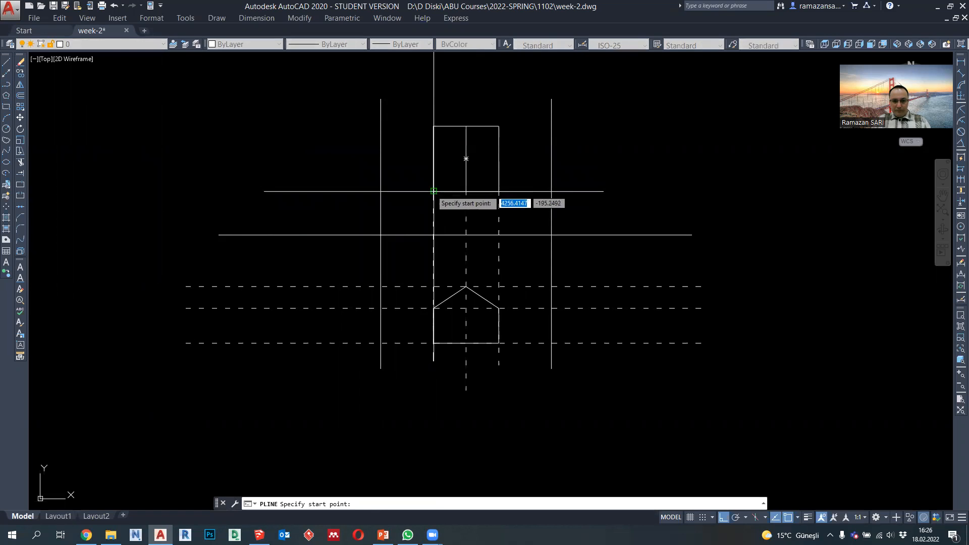
key("Escape")
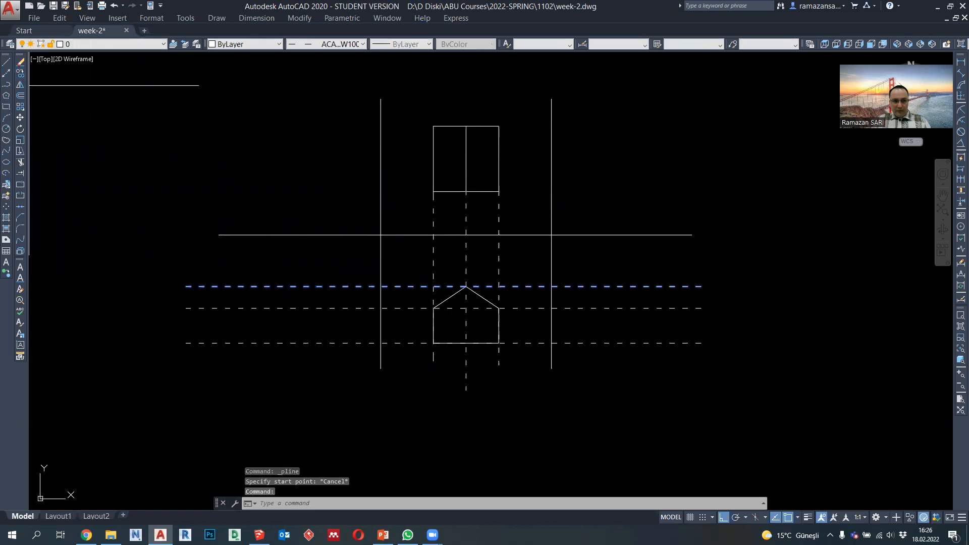
Copy the uppermost dashed height line onto the top view's lower and upper edges.
left_click(21, 74)
left_click(434, 286)
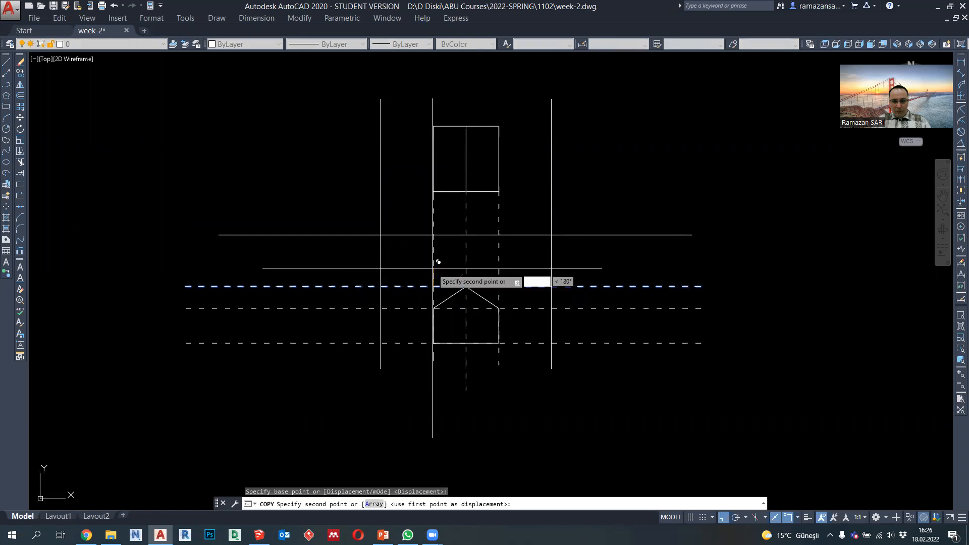
left_click(433, 191)
left_click(434, 125)
key("Escape")
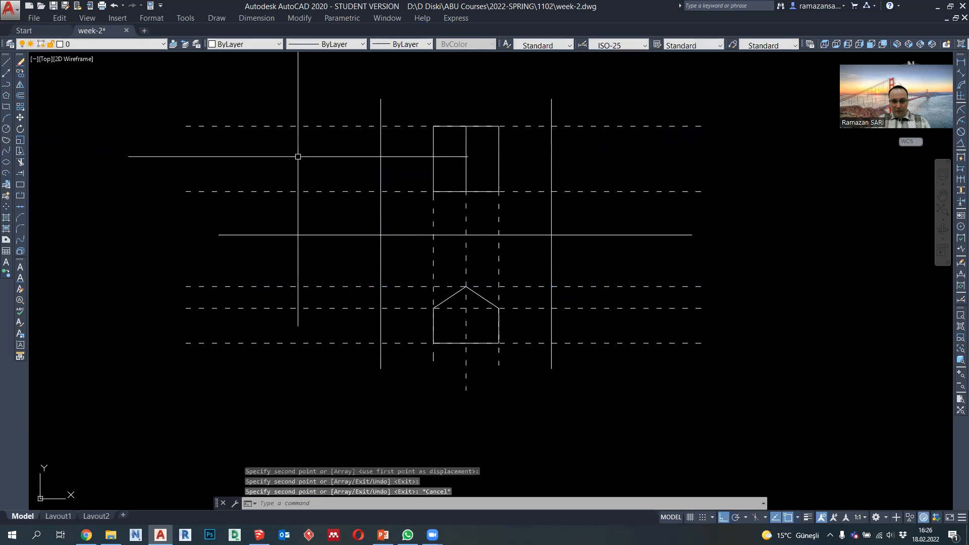
Draw a short horizontal line to the right from where the right vertical reference line meets the lower-edge projection line.
type("pl")
key("Return")
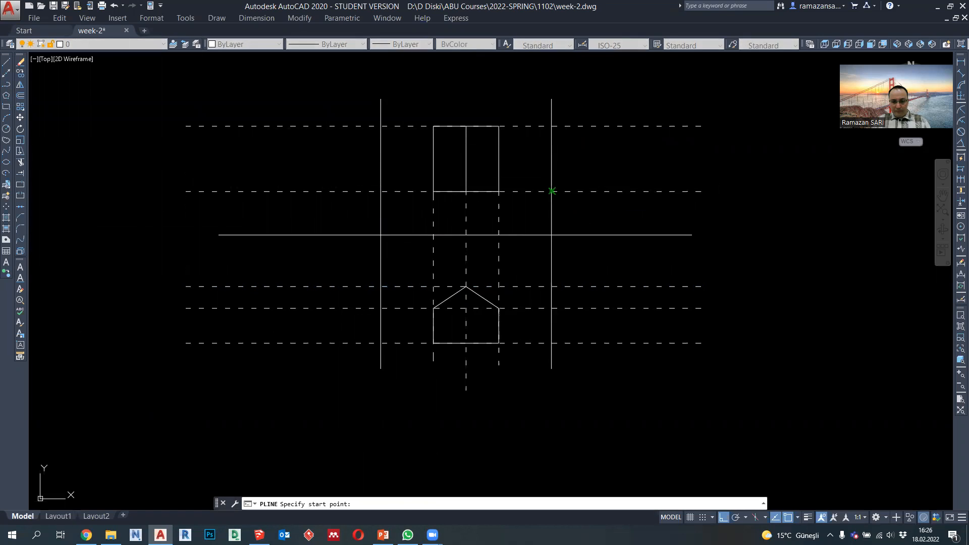
left_click(551, 191)
left_click(611, 191)
key("Escape")
Rotate the short horizontal line by -45° about its end on the right vertical reference line.
left_click(593, 190)
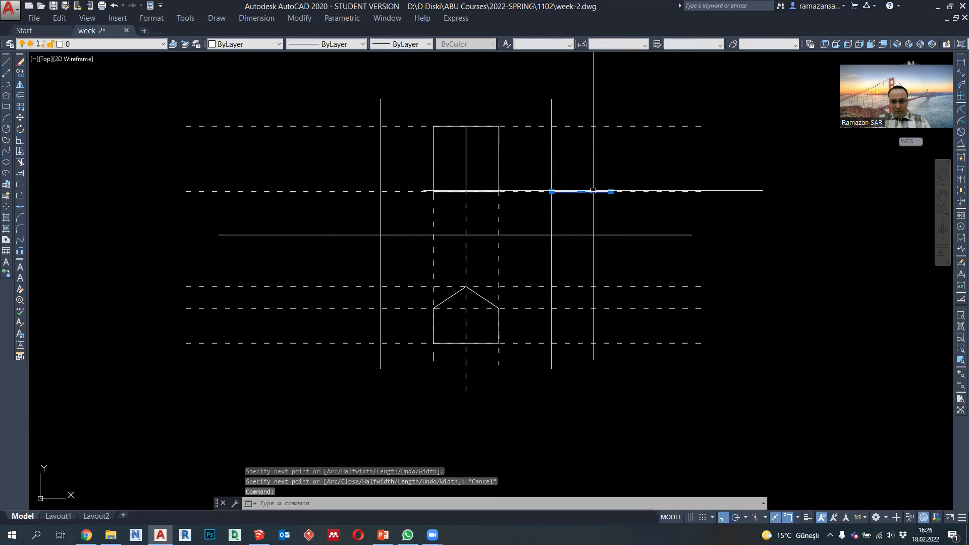
left_click(19, 129)
left_click(551, 191)
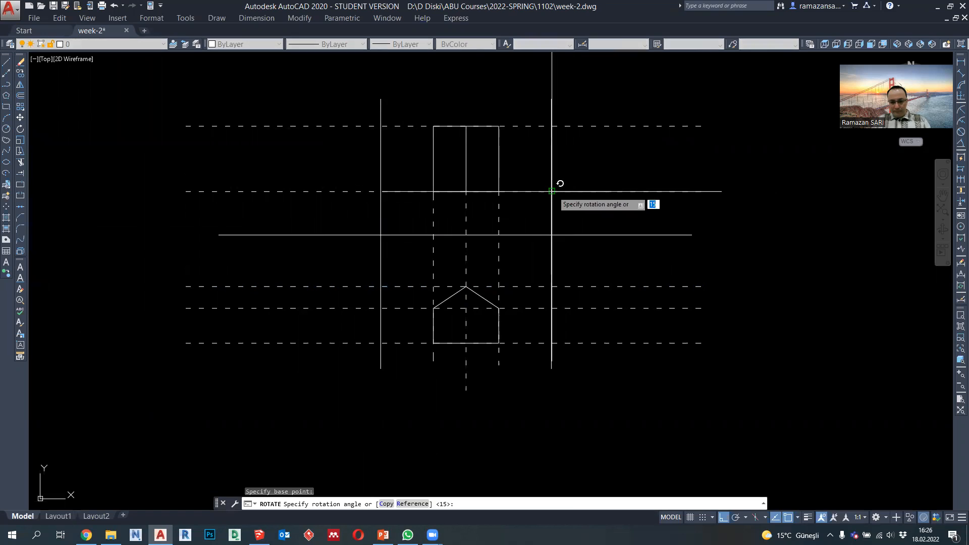
type("-45")
key("Return")
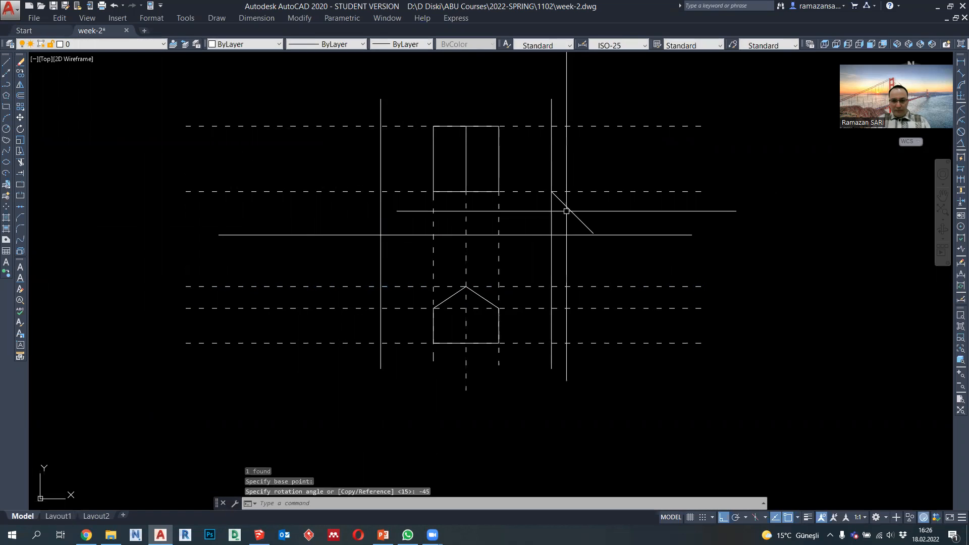
Match the right diagonal to the dashed projection line's properties and extend it to the horizontal reference line.
key("Return")
left_click(573, 192)
left_click(574, 214)
key("Escape")
scroll(580, 212, "up", 2)
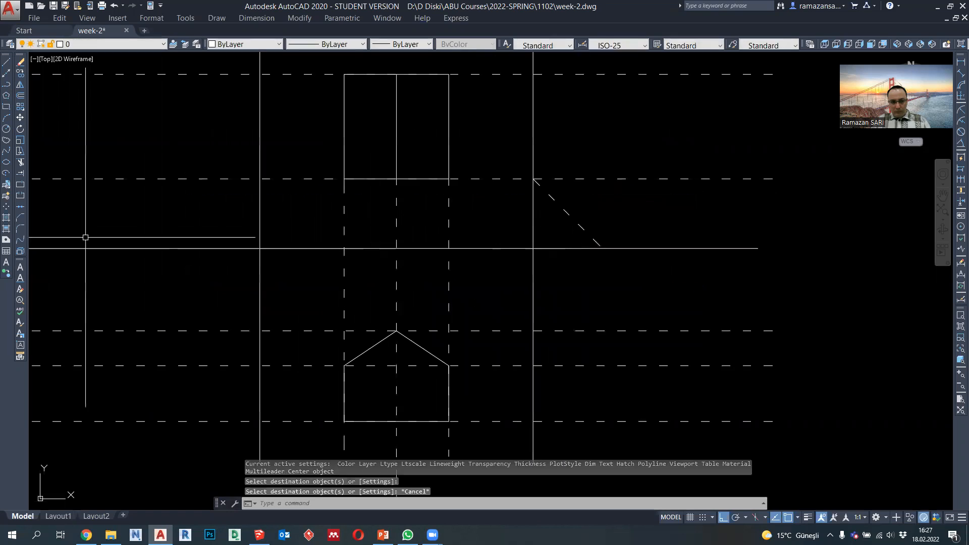
left_click(21, 173)
key("Return")
left_click(569, 214)
key("Escape")
Copy the dashed right diagonal up to where the top view's upper-edge projection line meets the right vertical reference line.
left_click(562, 206)
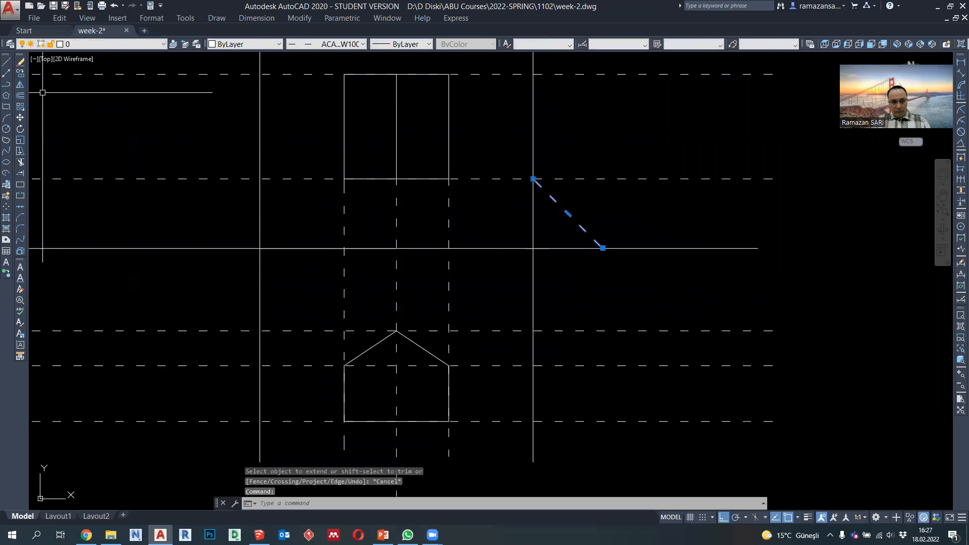
left_click(20, 74)
left_click(533, 179)
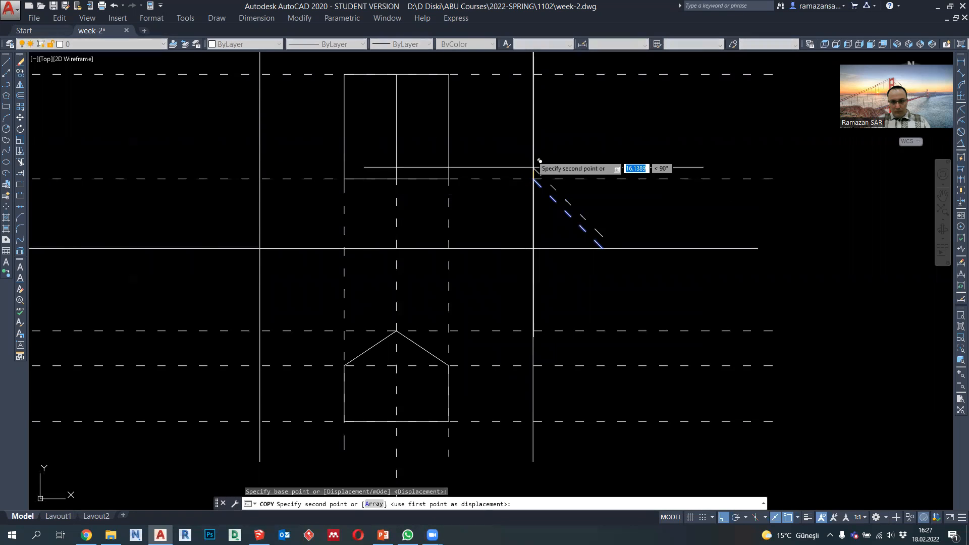
left_click(533, 74)
key("Escape")
Trim the top view's two horizontal projection lines where they run beyond the vertical reference lines.
left_click(21, 162)
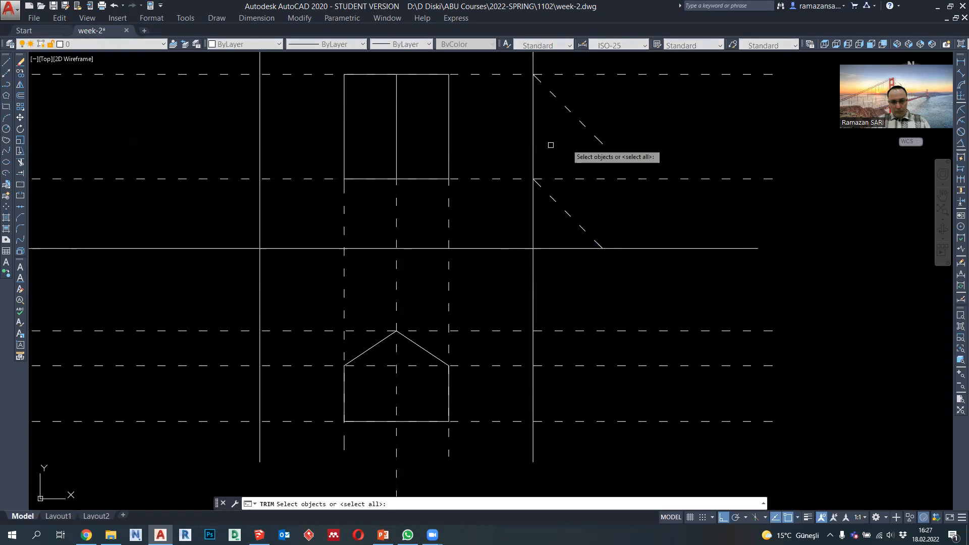
scroll(626, 141, "down", 2)
key("Return")
left_click(292, 181)
left_click(253, 83)
key("Escape")
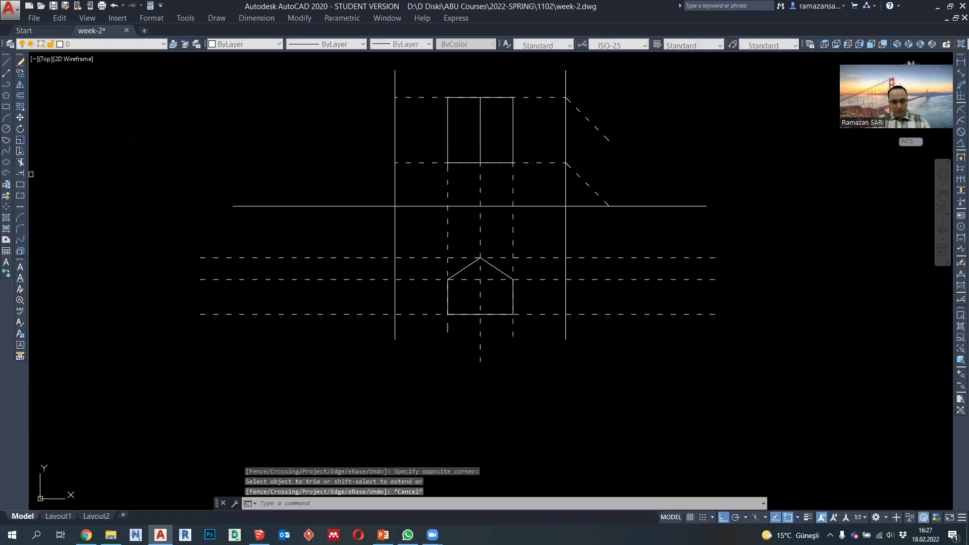
Extend the upper right diagonal down to the horizontal reference line.
left_click(20, 173)
key("Return")
left_click(608, 140)
key("Escape")
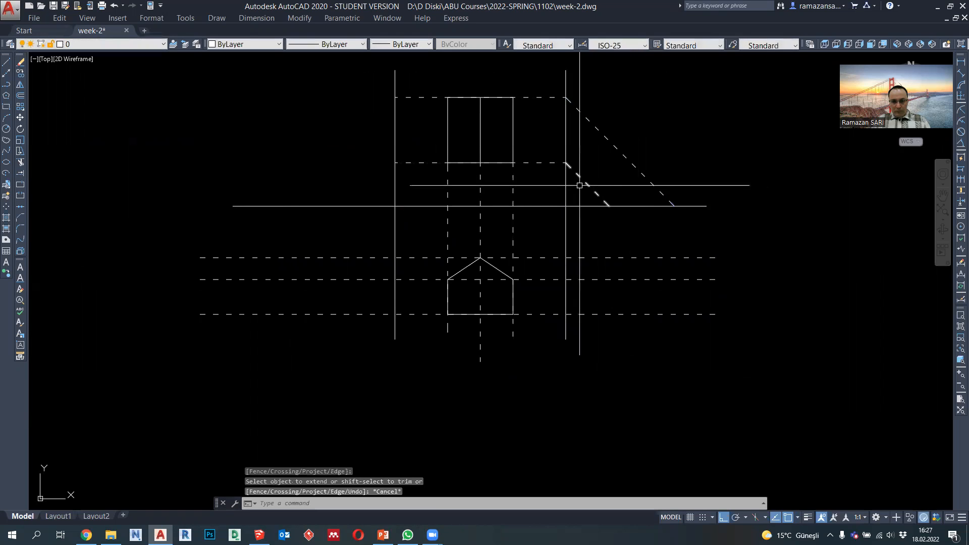
Draw a short horizontal line to the left from where the left vertical reference line meets the lower-edge projection line.
middle_click_drag(549, 172, 551, 200)
left_click(7, 84)
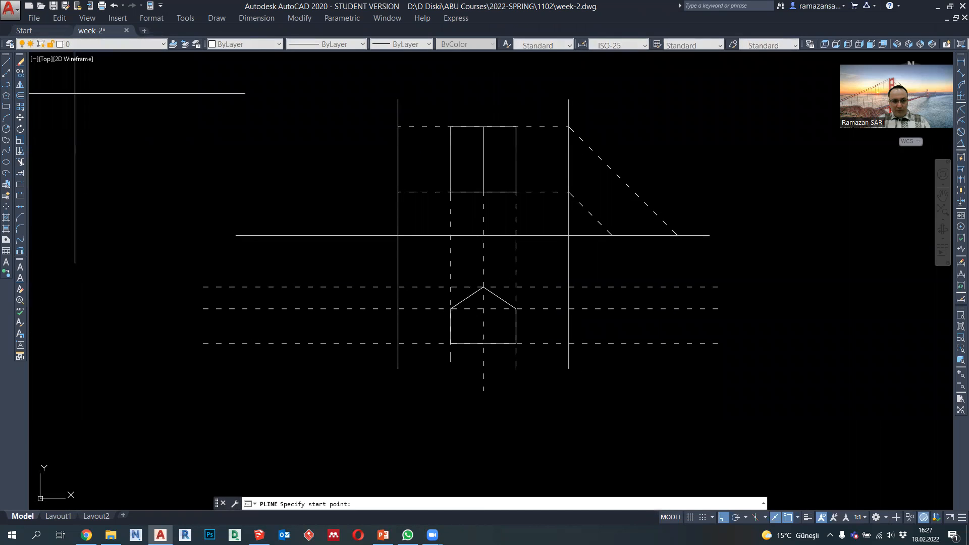
left_click(398, 192)
left_click(348, 191)
key("Escape")
Rotate the short left line by 45° about its end on the left vertical reference line.
left_click(375, 200)
left_click(366, 179)
left_click(20, 129)
scroll(384, 199, "up", 2)
left_click(407, 187)
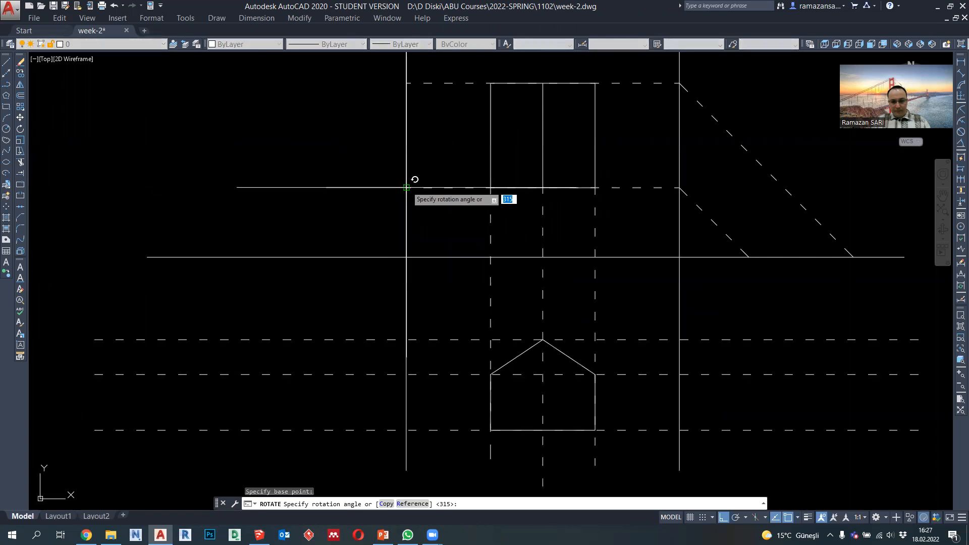
type("45")
key("Return")
Match the left diagonal to the dashed projection line's properties and extend it to the horizontal reference line.
type("M")
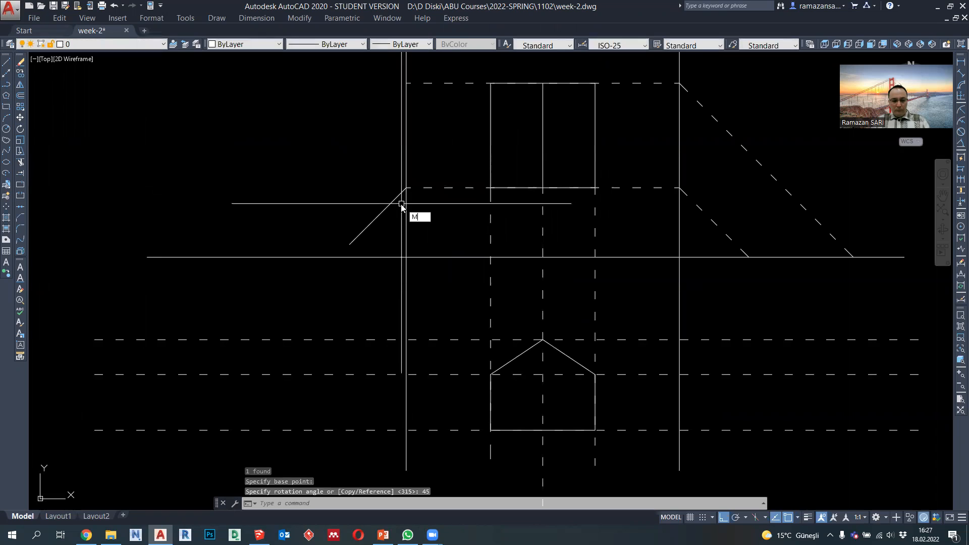
type("A")
key("Return")
left_click(426, 188)
left_click(396, 198)
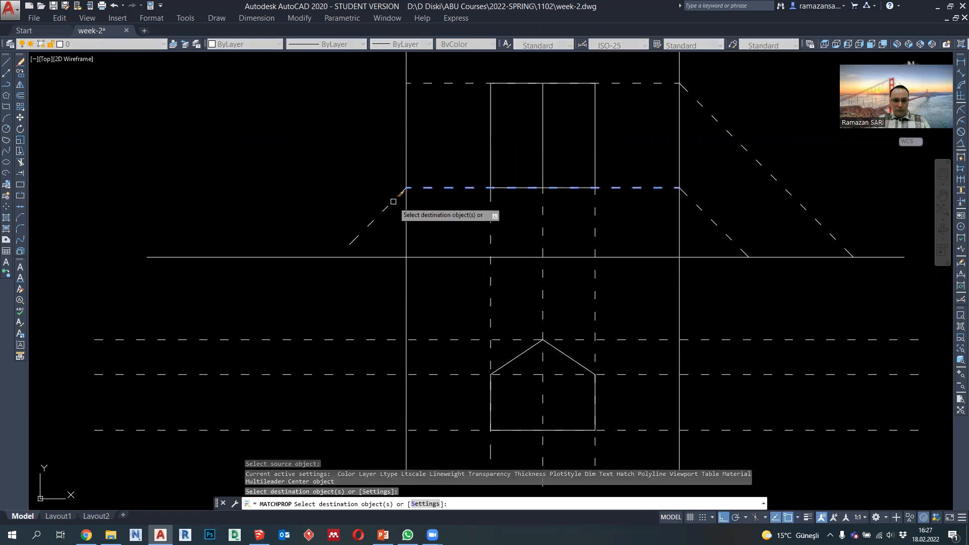
key("Escape")
key("Escape")
left_click(21, 173)
key("Return")
left_click(360, 232)
key("Escape")
Copy the dashed left diagonal up to where the upper-edge projection line meets the left vertical reference line.
left_click(370, 223)
left_click(19, 75)
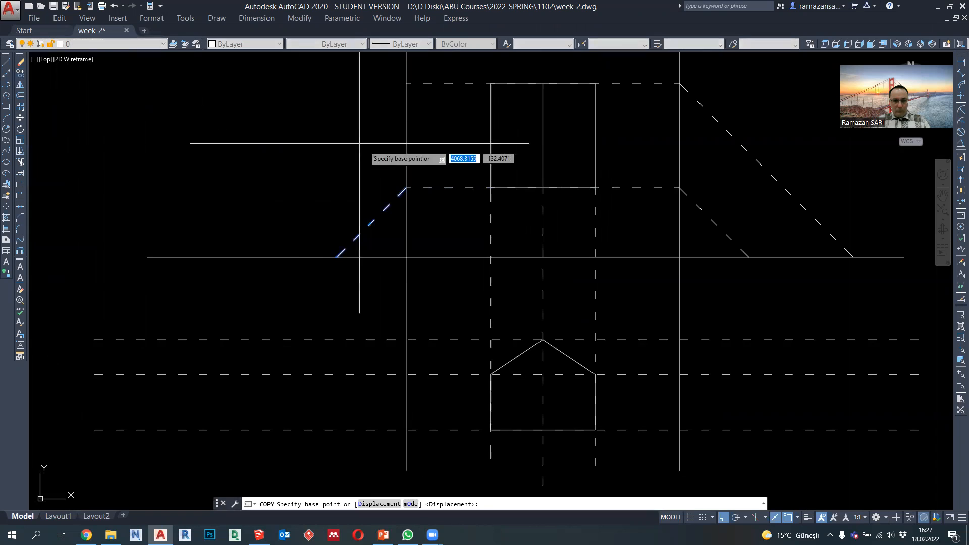
left_click(406, 187)
left_click(412, 76)
key("Escape")
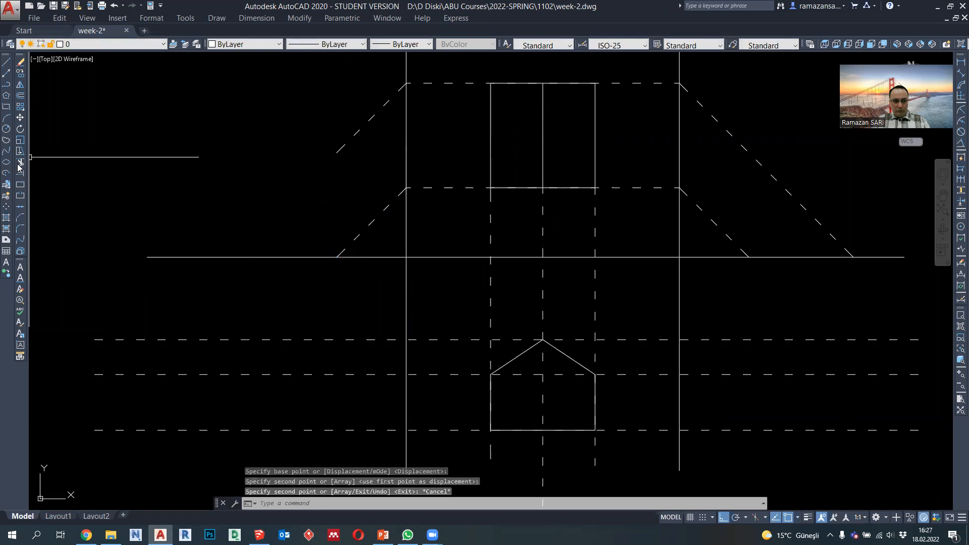
Extend the upper left diagonal down to the horizontal reference line.
key("Return")
left_click(347, 142)
scroll(328, 195, "down", 2)
key("Escape")
Draw a vertical line from the outer left diagonal's lower end down past the lowest dashed height line.
middle_click_drag(327, 233, 310, 189)
left_click(6, 90)
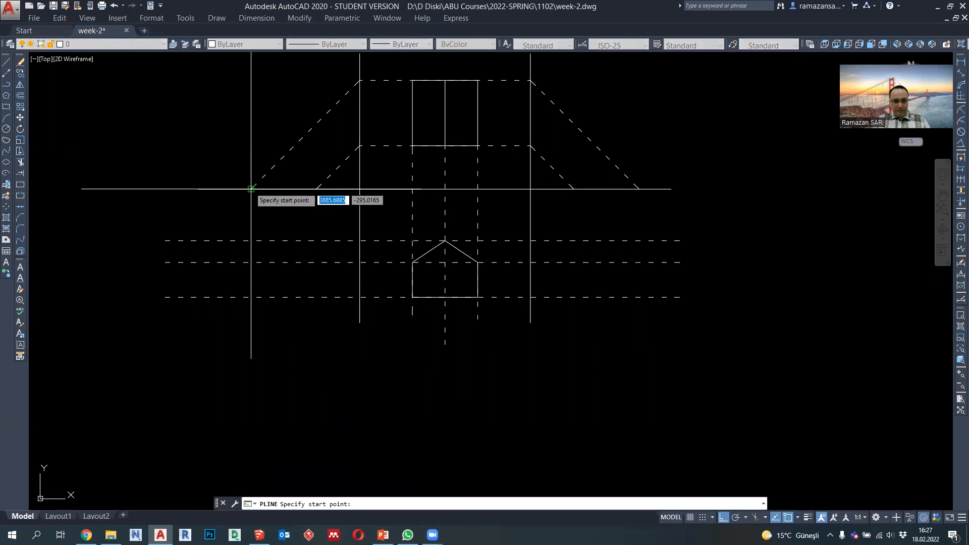
left_click(251, 190)
key("Return")
left_click(278, 331)
Copy the vertical line onto the lower ends of the inner left diagonal and both right diagonals.
left_click(234, 320)
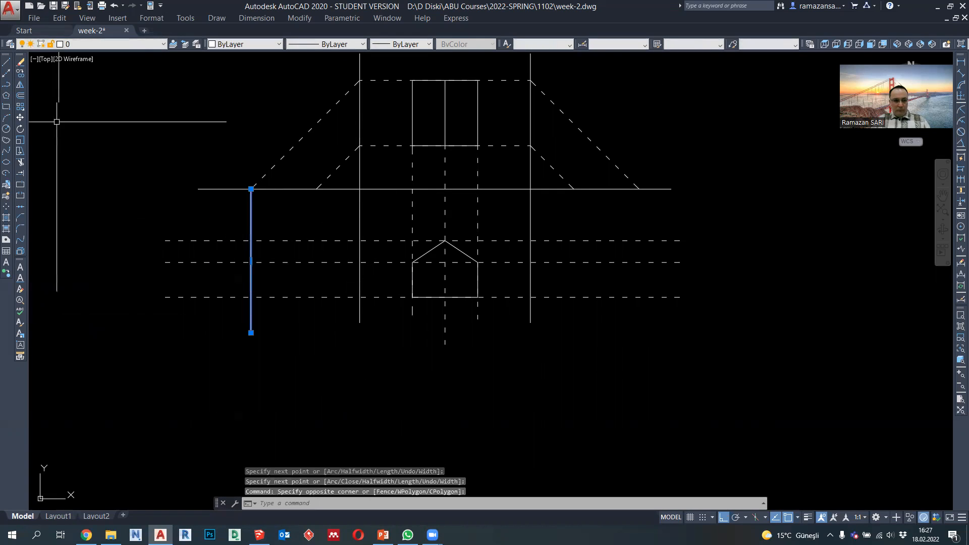
left_click(20, 73)
left_click(251, 189)
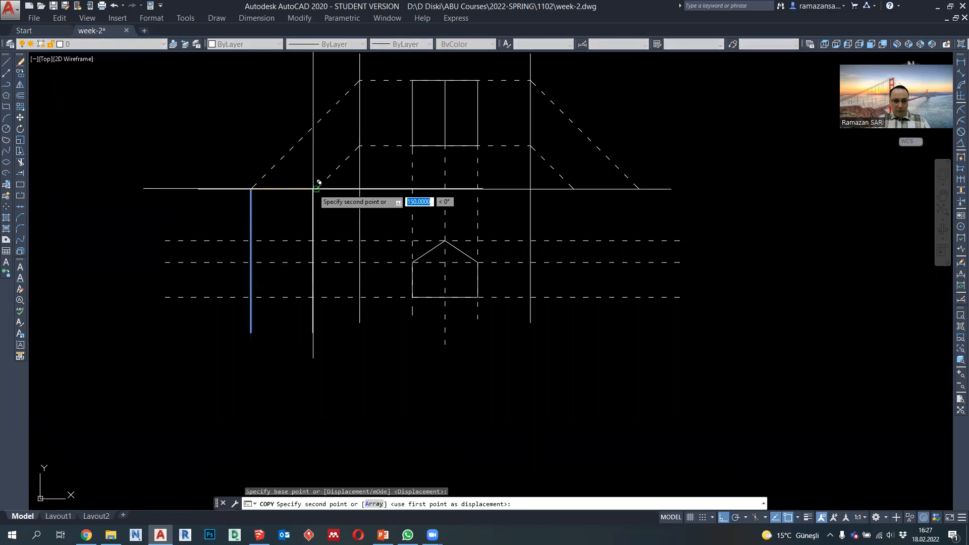
left_click(316, 190)
left_click(401, 189)
left_click(574, 189)
left_click(639, 190)
key("Escape")
Match the four vertical projection lines below the diagonals to the dashed height line's properties.
type("MA")
key("Return")
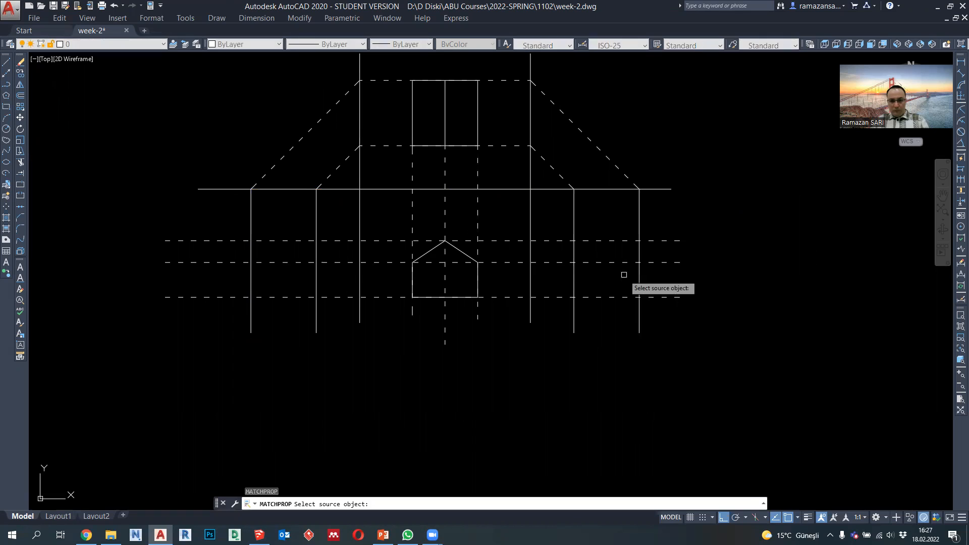
left_click(619, 297)
left_click(659, 326)
left_click(468, 335)
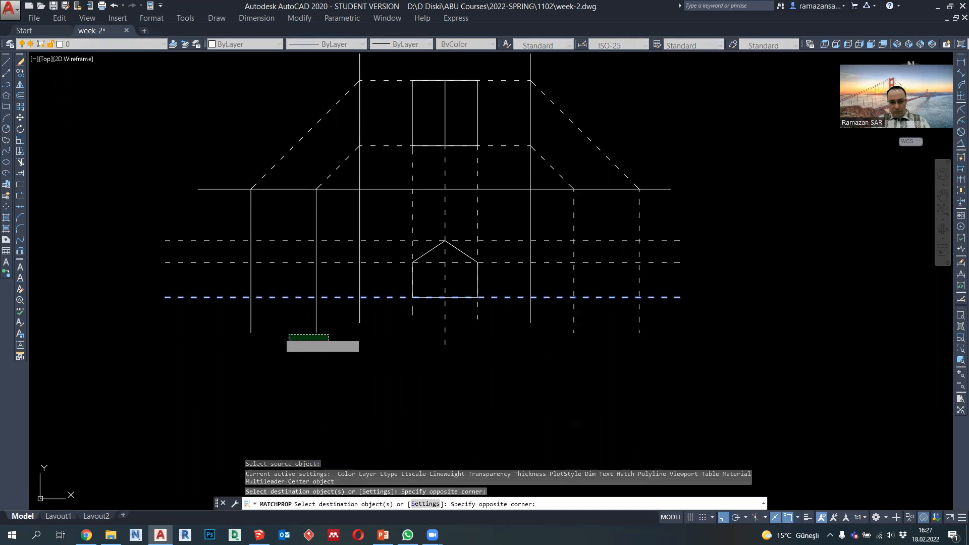
left_click(288, 339)
key("Escape")
Draw the right-hand side view's wall rectangle between its vertical projection lines and the lower two height lines.
type("PL")
key("Return")
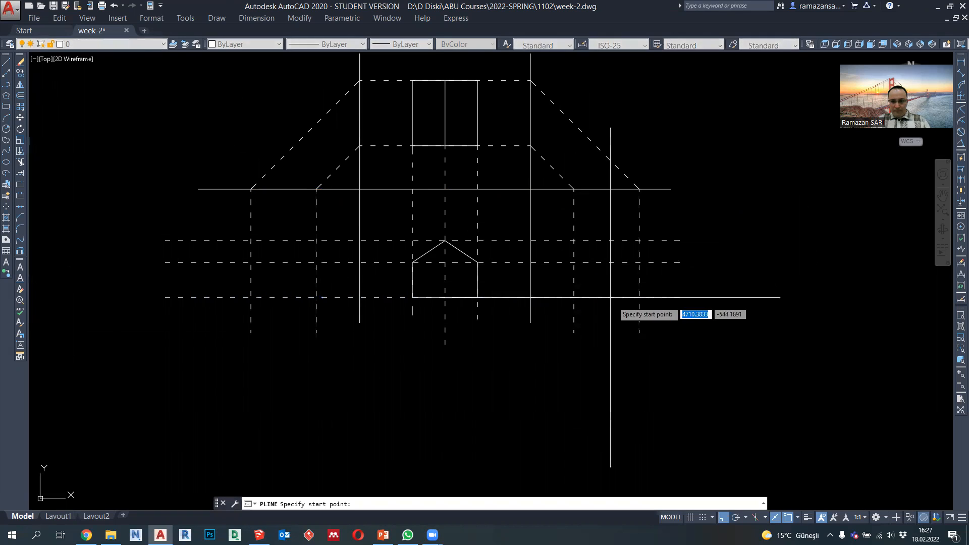
left_click(574, 297)
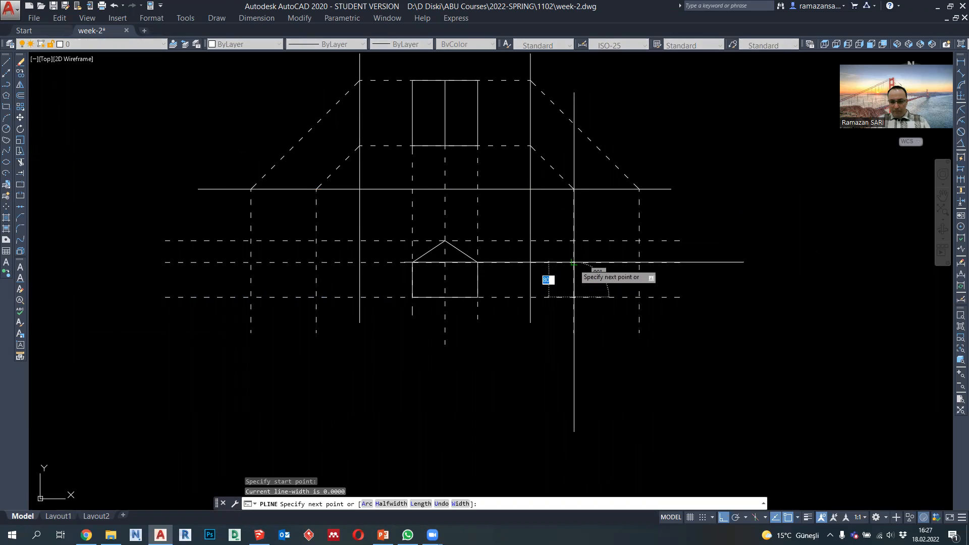
left_click(574, 262)
left_click(640, 262)
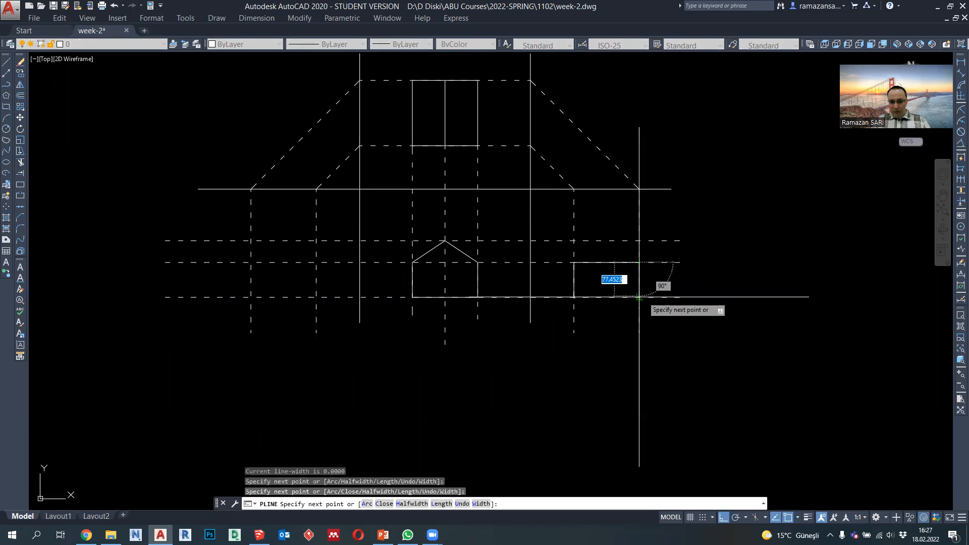
left_click(639, 297)
left_click(574, 297)
key("Return")
Draw the right-hand side view's roof outline from the wall corners up to the ridge height line.
scroll(620, 255, "up", 2)
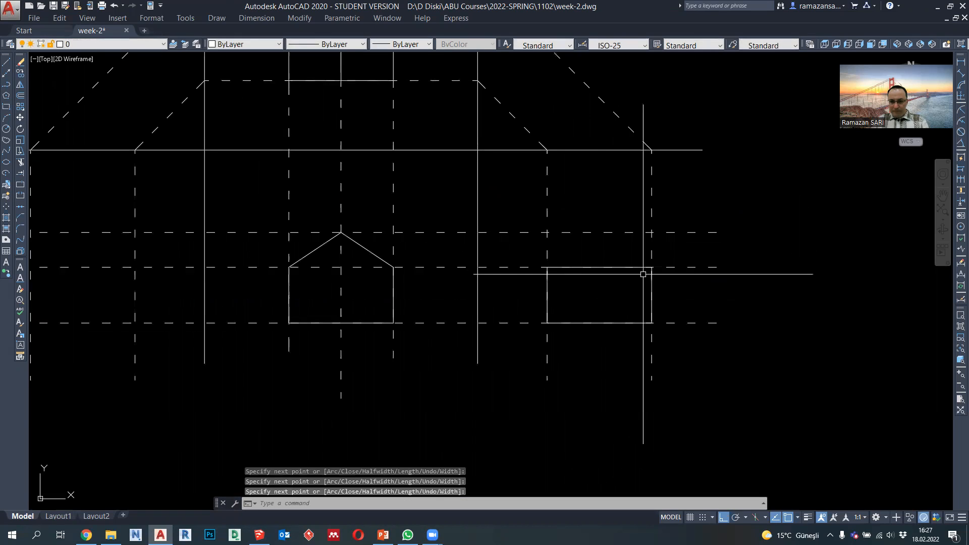
key("Return")
left_click(652, 268)
left_click(651, 232)
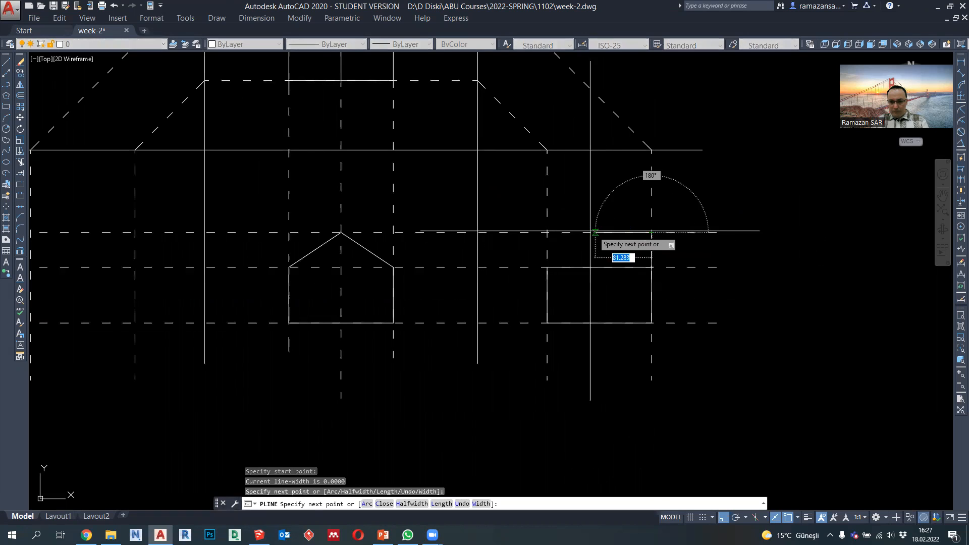
left_click(547, 232)
key("Return")
Draw the left-hand side view's wall rectangle between its vertical projection lines and the lower two height lines.
middle_click_drag(432, 281, 584, 270)
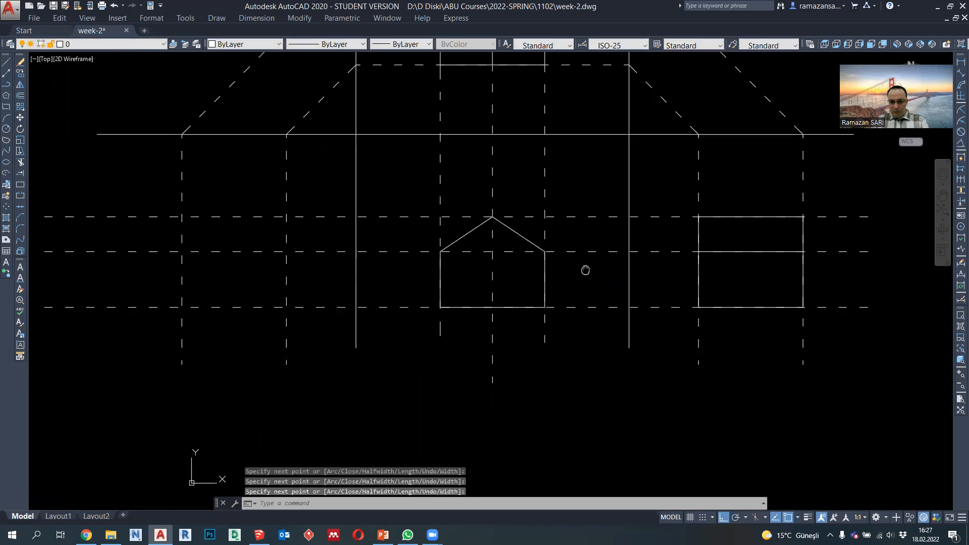
key("Return")
left_click(287, 306)
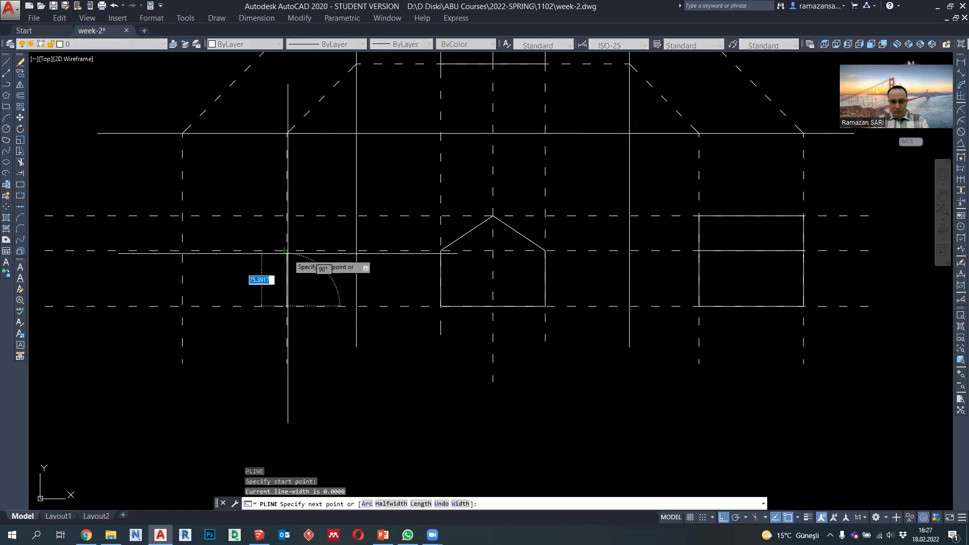
left_click(287, 251)
left_click(182, 251)
left_click(182, 305)
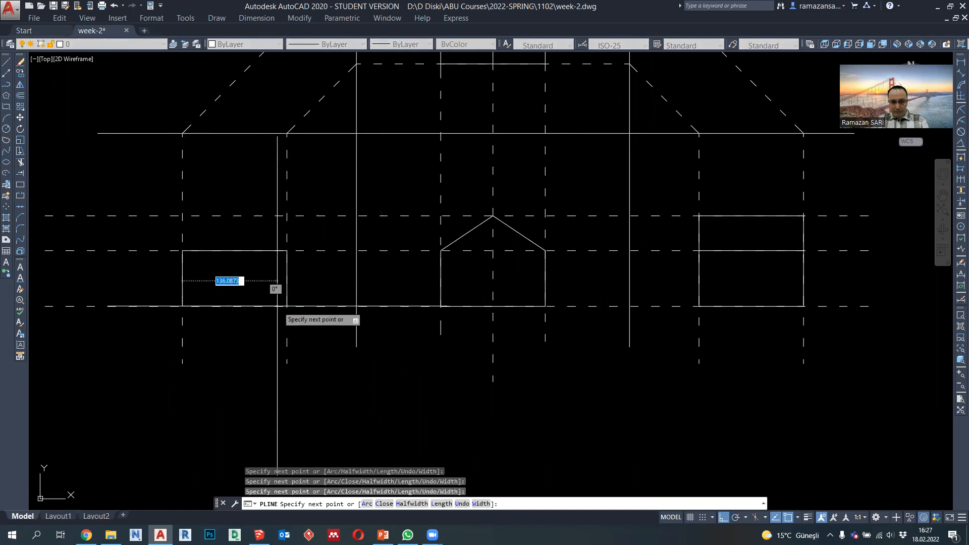
key("Return")
Draw the left-hand side view's roof outline from the wall corners up to the ridge height line.
key("Return")
left_click(182, 251)
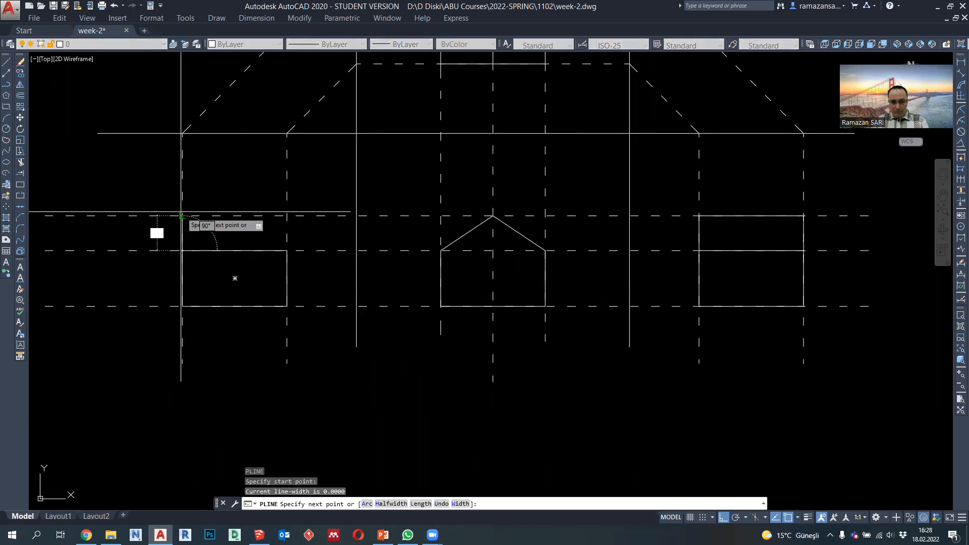
left_click(182, 215)
left_click(286, 216)
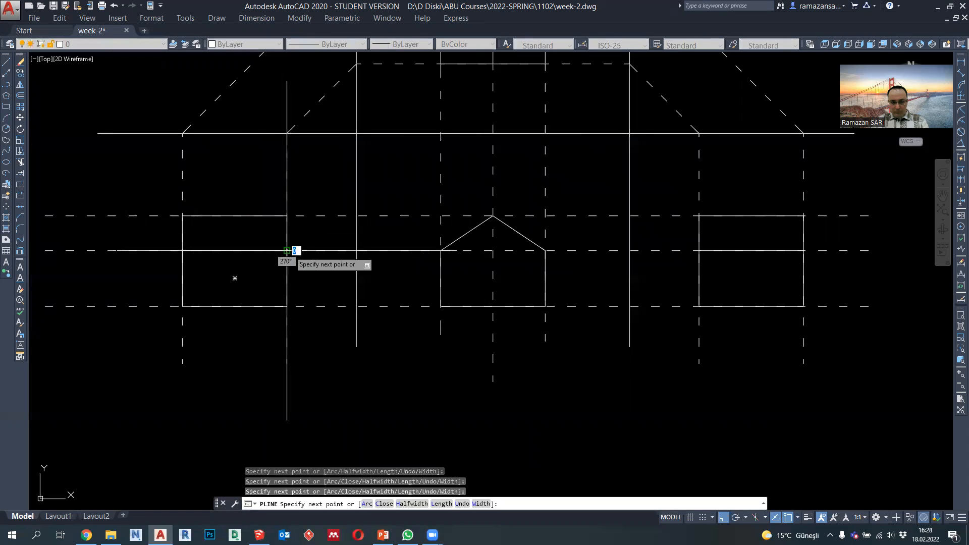
key("Return")
Copy the entire orthographic drawing with its projection lines horizontally to the right of the original.
scroll(326, 252, "down", 4)
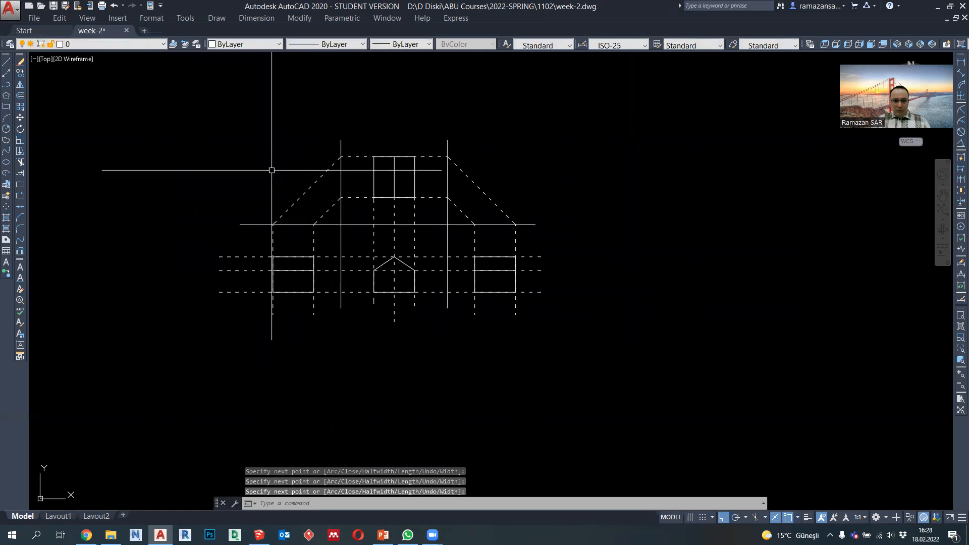
left_click(201, 135)
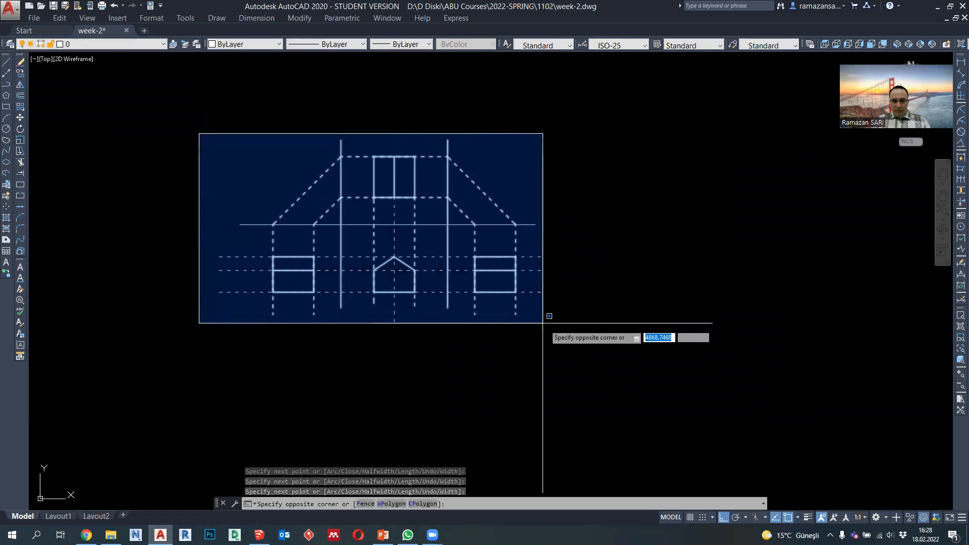
left_click(544, 326)
left_click(22, 74)
scroll(204, 179, "down", 2)
left_click(213, 152)
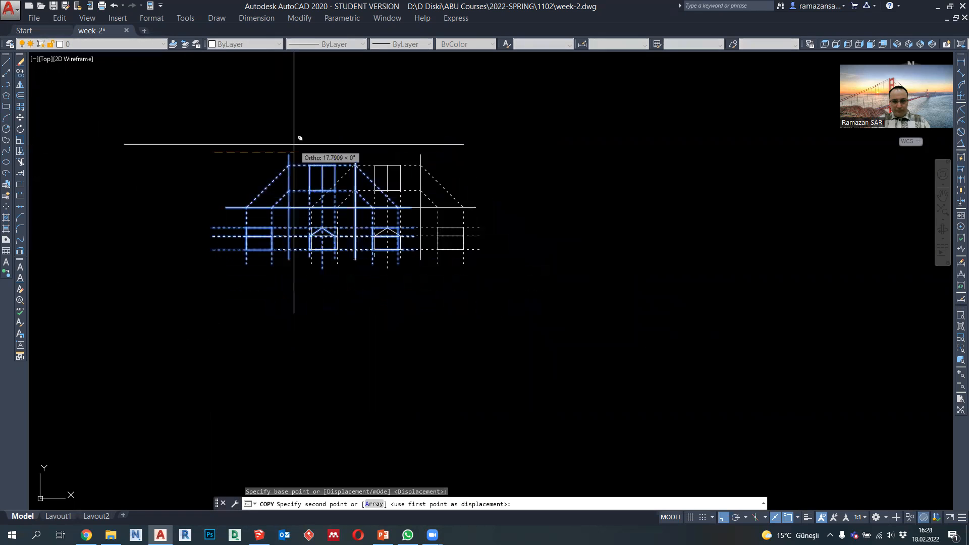
left_click(449, 141)
key("Escape")
middle_click_drag(506, 179, 496, 192)
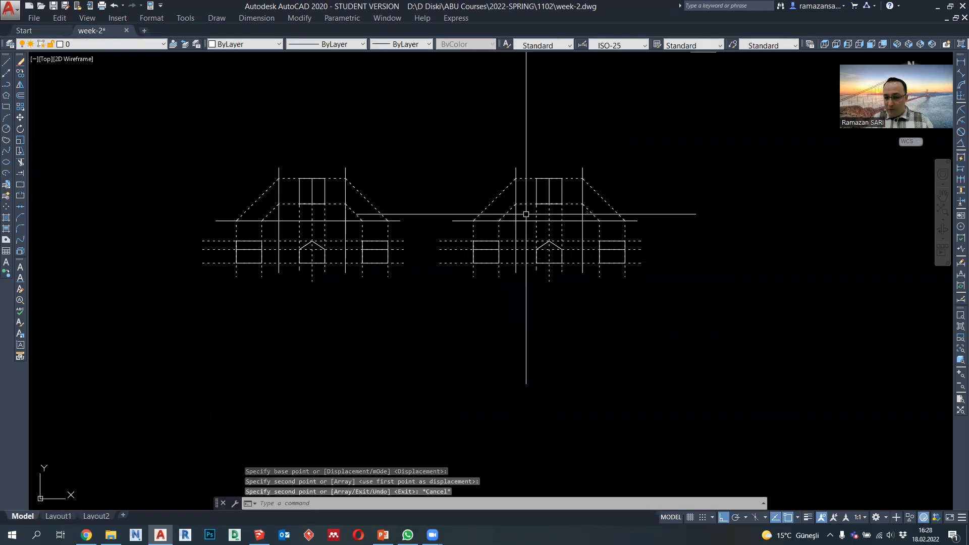
scroll(526, 220, "up", 2)
scroll(527, 230, "up", 2)
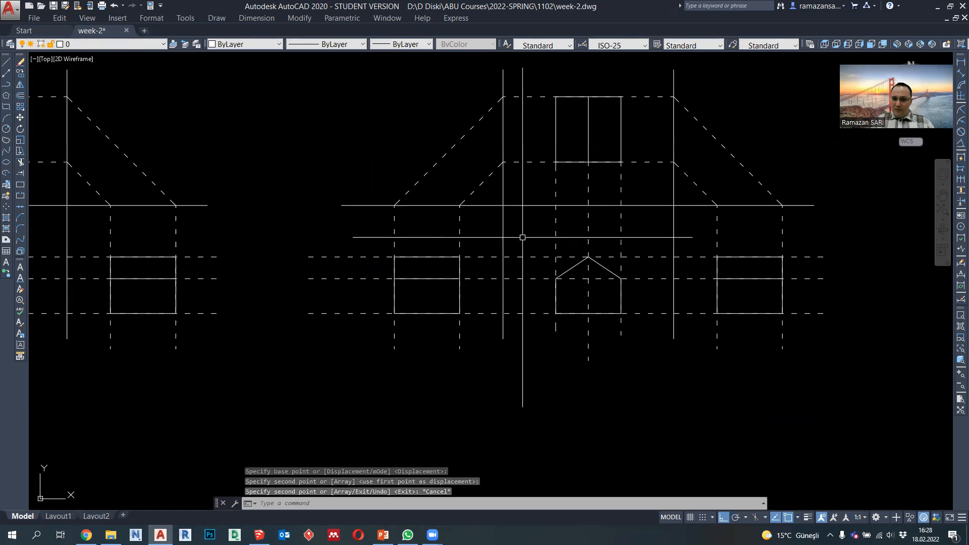
Erase the dashed horizontal and vertical projection lines around the three lower views in the copied layout.
middle_click_drag(625, 210, 601, 226)
left_click(333, 363)
left_click(267, 254)
key("Delete")
left_click(447, 359)
left_click(363, 363)
key("Delete")
left_click(608, 365)
left_click(525, 346)
key("Delete")
left_click(772, 366)
left_click(740, 358)
key("Delete")
Erase the dashed diagonal transfer lines and the projection lines beside the top view in the copied layout.
left_click(704, 208)
left_click(671, 141)
key("Delete")
left_click(631, 191)
left_click(601, 108)
key("Delete")
left_click(461, 214)
left_click(400, 147)
key("Delete")
middle_click_drag(470, 222, 466, 225)
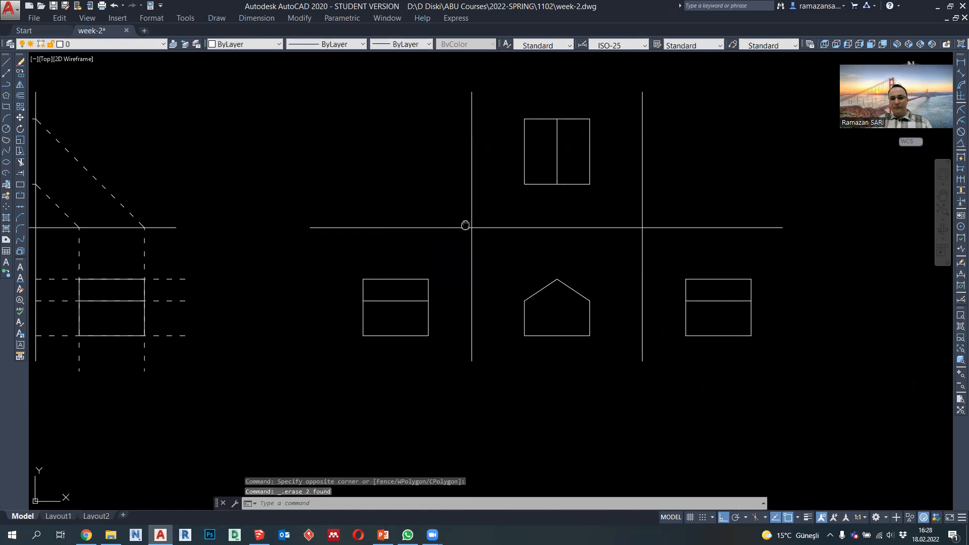
Set the lineweight of the ridge line in the copied top view to 0.30 mm.
scroll(534, 139, "up", 3)
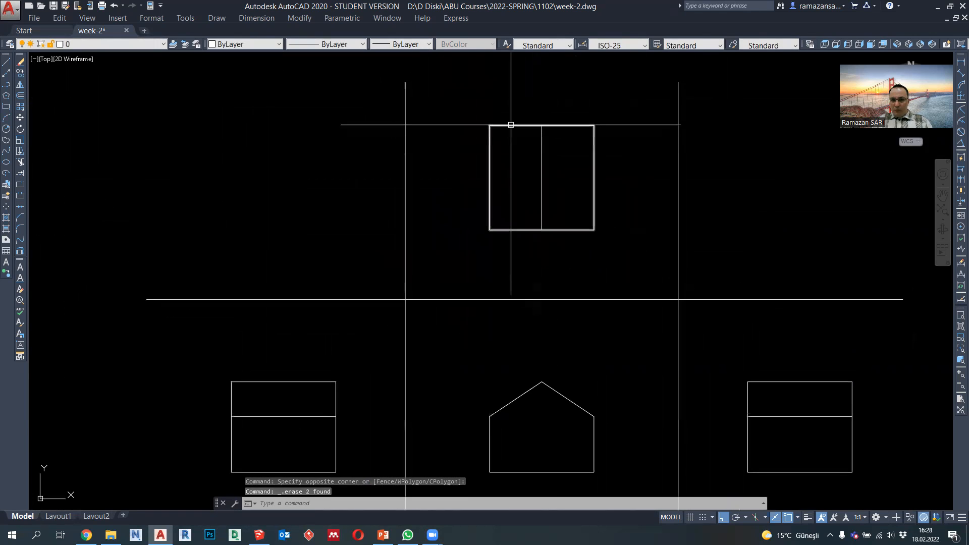
left_click(540, 144)
left_click(544, 154)
scroll(538, 157, "down", 2)
scroll(540, 306, "up", 2)
scroll(539, 304, "up", 2)
scroll(541, 289, "down", 2)
middle_click_drag(549, 241, 549, 283)
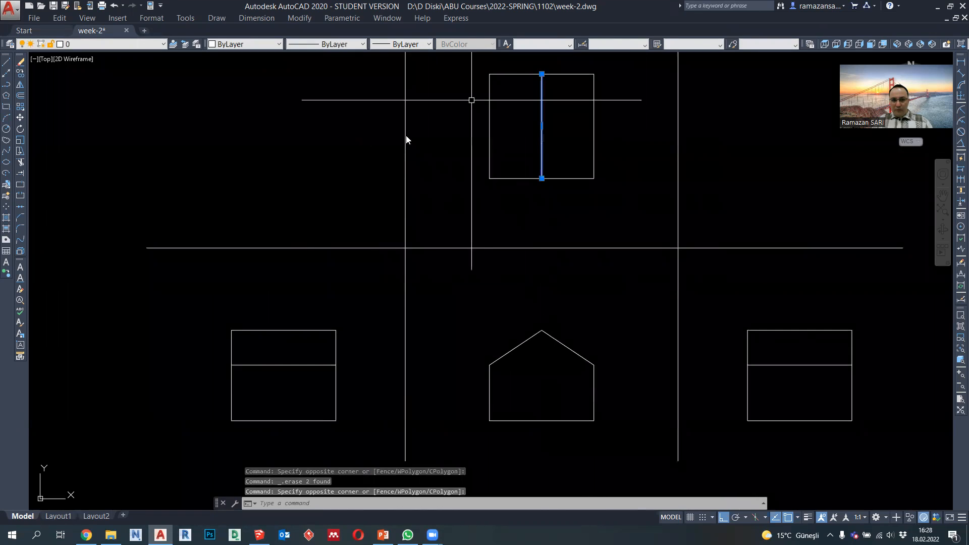
left_click(403, 43)
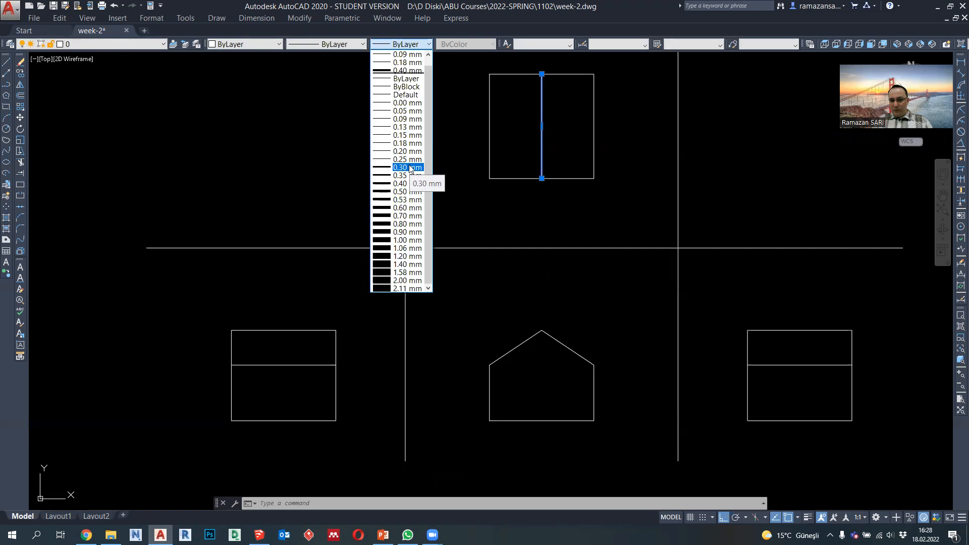
left_click(408, 167)
key("Escape")
Set the top view's outer rectangle to a 0.20 mm lineweight and open the lineweight choices for its ridge line.
left_click(490, 152)
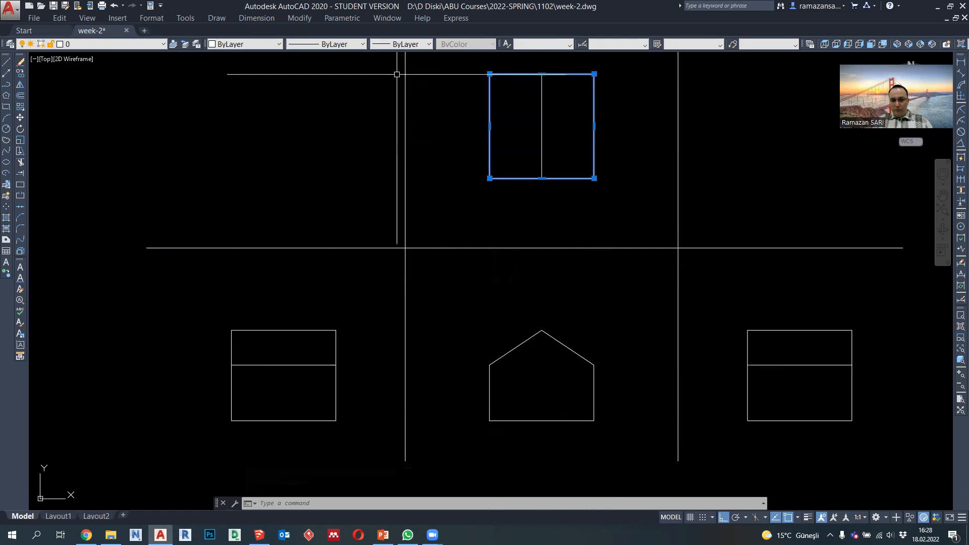
left_click(401, 44)
left_click(404, 152)
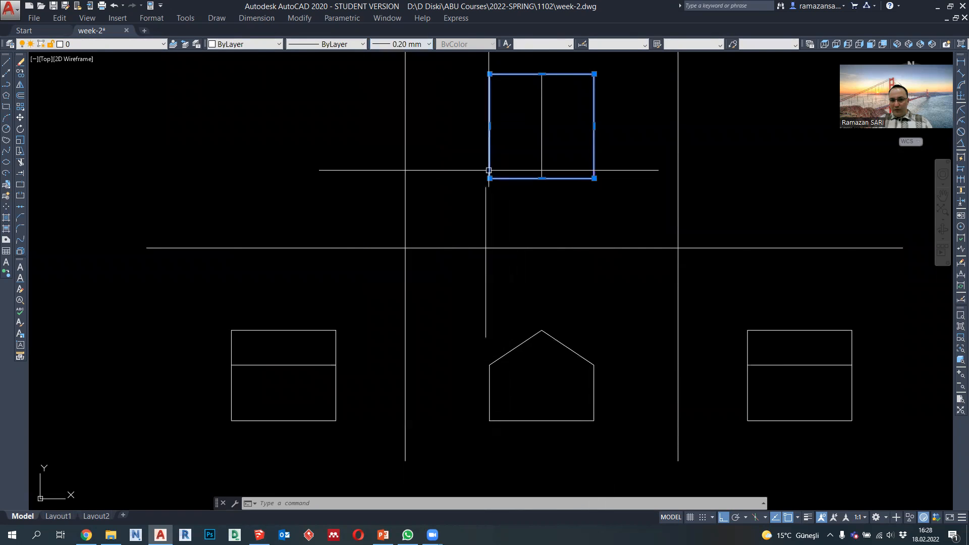
key("Escape")
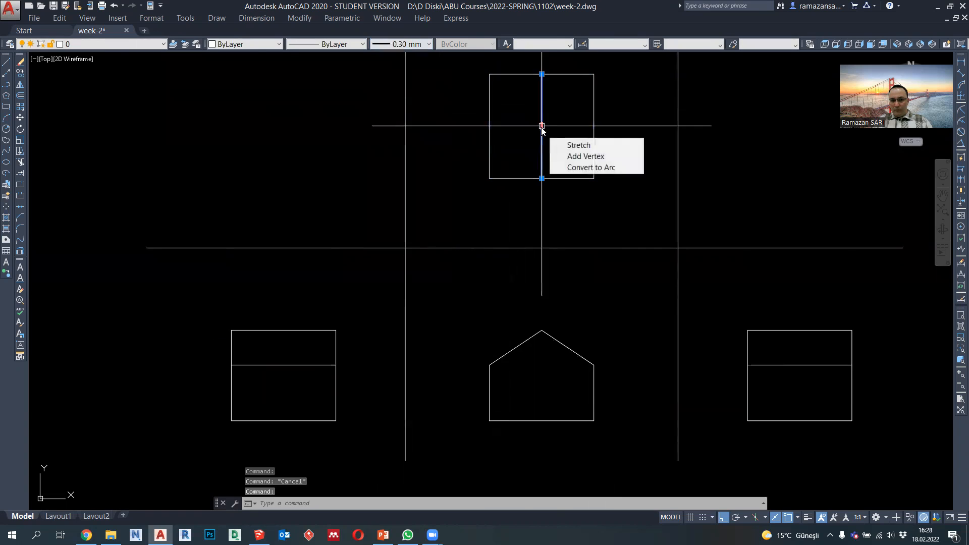
left_click(401, 44)
key("Escape")
key("Escape")
middle_click_drag(443, 250, 443, 229)
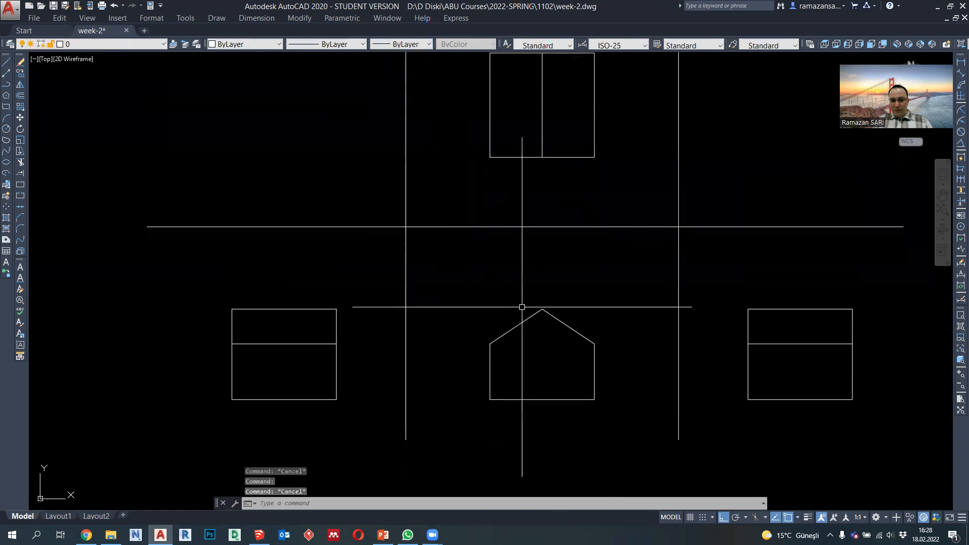
Set the lineweight of the front view's gabled outline to 0.30 mm.
left_click(490, 351)
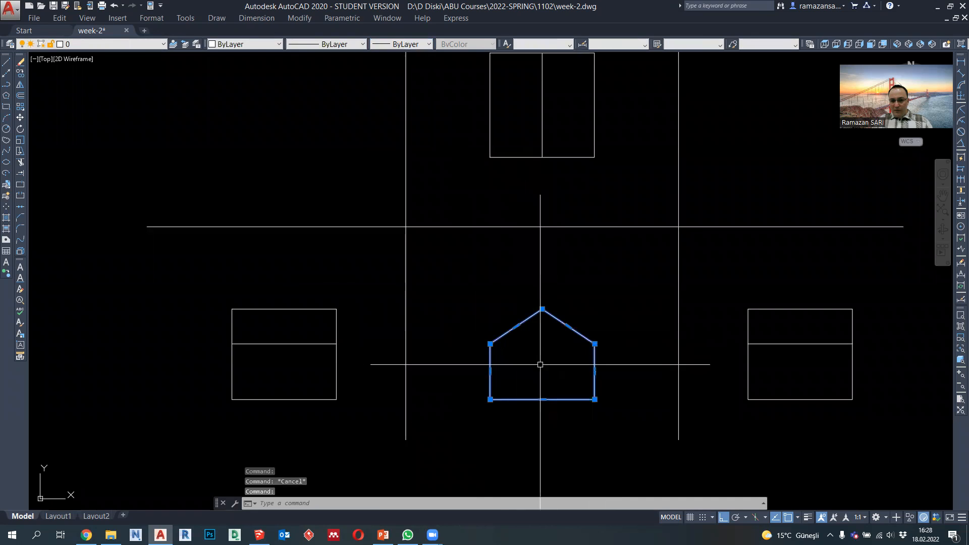
left_click(388, 45)
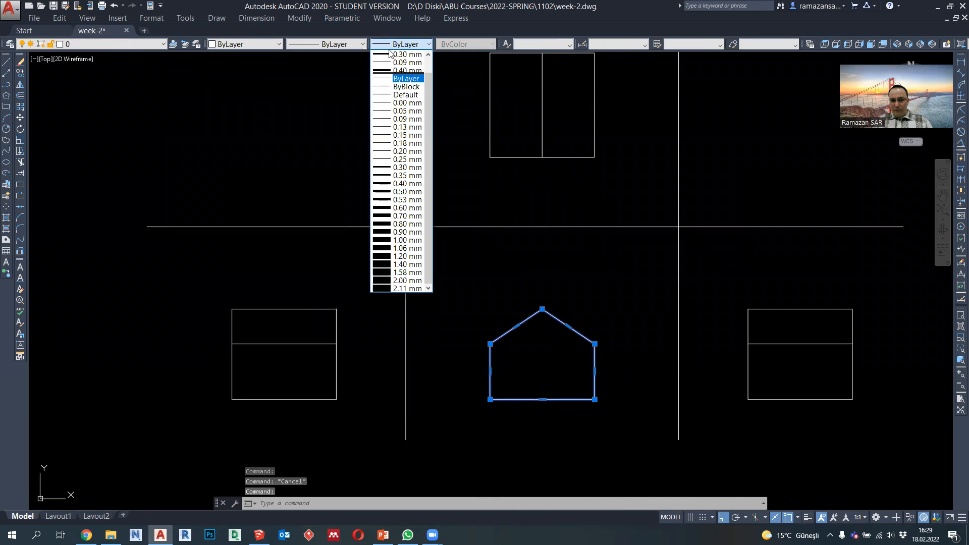
left_click(410, 168)
key("Escape")
left_click(336, 372)
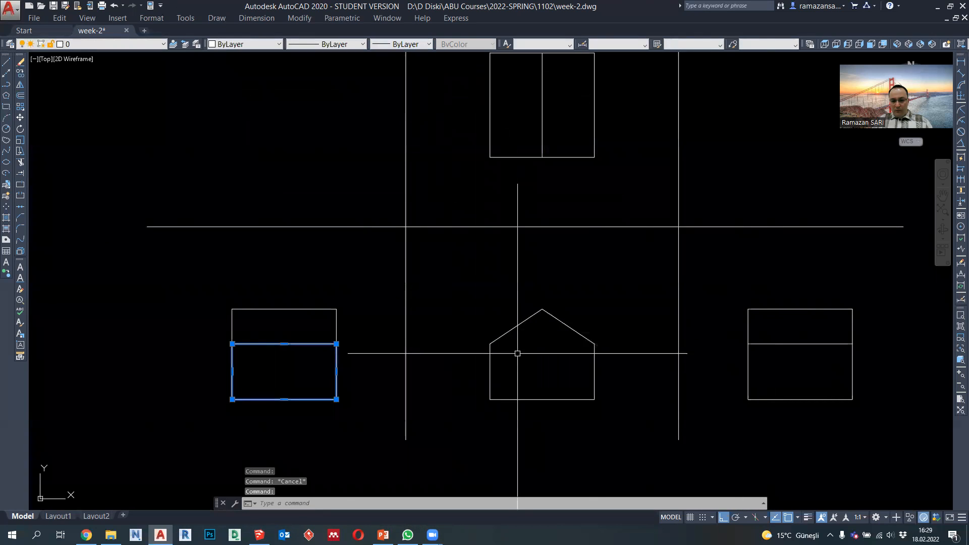
key("Escape")
Set the lineweight of the wall rectangle in the right-hand side view to 0.30 mm.
middle_click_drag(695, 363, 660, 363)
middle_click_drag(742, 352, 680, 374)
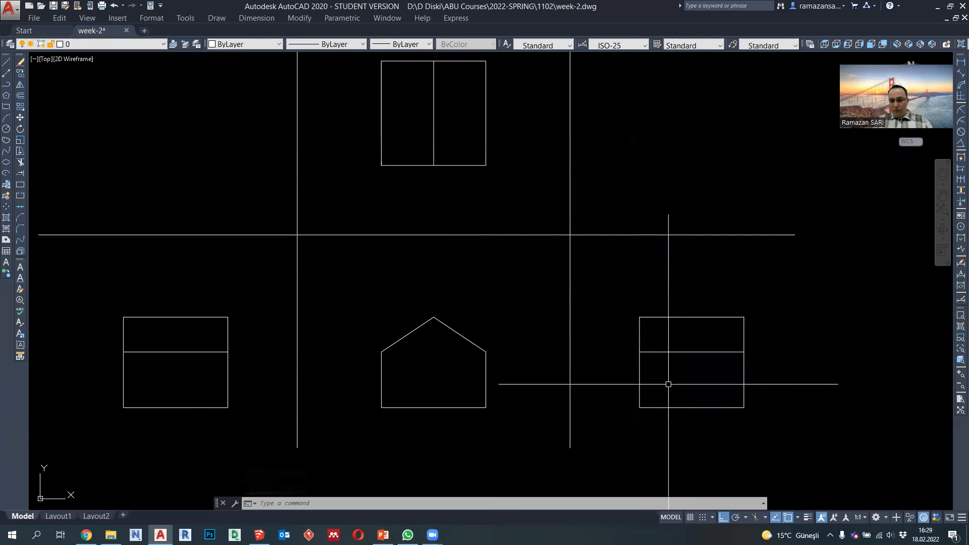
left_click(642, 373)
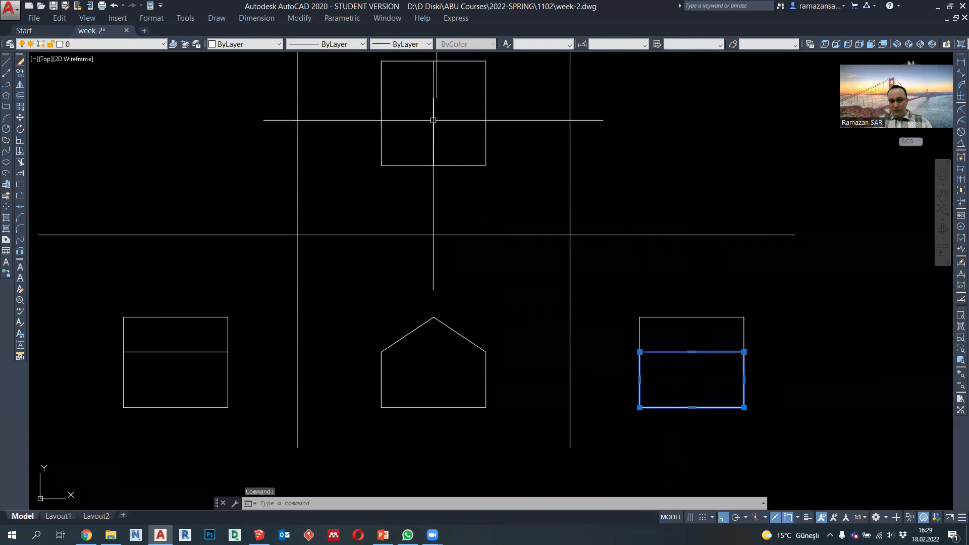
left_click(402, 45)
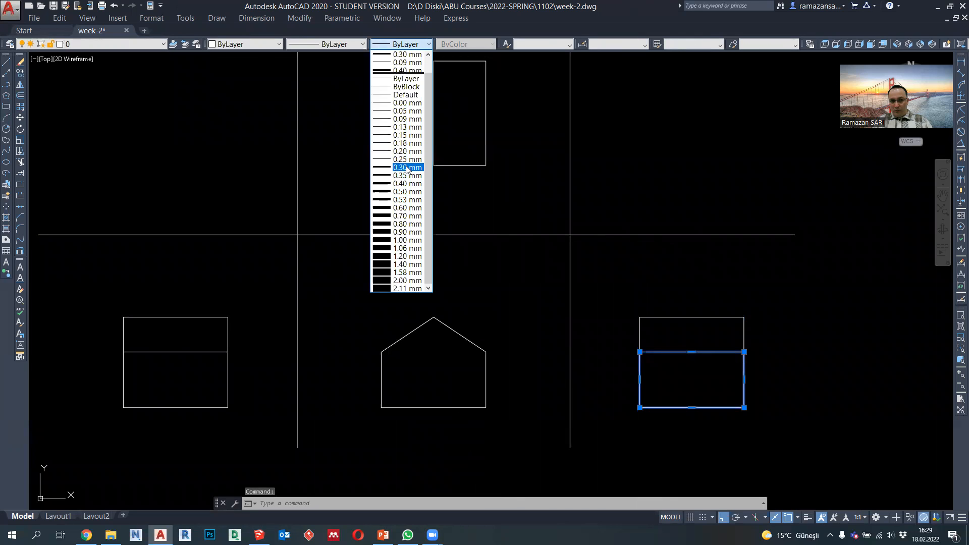
key("Escape")
Set the lineweight of the roof outline in the right-hand side view to 0.09 mm.
left_click(692, 327)
left_click(653, 297)
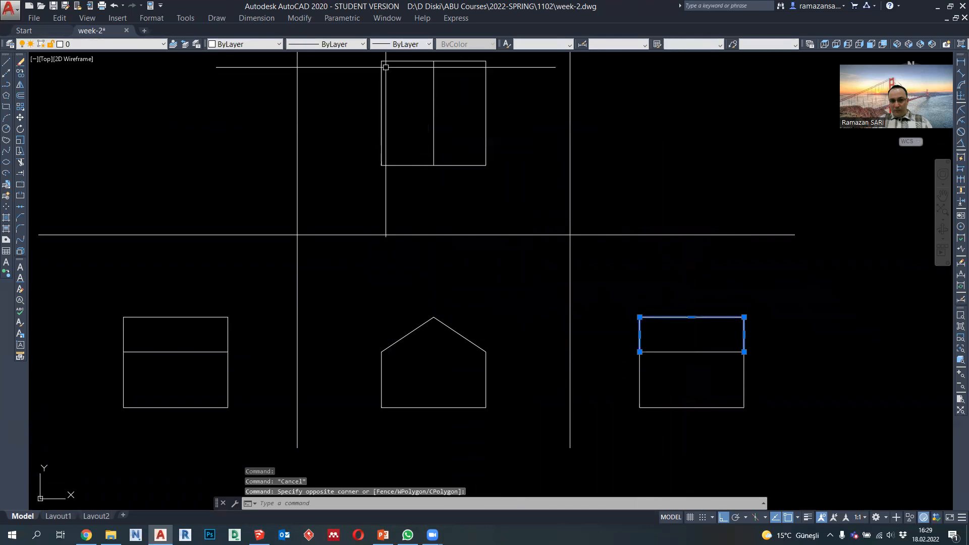
left_click(389, 45)
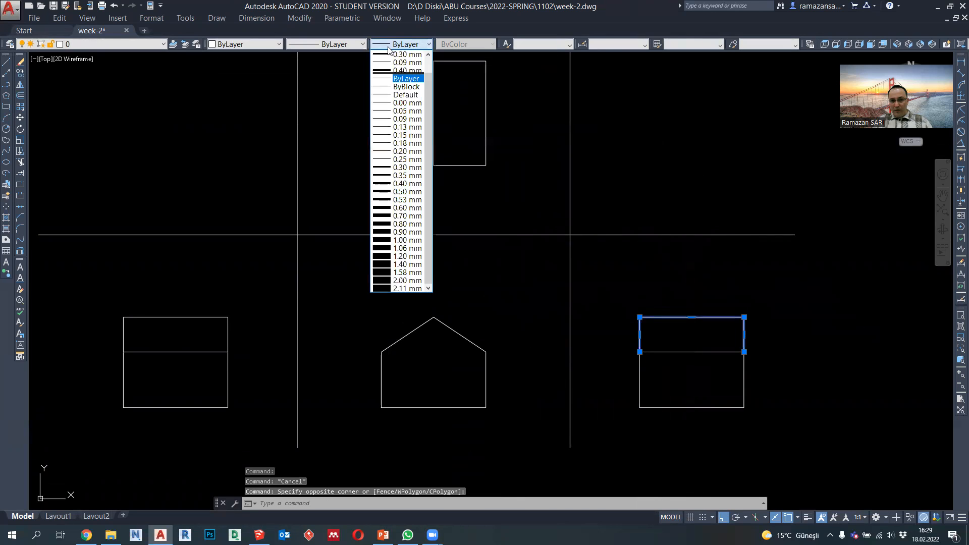
left_click(407, 122)
key("Escape")
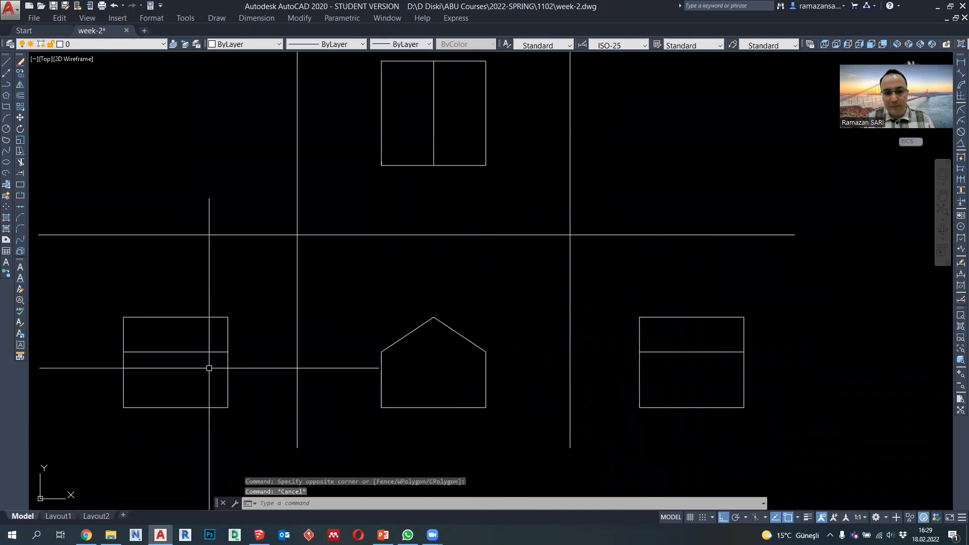
Set the lineweight of the roof outline in the left-hand side view to 0.09 mm.
left_click(228, 328)
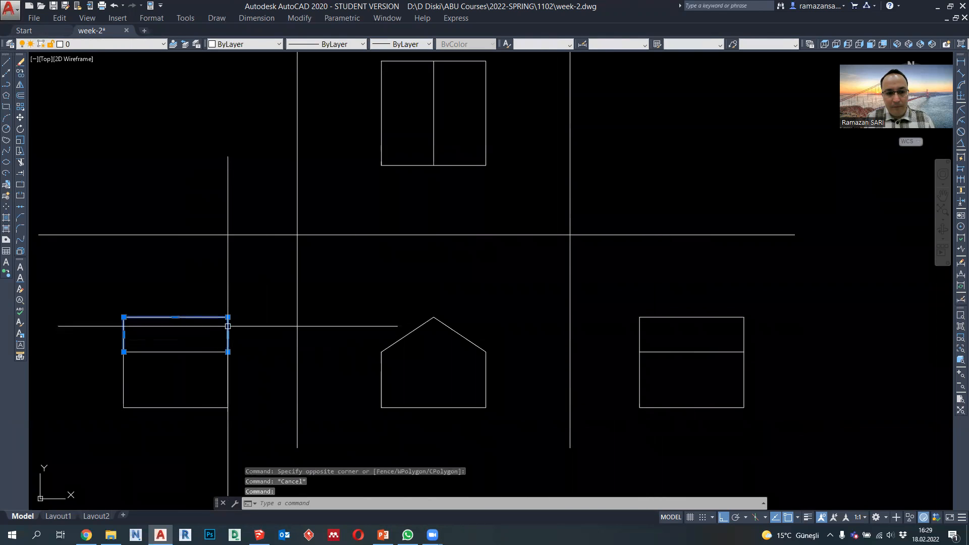
left_click(391, 44)
left_click(407, 119)
key("Escape")
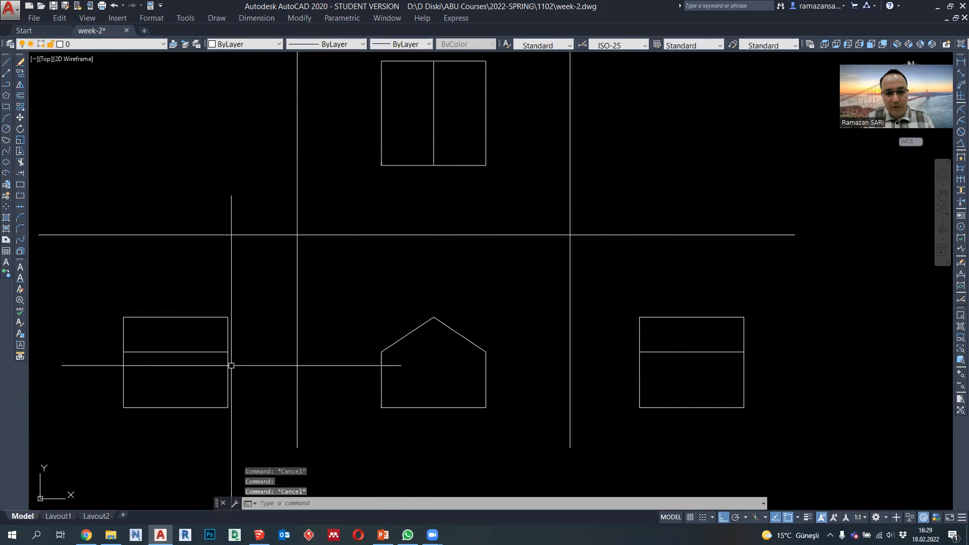
Set the lineweight of the wall rectangle in the left-hand side view to 0.25 mm.
left_click(231, 365)
left_click(226, 366)
left_click(385, 44)
left_click(394, 159)
scroll(245, 304, "down", 3)
key("Escape")
Add the multiline text "TOP VIEW" with a height of 5 just below and left of the top view.
scroll(292, 339, "up", 3)
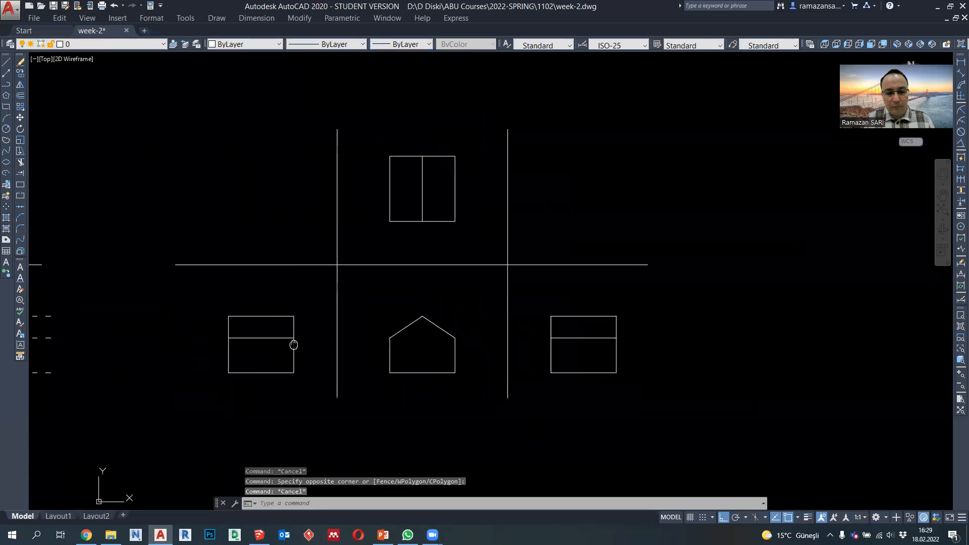
scroll(292, 353, "down", 3)
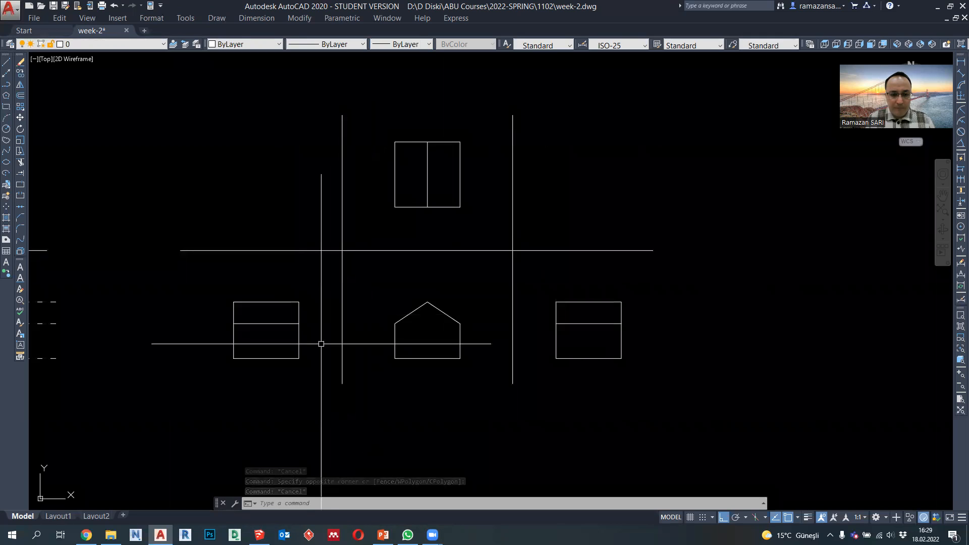
middle_click_drag(313, 343, 332, 340)
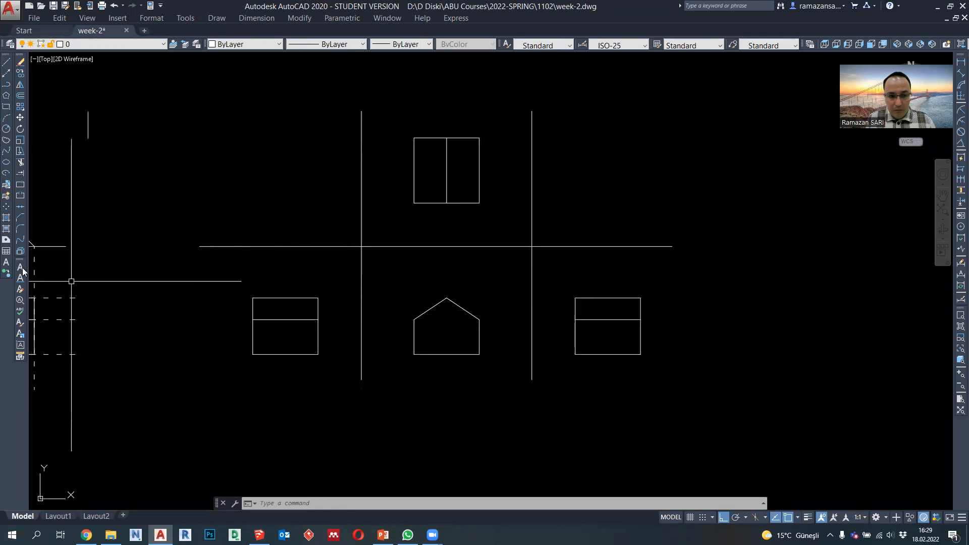
left_click(7, 262)
scroll(410, 221, "up", 2)
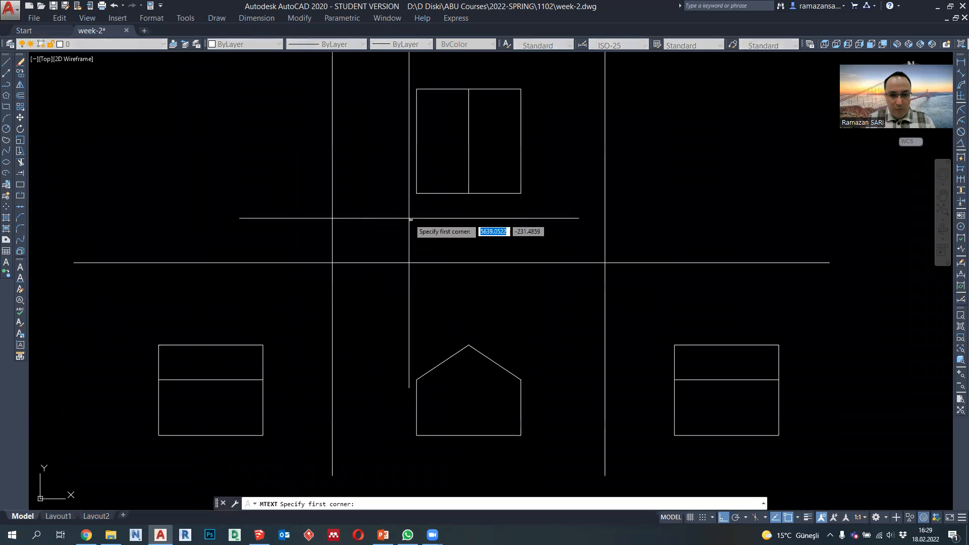
left_click(356, 204)
left_click(412, 230)
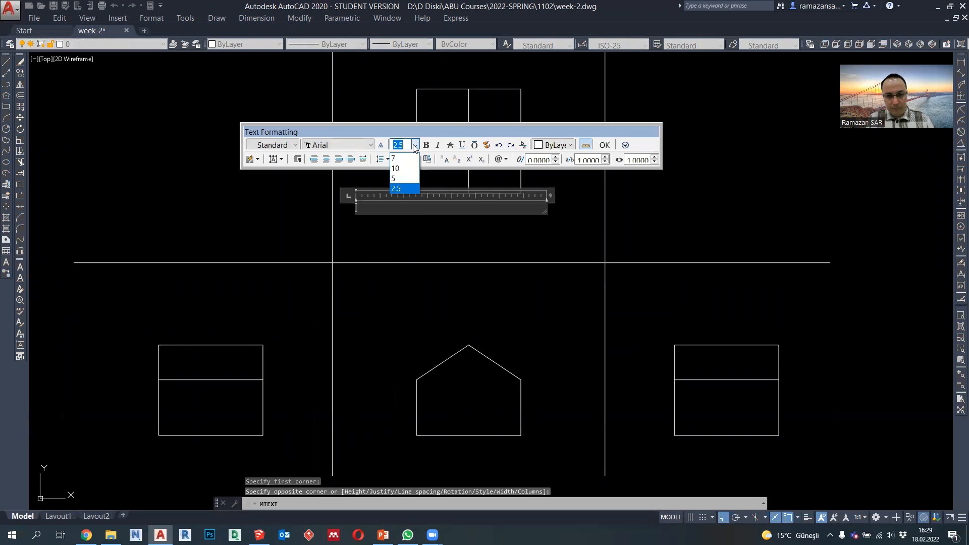
left_click(393, 178)
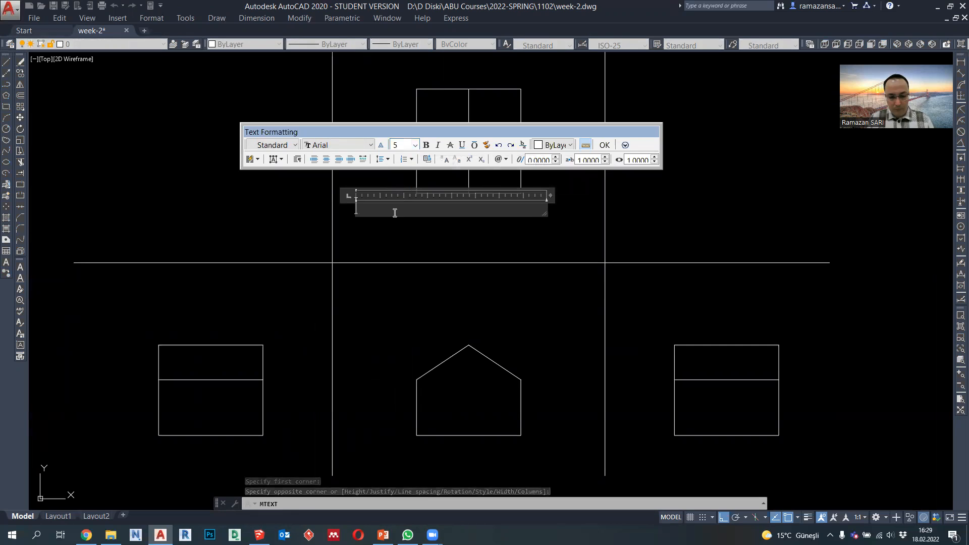
type("TOP VIEW")
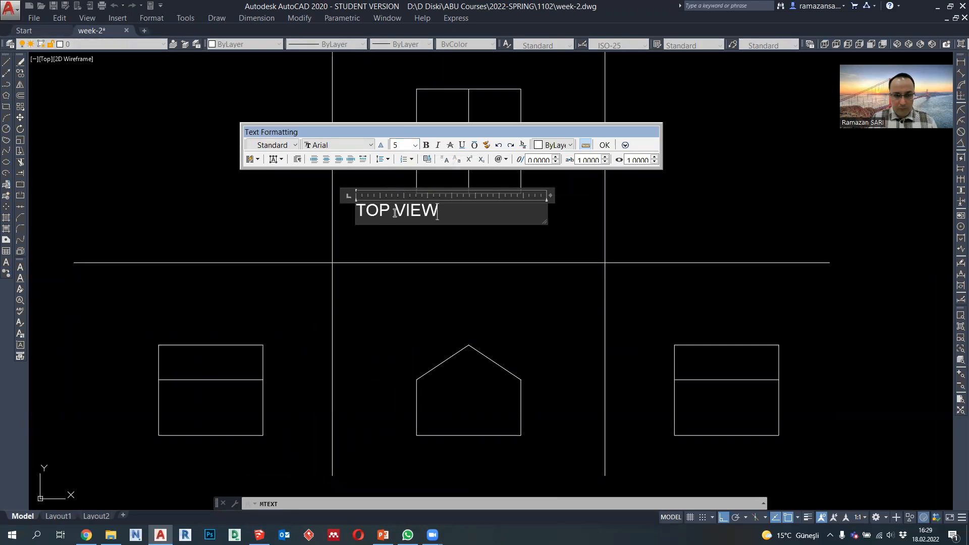
Change the TOP VIEW label's font to Arial Narrow and its text height to 10.
left_click(360, 145)
left_click(376, 194)
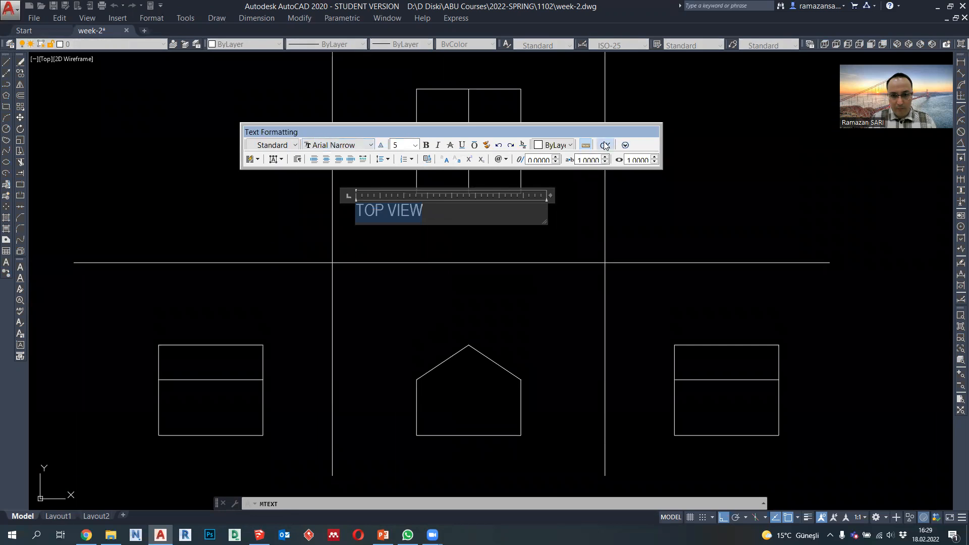
left_click(605, 146)
double_click(383, 205)
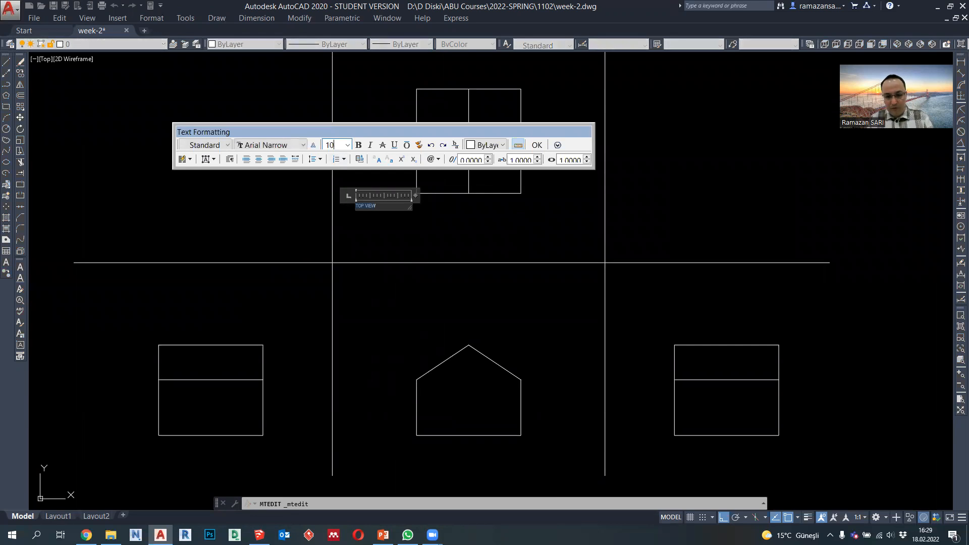
left_click(546, 146)
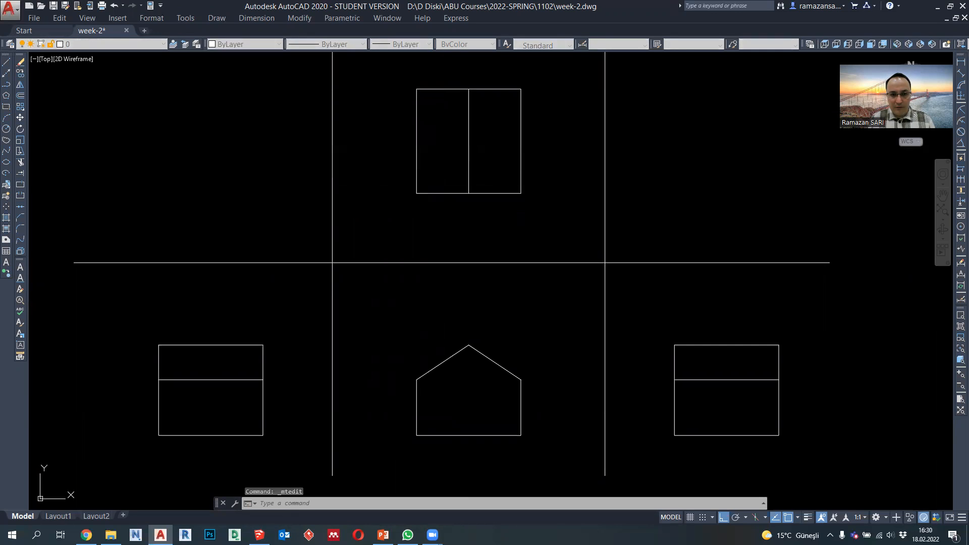
Copy the TOP VIEW label from the top view's lower-left corner to the lower-left corners of the three lower views.
left_click(395, 201)
left_click(20, 73)
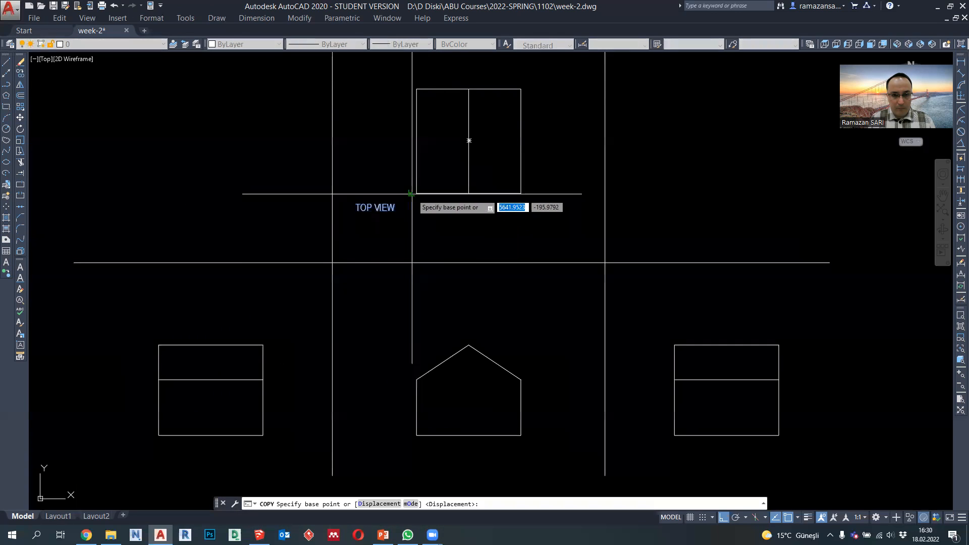
left_click(345, 253)
left_click(159, 435)
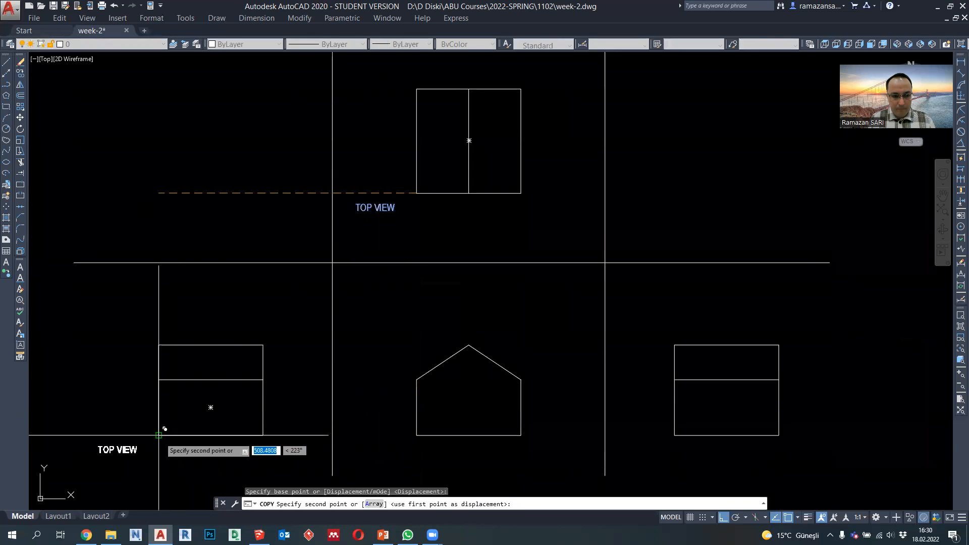
left_click(416, 435)
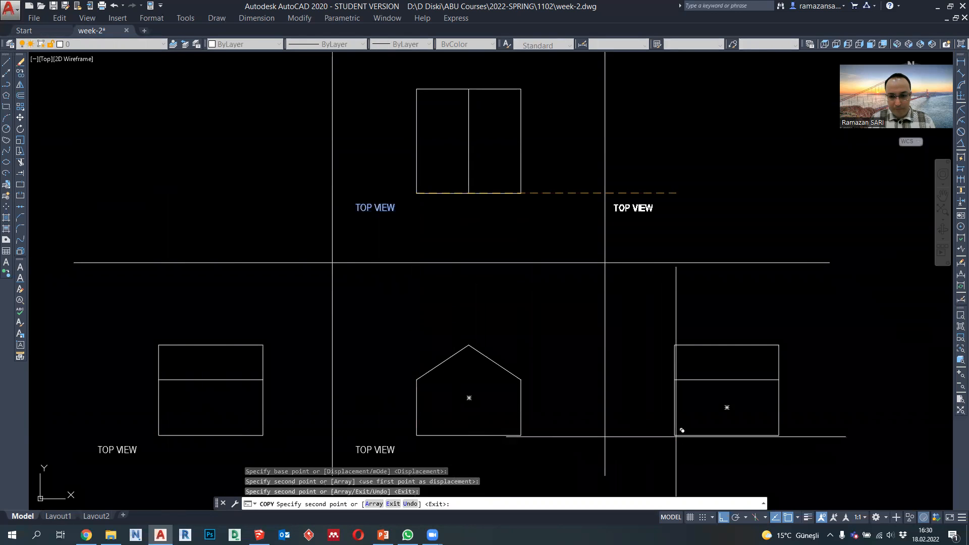
left_click(674, 435)
key("Escape")
Change the copied label under the gabled front view to "FRONT VIEW".
scroll(563, 418, "up", 2)
scroll(566, 354, "down", 3)
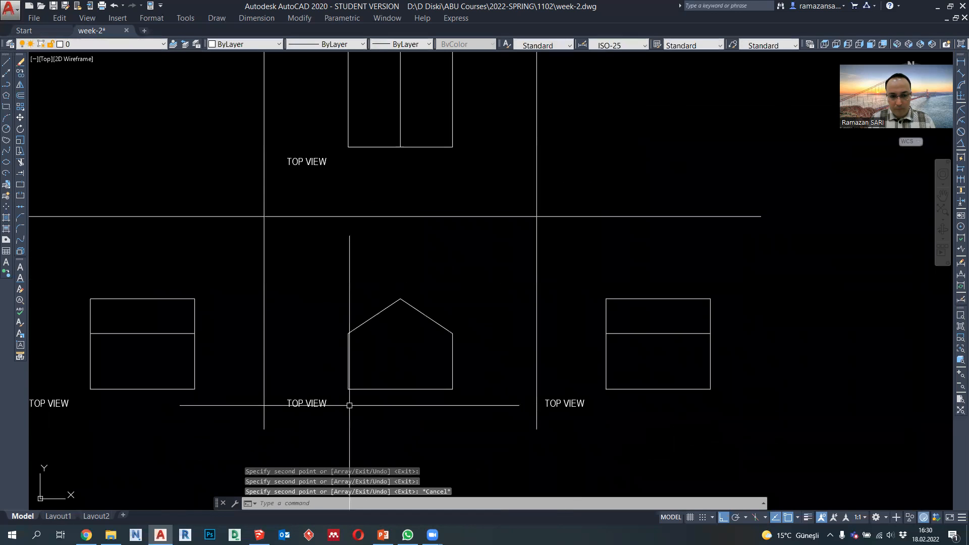
double_click(302, 403)
left_click_drag(303, 403, 282, 403)
type("FRONT")
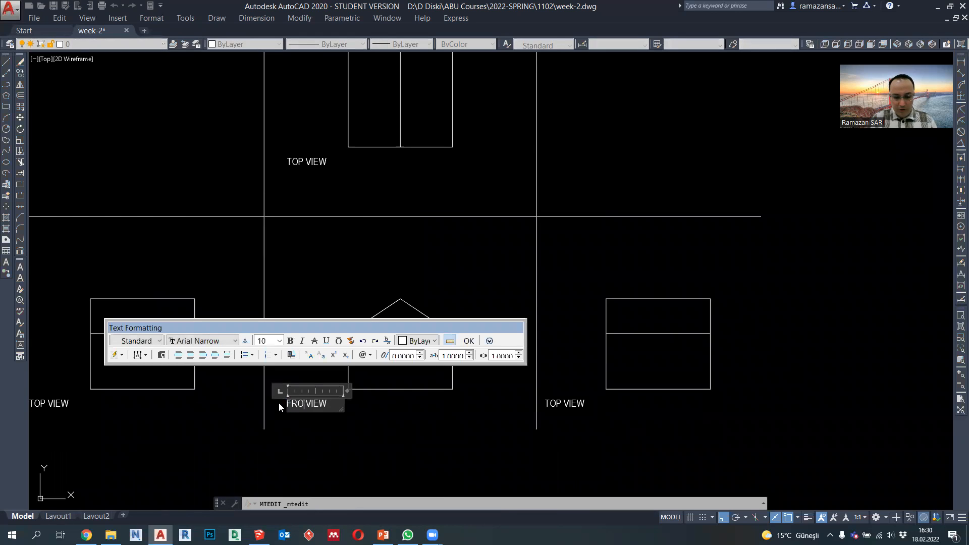
left_click(385, 412)
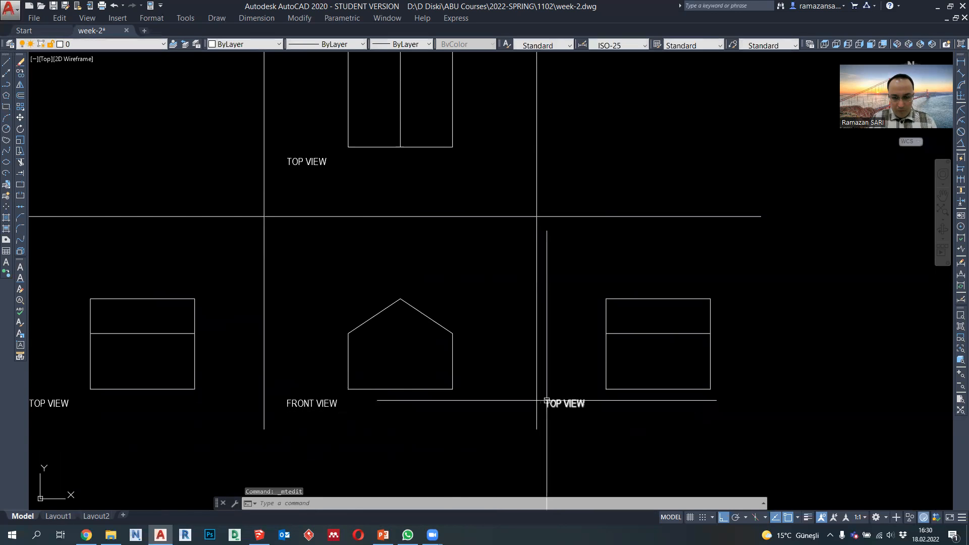
Change the copied labels under the right and left side views to "RIGHT VIEW" and "LEFT VIEW" respectively.
double_click(571, 404)
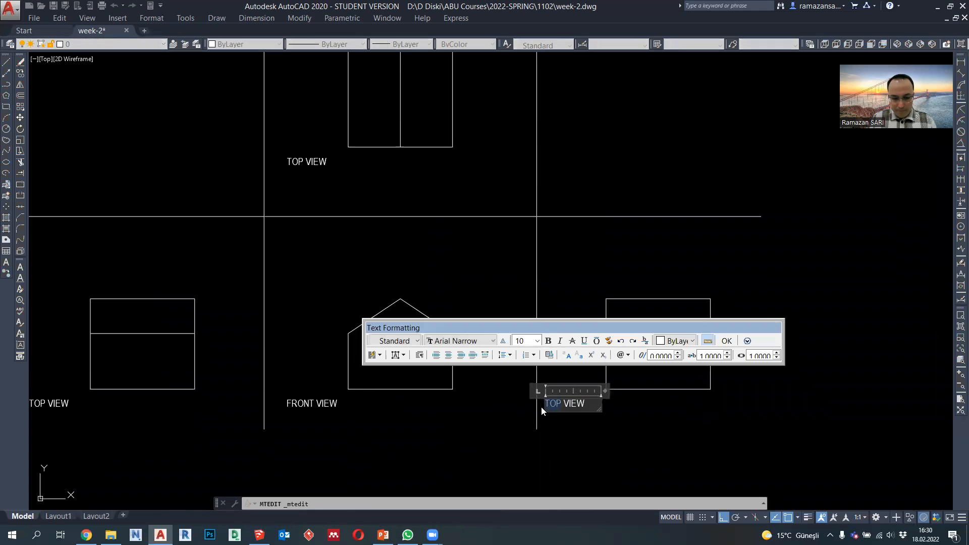
left_click(542, 411)
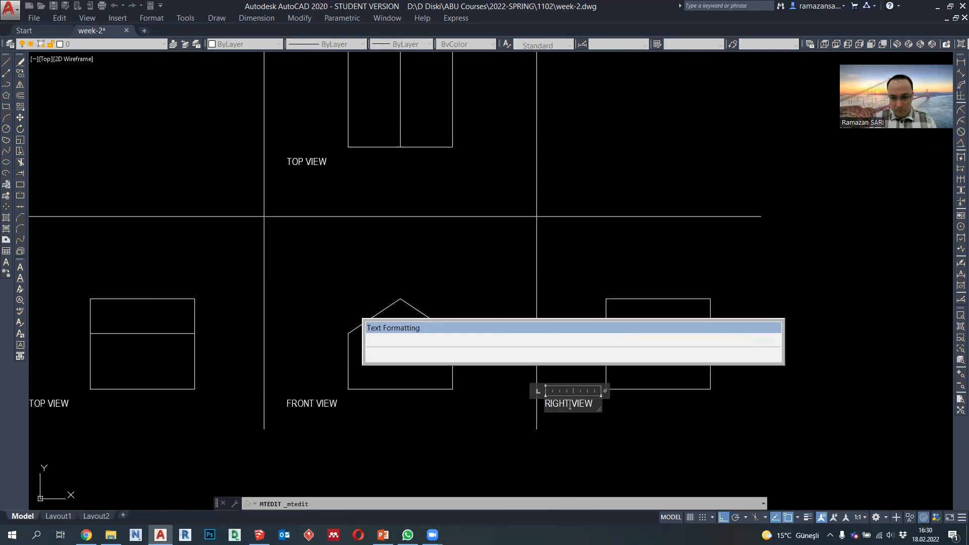
middle_click_drag(63, 411, 111, 405)
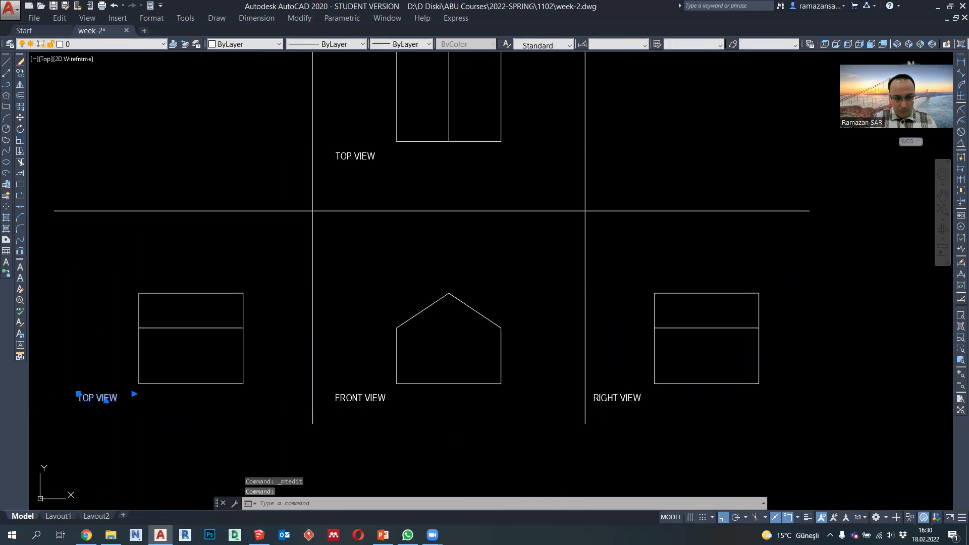
double_click(95, 398)
type("LEFT")
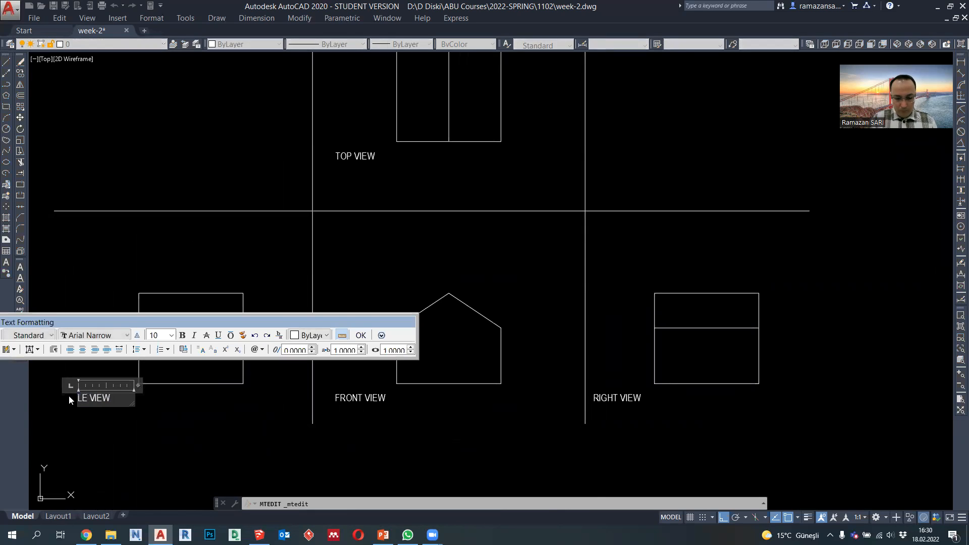
left_click(333, 317)
scroll(333, 316, "down", 2)
middle_click_drag(333, 316, 337, 325)
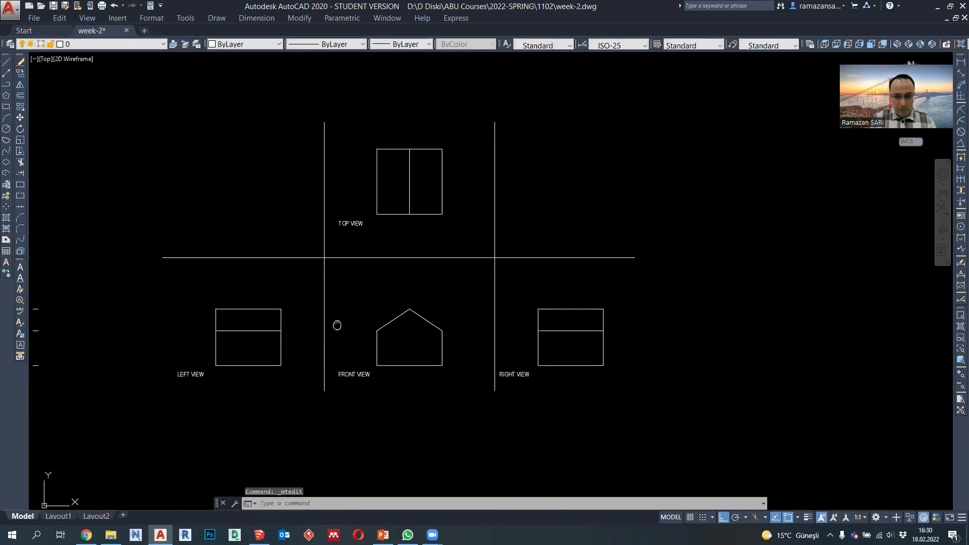
Set the plot area to a window around the four labelled views, use landscape orientation, and open the plot preview.
left_click(101, 6)
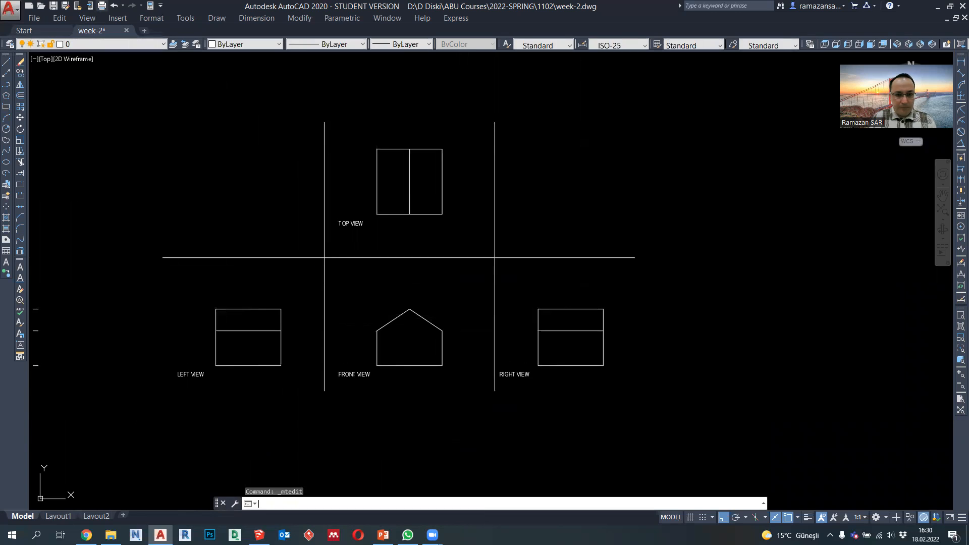
left_click(395, 318)
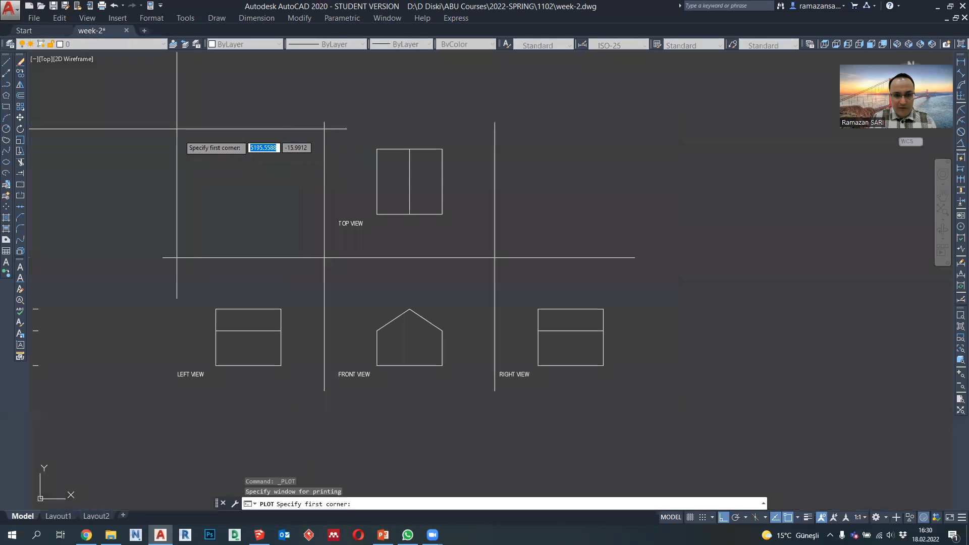
left_click(156, 111)
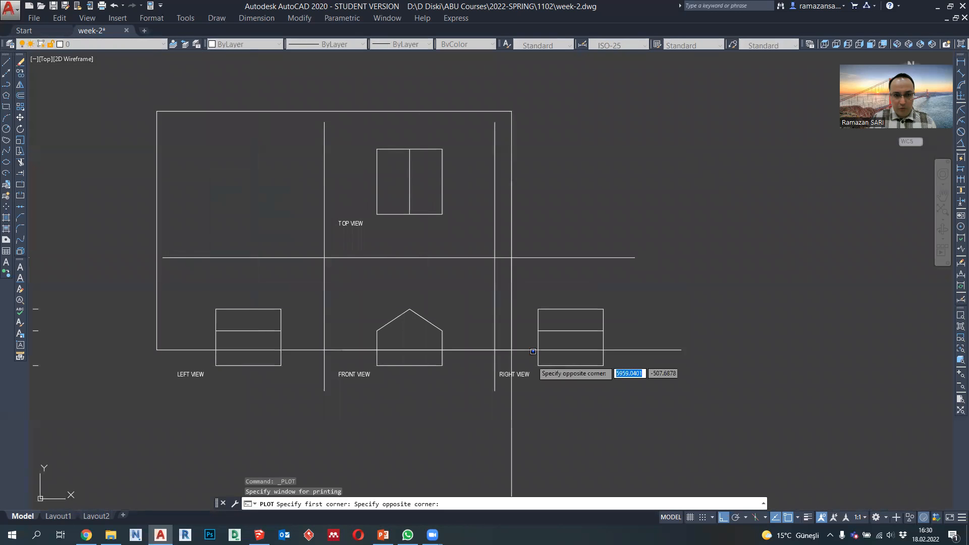
left_click(641, 400)
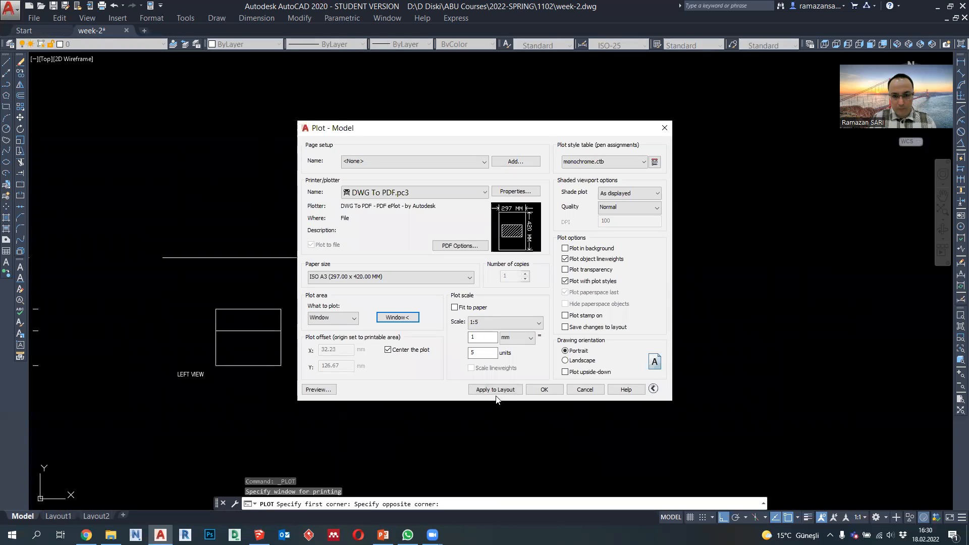
left_click(317, 389)
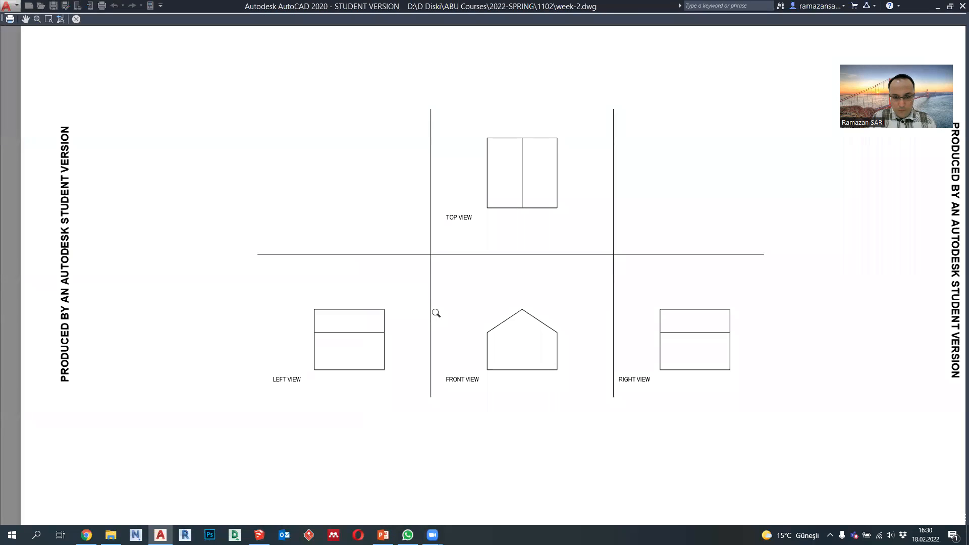
Examine the lineweights of the views, dividing lines and labels in the plot preview, and leave without plotting.
scroll(436, 313, "up", 2)
middle_click_drag(435, 313, 421, 364)
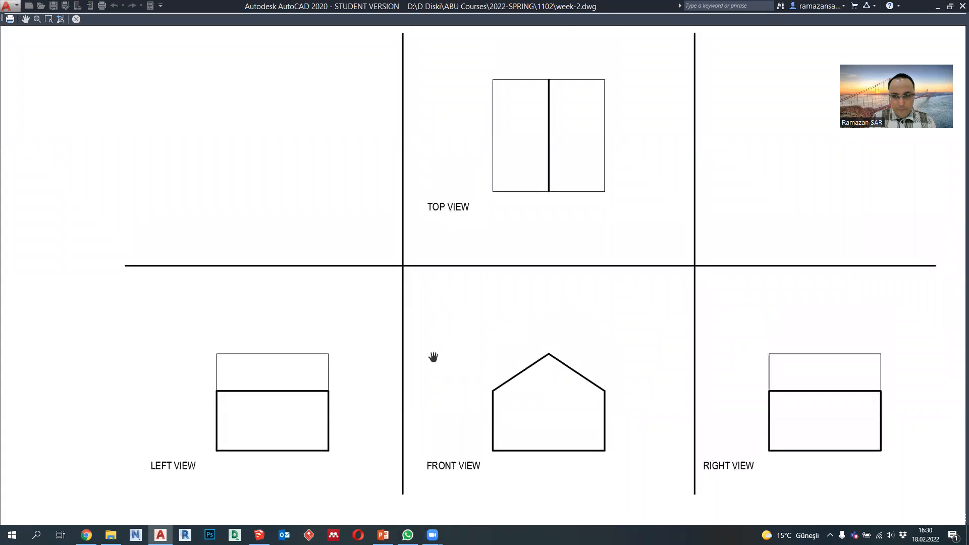
middle_click_drag(379, 402, 335, 378)
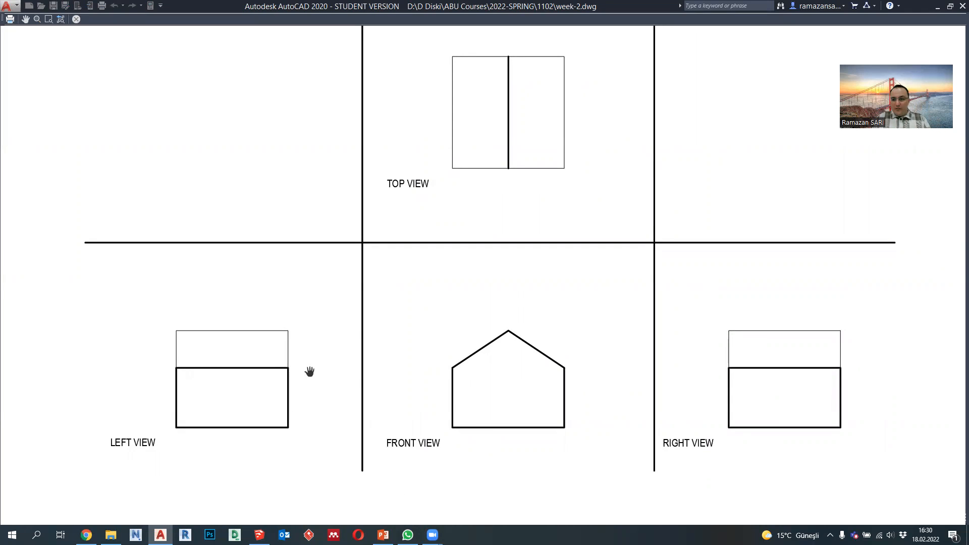
scroll(698, 375, "up", 2)
scroll(720, 369, "down", 1)
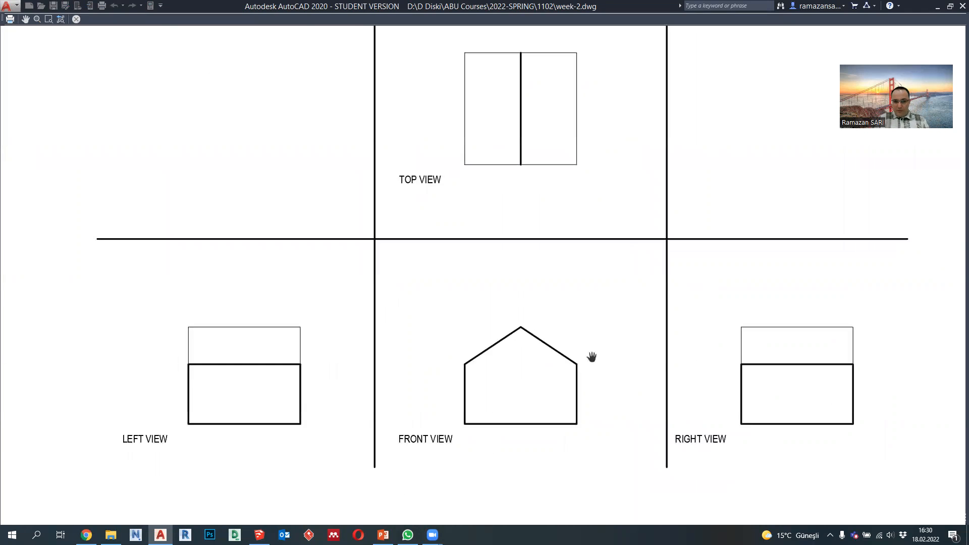
scroll(275, 370, "up", 1)
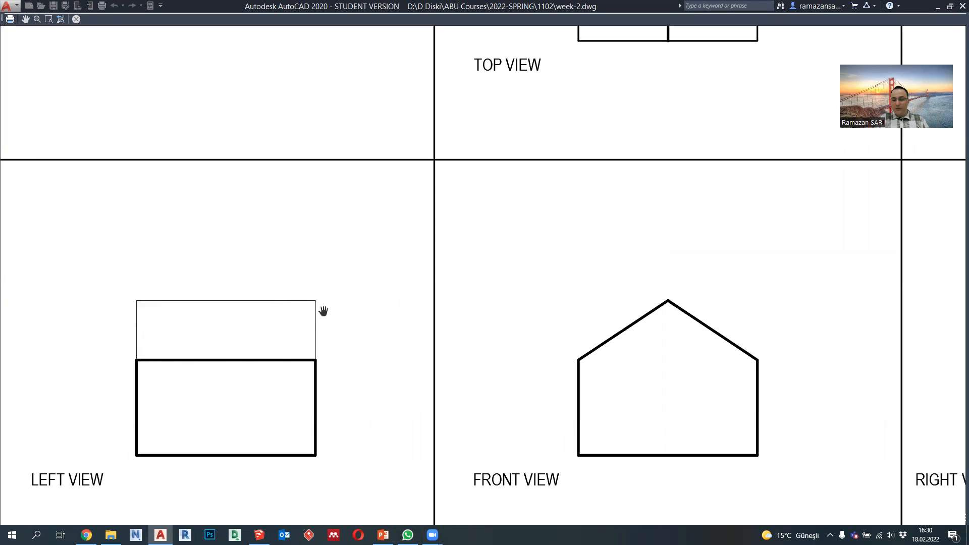
scroll(253, 323, "down", 2)
middle_click_drag(459, 136, 383, 206)
scroll(383, 204, "up", 2)
middle_click_drag(277, 344, 415, 203)
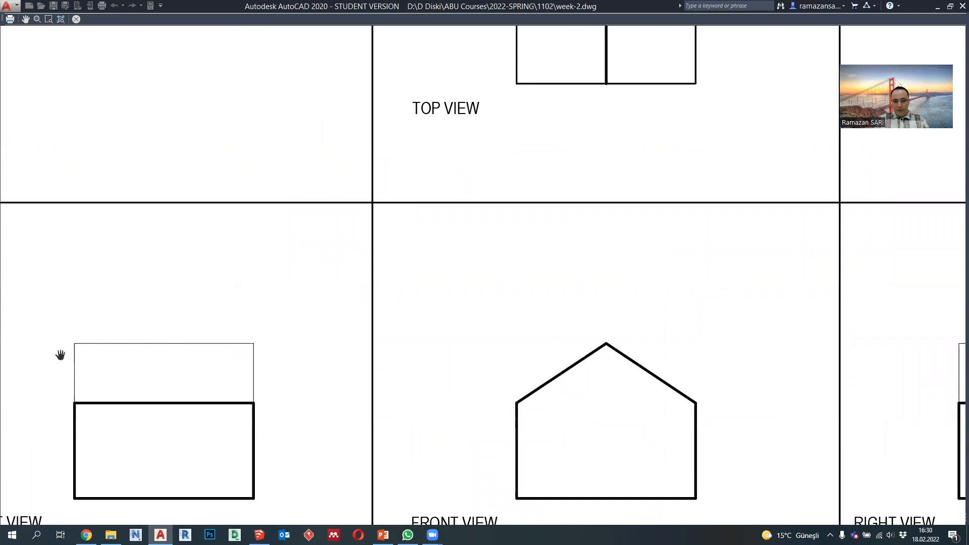
scroll(217, 353, "down", 3)
key("Escape")
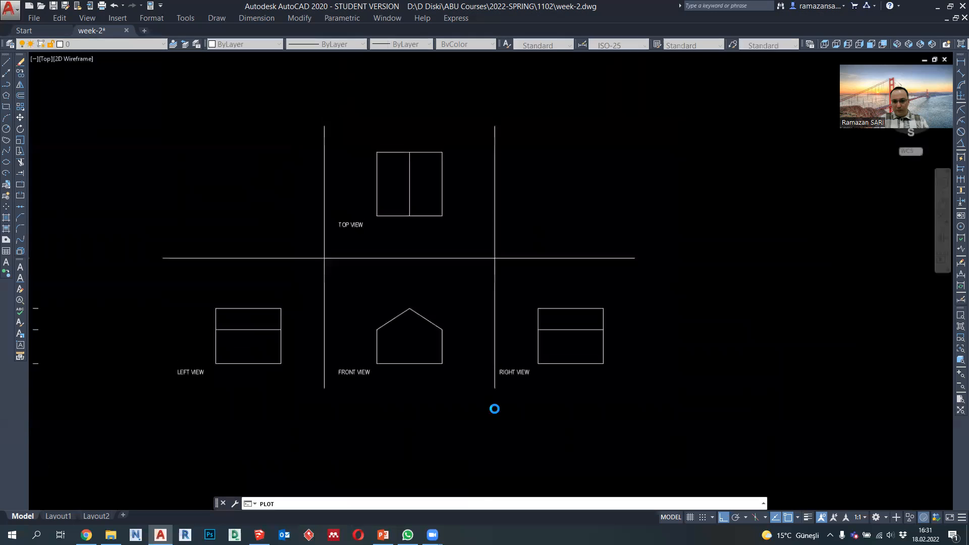
left_click(585, 389)
Check the lineweight assigned to the upper roof outlines of the left and right side views.
left_click(284, 318)
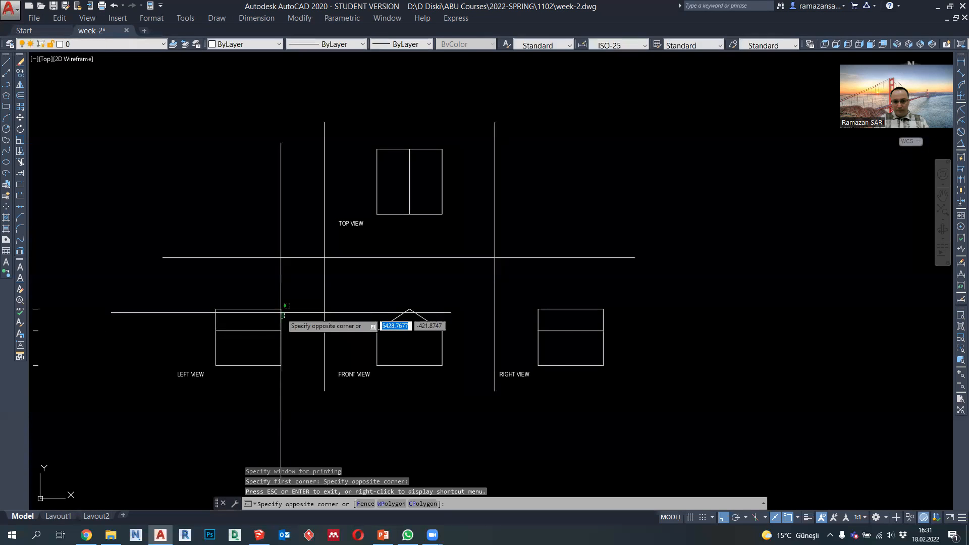
left_click(281, 310)
left_click(567, 308)
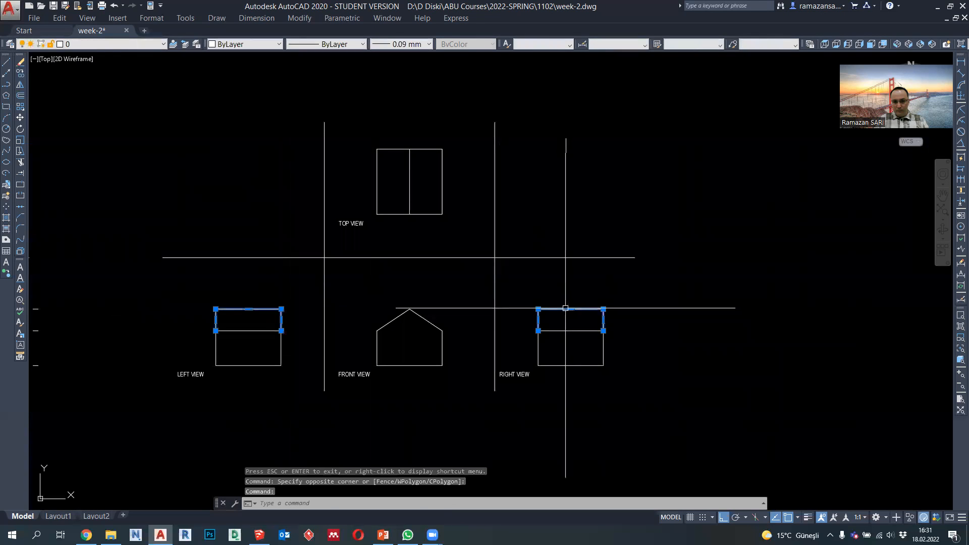
left_click(404, 44)
key("Escape")
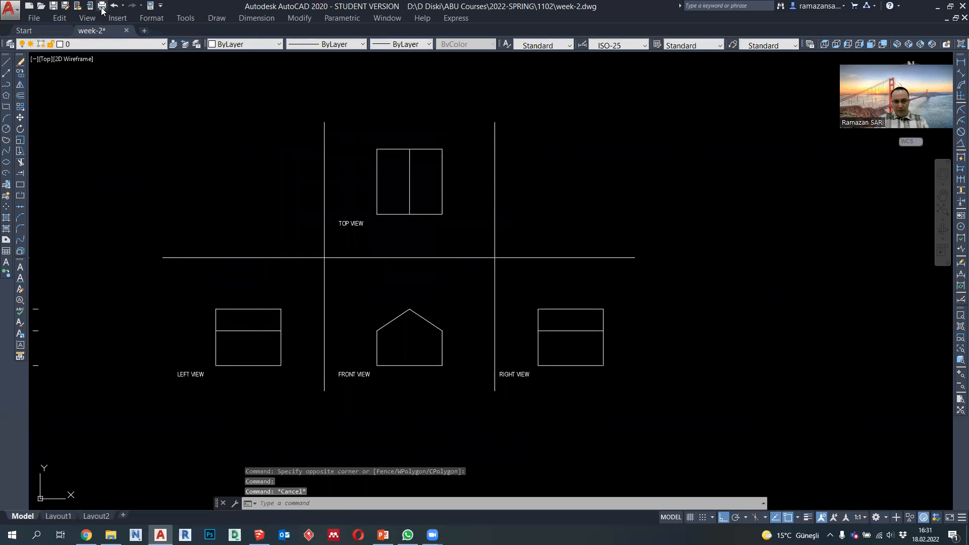
Preview the plot again, examine the roof outlines against the thicker wall lines, and leave without plotting.
left_click(101, 6)
left_click(325, 393)
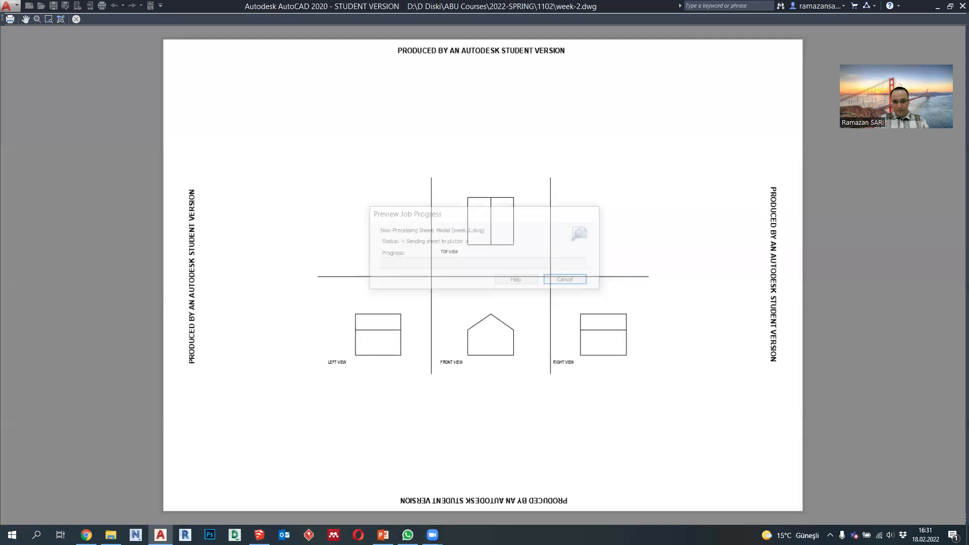
scroll(410, 314, "up", 5)
middle_click_drag(393, 340, 360, 341)
scroll(377, 340, "down", 3)
middle_click_drag(562, 321, 495, 385)
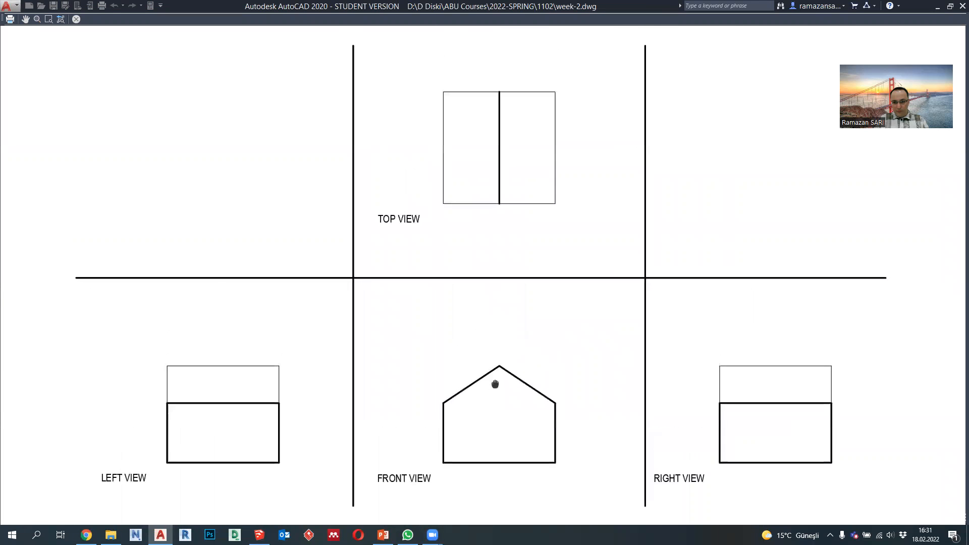
scroll(762, 409, "up", 2)
scroll(765, 413, "down", 2)
key("Escape")
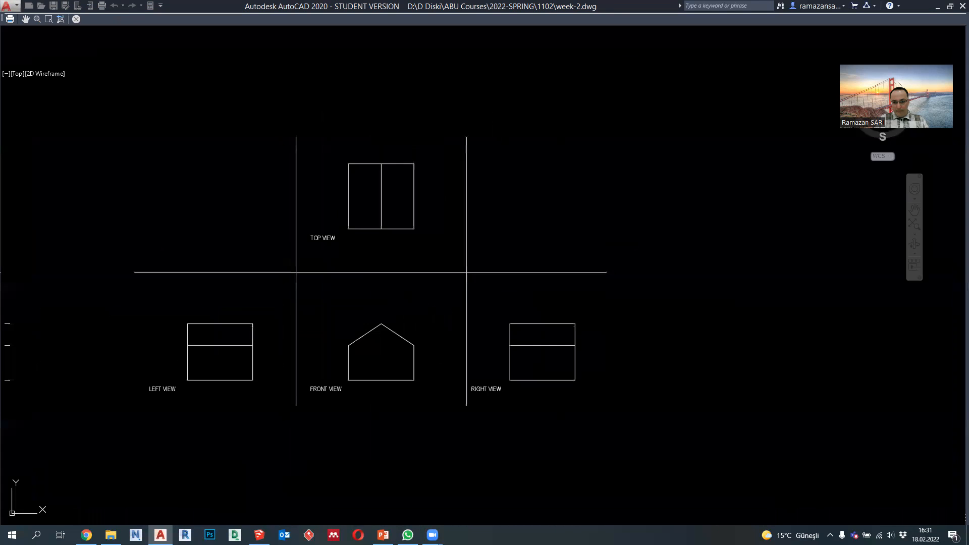
left_click(585, 390)
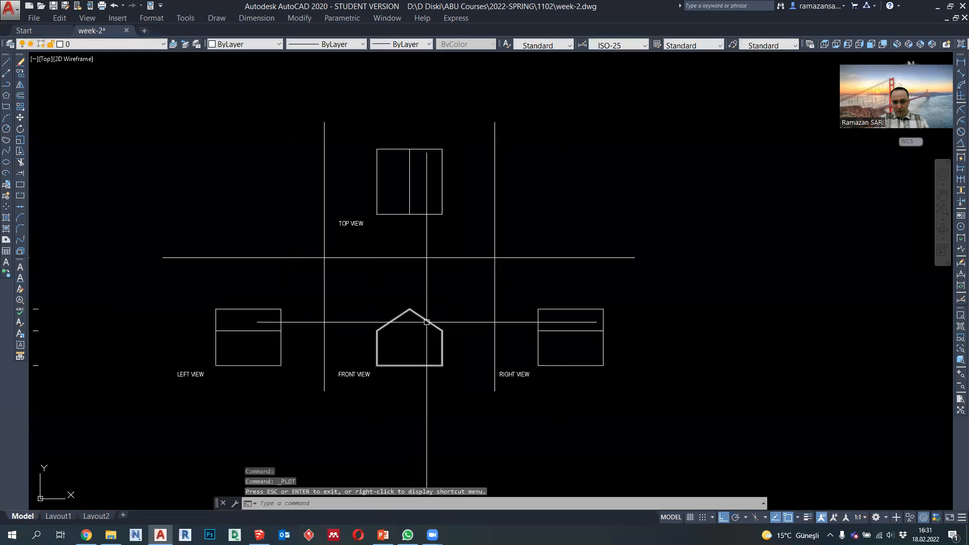
Copy the title-block sheet frame without its dimensions about 1058 units straight down from its upper-left corner.
scroll(434, 333, "down", 2)
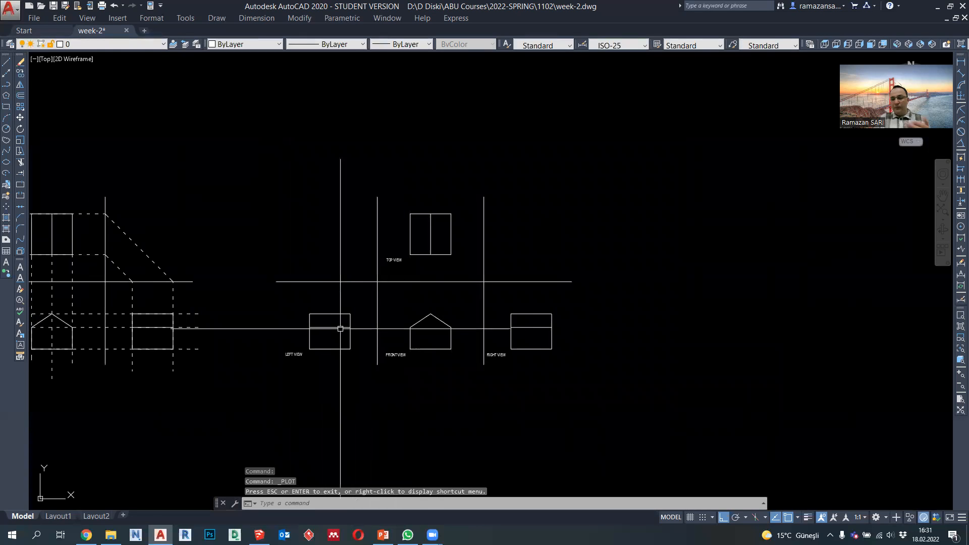
right_click(320, 276)
key("Escape")
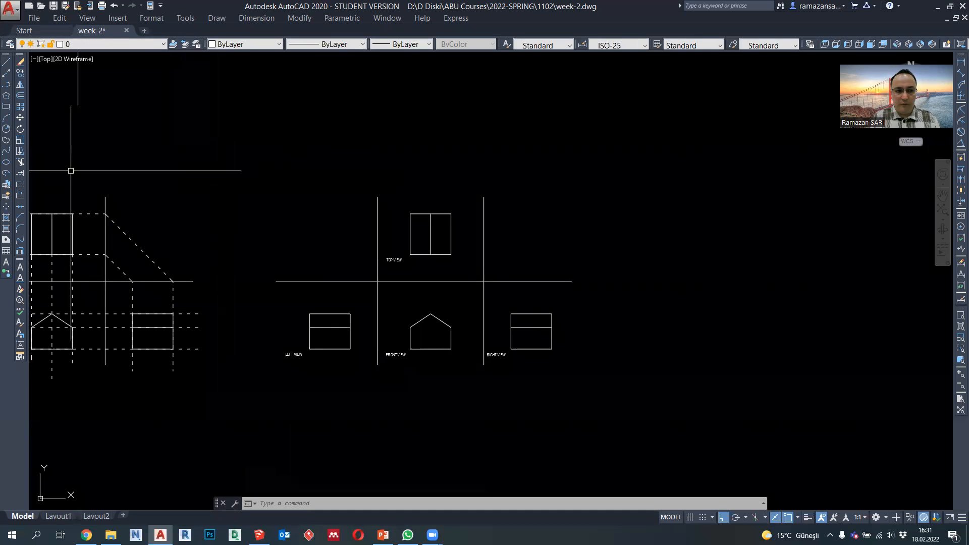
scroll(266, 249, "down", 3)
scroll(439, 127, "up", 3)
scroll(429, 166, "down", 3)
scroll(411, 169, "up", 5)
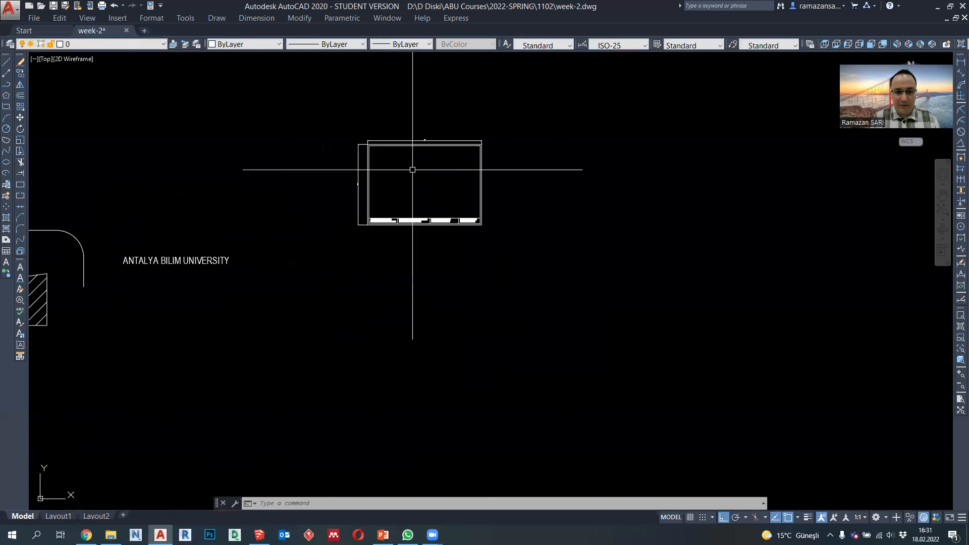
left_click(366, 141)
left_click(566, 281)
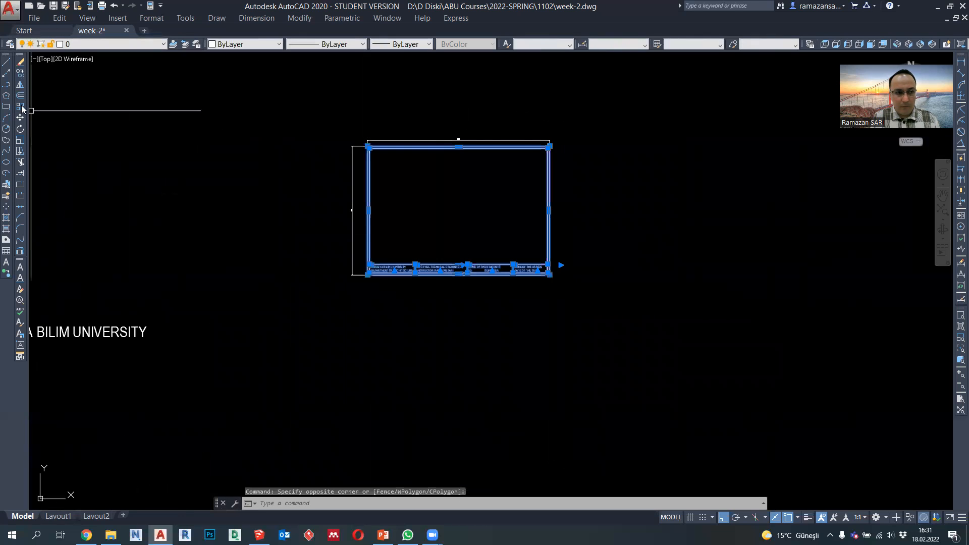
left_click(20, 73)
left_click(368, 147)
scroll(368, 147, "down", 2)
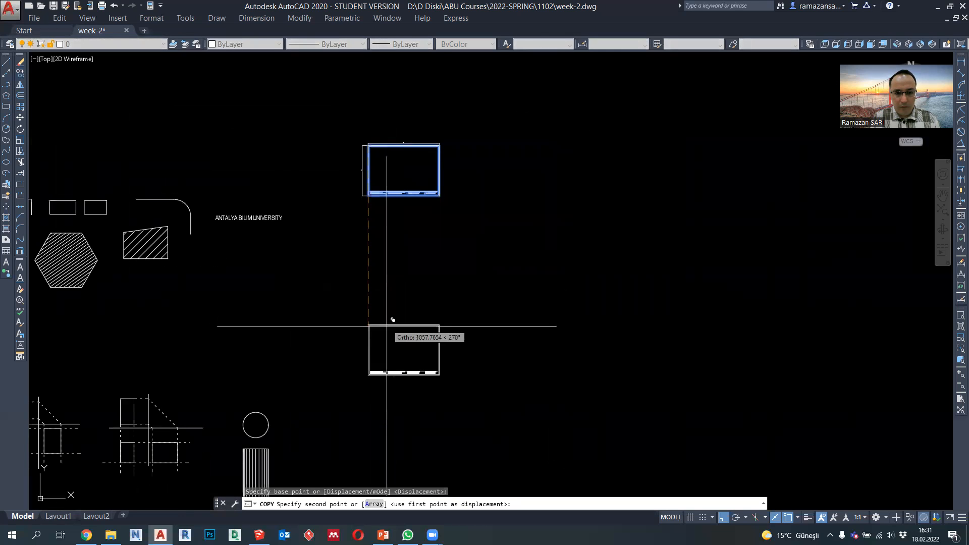
left_click(387, 326)
key("Escape")
Scale the copied sheet frame by a factor of 5 about its upper-left corner.
scroll(363, 249, "up", 2)
scroll(332, 208, "up", 2)
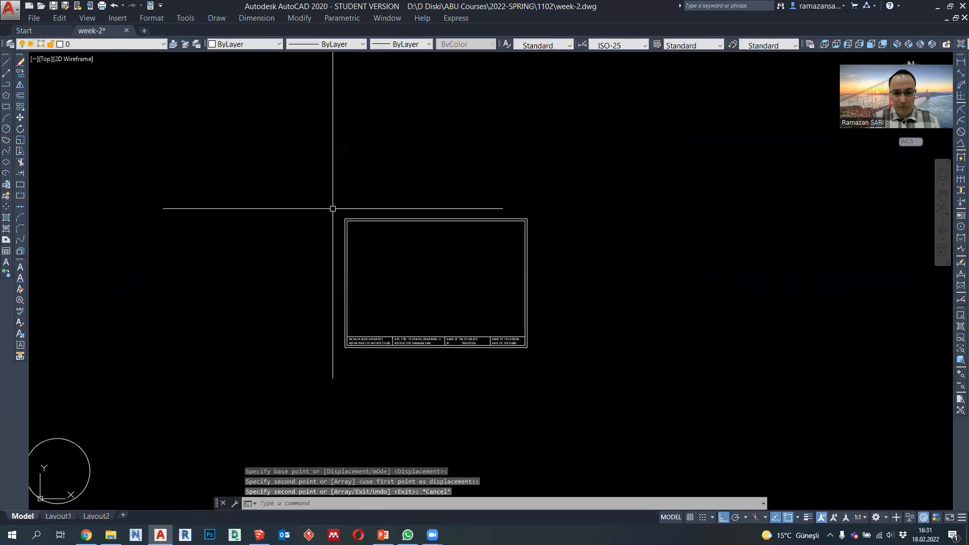
left_click(332, 208)
left_click(586, 389)
left_click(20, 141)
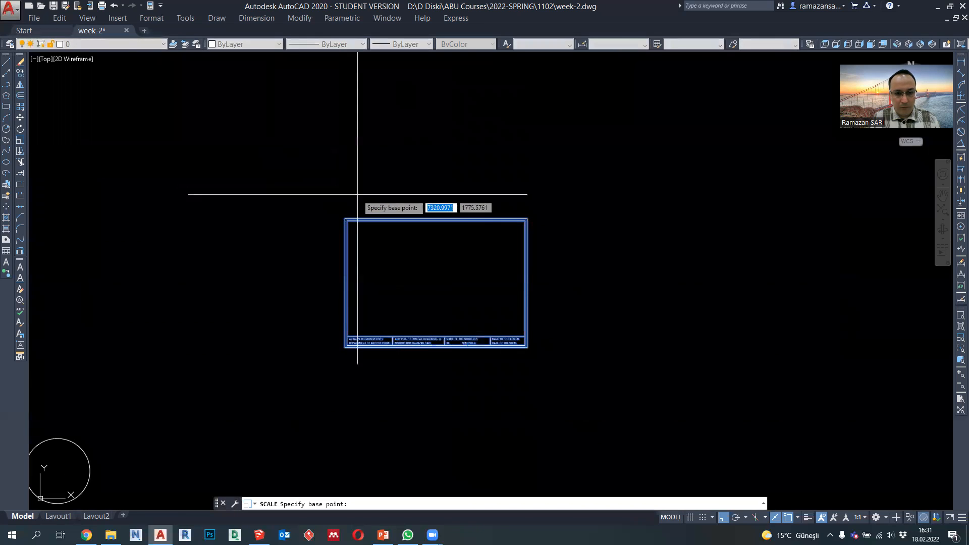
left_click(344, 218)
type("5")
key("Return")
Copy the labelled four-view house layout into the upper middle of the enlarged sheet frame, with Ortho off.
scroll(374, 207, "down", 5)
left_click(283, 230)
left_click(372, 277)
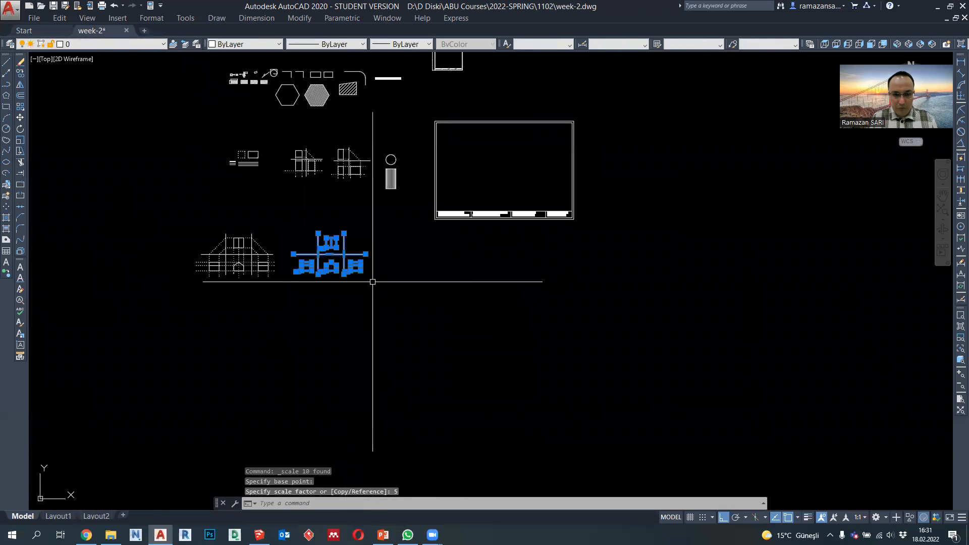
left_click(20, 73)
left_click(318, 254)
scroll(487, 163, "up", 4)
key("F8")
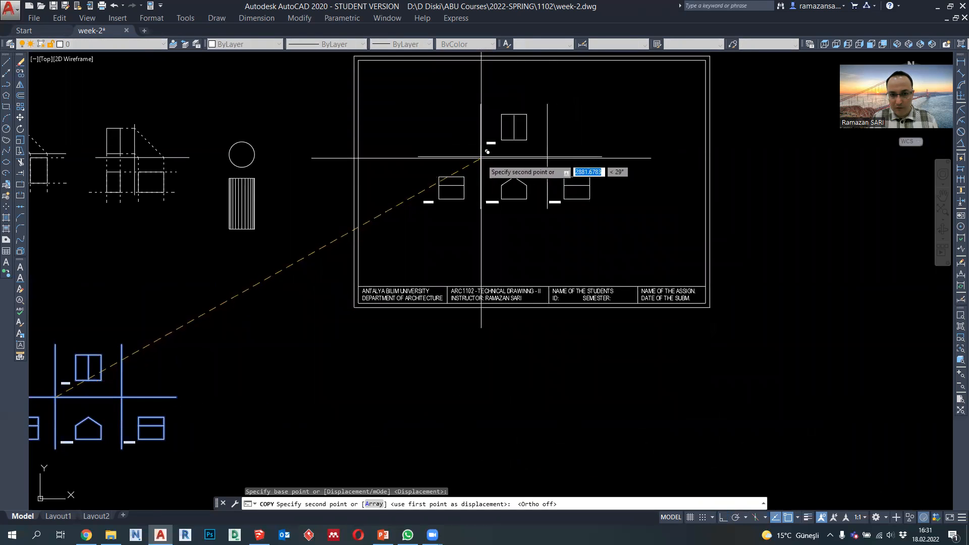
left_click(480, 160)
key("Escape")
Open the plot settings for the framed sheet and choose DWF6 ePlot.pc3 as the plotter.
middle_click_drag(535, 168, 522, 216)
left_click(87, 17)
key("Escape")
middle_click_drag(397, 152, 380, 152)
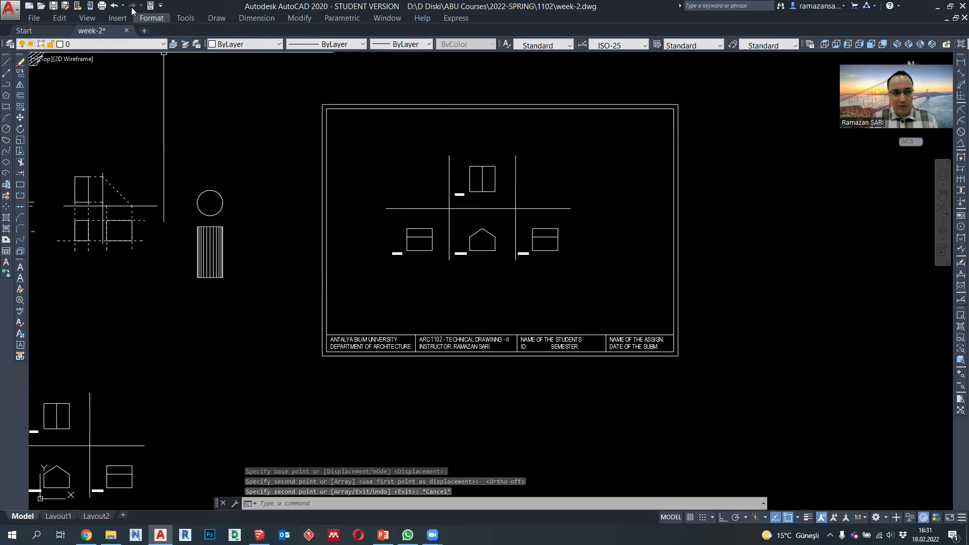
key("ctrl+p")
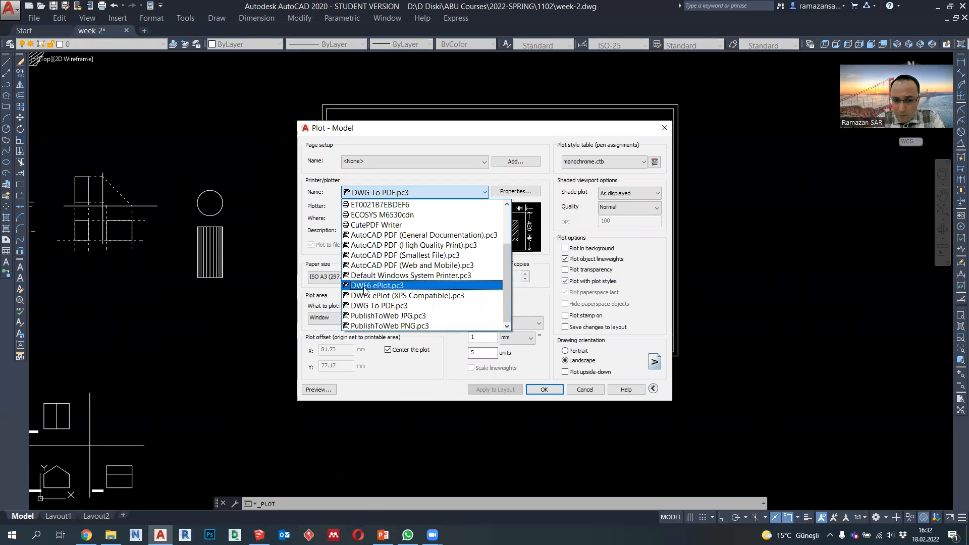
left_click(390, 286)
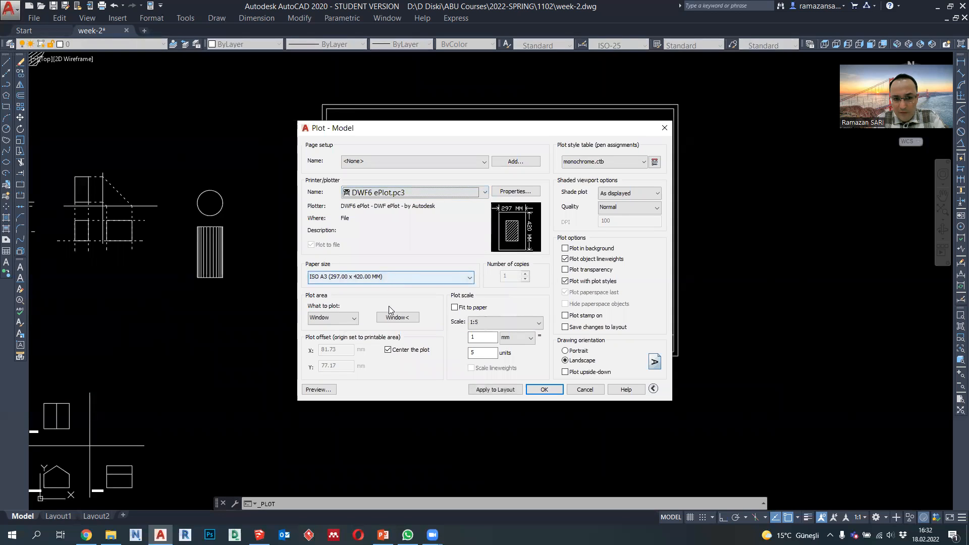
Apply the plot settings to the layout and inspect the plot preview of the four house views.
left_click(491, 388)
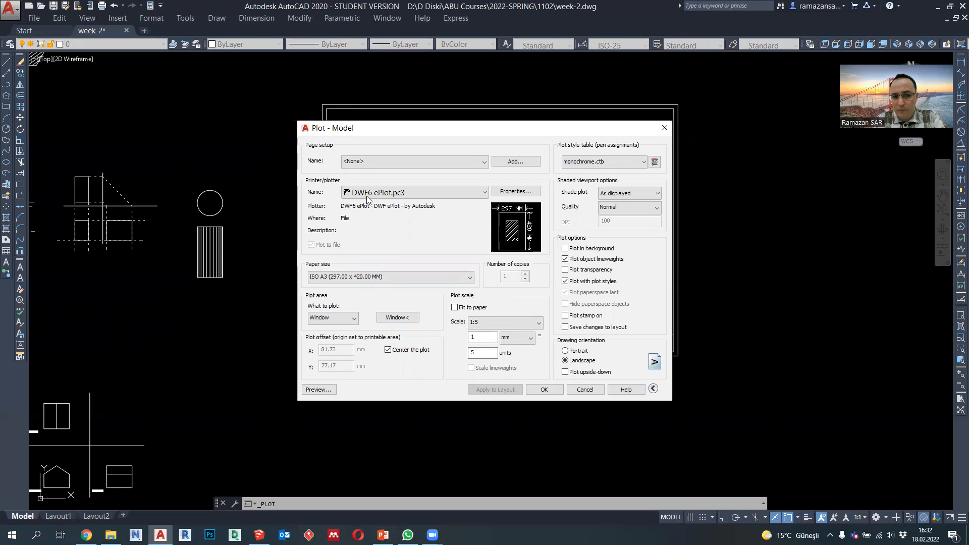
left_click(316, 390)
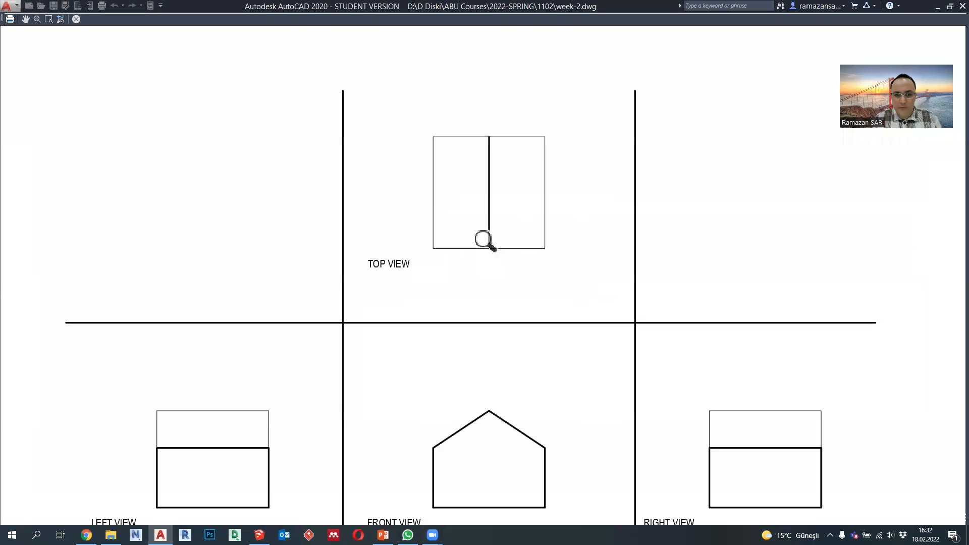
scroll(492, 267, "down", 2)
scroll(480, 251, "up", 2)
scroll(481, 251, "down", 3)
key("Escape")
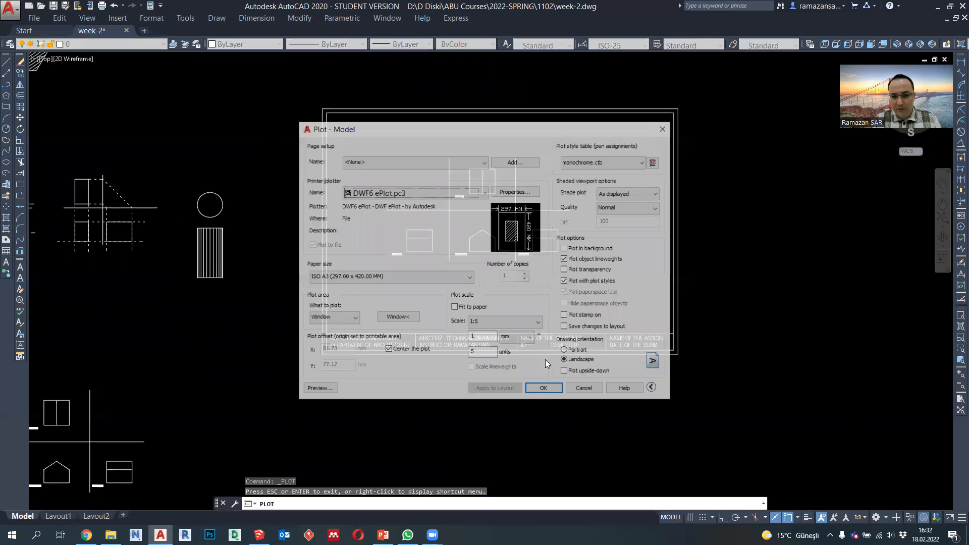
Plot the sheet to a DWF file named EXERCISE#1 in the 2022-SPRING/1102 subfolder Yeni klasör (2).
left_click(546, 391)
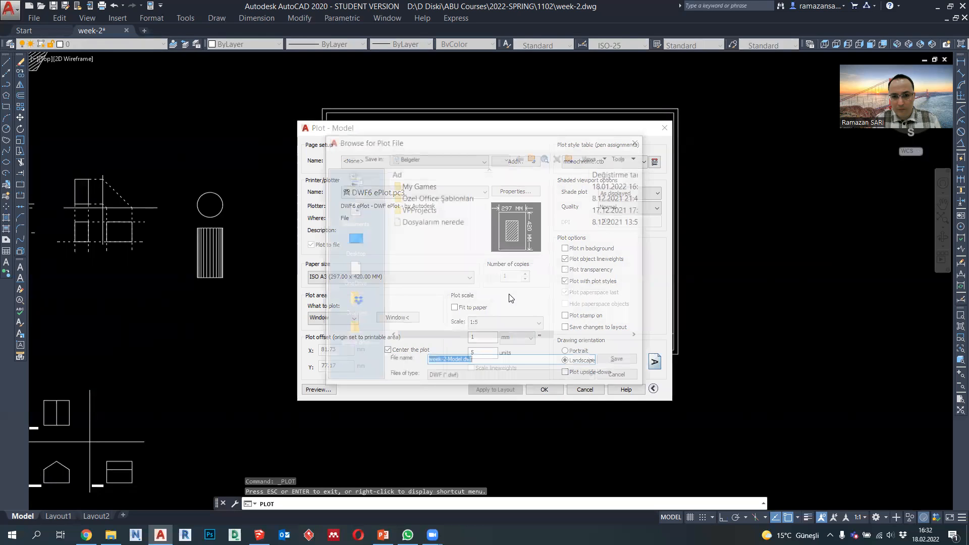
left_click(353, 240)
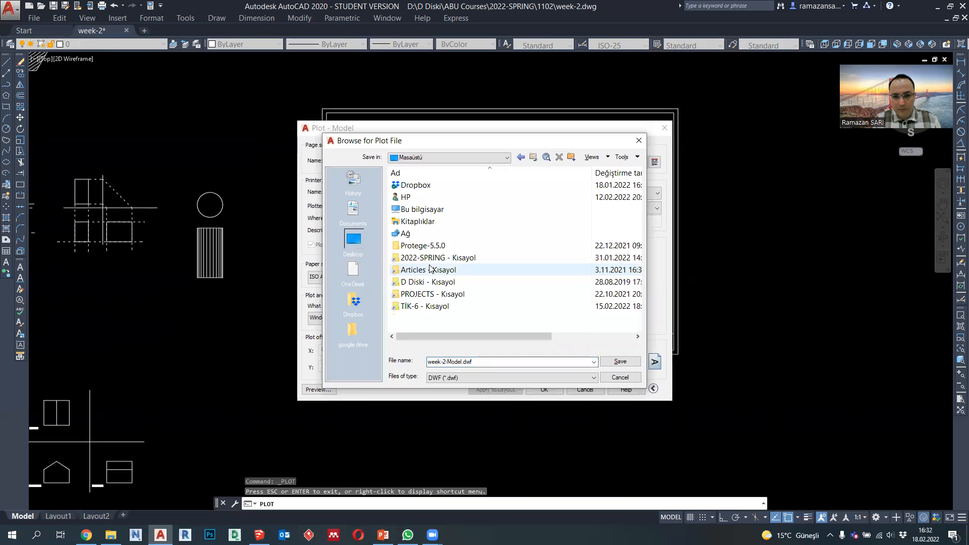
double_click(426, 258)
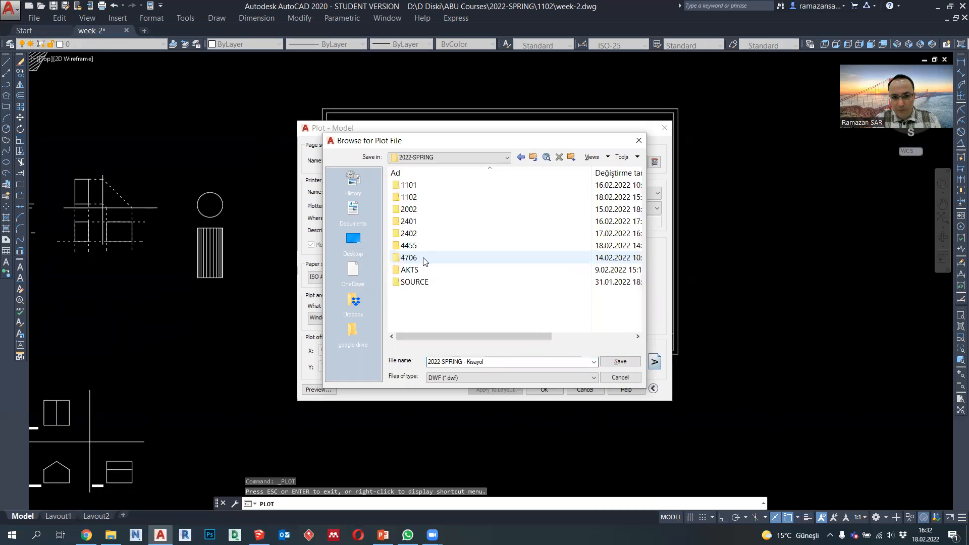
double_click(410, 197)
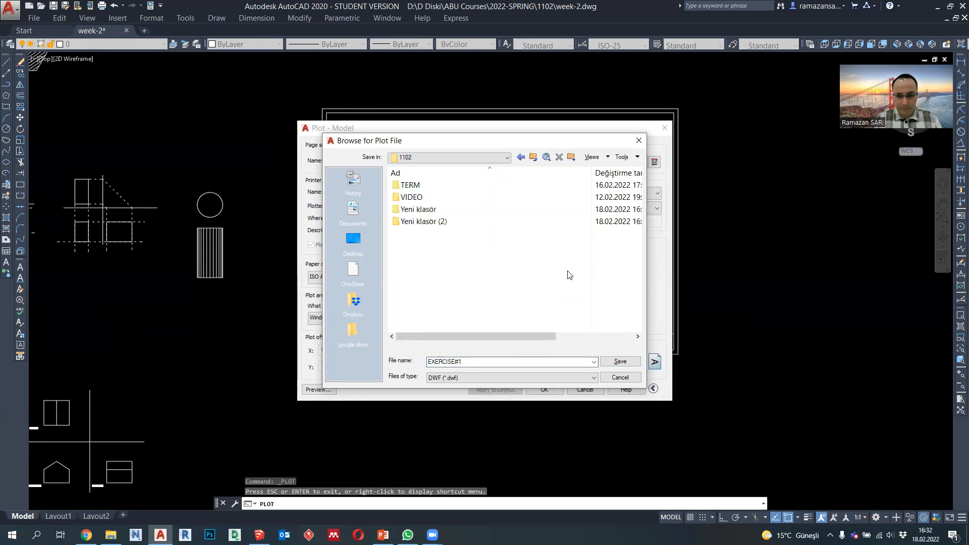
double_click(444, 222)
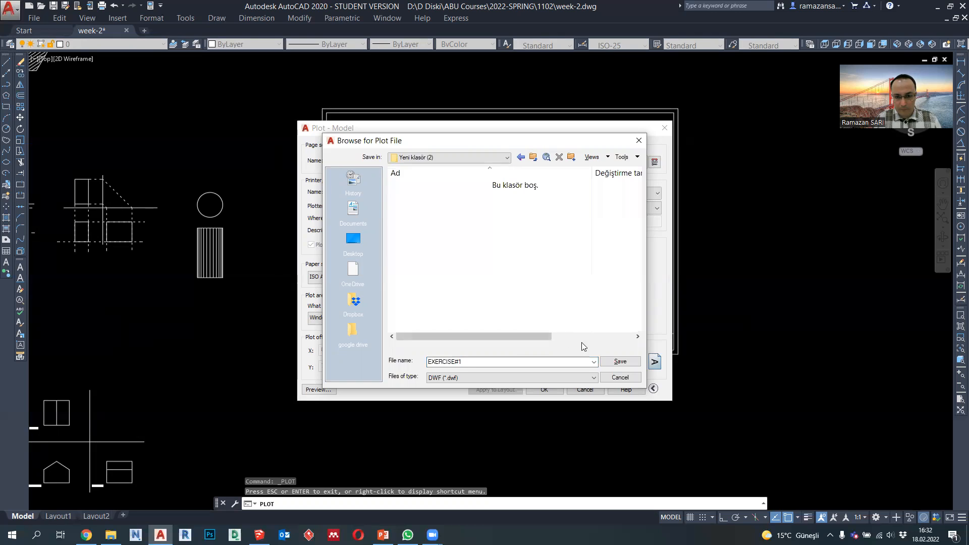
left_click(620, 362)
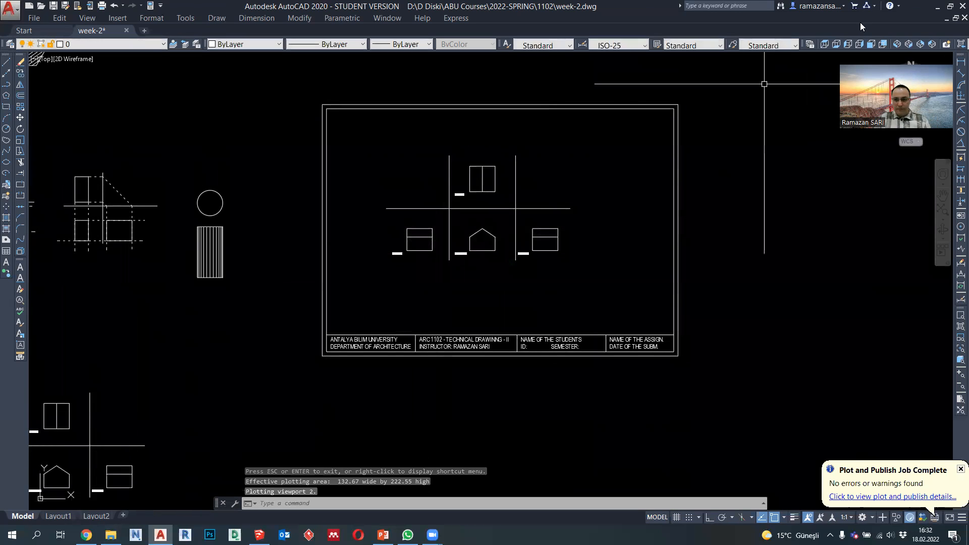
Clear the open windows from the desktop and open the folder 2022-SPRING/1102/Yeni klasör (2) in File Explorer.
left_click(936, 6)
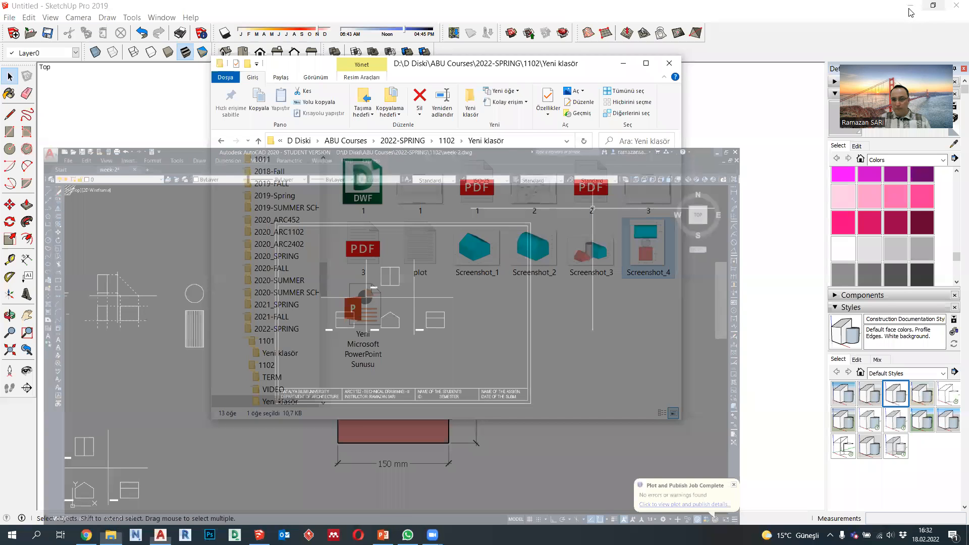
left_click(910, 7)
left_click(895, 6)
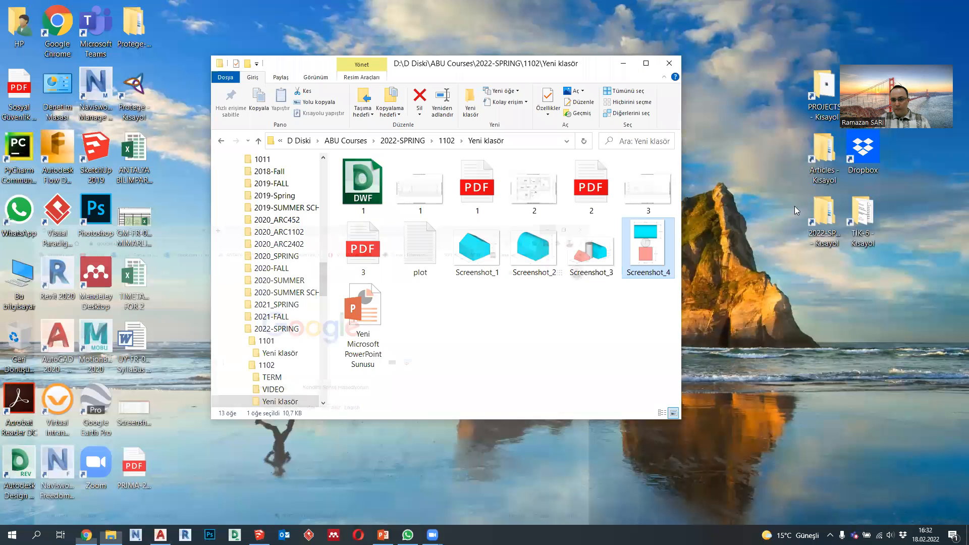
key("alt+F4")
double_click(824, 217)
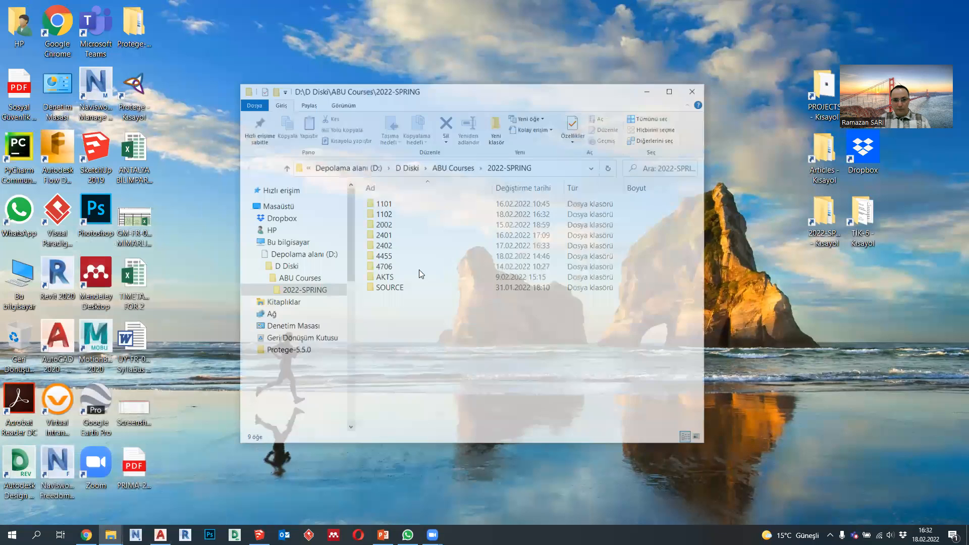
double_click(390, 214)
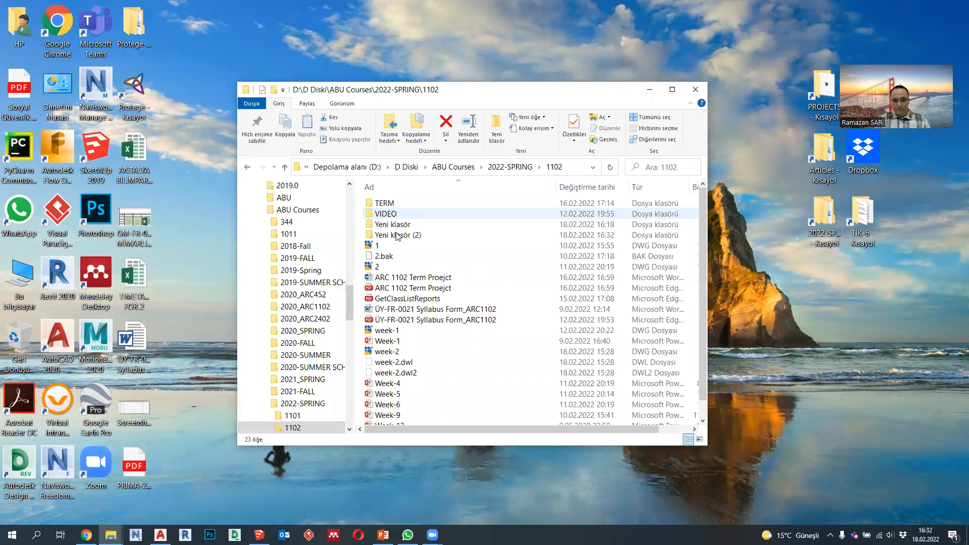
left_click(398, 236)
key("Return")
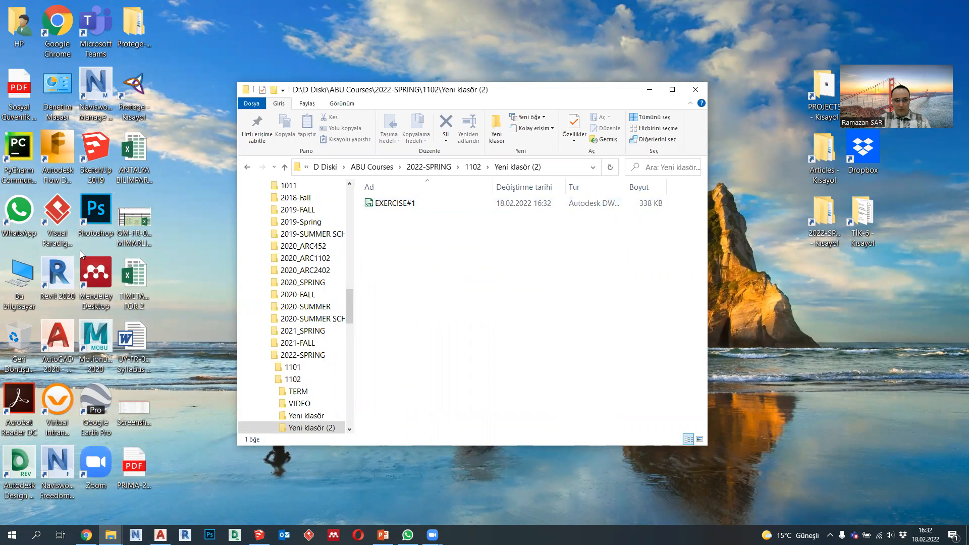
Open the plotted EXERCISE#1 file in Autodesk Design Review, examine the views' lineweights and sheet coverage, and close it.
left_click(20, 464)
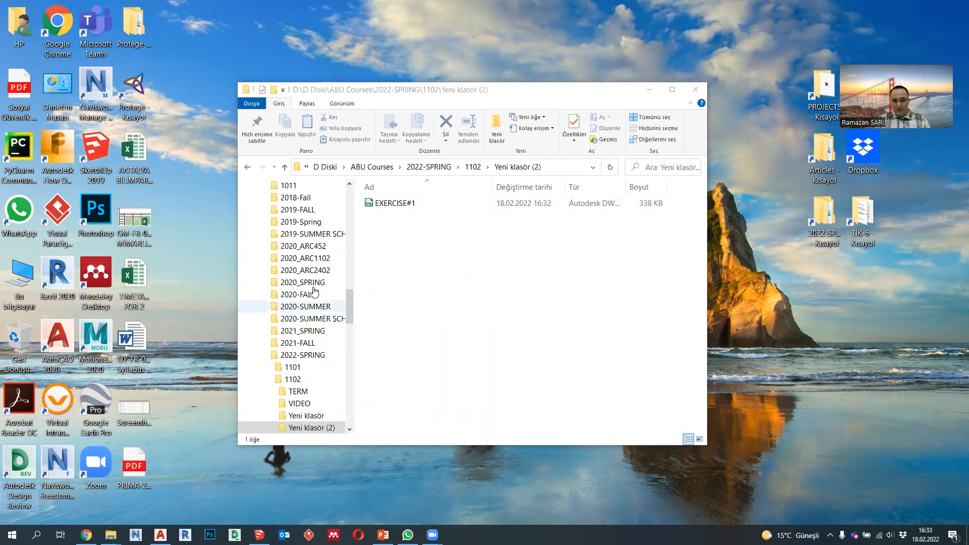
double_click(392, 204)
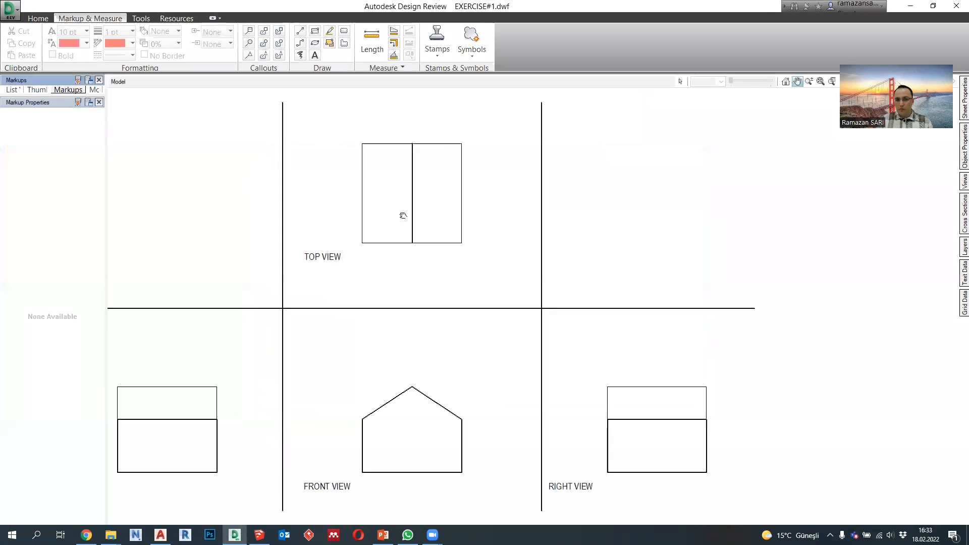
scroll(426, 217, "down", 1)
middle_click_drag(390, 240, 423, 250)
scroll(455, 194, "up", 3)
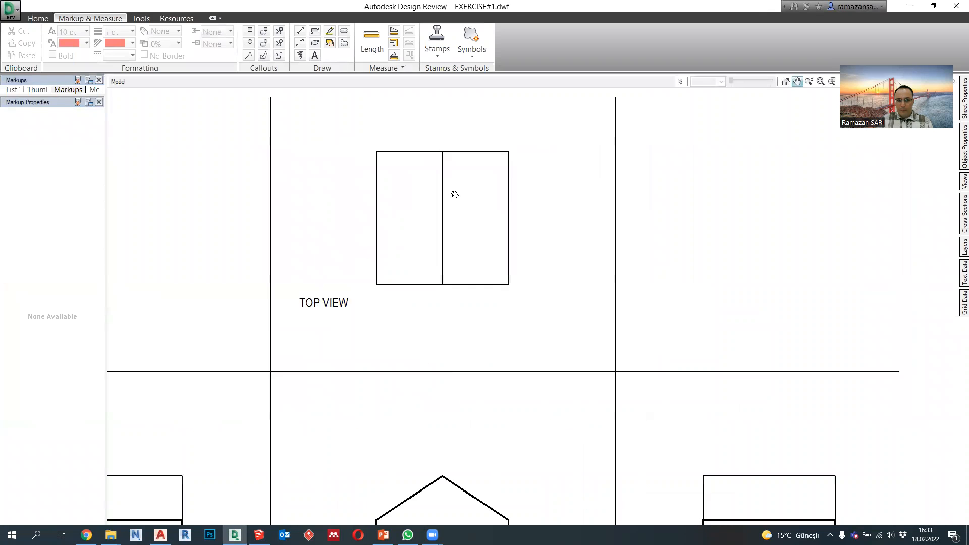
scroll(455, 194, "down", 2)
middle_click_drag(385, 303, 482, 199)
scroll(294, 374, "up", 2)
scroll(298, 360, "down", 1)
left_click_drag(598, 318, 428, 388)
scroll(455, 207, "down", 2)
scroll(448, 197, "up", 3)
scroll(462, 208, "down", 2)
left_click_drag(467, 239, 506, 255)
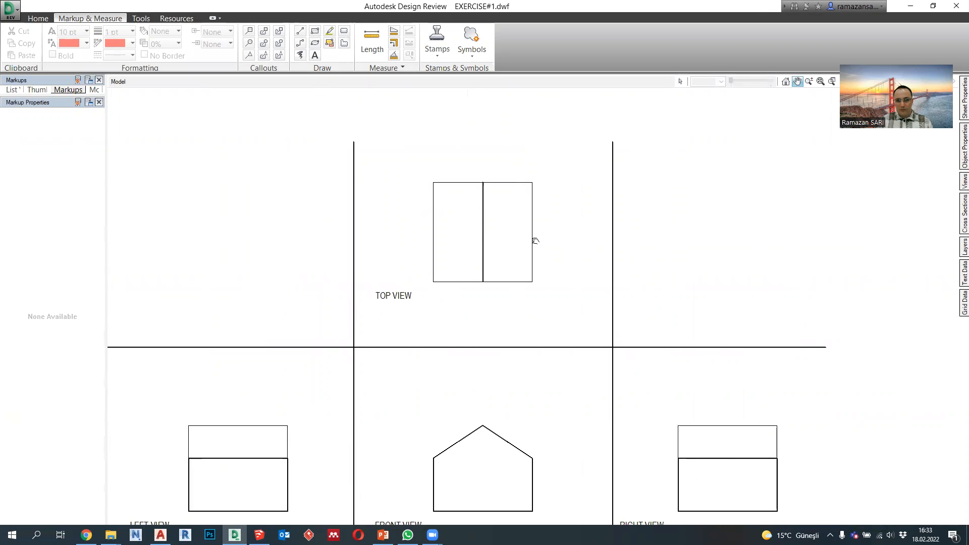
scroll(535, 240, "down", 3)
scroll(542, 307, "down", 1)
scroll(550, 262, "up", 1)
key("Escape")
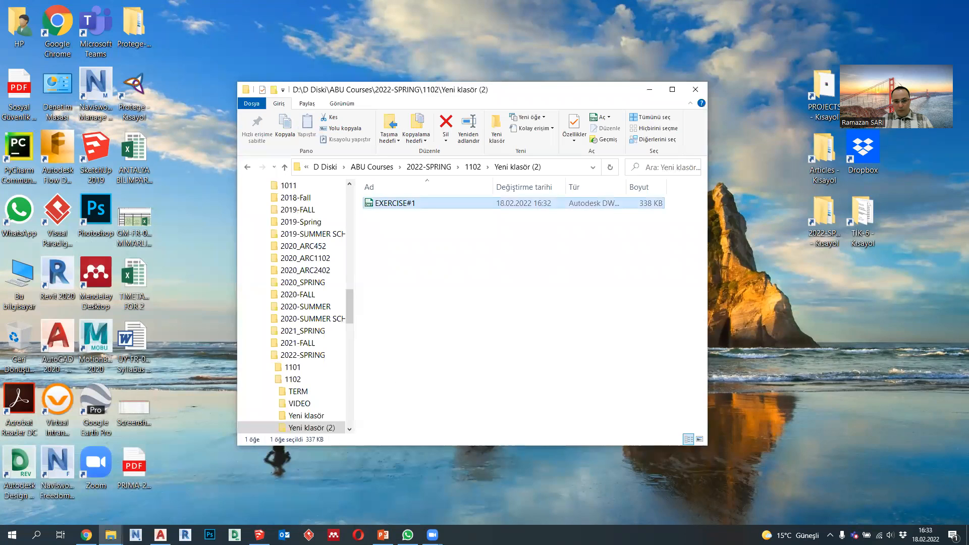
Back in AutoCAD, set the plot window to the full title-block sheet frame, fit it to the paper and apply the settings to the layout.
left_click(161, 535)
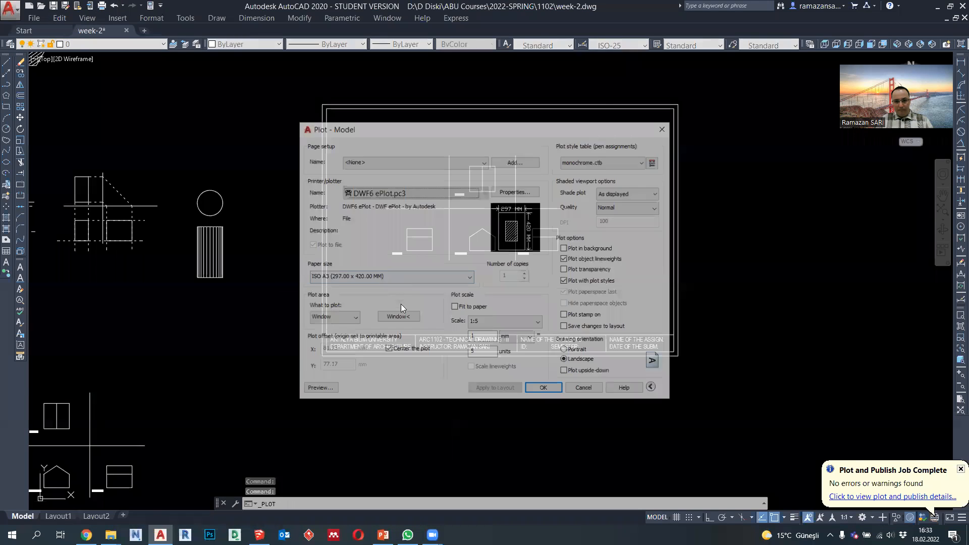
left_click(401, 308)
left_click(322, 105)
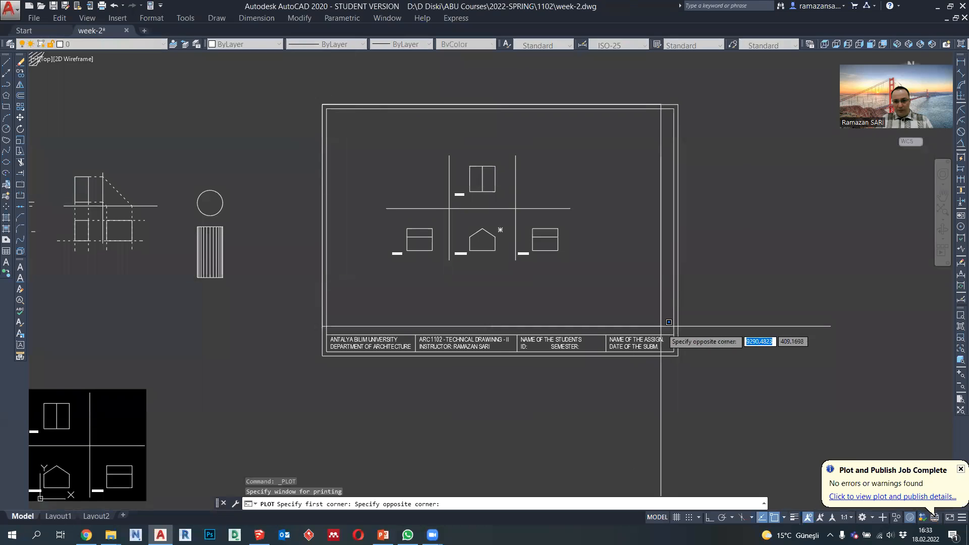
left_click(678, 355)
left_click(455, 307)
left_click(489, 394)
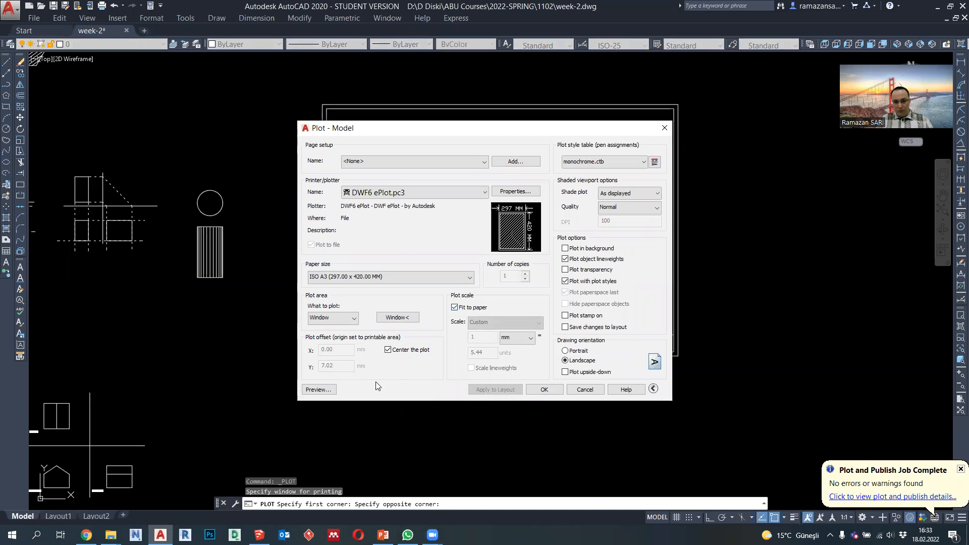
Preview the full-sheet plot and plot it to DWF, replacing the existing EXERCISE#1 file.
left_click(318, 390)
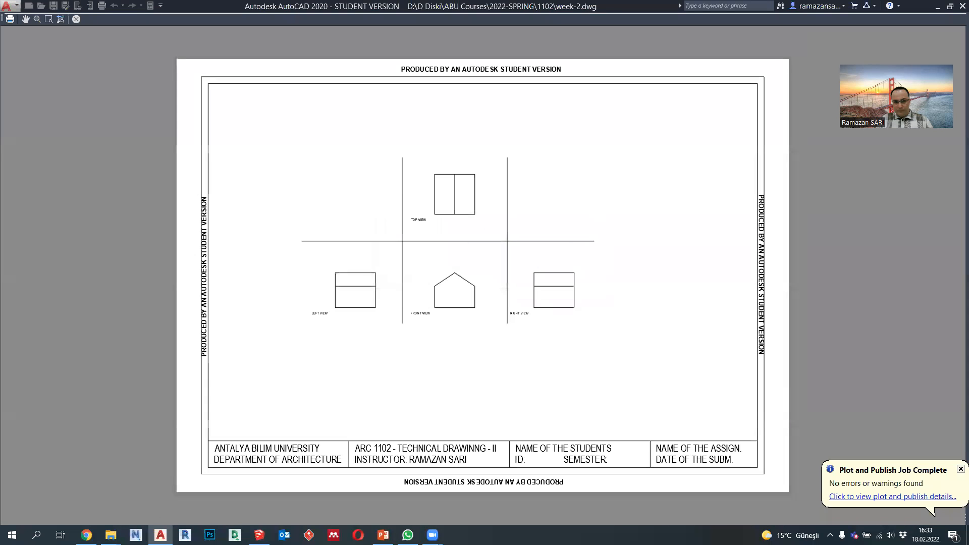
key("Escape")
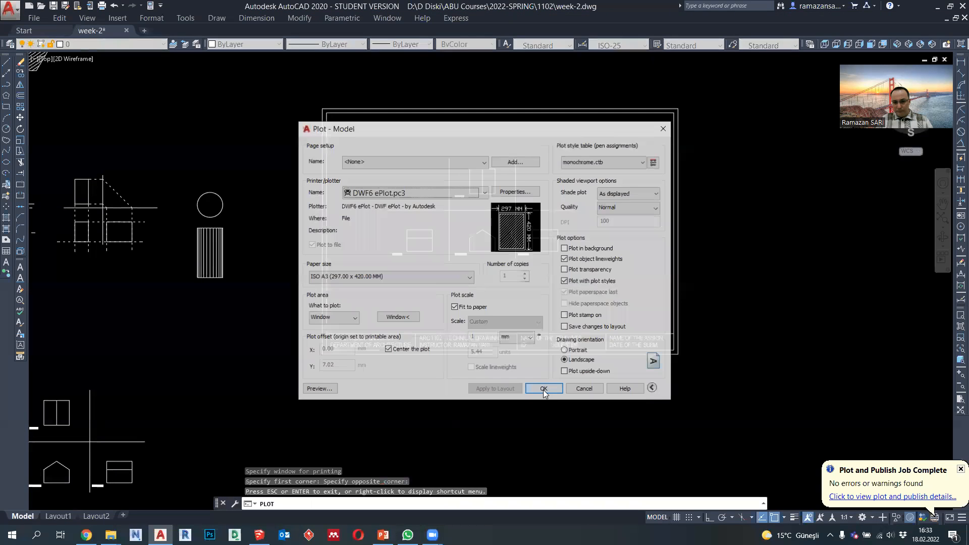
key("Return")
left_click(439, 185)
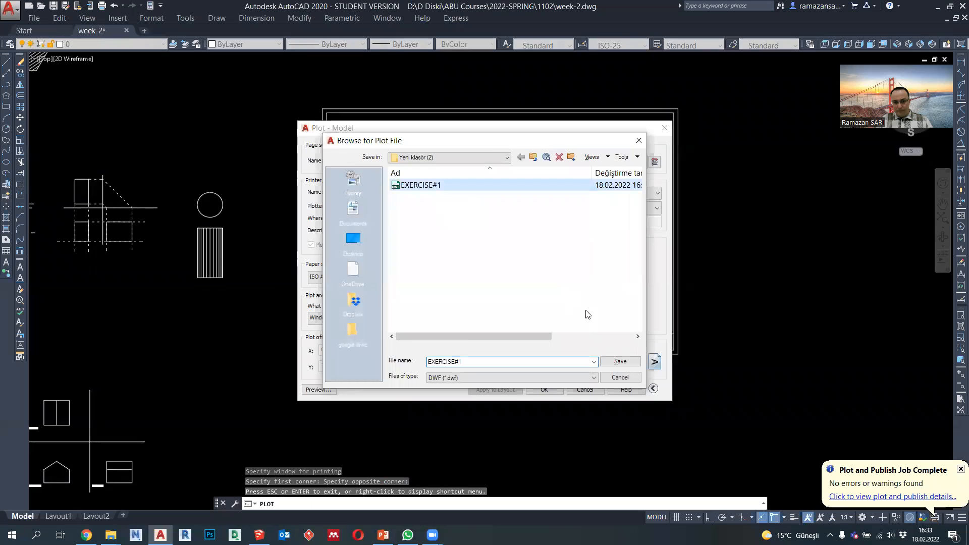
left_click(612, 363)
left_click(513, 277)
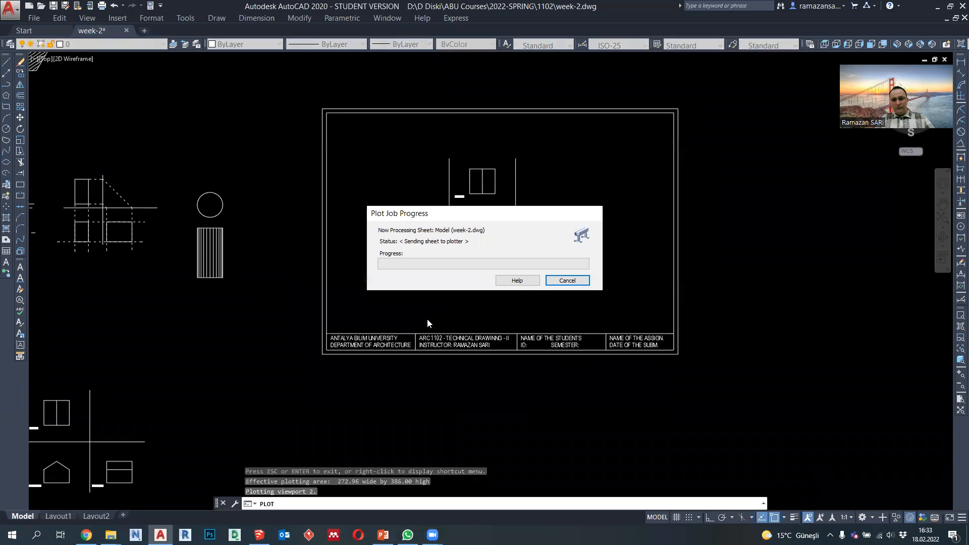
Open the replotted EXERCISE#1 file in Autodesk Design Review, examine its views, labels and lineweights up close, and close it.
left_click(110, 534)
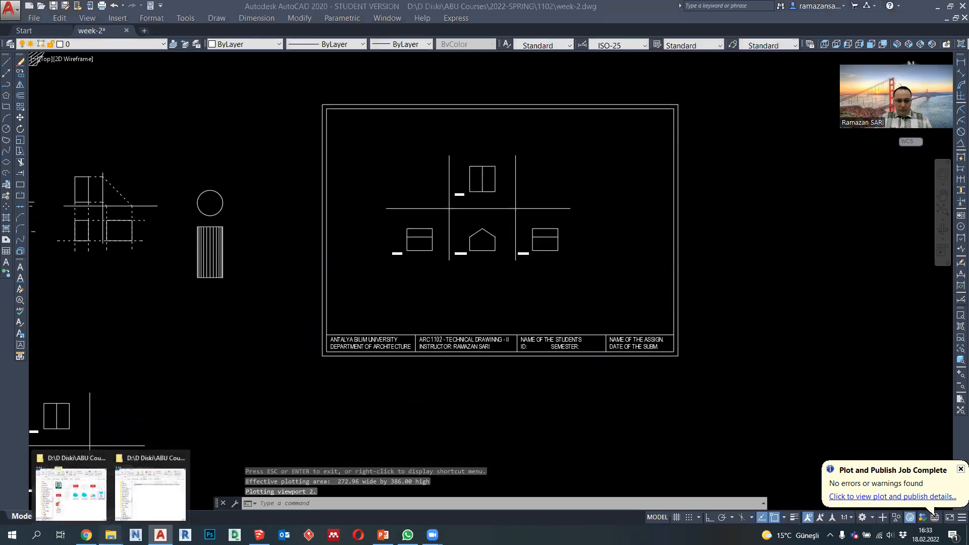
left_click(163, 499)
double_click(393, 203)
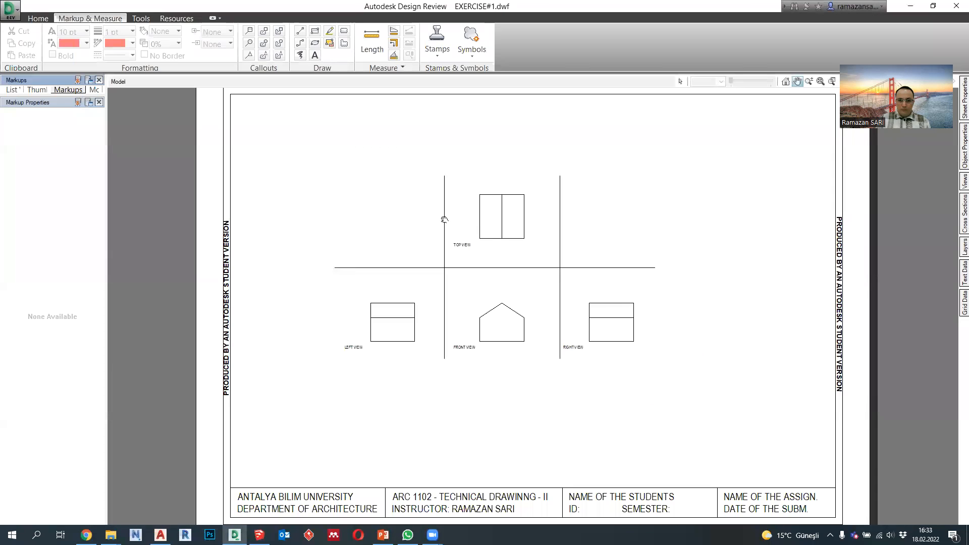
scroll(444, 220, "up", 3)
scroll(655, 231, "up", 2)
scroll(540, 154, "down", 2)
middle_click_drag(579, 236, 549, 168)
scroll(457, 387, "up", 2)
scroll(484, 377, "down", 3)
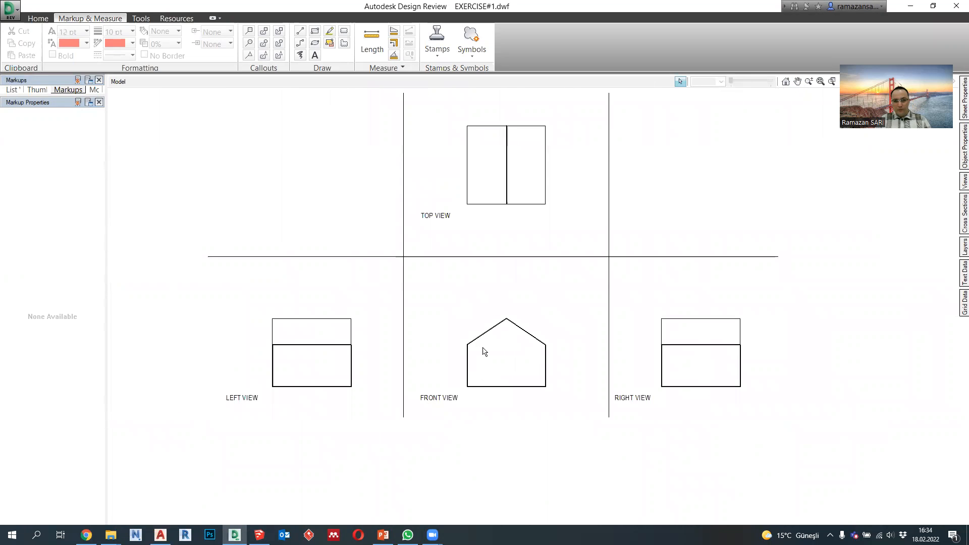
left_click(954, 7)
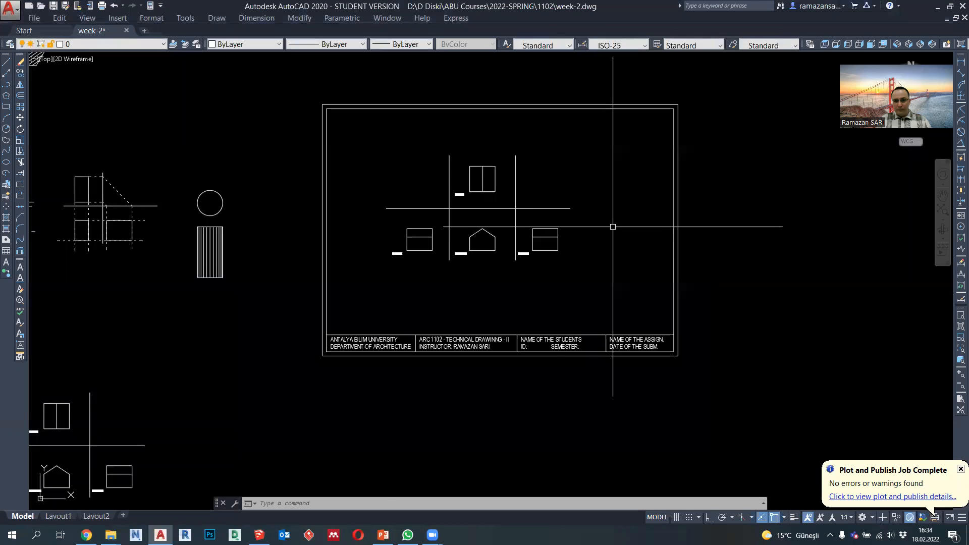
Switch to PowerPoint, read the EXERCISE #2 slide with the vaulted building, and return to AutoCAD.
left_click(410, 475)
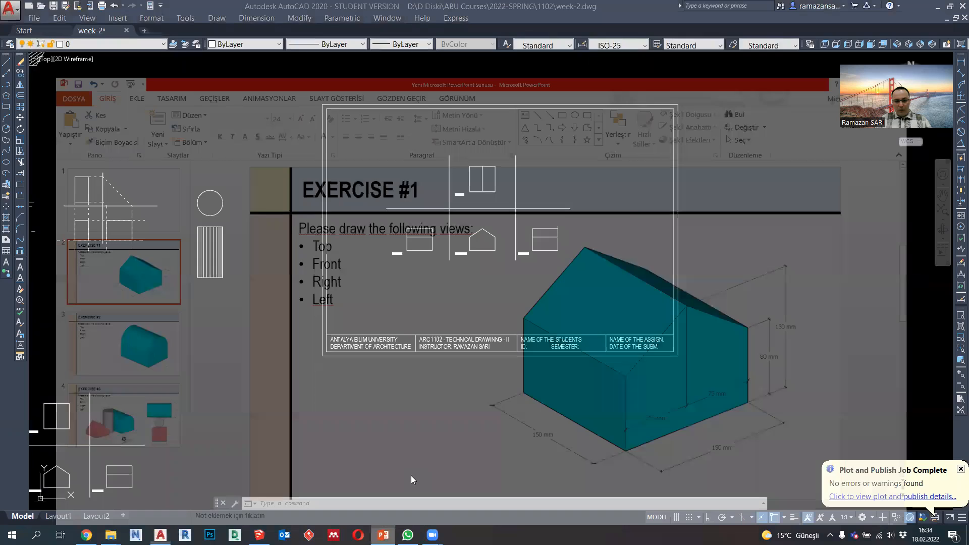
left_click(132, 317)
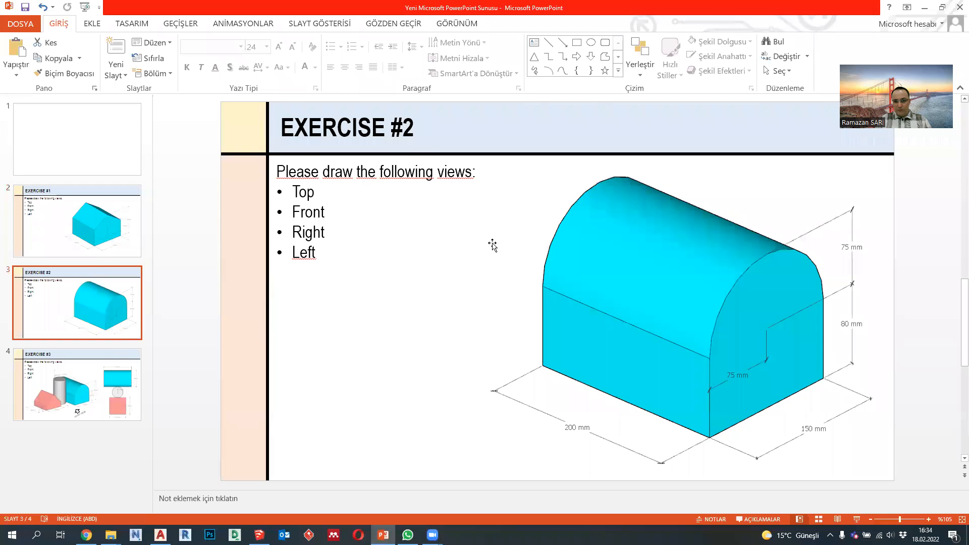
mouse_move(161, 535)
left_click(160, 535)
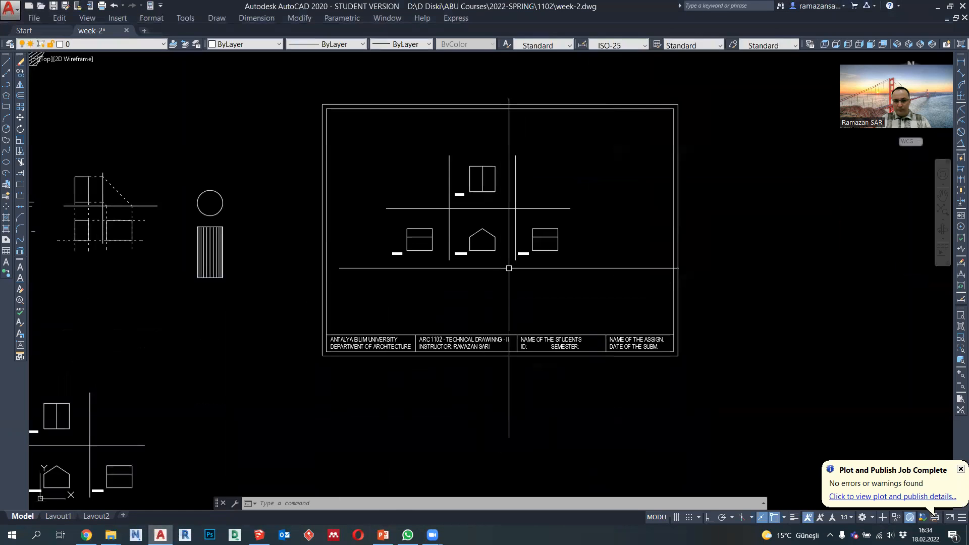
Start a polyline for the area below the gabled views, check the vaulted building's dimensions in PowerPoint, and return to AutoCAD.
scroll(509, 268, "down", 4)
middle_click_drag(378, 374, 455, 267)
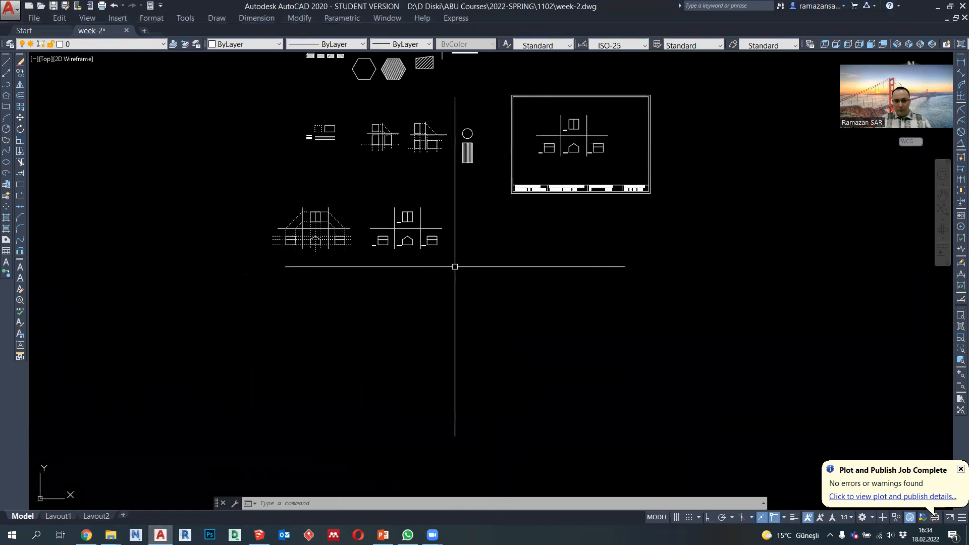
left_click(7, 84)
scroll(414, 287, "up", 4)
left_click(383, 535)
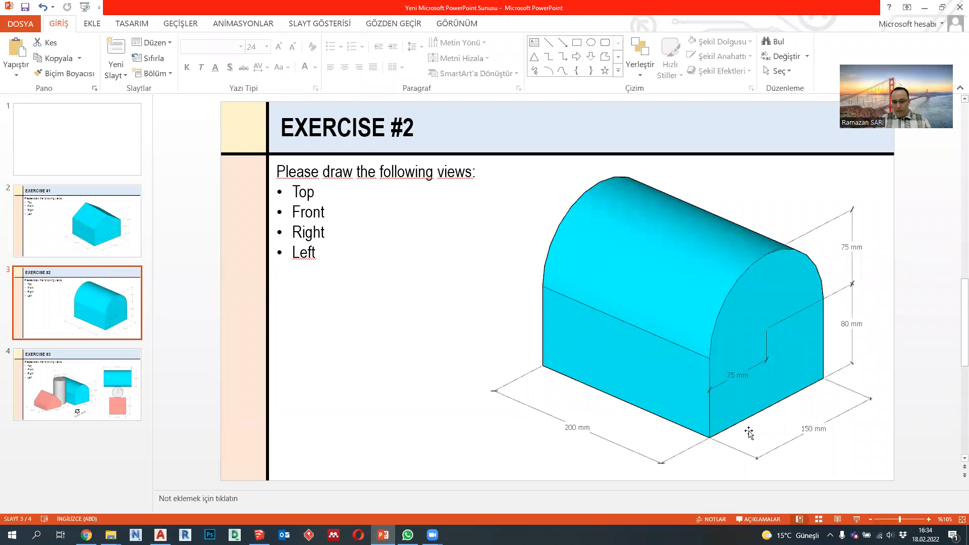
left_click(160, 534)
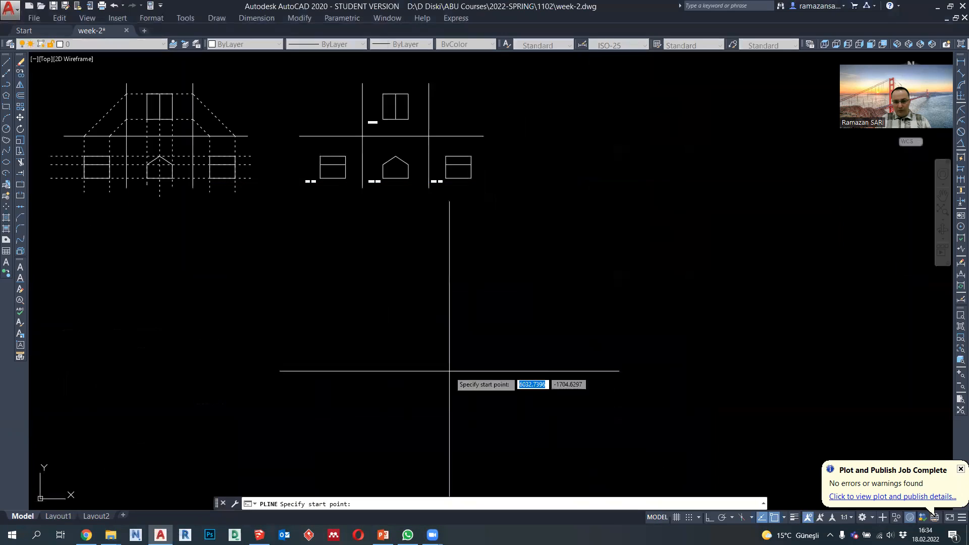
Draw the top view outline as a 150 by 200 polyline rectangle below the gabled house's projection drawing, with Ortho on.
middle_click_drag(411, 350, 702, 273)
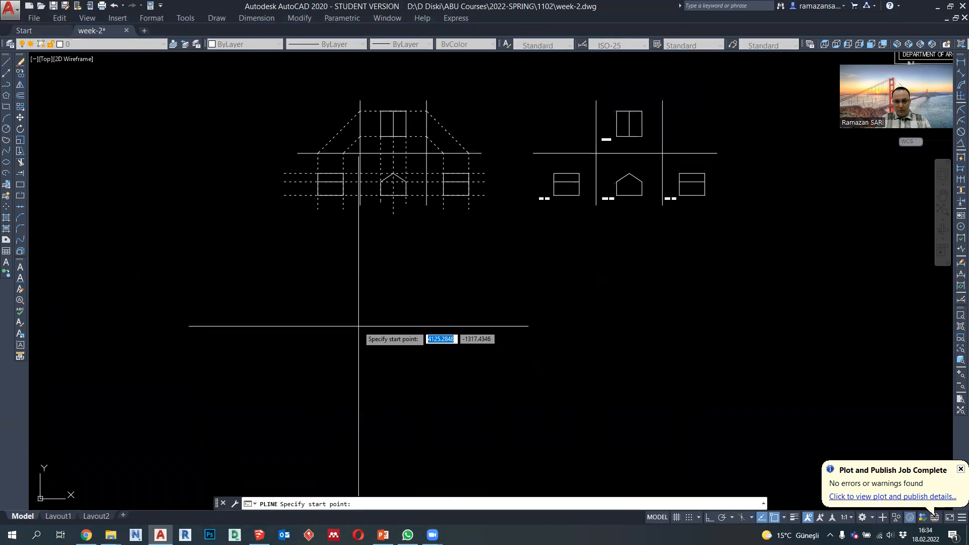
scroll(299, 287, "up", 3)
left_click(337, 270)
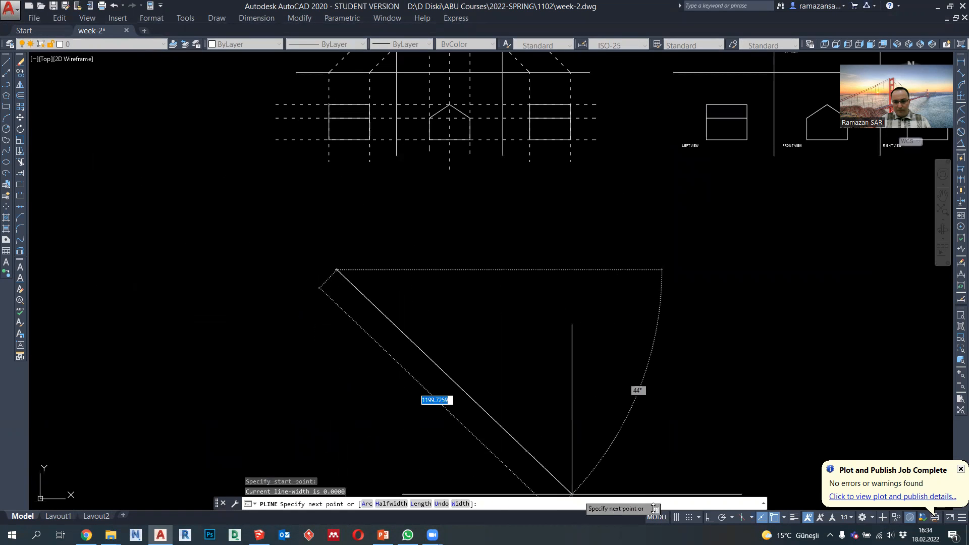
key("F8")
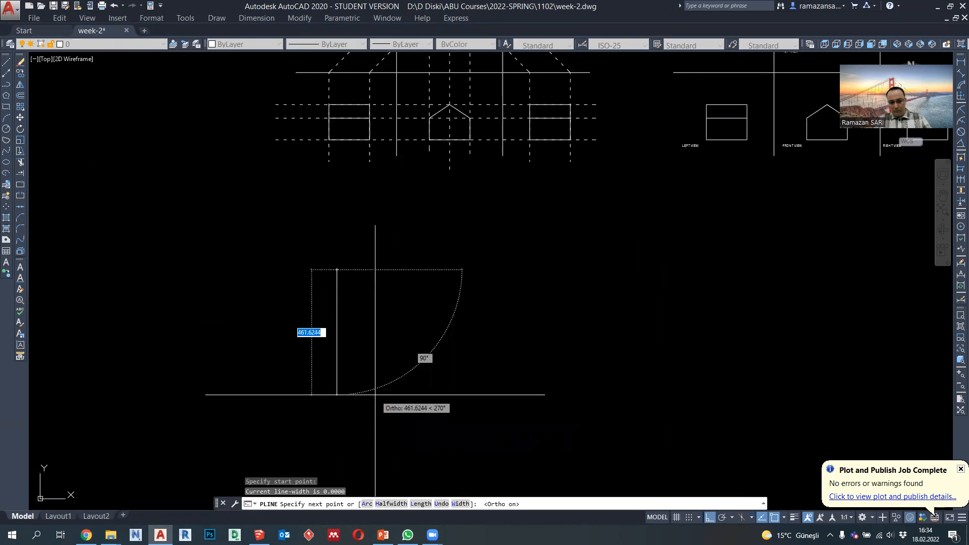
type("200")
key("Return")
type("150")
key("Return")
scroll(319, 298, "up", 3)
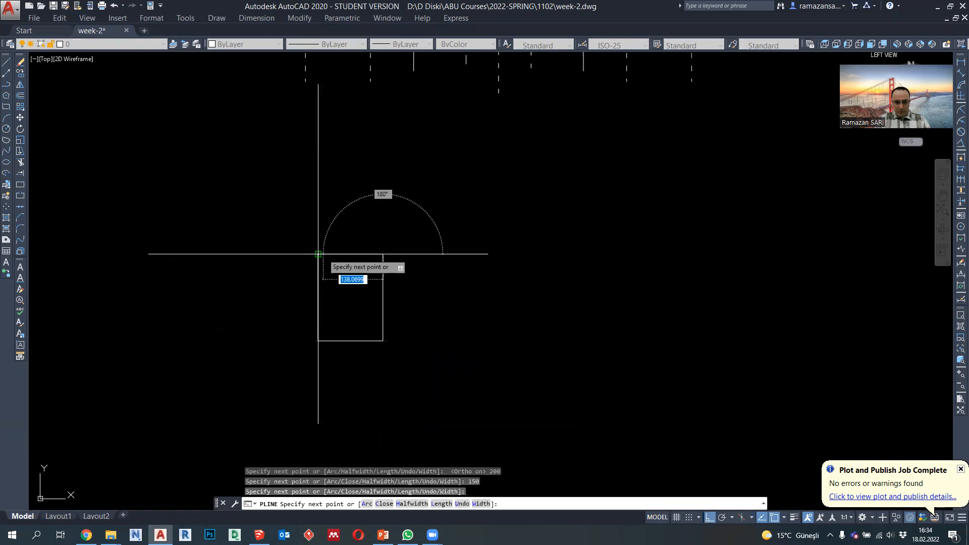
key("Escape")
middle_click_drag(338, 271, 336, 246)
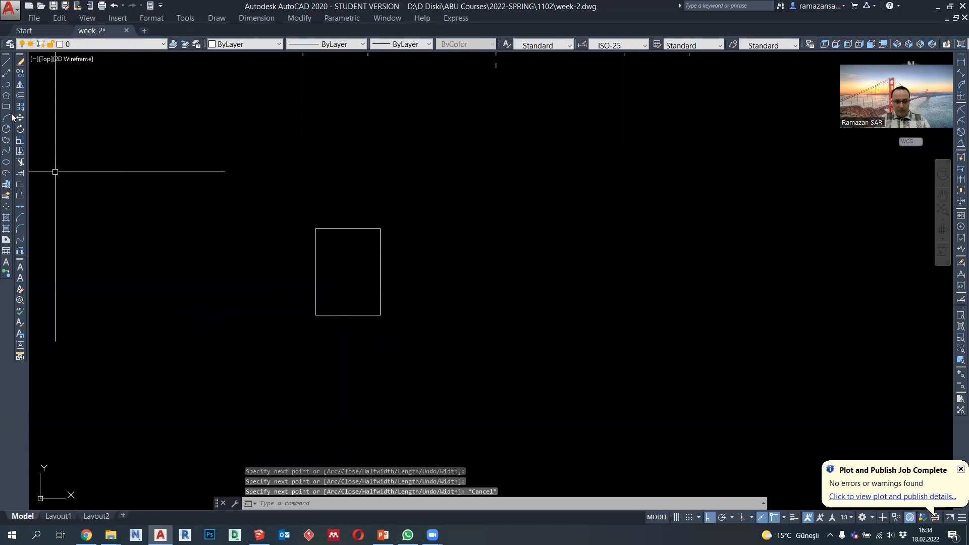
Draw a long vertical reference line beside the rectangle's right edge and a long horizontal one just below the rectangle, crossing it.
left_click(8, 86)
scroll(399, 172, "down", 2)
left_click(405, 177)
left_click(405, 406)
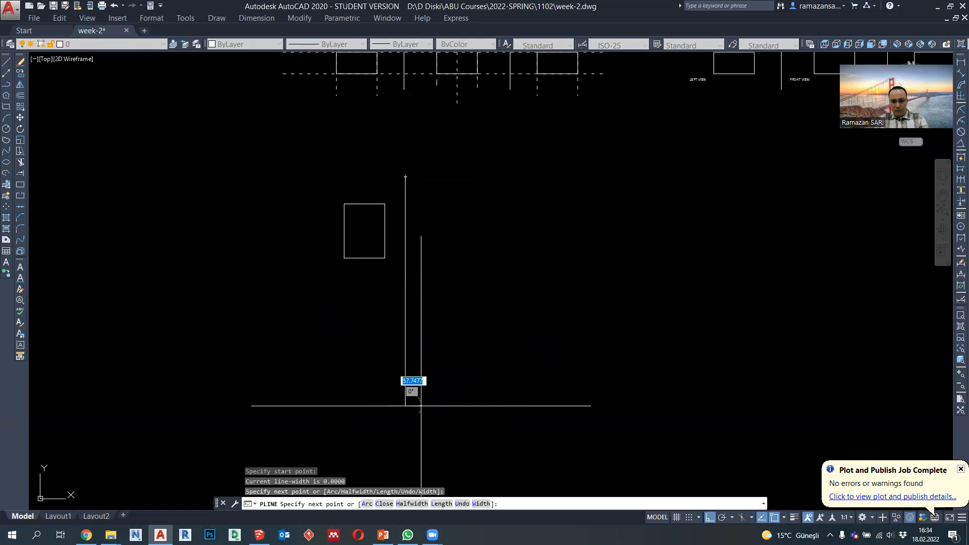
key("Return")
key("Return")
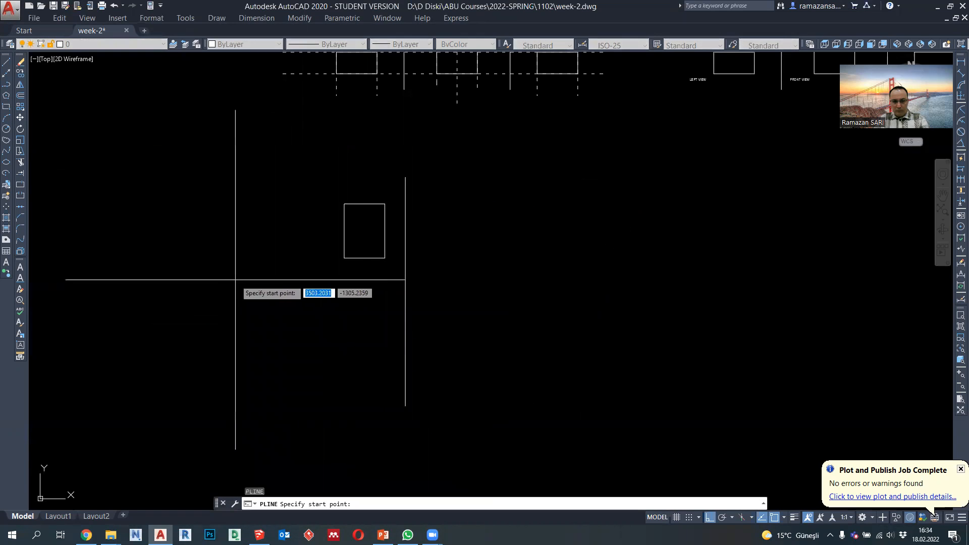
left_click(187, 277)
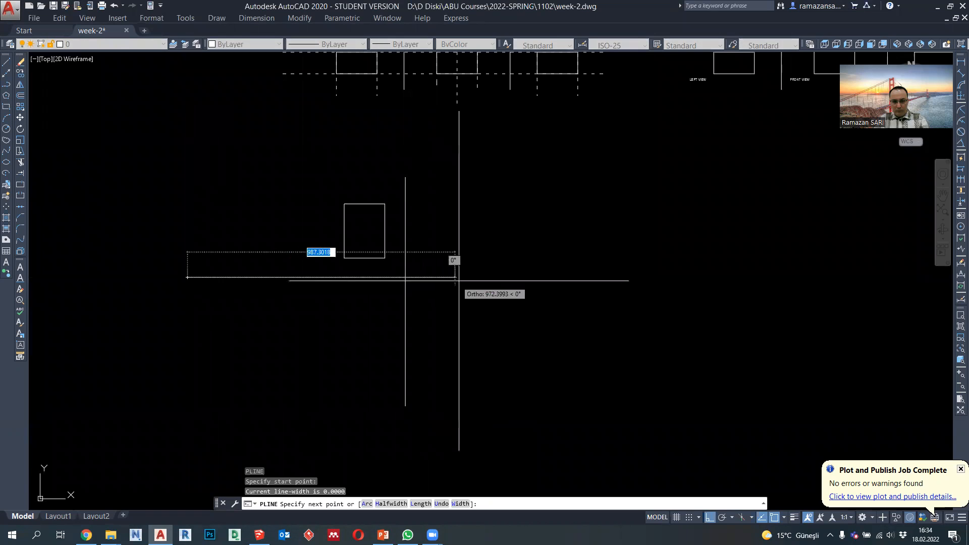
left_click(538, 277)
key("Return")
Mirror the vertical reference line to the rectangle's other side about a vertical axis through the horizontal line's midpoint, keeping the original.
left_click(411, 310)
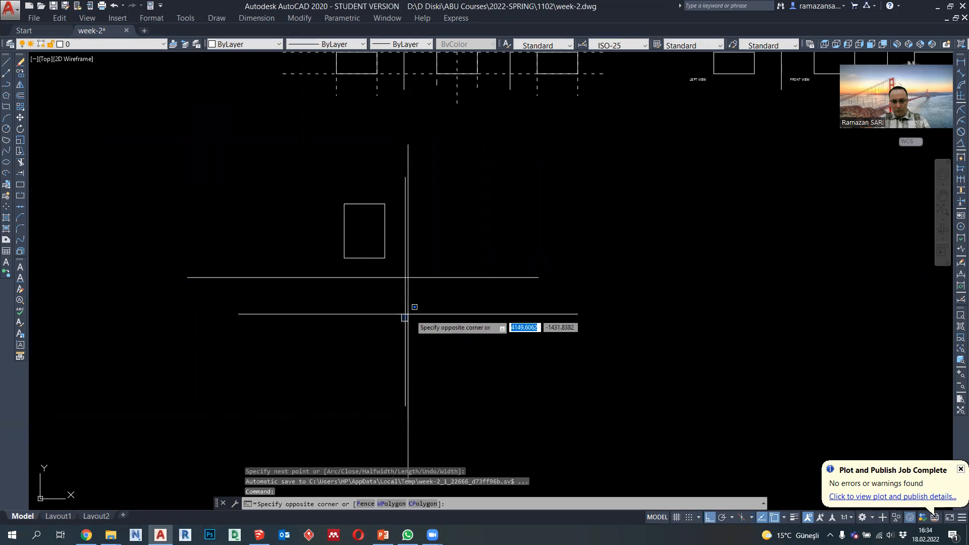
left_click(405, 317)
left_click(20, 84)
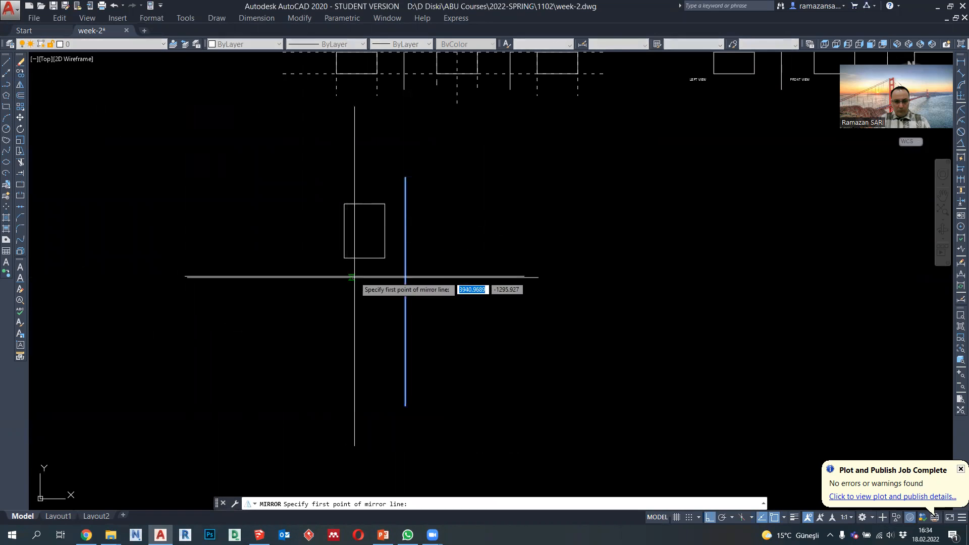
left_click(363, 277)
left_click(374, 309)
key("Return")
scroll(361, 247, "up", 2)
middle_click_drag(380, 233, 324, 204)
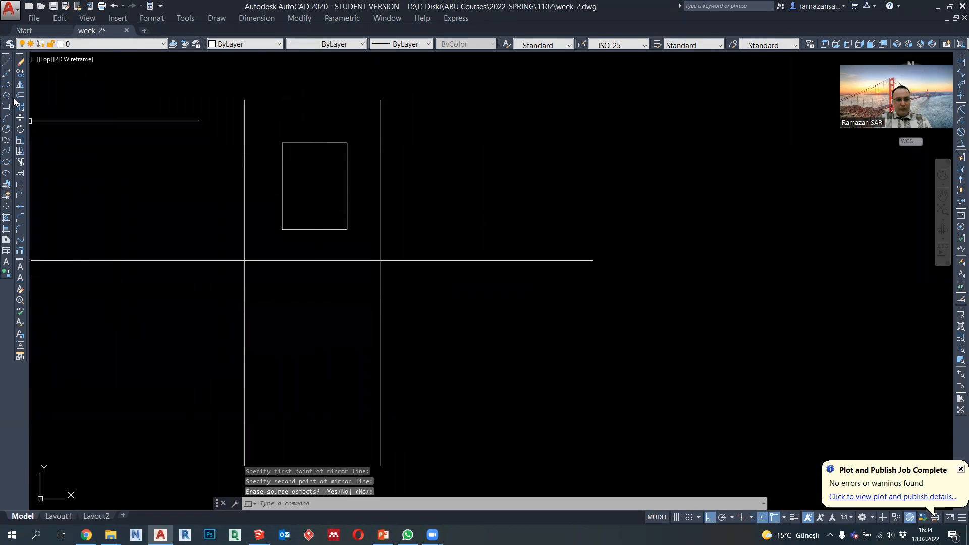
Draw vertical projection lines from the rectangle's two lower corners down past the horizontal reference line.
left_click(6, 85)
left_click(282, 229)
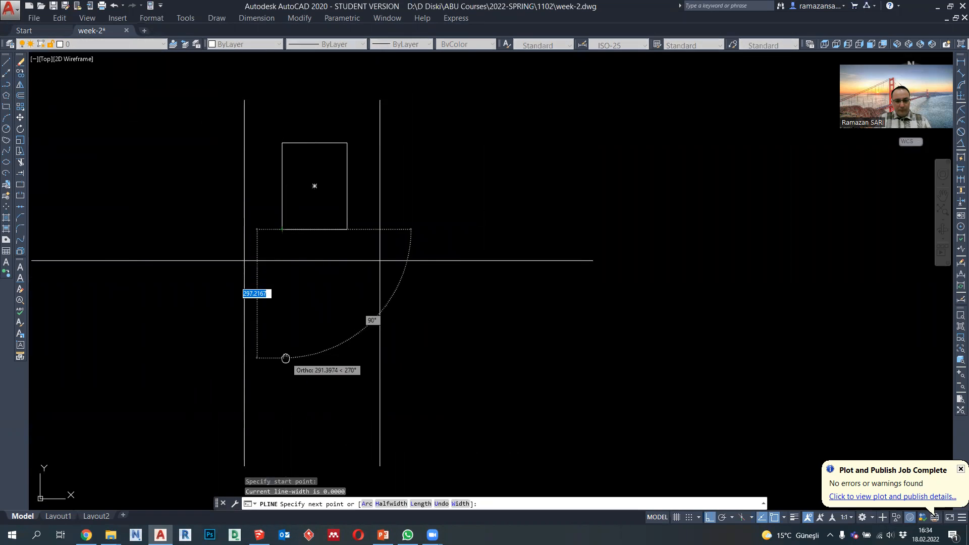
middle_click_drag(285, 358, 290, 281)
left_click(302, 388)
key("Return")
key("Return")
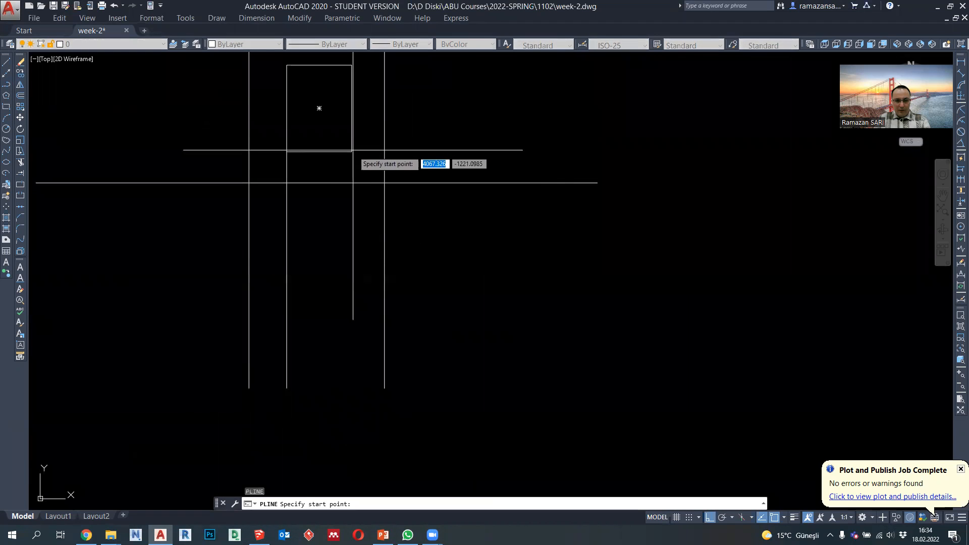
left_click(353, 150)
left_click(352, 381)
key("Return")
scroll(141, 368, "down", 1)
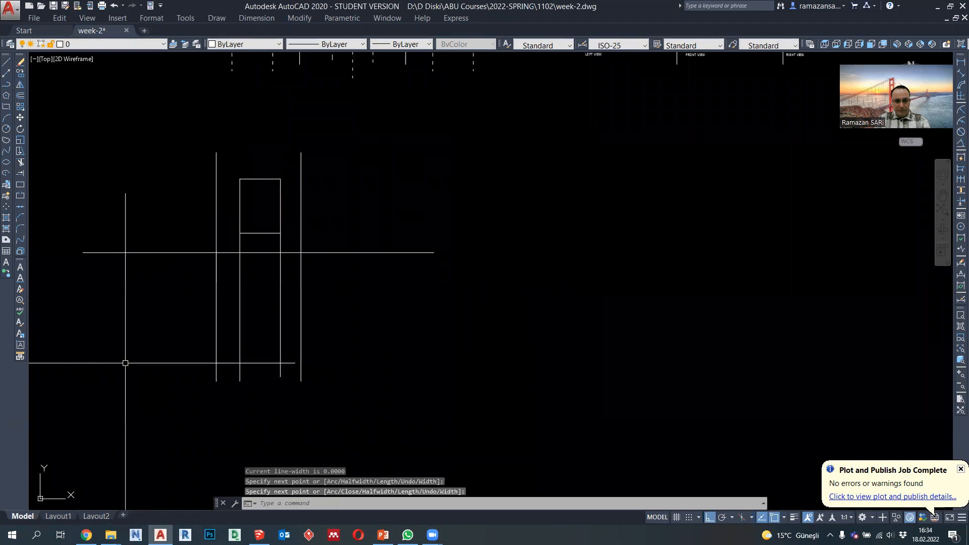
Draw a long horizontal baseline for the front view across the lower ends of the vertical lines.
key("Return")
left_click(72, 349)
left_click(453, 349)
key("Return")
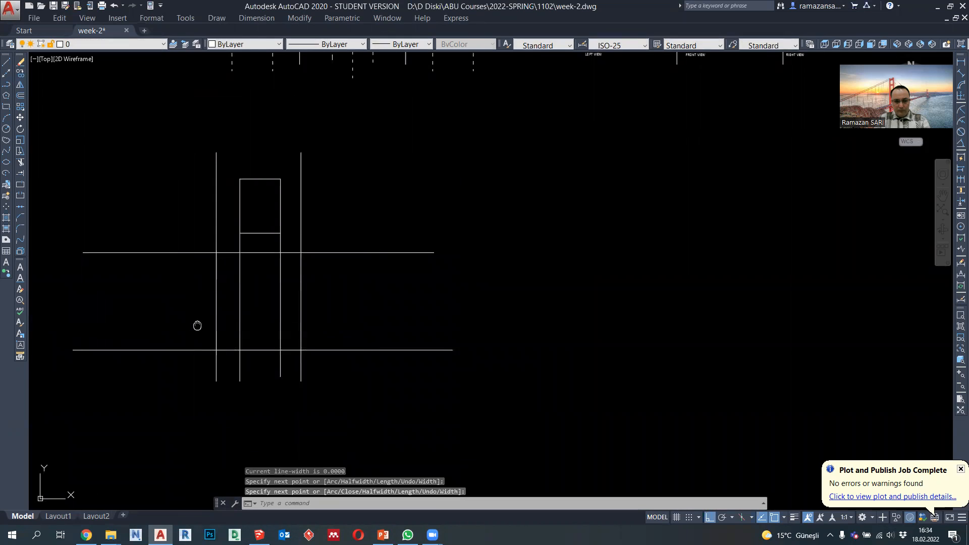
Match the baseline and the two corner projection lines to a dashed line of the gabled house's projection drawing.
middle_click_drag(198, 325, 289, 332)
type("MA")
key("Return")
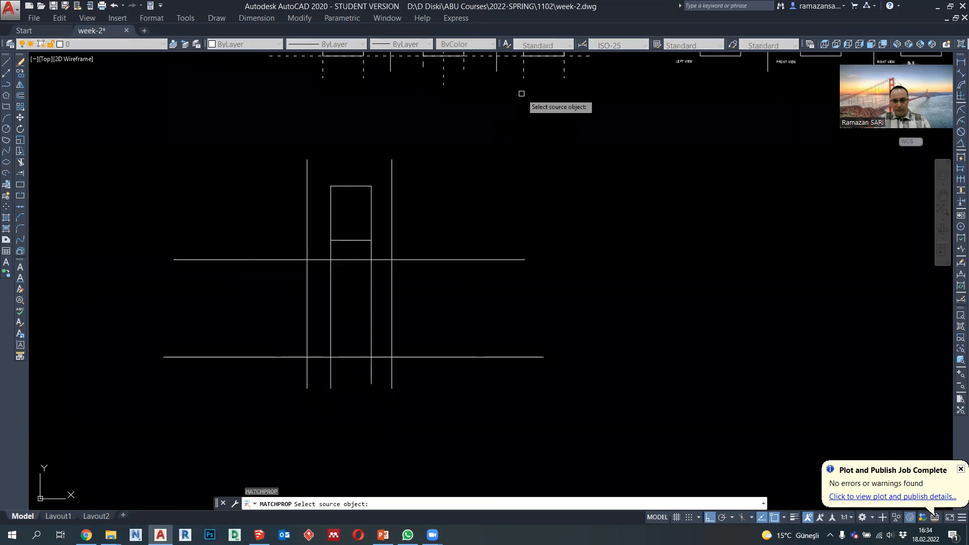
left_click(523, 76)
left_click(478, 382)
left_click(407, 337)
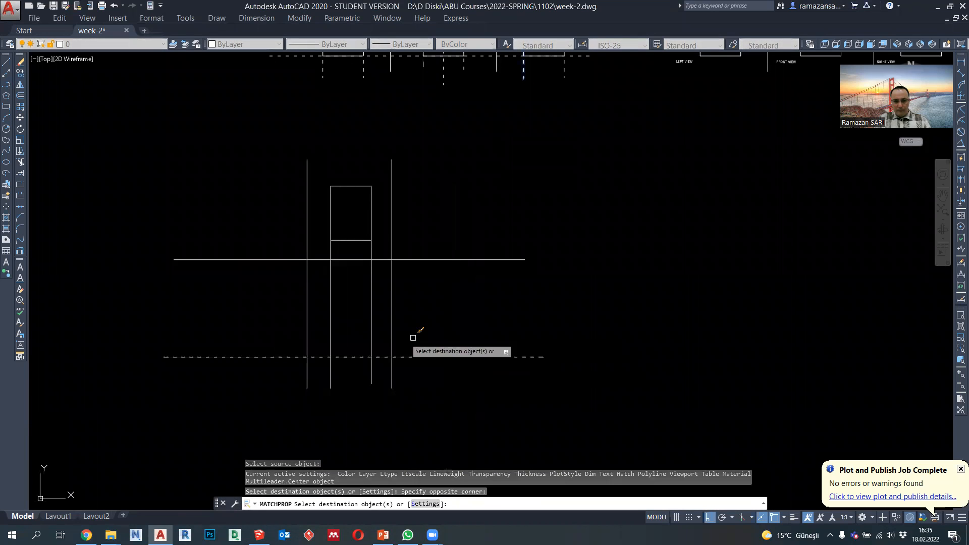
left_click(371, 341)
left_click(332, 335)
key("Escape")
scroll(342, 242, "up", 2)
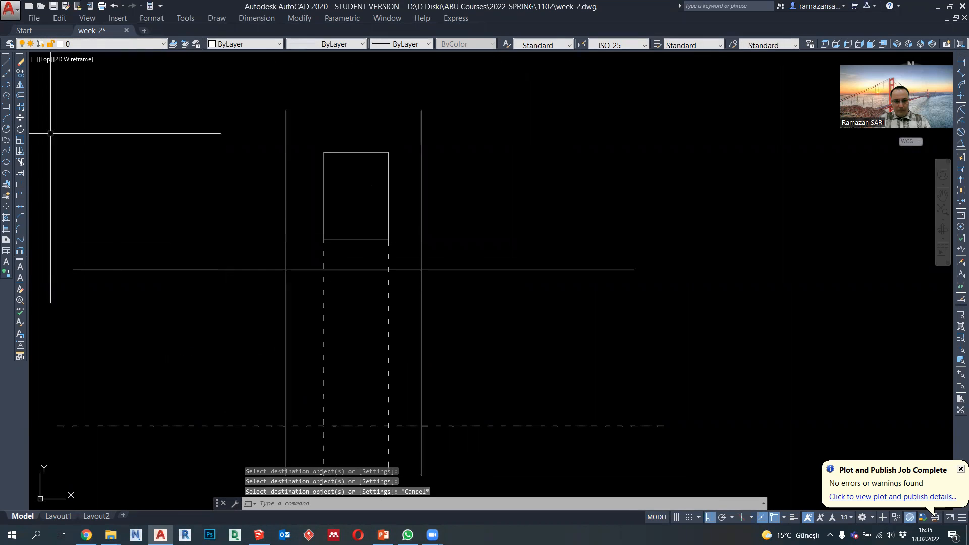
Draw a horizontal line along the rectangle's lower edge to the right reference line and stretch its other end to the left one.
left_click(6, 85)
left_click(323, 239)
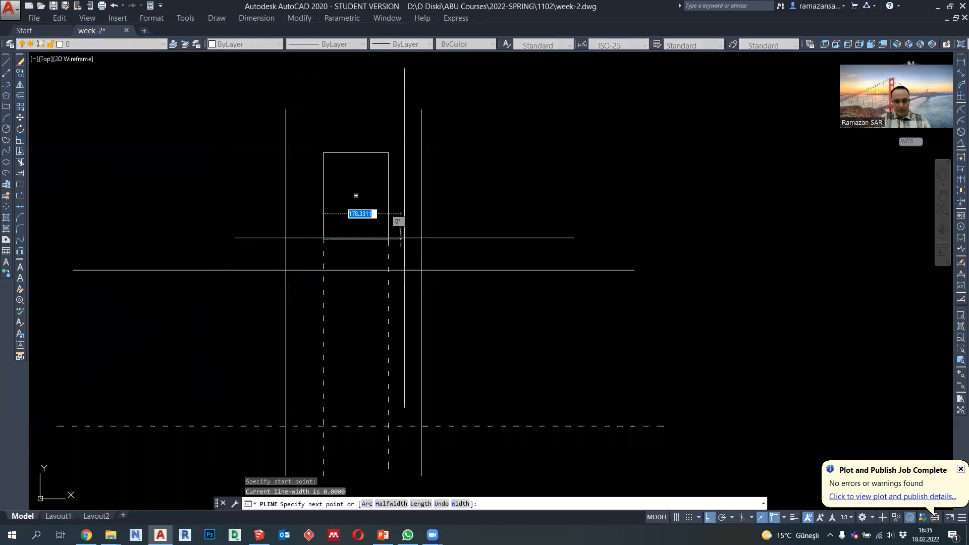
left_click(422, 239)
key("Escape")
left_click(386, 240)
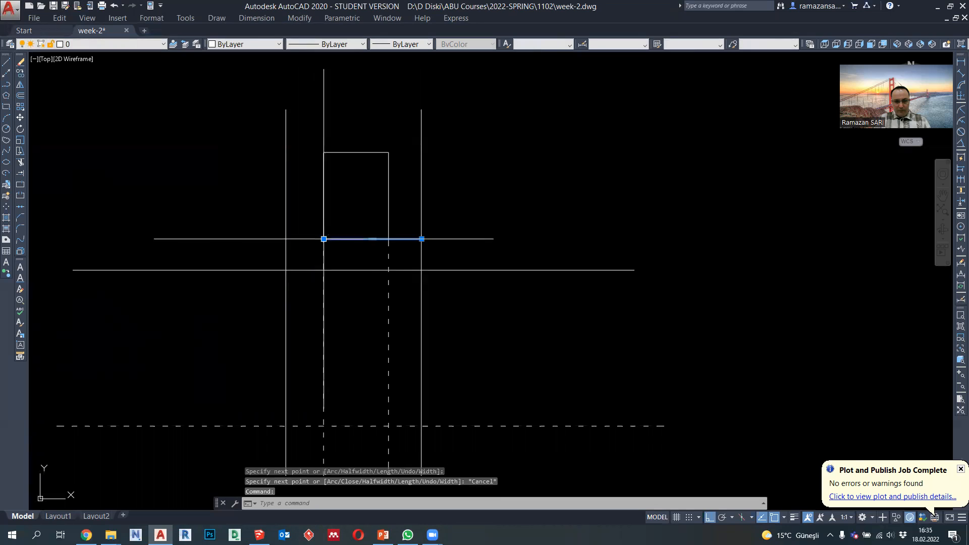
left_click(324, 239)
left_click(286, 238)
key("Escape")
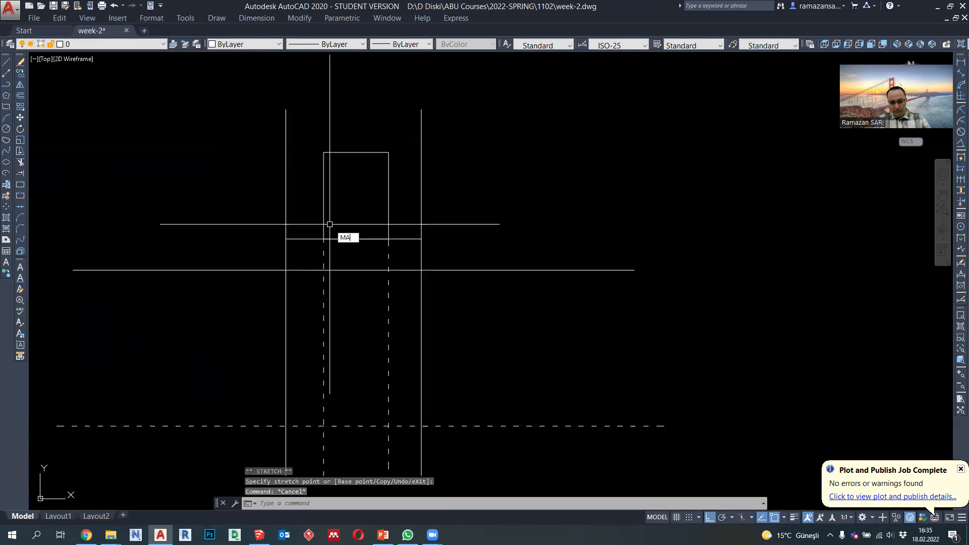
Match the horizontal projection line to the dashed lines and copy it from the rectangle's lower edge to its upper edge.
type("ma")
key("Return")
left_click(323, 269)
key("Escape")
left_click(311, 240)
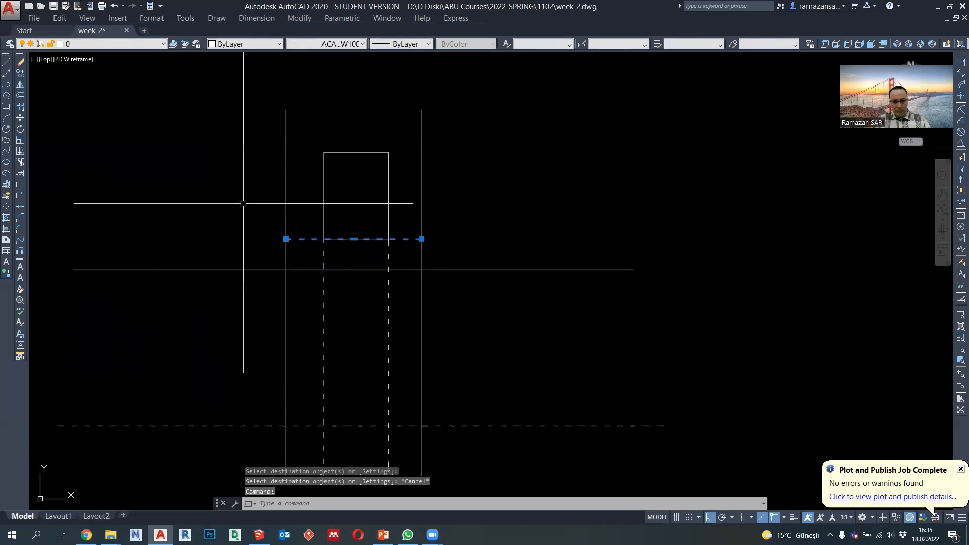
left_click(20, 74)
left_click(323, 239)
left_click(324, 152)
key("Escape")
middle_click_drag(226, 314, 268, 279)
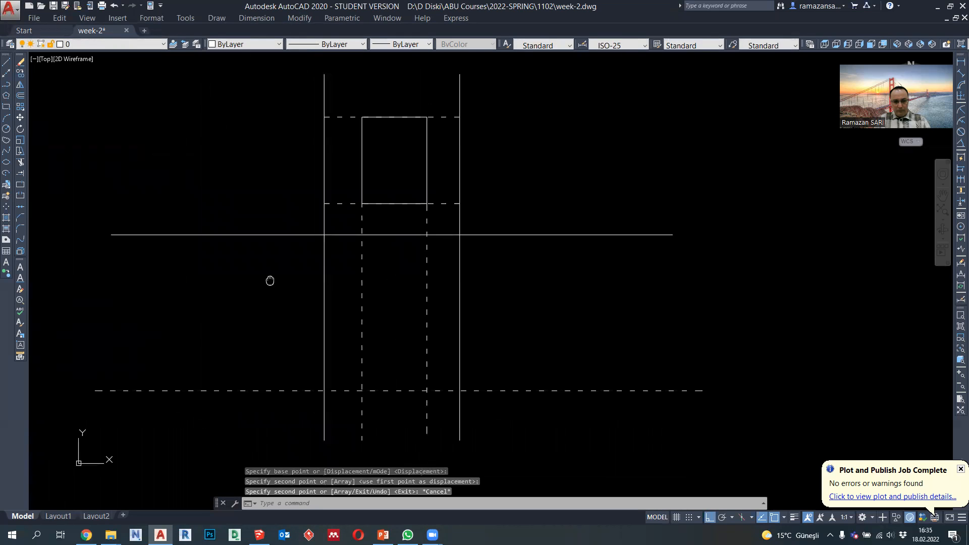
Check the wall height on the PowerPoint slide, then copy the dashed baseline 80 mm upward in AutoCAD.
left_click(383, 535)
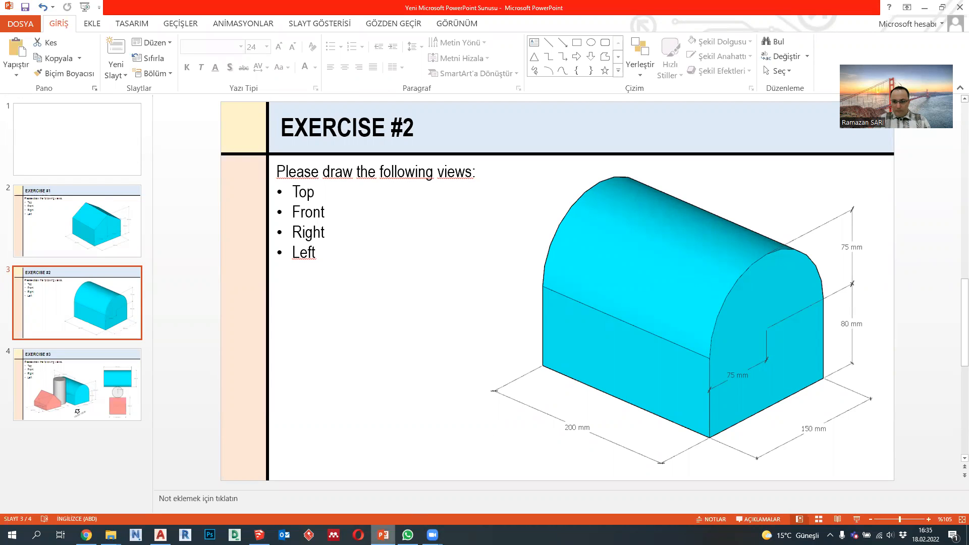
left_click(925, 8)
left_click(98, 170)
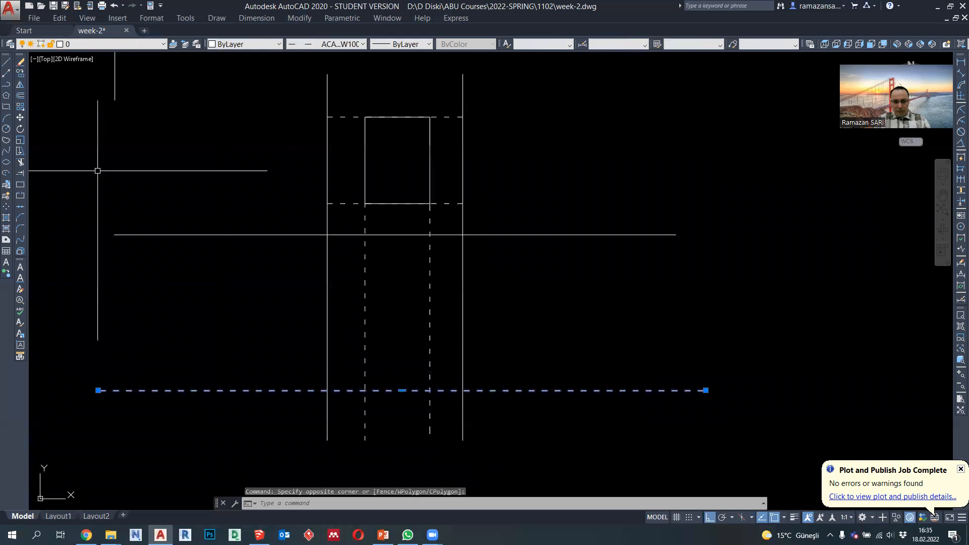
left_click(21, 75)
left_click(231, 378)
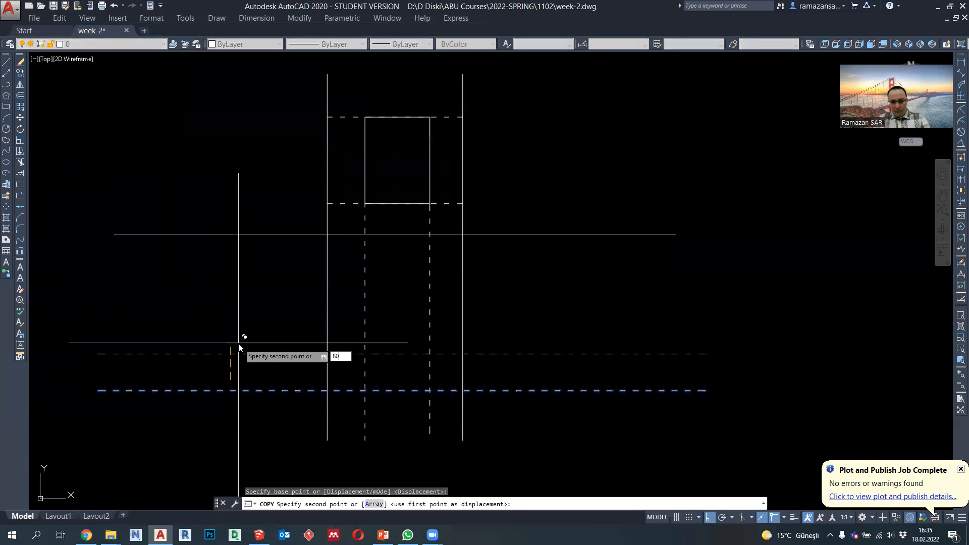
key("Return")
key("Escape")
Copy the dashed wall-top line 75 mm upward to mark the top of the vault.
left_click(256, 368)
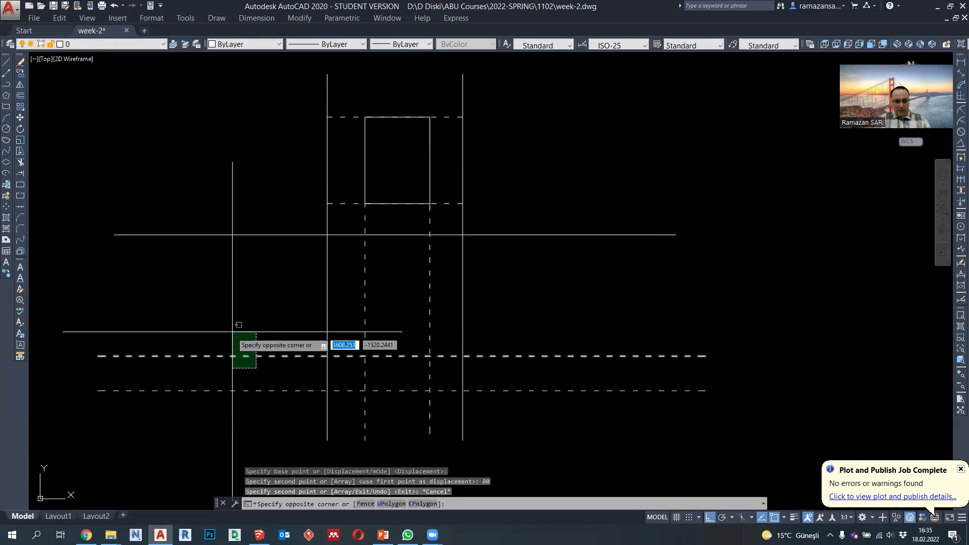
left_click(232, 331)
left_click(20, 74)
left_click(116, 154)
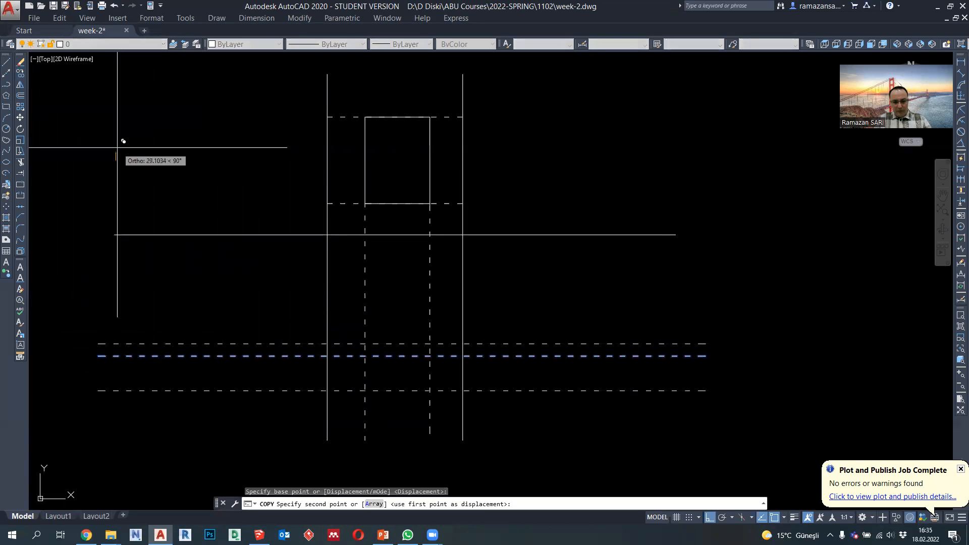
key("Return")
key("Escape")
Draw a vertical projection line from near the middle of the rectangle's lower edge past the baseline and match it to the dashed lines.
left_click(6, 84)
left_click(395, 203)
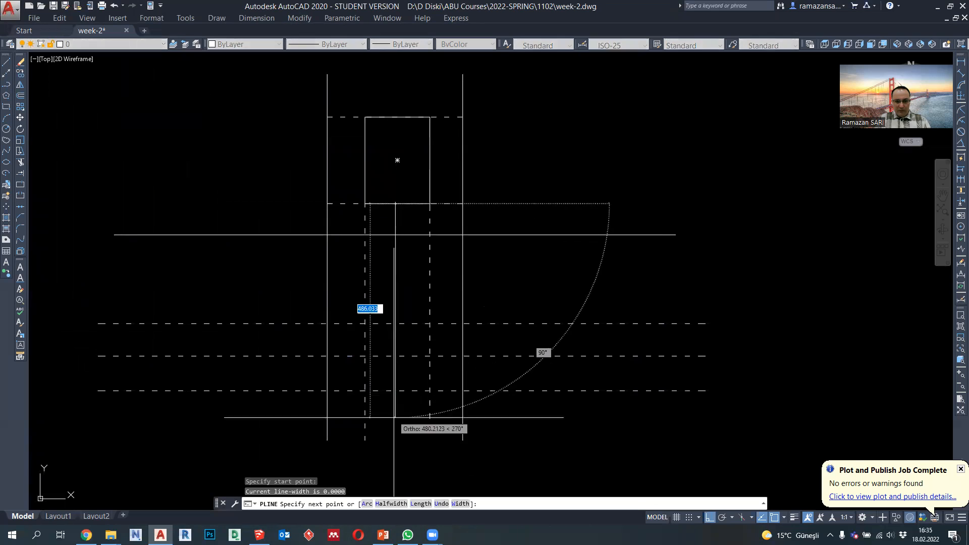
left_click(395, 423)
key("Escape")
type("MA")
key("Return")
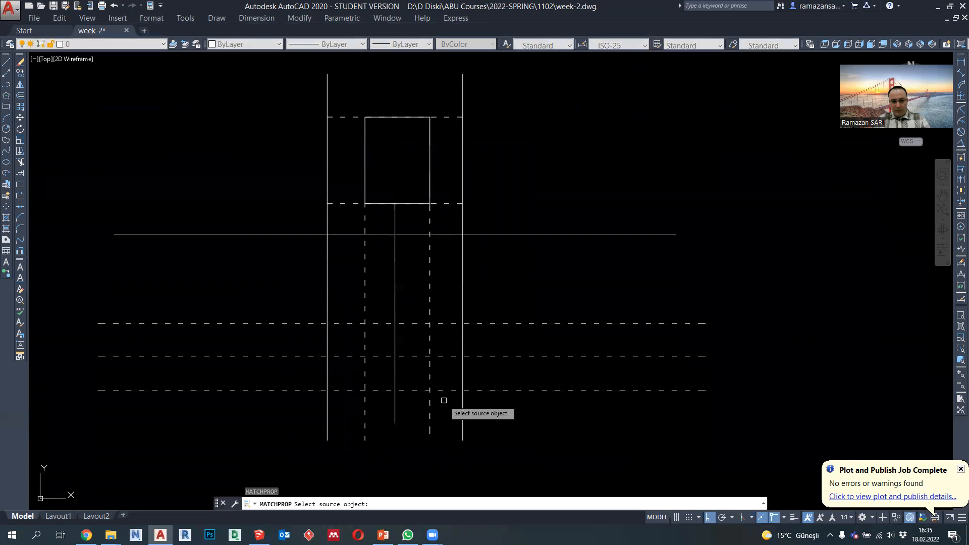
left_click(430, 398)
left_click(395, 374)
key("Escape")
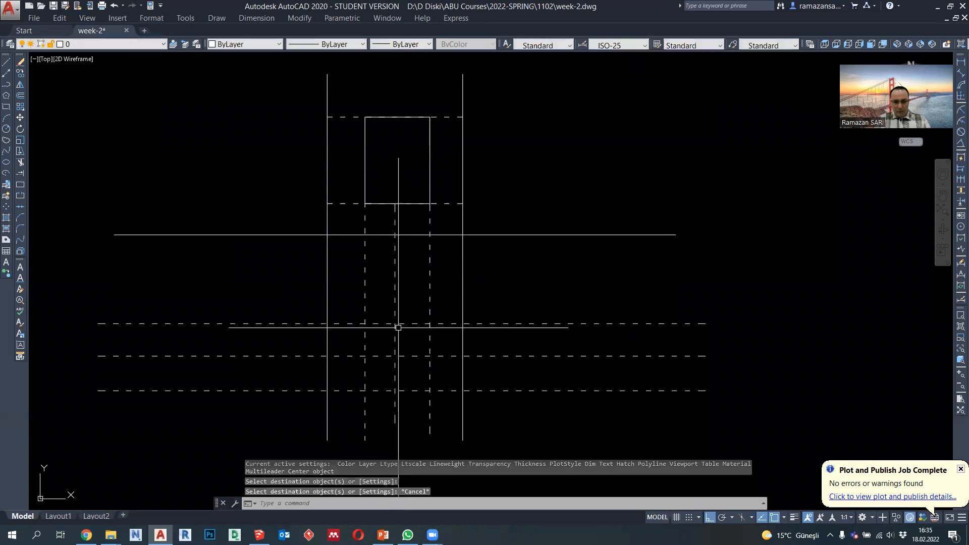
Delete the off-centre dashed vertical projection line below the rectangle.
left_click(395, 207)
scroll(395, 207, "up", 2)
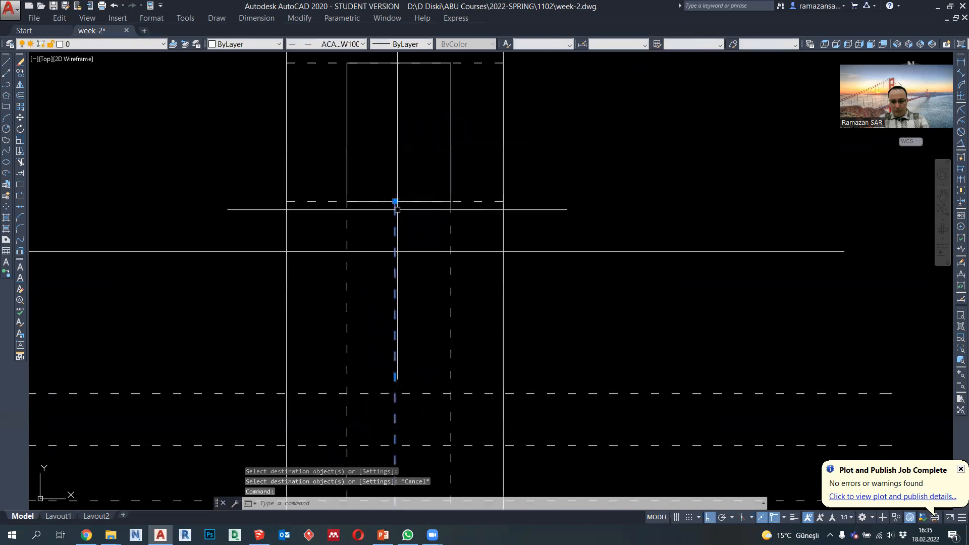
key("Delete")
left_click(456, 201)
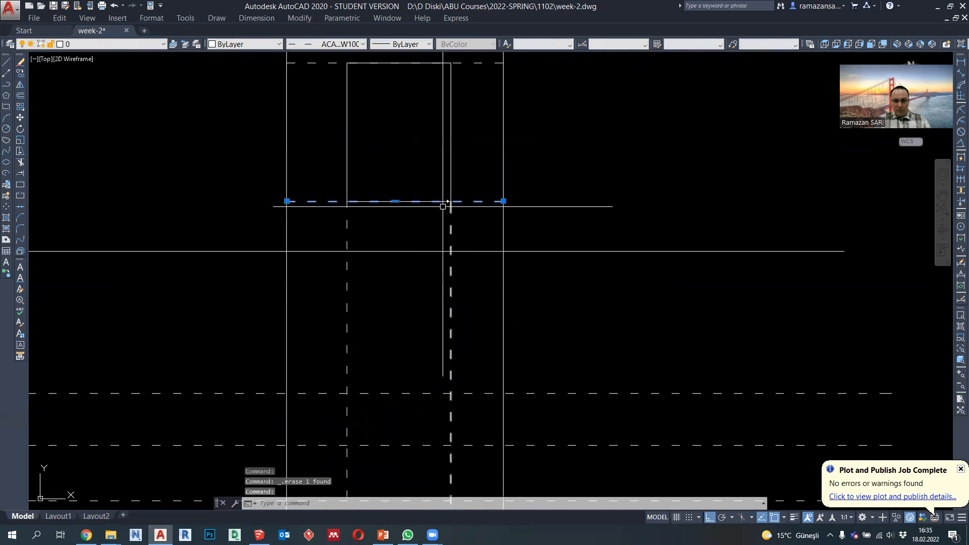
key("Escape")
Draw a vertical projection line from the midpoint of the rectangle's lower edge past the baseline and match it to the dashed lines.
left_click(6, 84)
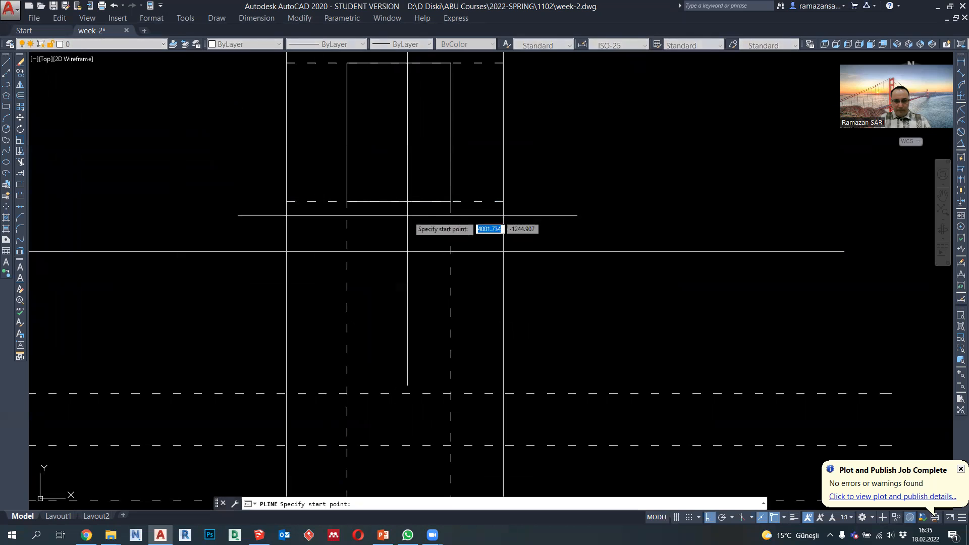
left_click(399, 201)
scroll(399, 202, "down", 2)
left_click(434, 433)
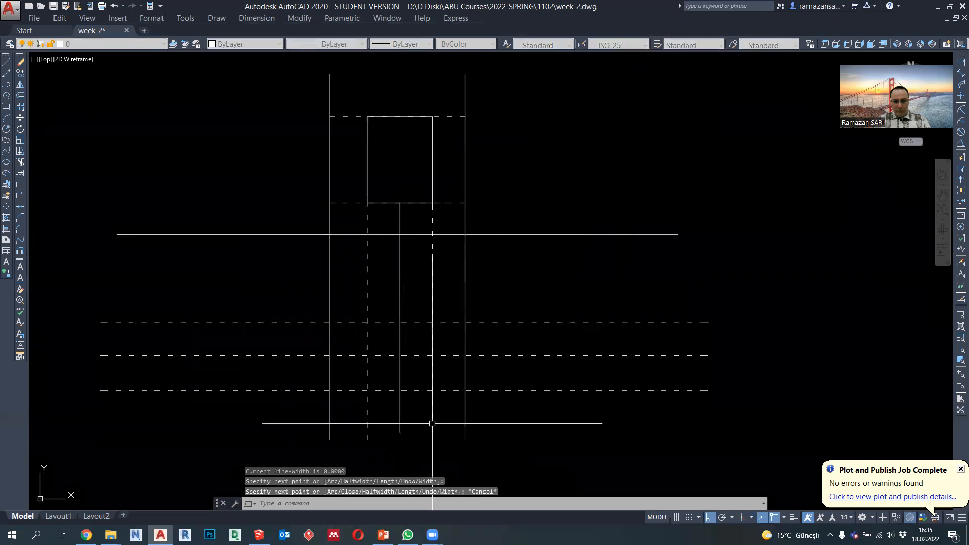
key("Escape")
key("Return")
scroll(442, 248, "up", 2)
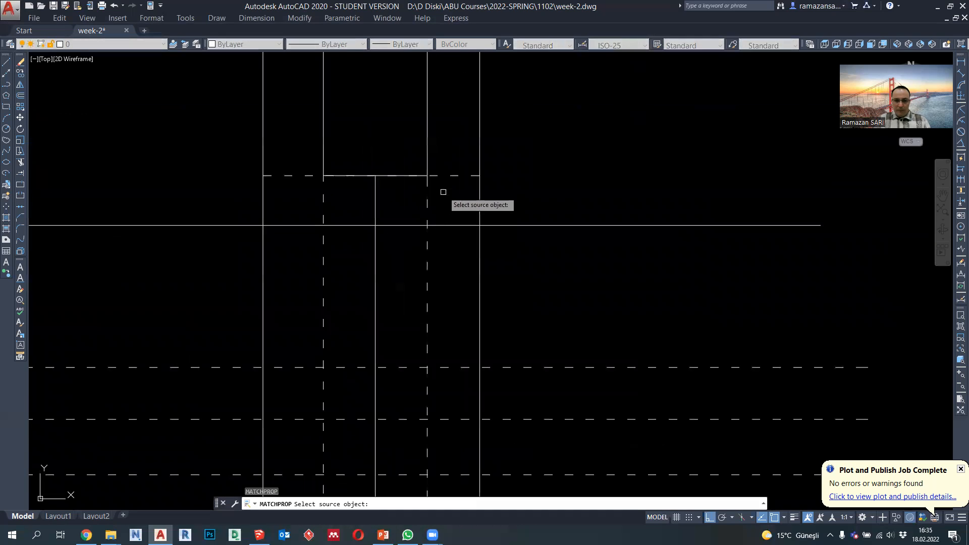
left_click(443, 175)
key("Escape")
scroll(420, 325, "down", 2)
scroll(400, 246, "up", 2)
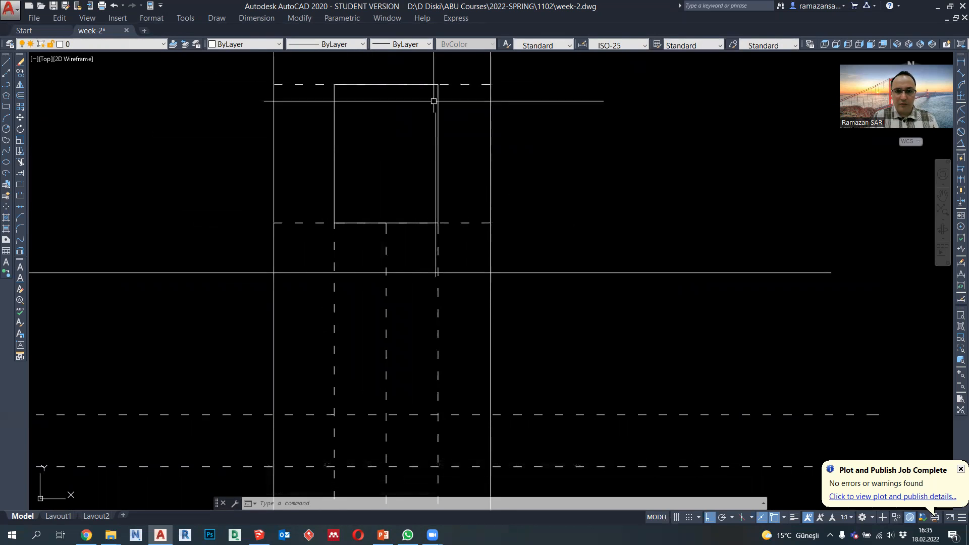
scroll(438, 167, "down", 1)
scroll(396, 208, "up", 1)
scroll(368, 182, "down", 1)
scroll(364, 174, "up", 1)
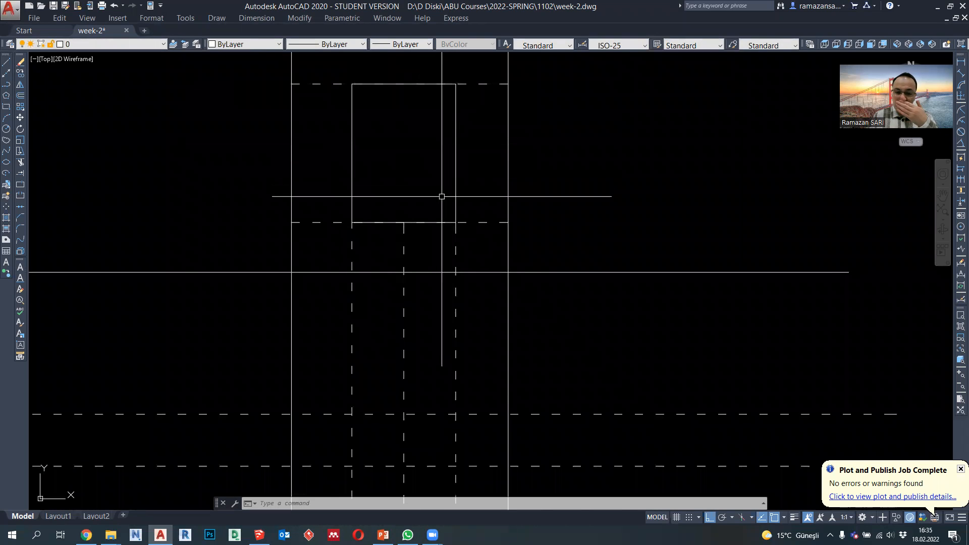
scroll(437, 188, "up", 1)
scroll(432, 179, "down", 1)
scroll(435, 266, "up", 1)
scroll(303, 212, "down", 1)
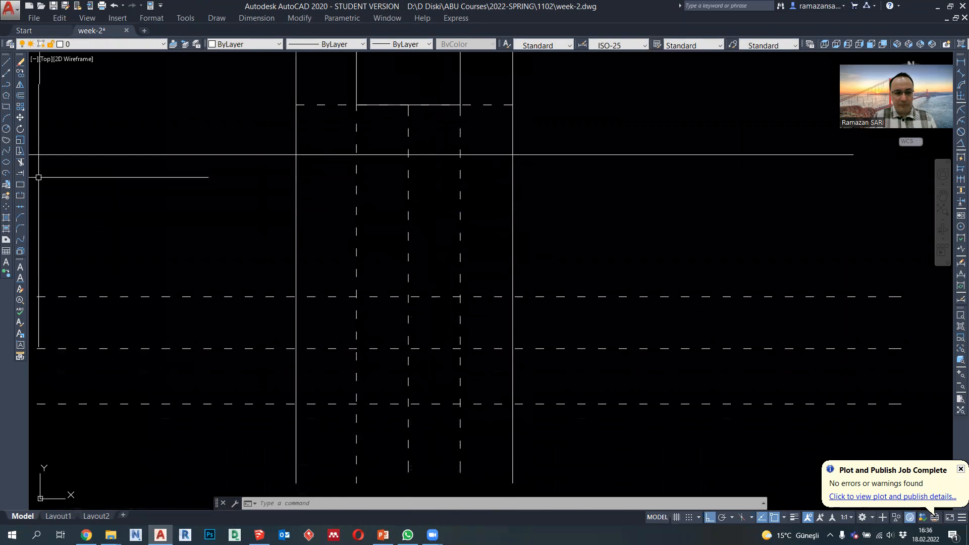
Draw the front view as one polyline between the projection lines, with 80 mm walls, a 150 mm base and a semicircular arc on top.
left_click(5, 86)
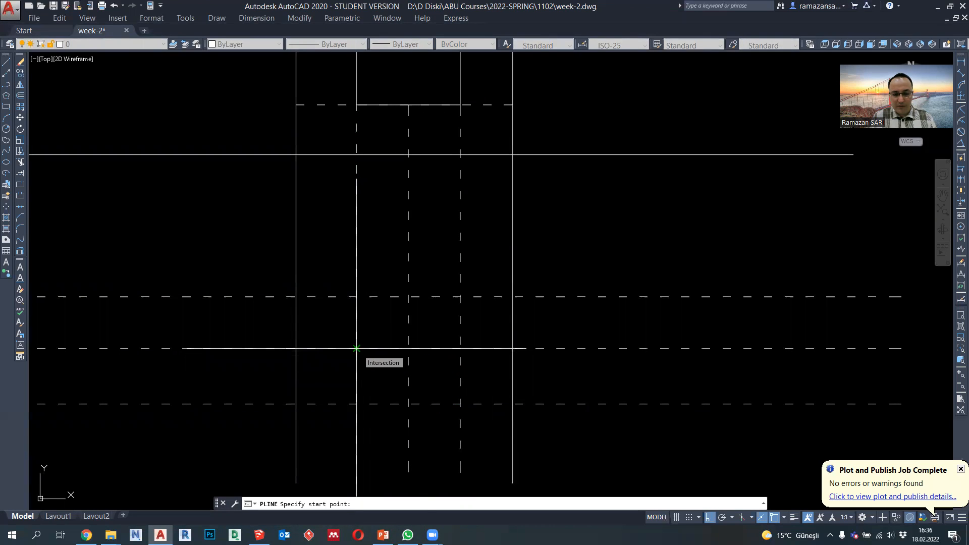
left_click(356, 348)
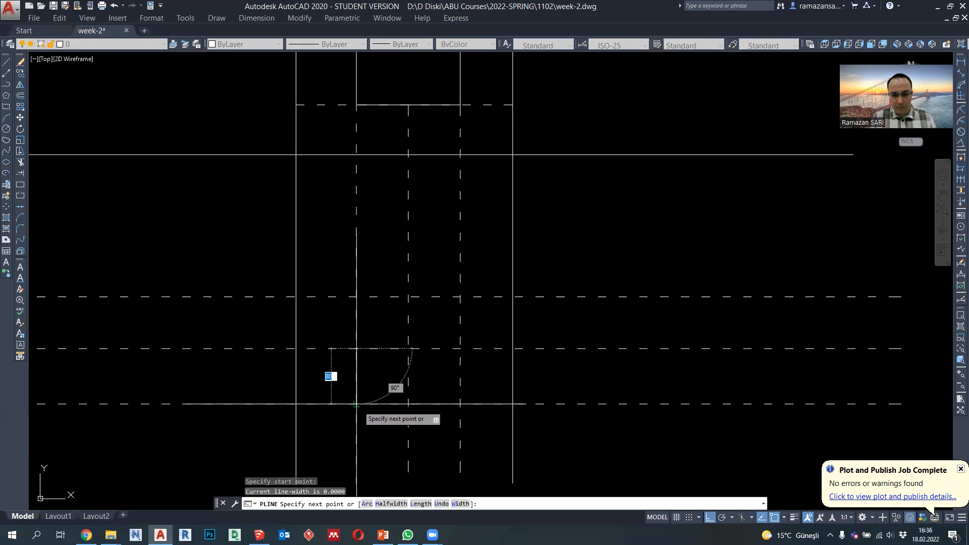
left_click(357, 403)
left_click(461, 404)
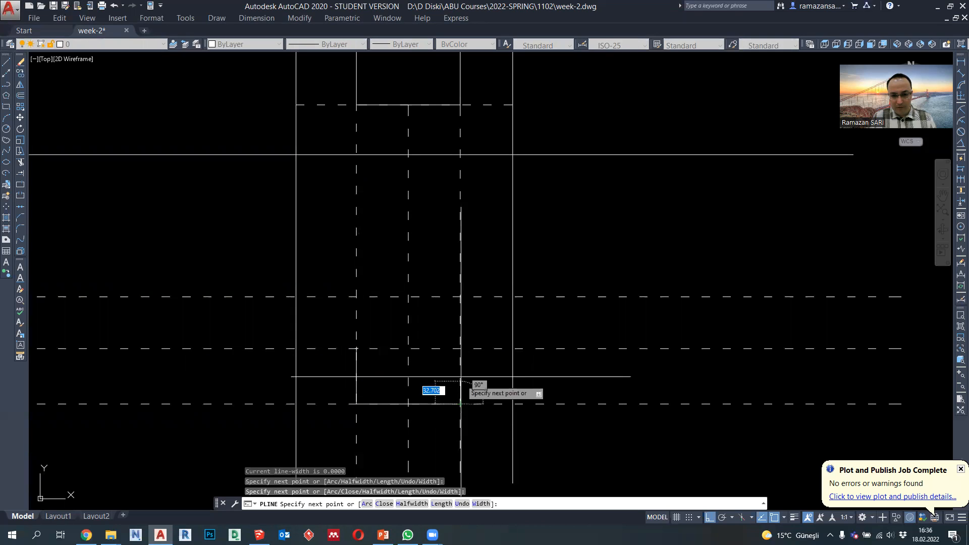
left_click(460, 348)
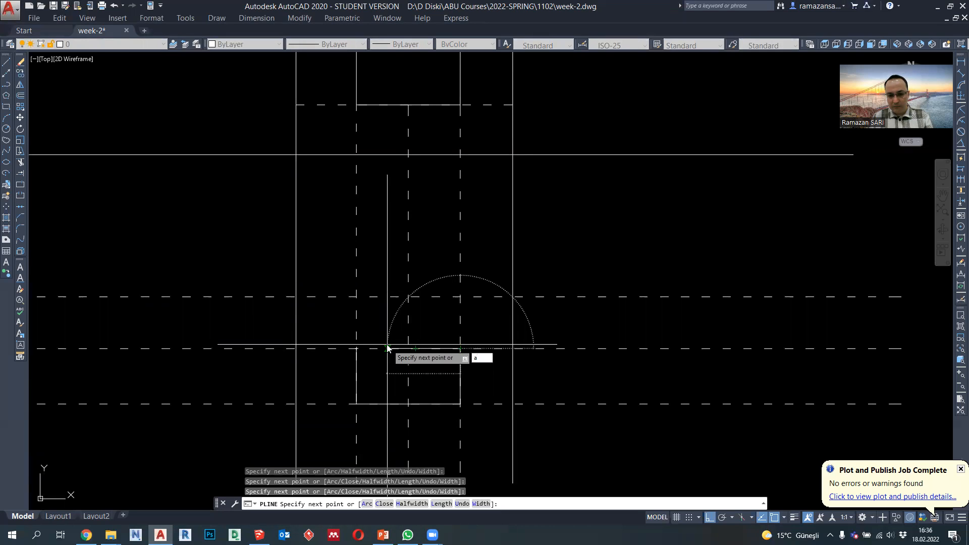
key("Return")
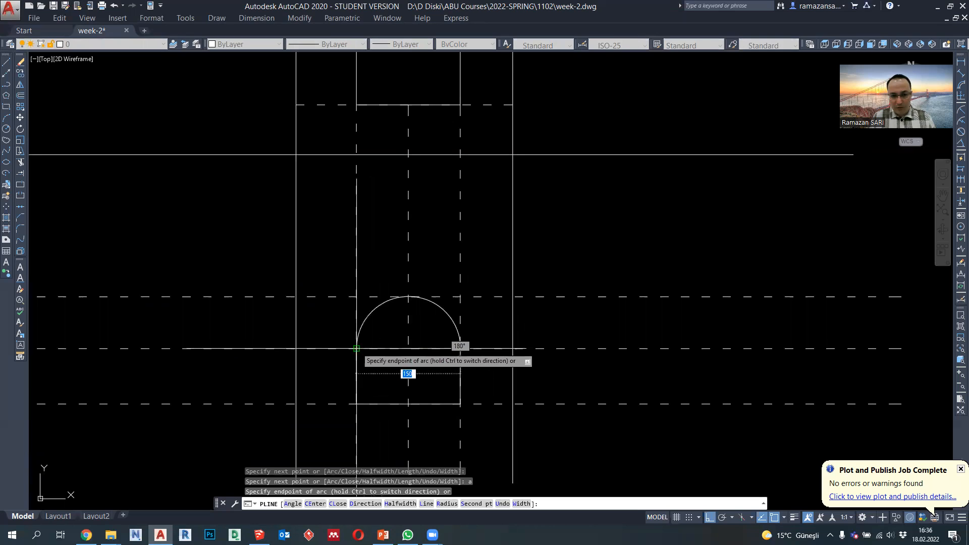
left_click(357, 349)
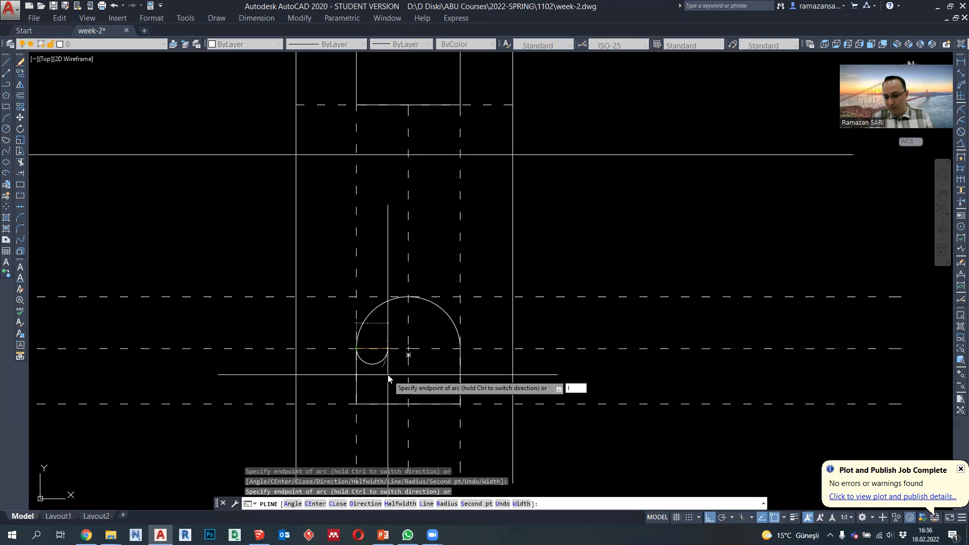
key("Return")
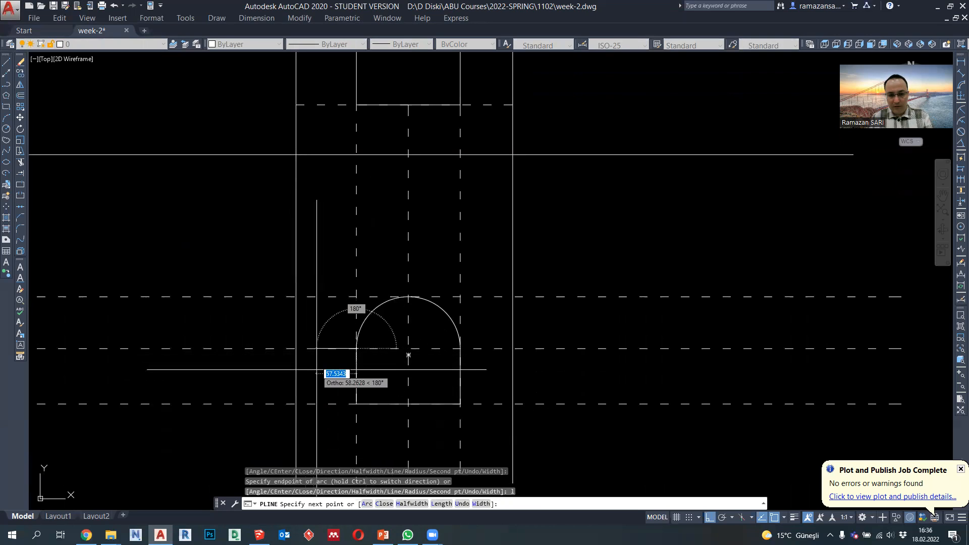
key("Return")
Examine how the front view's outline and vault apex line up with the dashed projection lines.
left_click(408, 298)
scroll(404, 295, "up", 6)
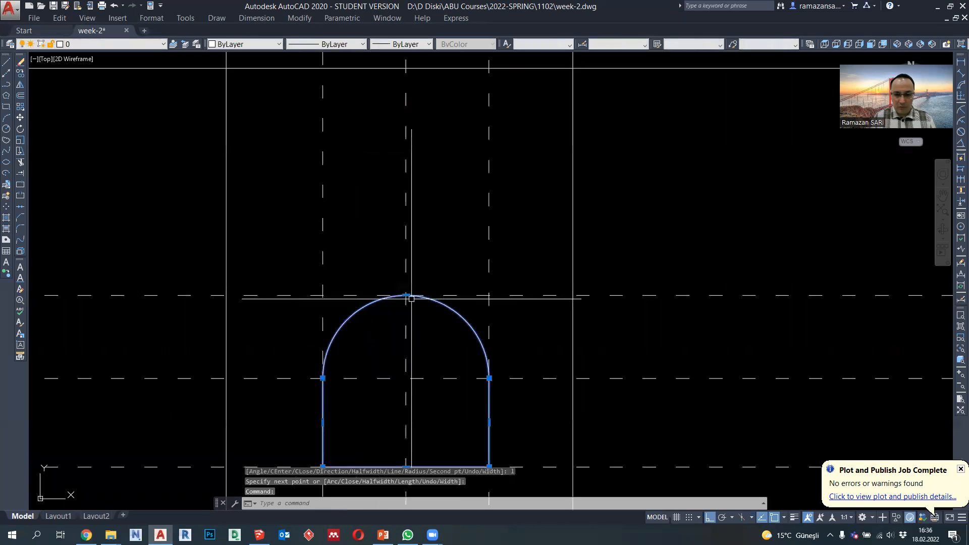
mouse_move(396, 291)
scroll(395, 293, "down", 3)
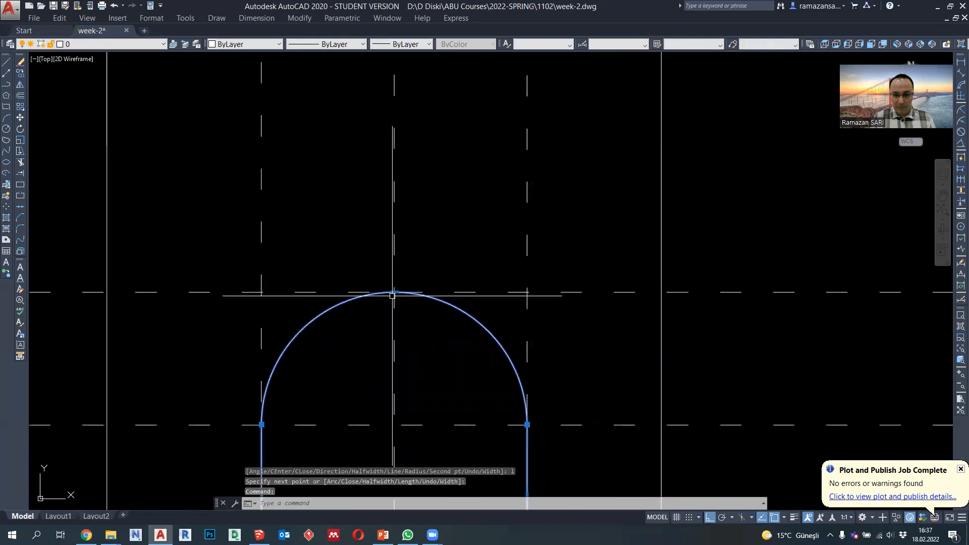
key("Escape")
scroll(388, 302, "down", 4)
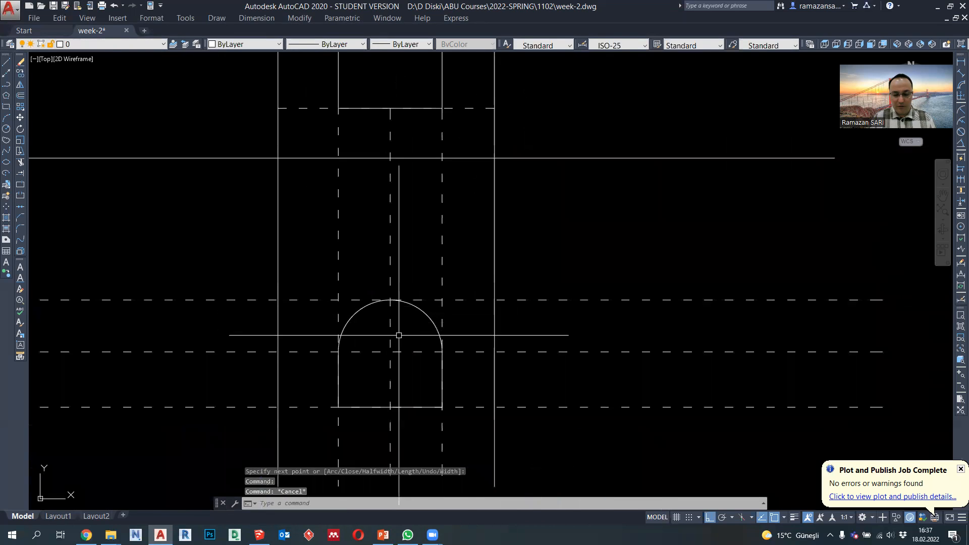
left_click(353, 319)
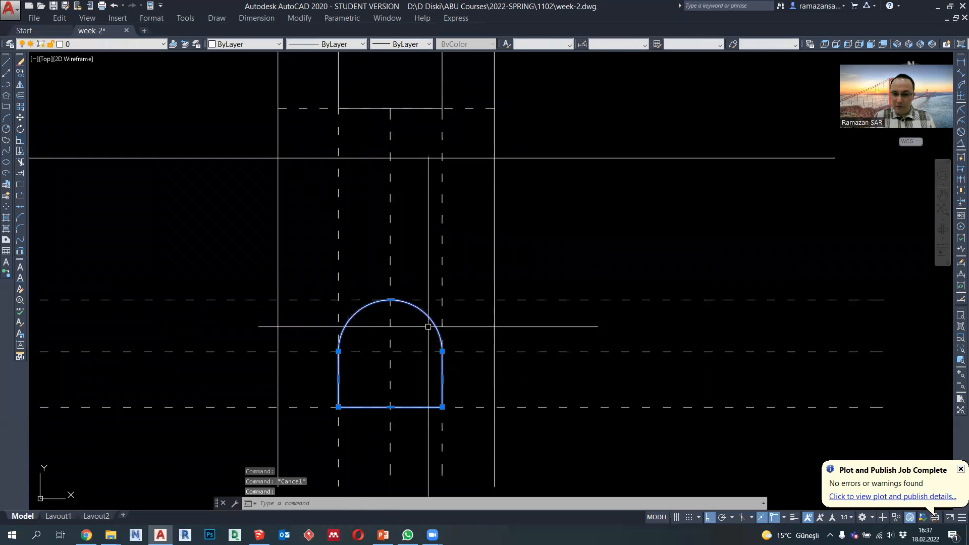
scroll(354, 332, "down", 2)
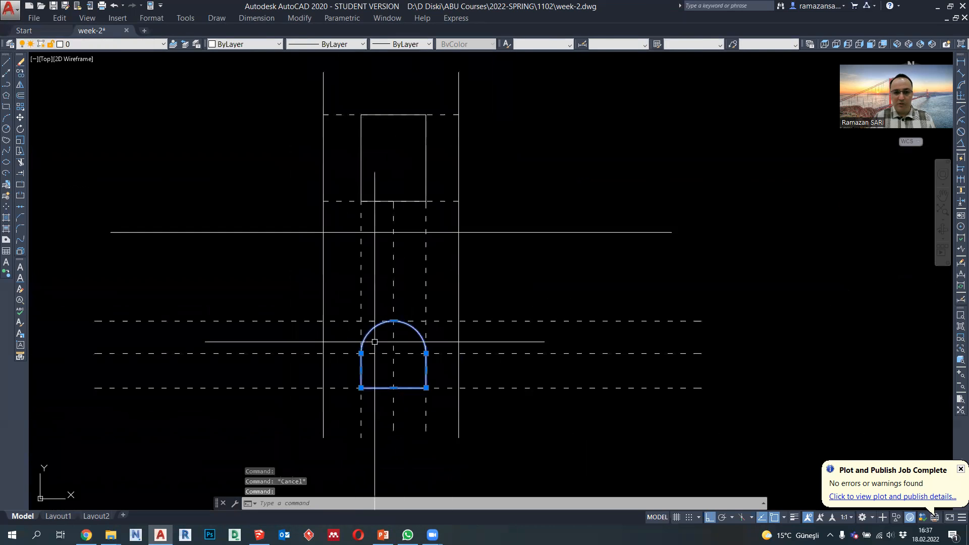
scroll(383, 308, "up", 2)
key("Escape")
Draw a line from the arc's centre up to the vault top and stretch its upper end onto the centre projection line.
left_click(6, 84)
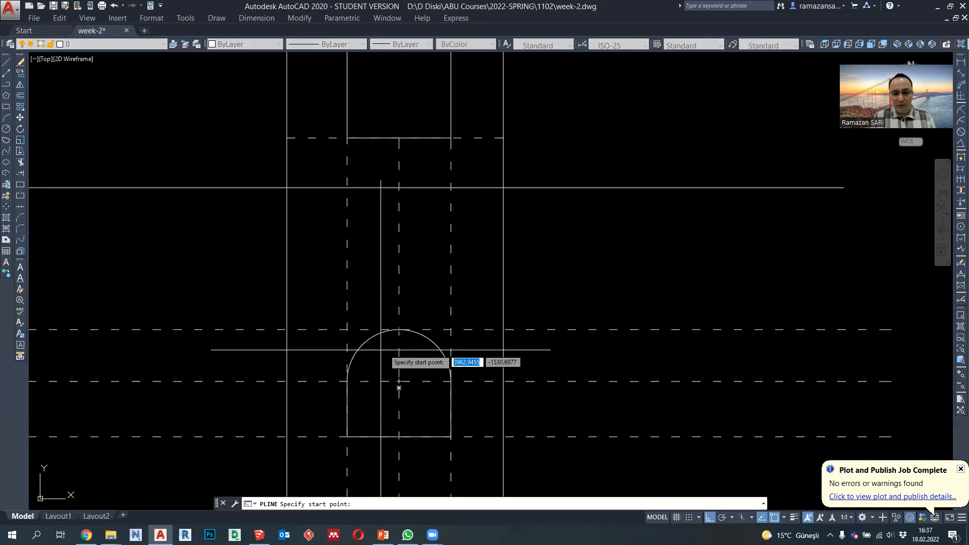
left_click(398, 387)
scroll(398, 348, "up", 2)
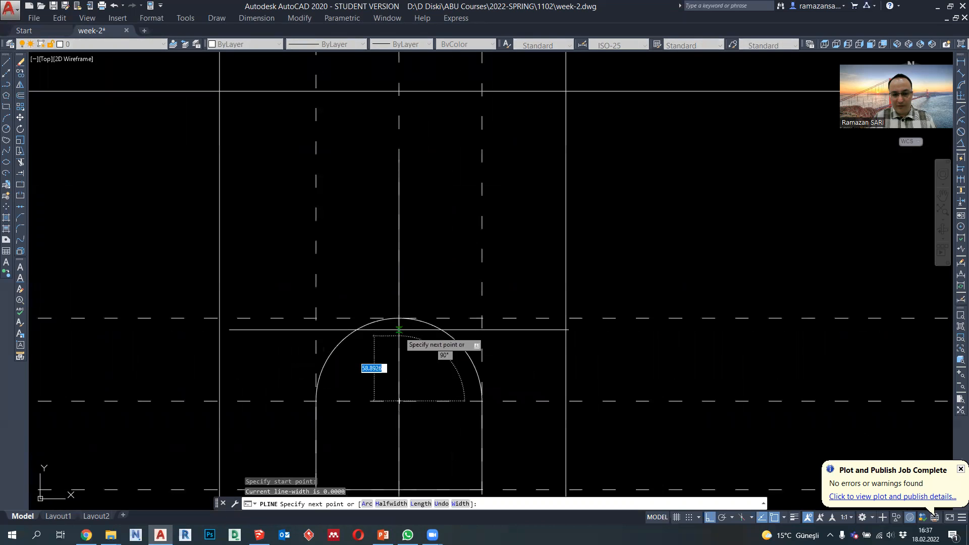
key("Escape")
left_click(397, 344)
scroll(396, 320, "up", 4)
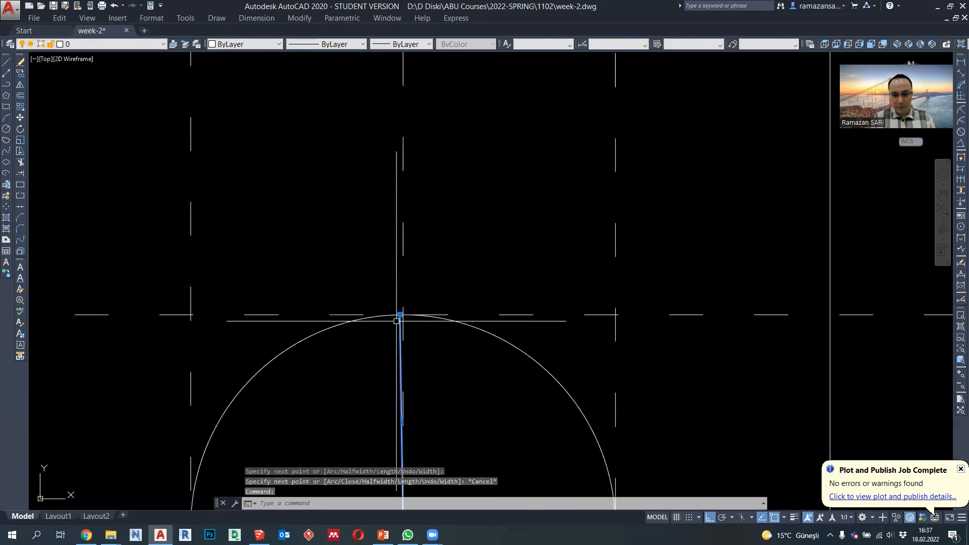
left_click(399, 318)
key("Escape")
scroll(454, 264, "down", 4)
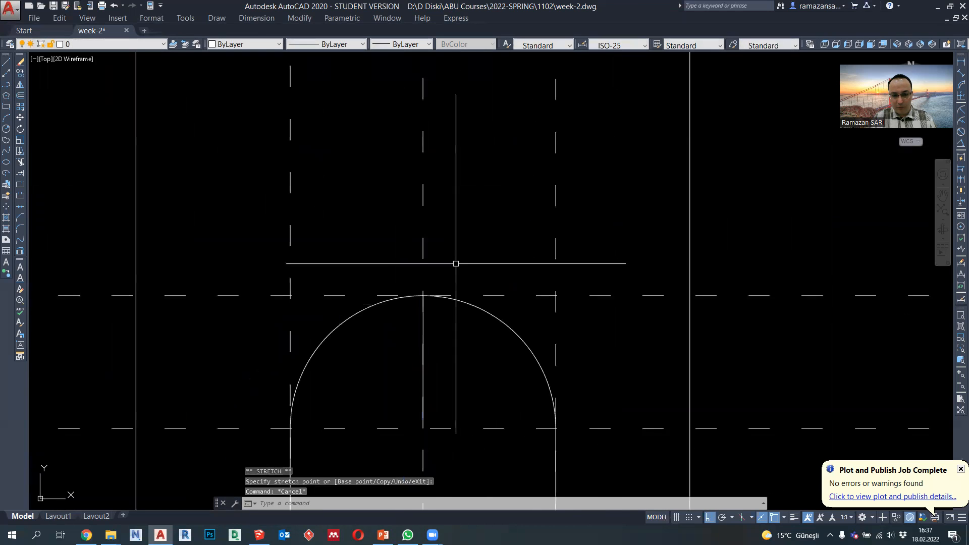
Delete the dashed vertical projection line running through the middle of the front view.
scroll(433, 330, "up", 6)
scroll(424, 320, "down", 8)
left_click(428, 273)
left_click(419, 266)
key("Delete")
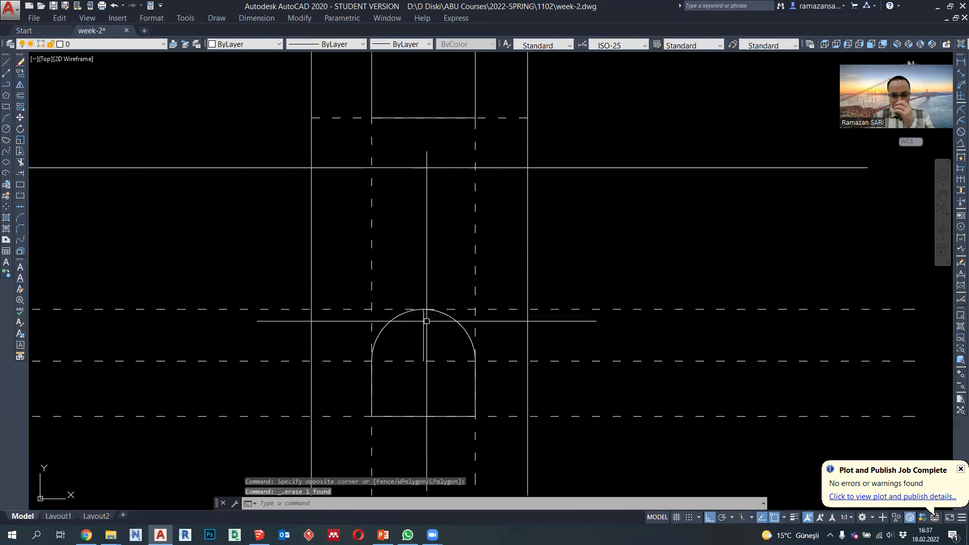
left_click(7, 84)
left_click(423, 361)
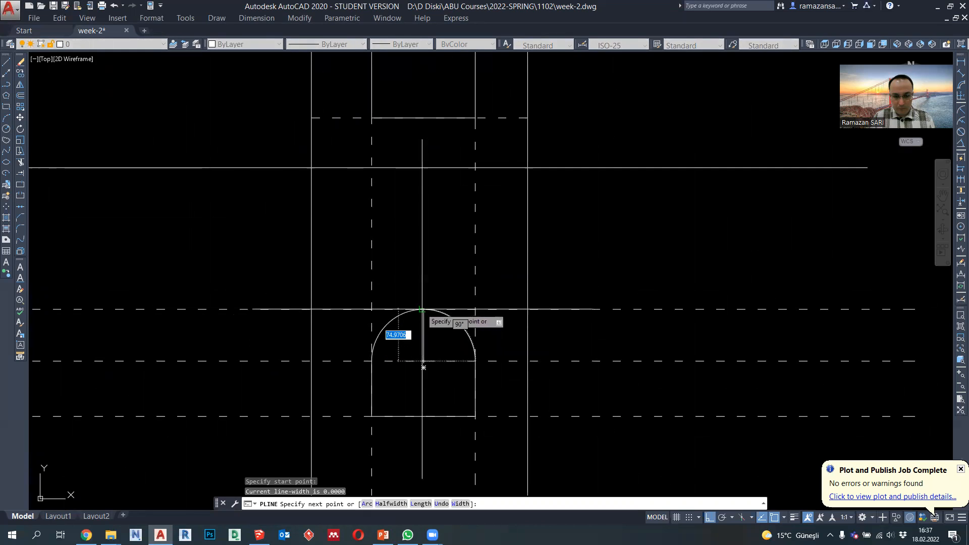
scroll(422, 309, "up", 4)
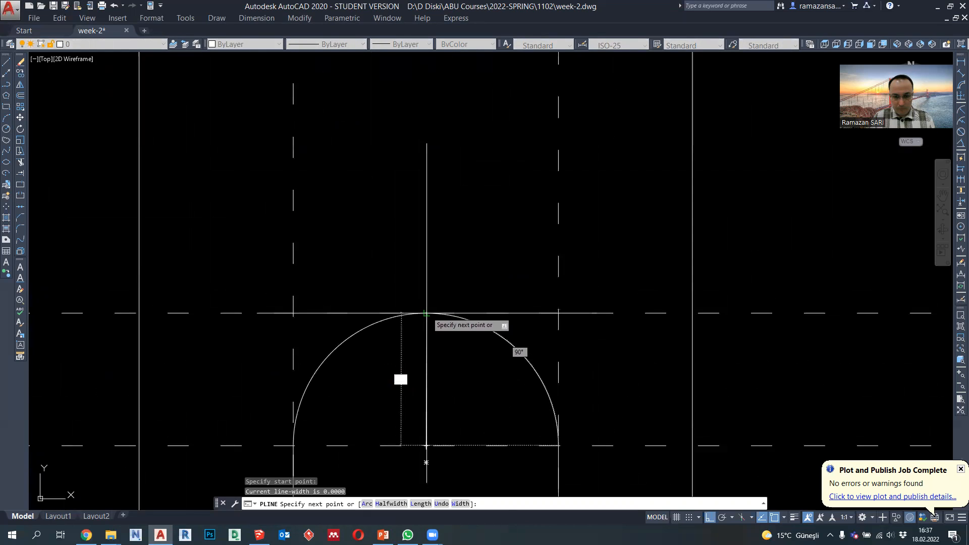
key("Escape")
left_click(7, 84)
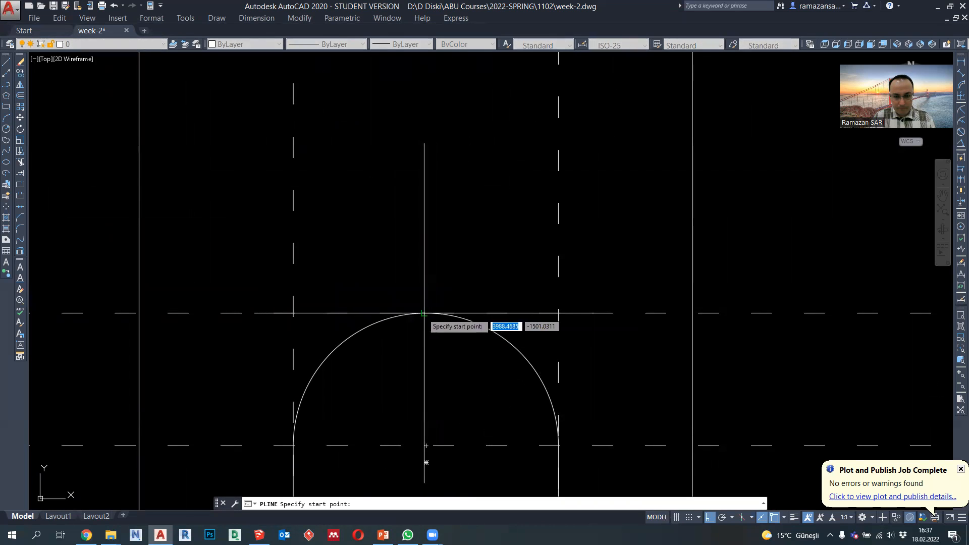
key("Escape")
Delete the dashed horizontal vault-top line and draw a 75 mm polyline straight up from the arc's centre.
left_click(340, 313)
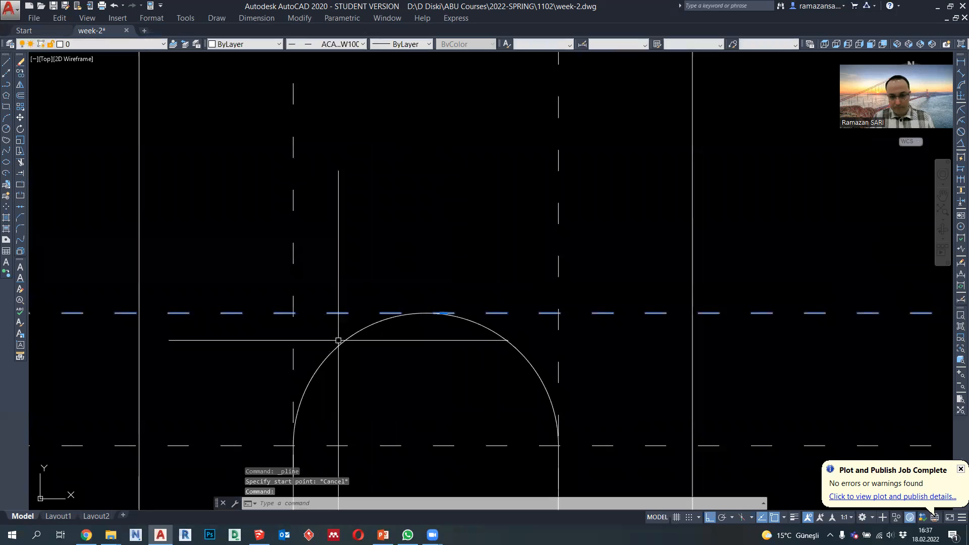
key("Escape")
left_click(7, 84)
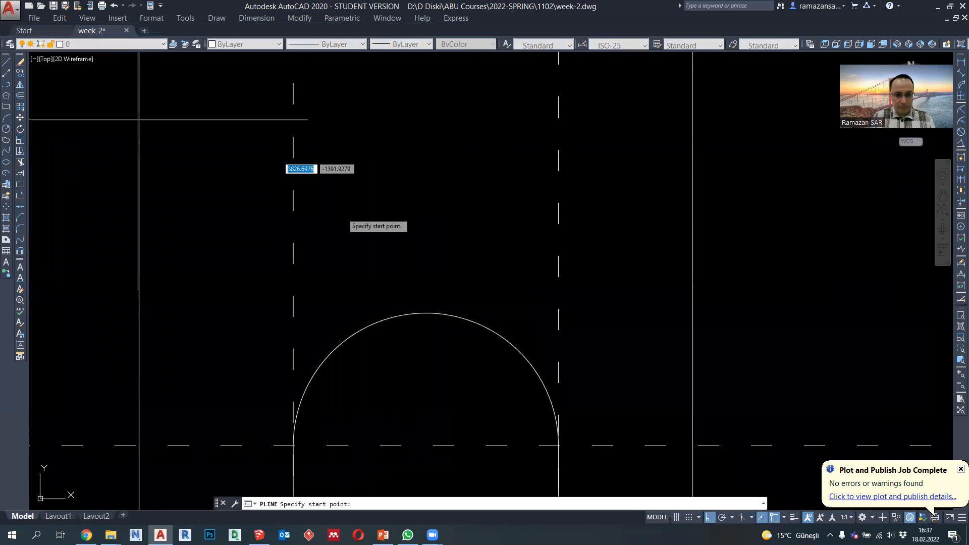
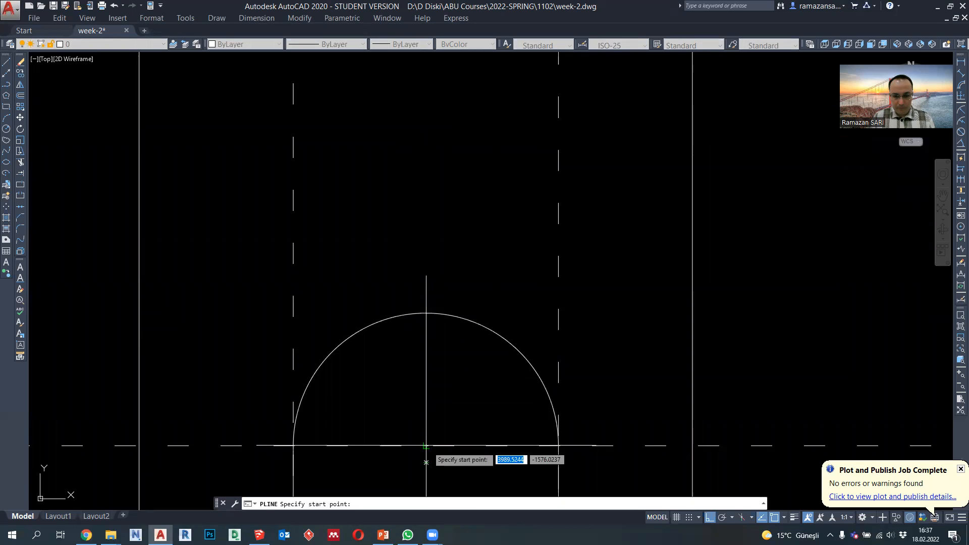
left_click(427, 445)
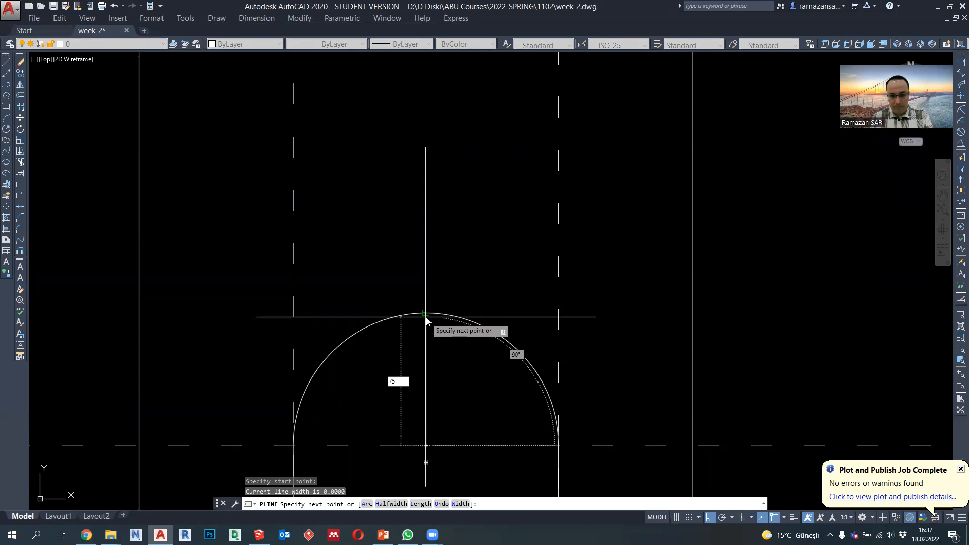
key("Return")
middle_click_drag(441, 379, 440, 333)
key("Escape")
key("Escape")
Rotate a copy of the vertical radius line by 15° about the vault arc's centre.
left_click(444, 323)
left_click(398, 328)
left_click(20, 128)
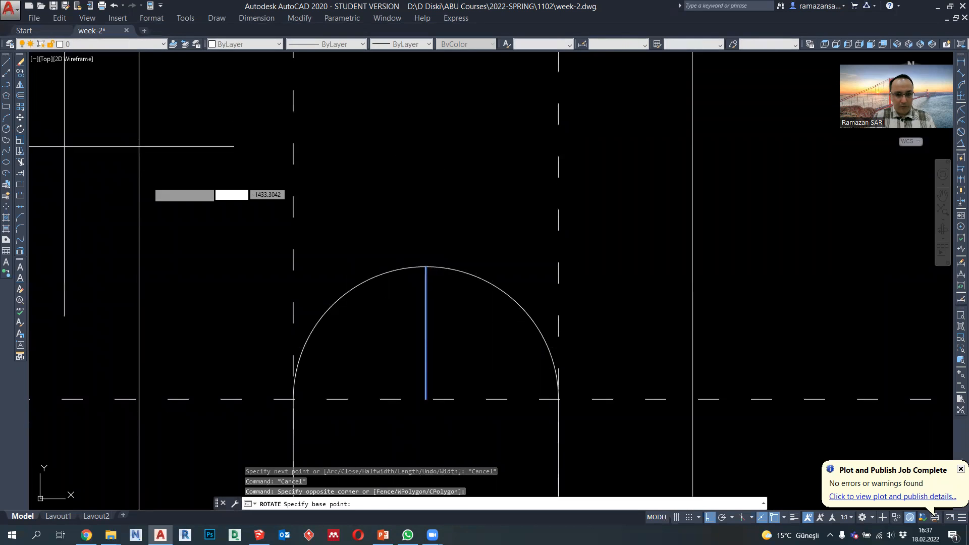
left_click(427, 398)
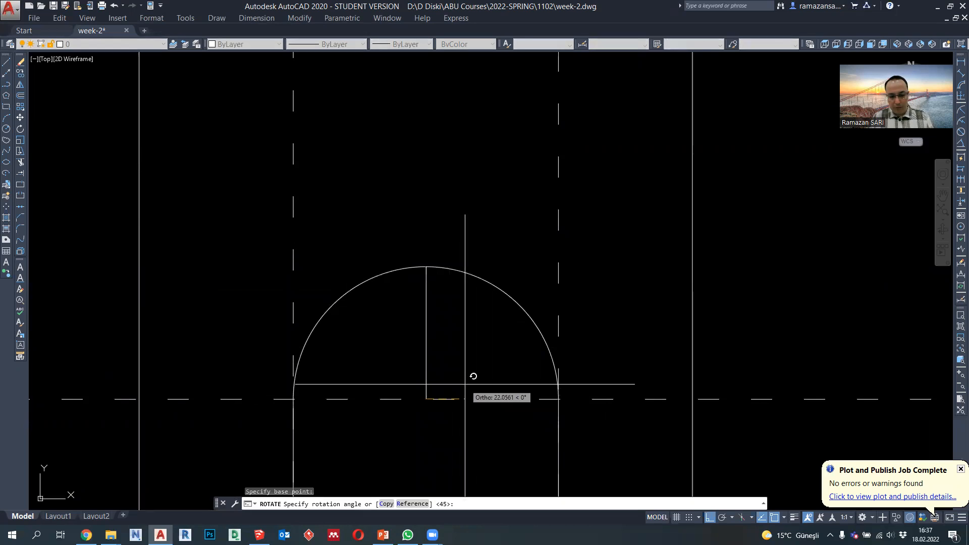
key("Return")
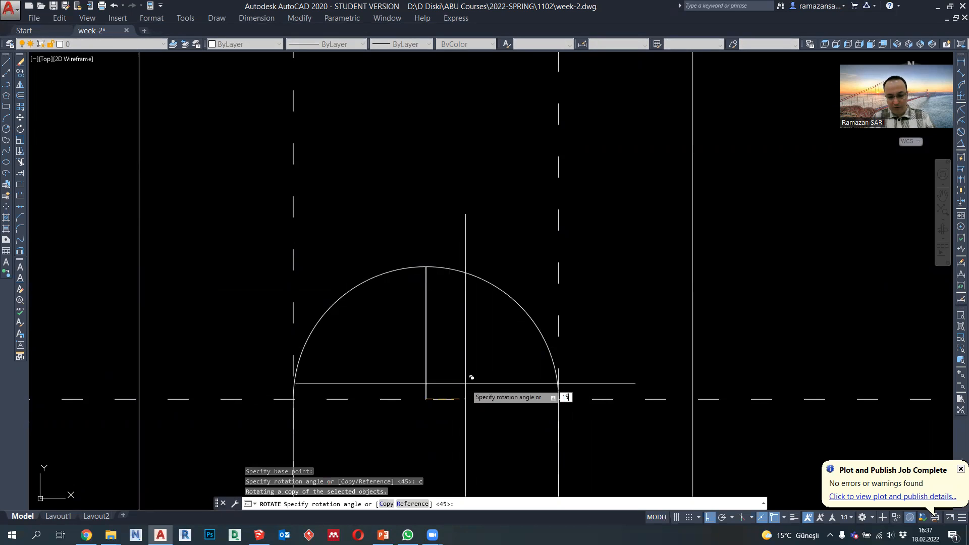
key("Return")
Rotate a copy of the first slanted radial line by another 15° about the arc's centre.
left_click(408, 335)
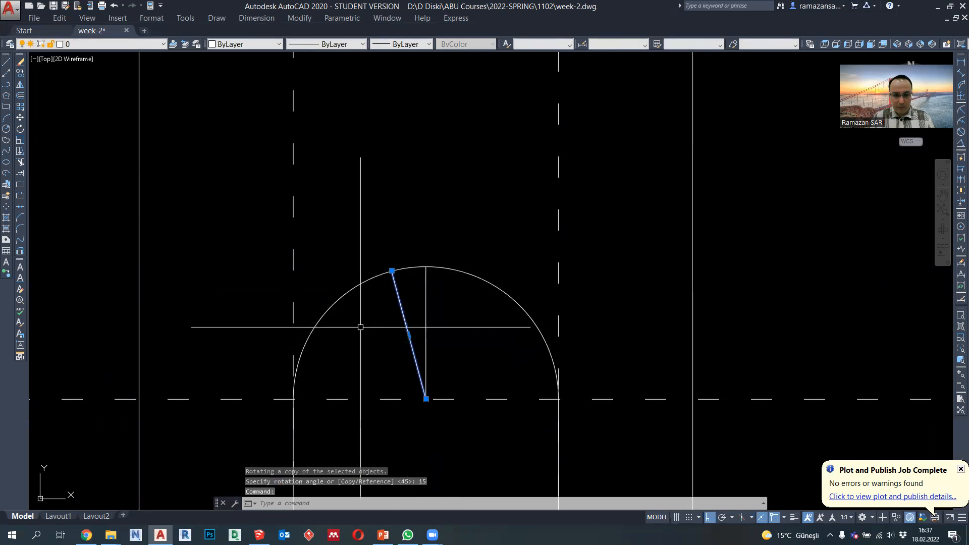
left_click(20, 129)
left_click(427, 398)
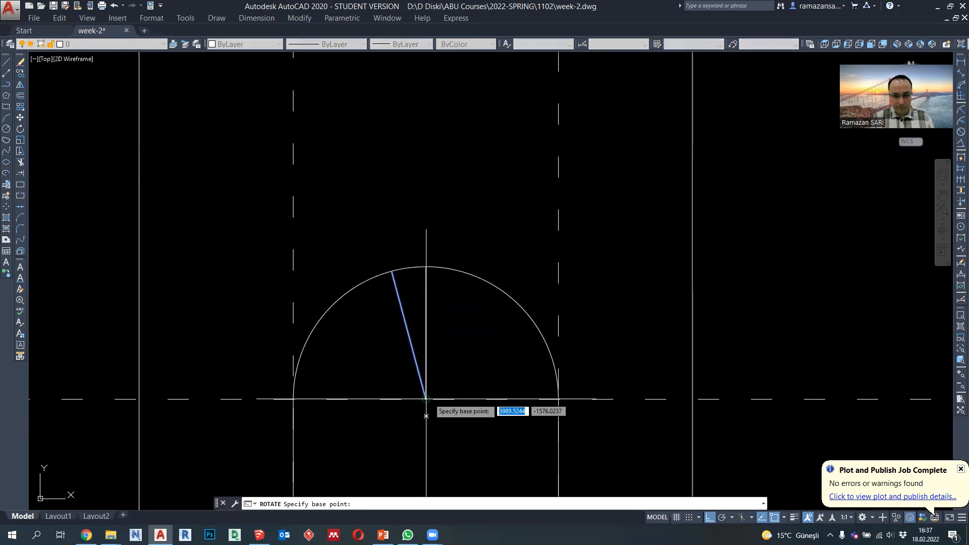
type("c")
key("Return")
key("Return")
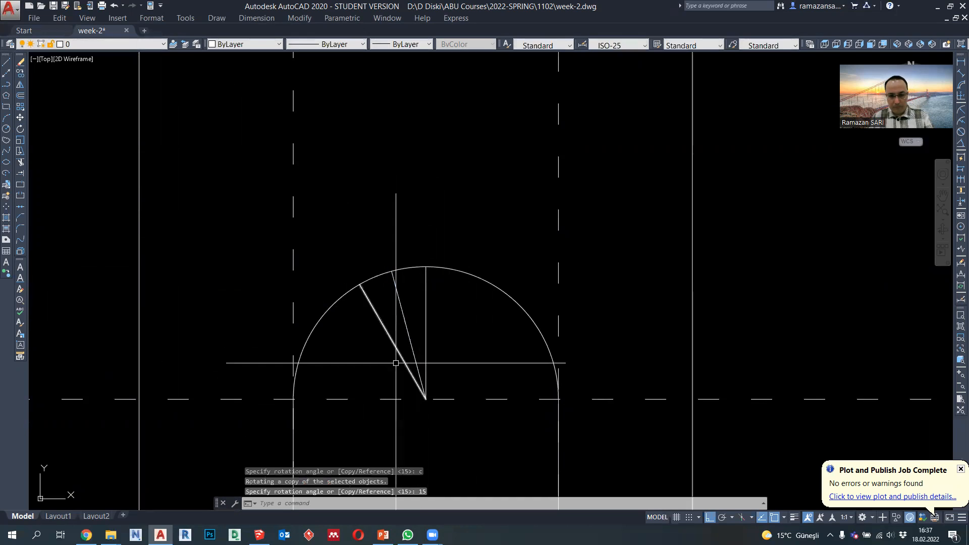
Rotate the second slanted radial line a further 15° about the arc's centre.
left_click(394, 345)
left_click(20, 129)
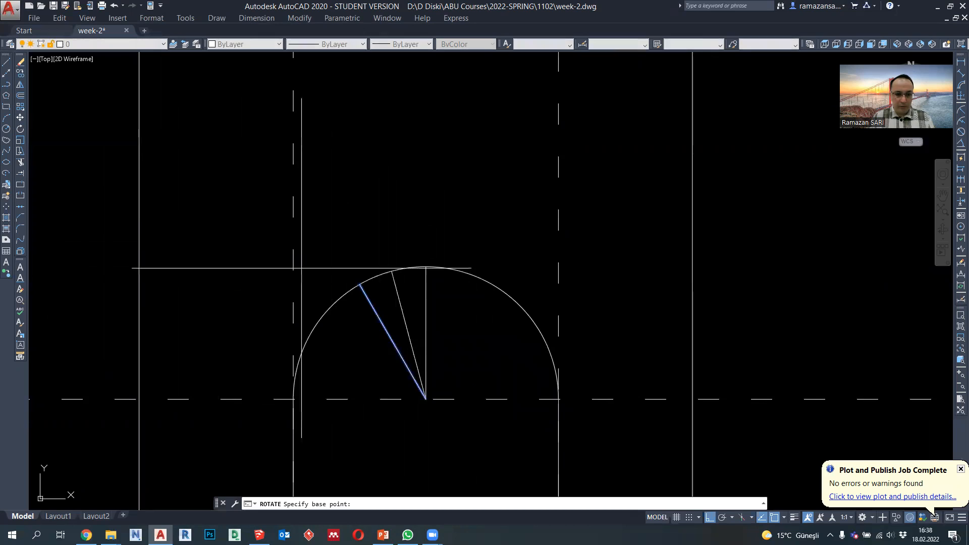
left_click(427, 398)
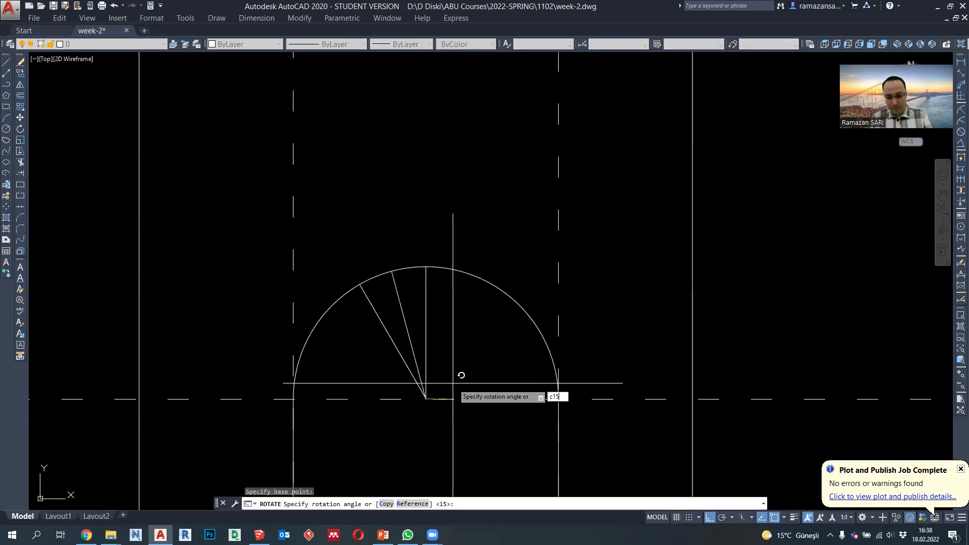
type("c15")
key("Return")
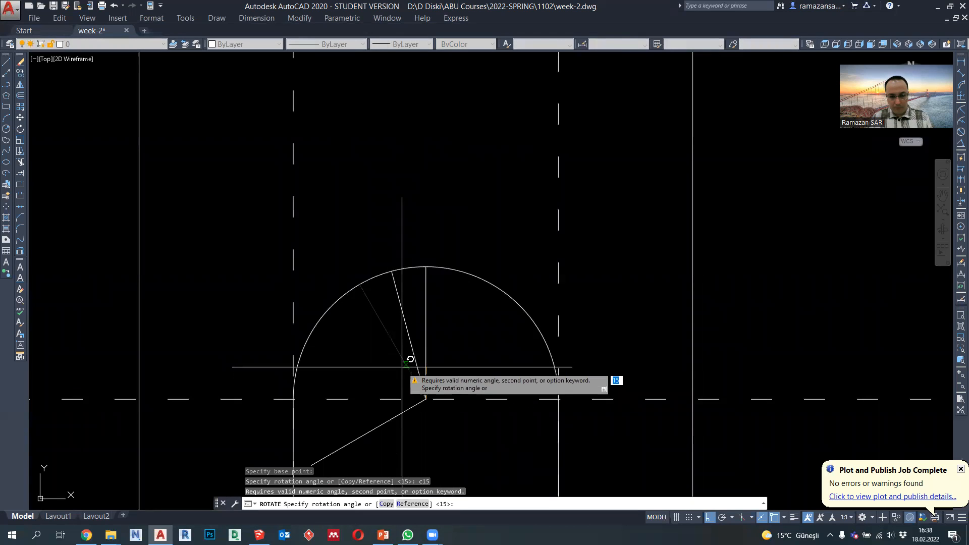
type("15")
key("Return")
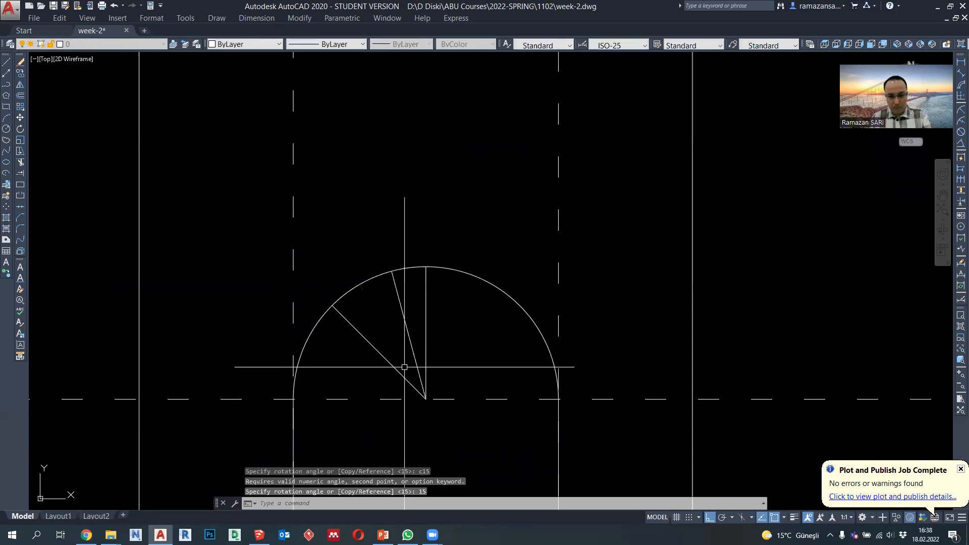
Fill the gap between the two slanted radial lines with a copy of the first one rotated 15° about the centre.
left_click(417, 371)
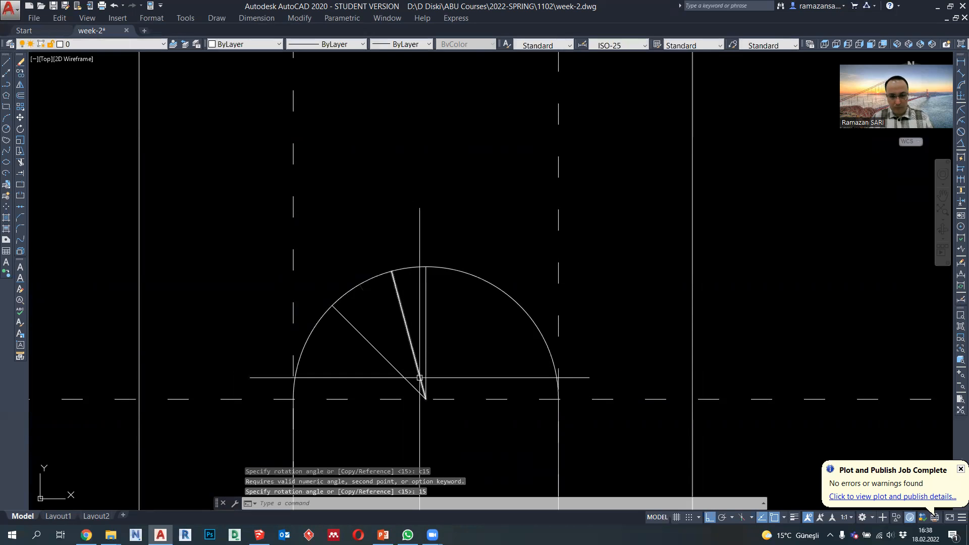
left_click(24, 133)
left_click(426, 399)
type("c")
key("Return")
type("15")
key("Return")
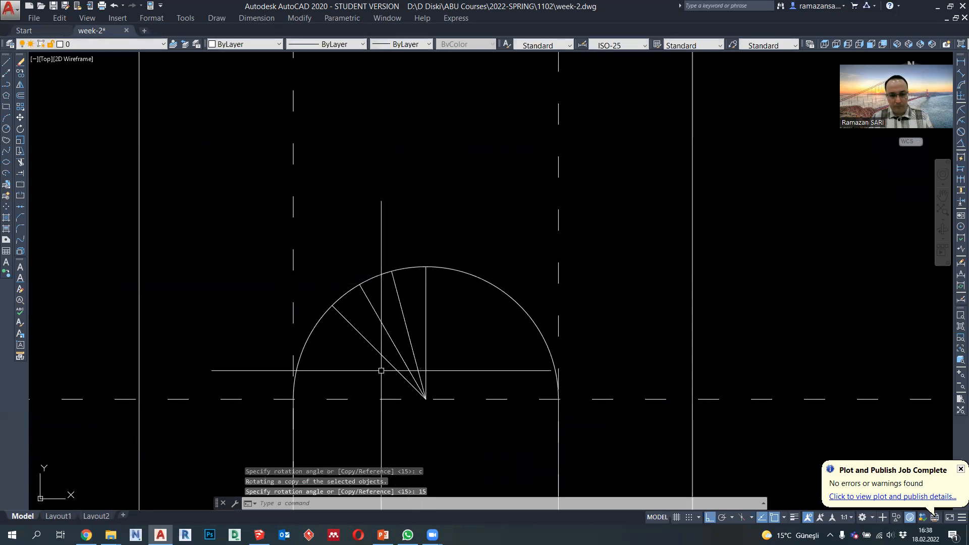
Rotate a copy of the lowest radial line, at 45° to the vertical, by 15° about the arc's centre.
left_click(381, 355)
left_click(20, 129)
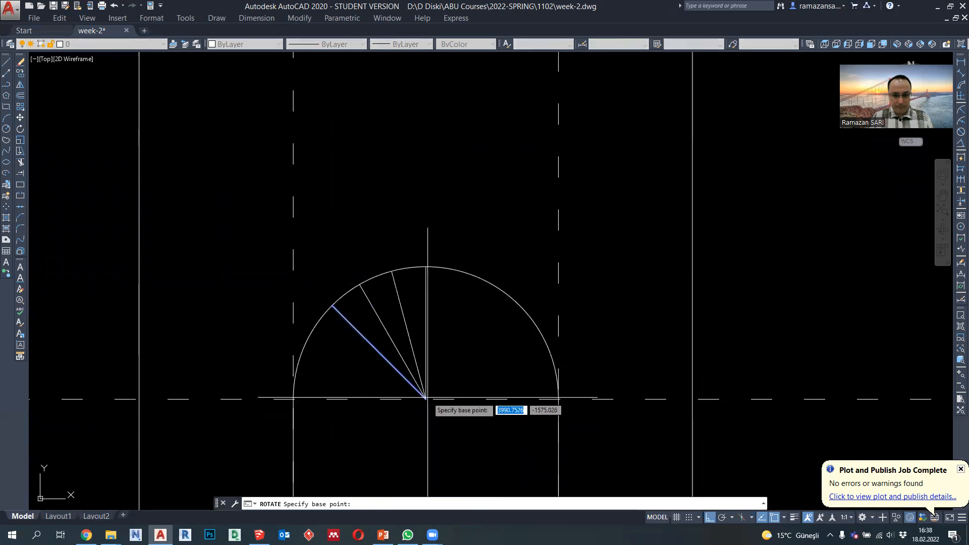
left_click(426, 398)
type("c")
key("Return")
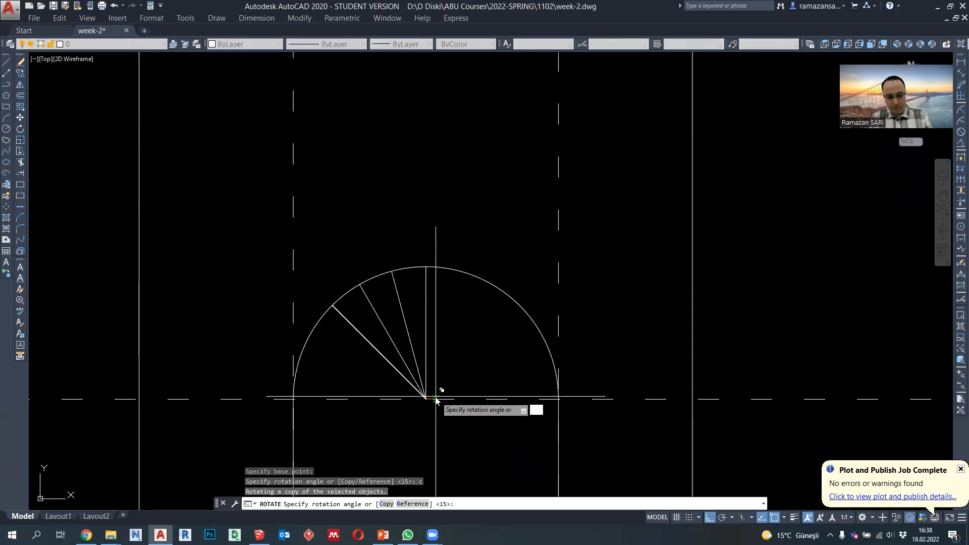
key("Return")
Add the last radial line above the springing line by rotating a copy of the newest one 15° about the centre.
left_click(380, 372)
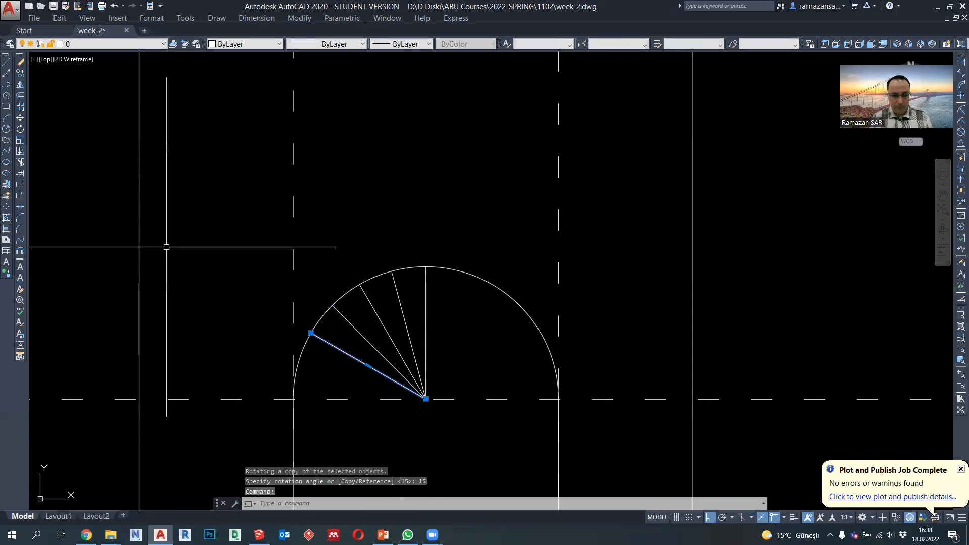
left_click(20, 130)
left_click(426, 399)
type("c")
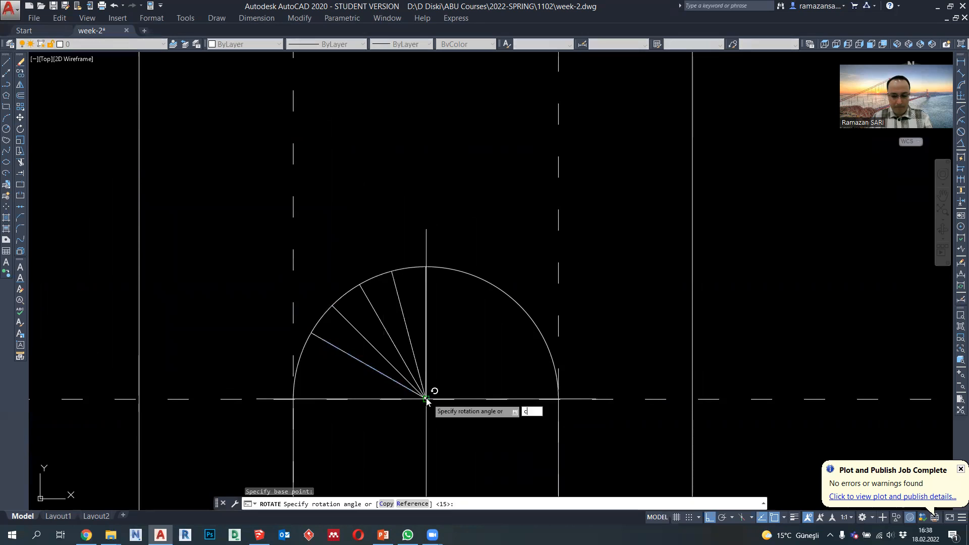
key("Return")
type("1")
key("Return")
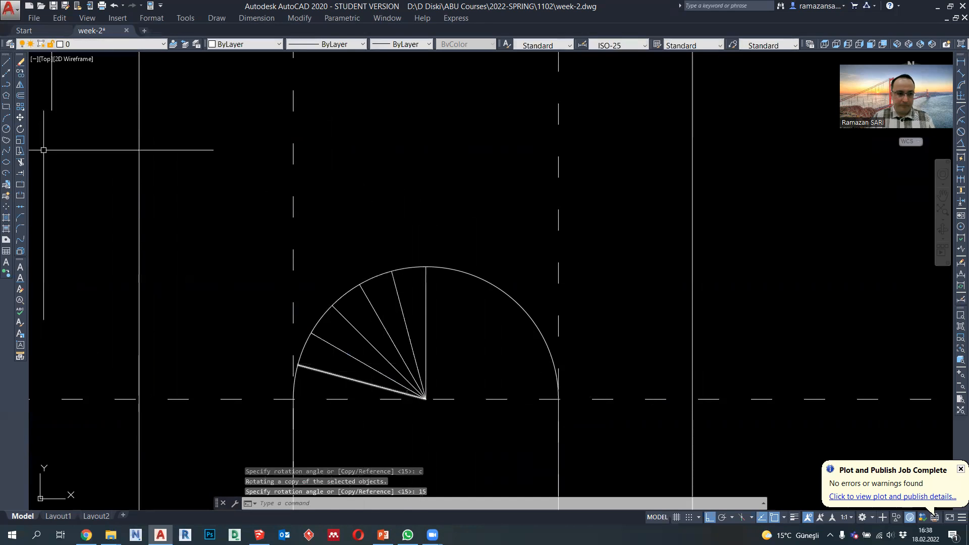
left_click(6, 84)
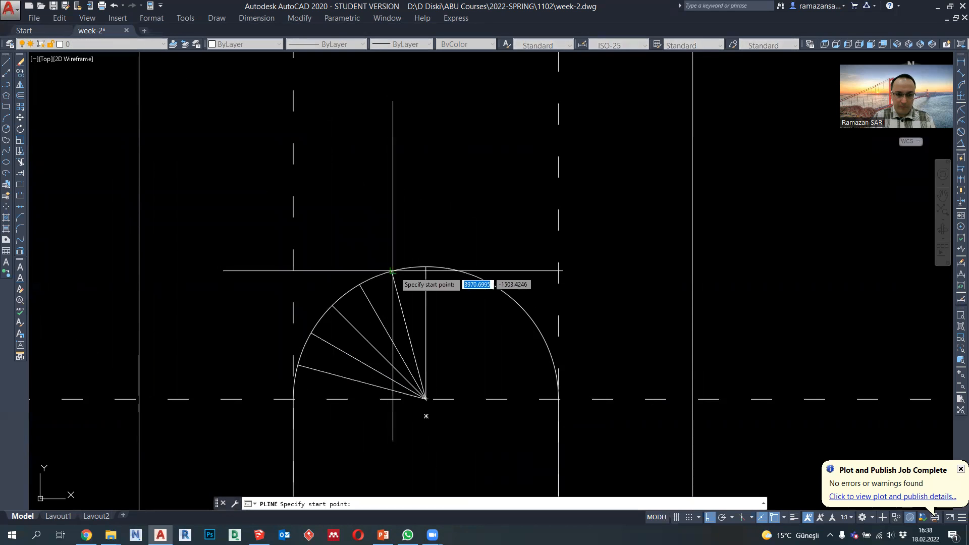
left_click(396, 275)
key("Escape")
Draw a vertical polyline from the arc end of the first slanted radial line up past the top view's rectangle.
left_click(6, 85)
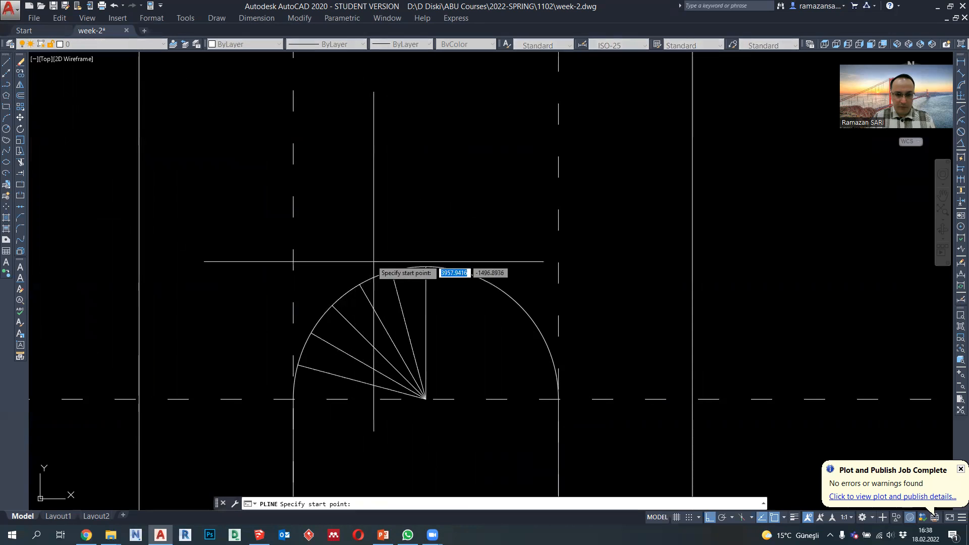
left_click(391, 271)
scroll(397, 315, "down", 8)
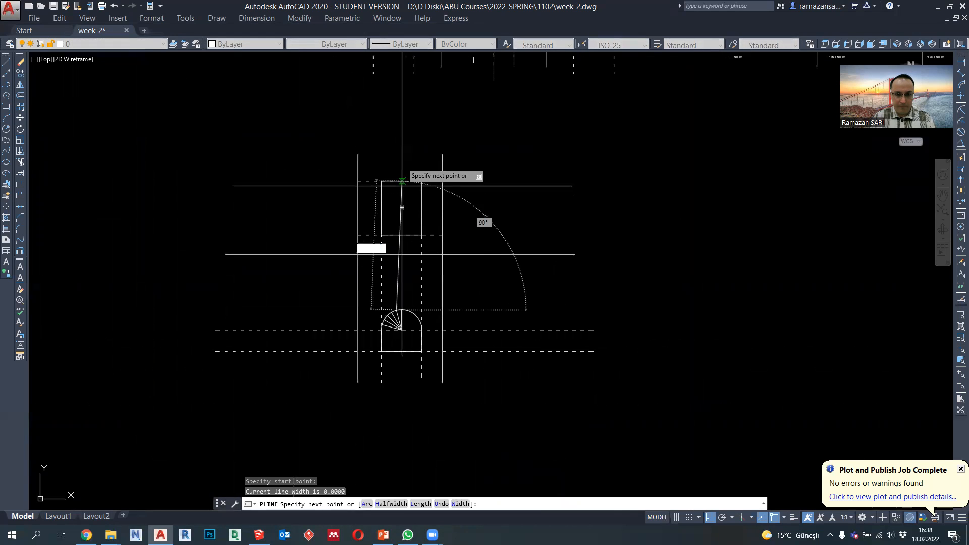
left_click(398, 193)
key("Return")
Copy the vertical projection line to the arc ends of the other four slanted radial lines.
left_click(397, 193)
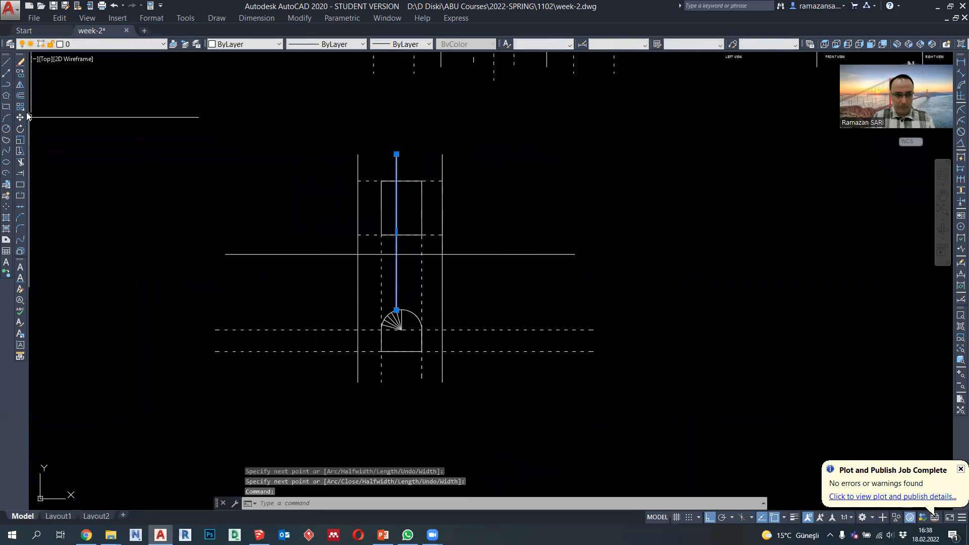
left_click(19, 73)
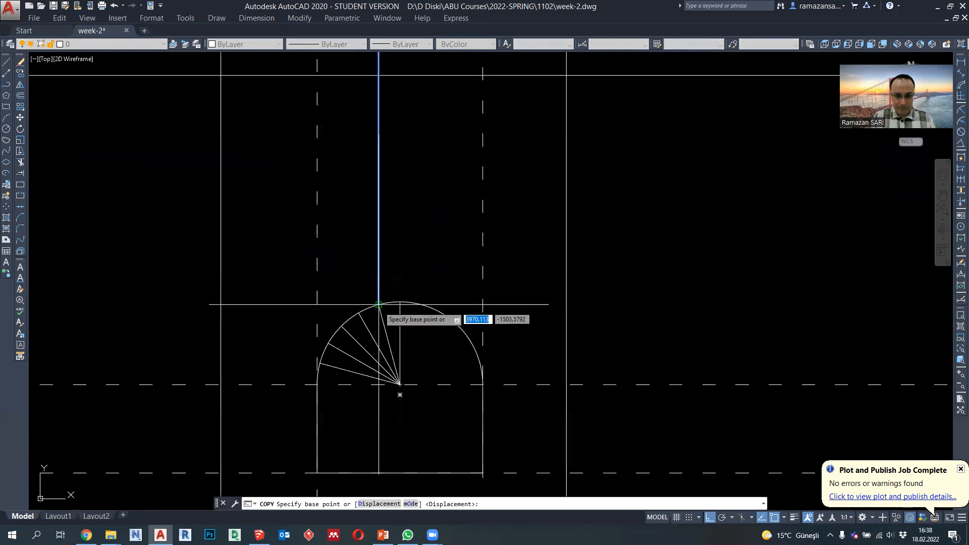
left_click(400, 384)
left_click(359, 315)
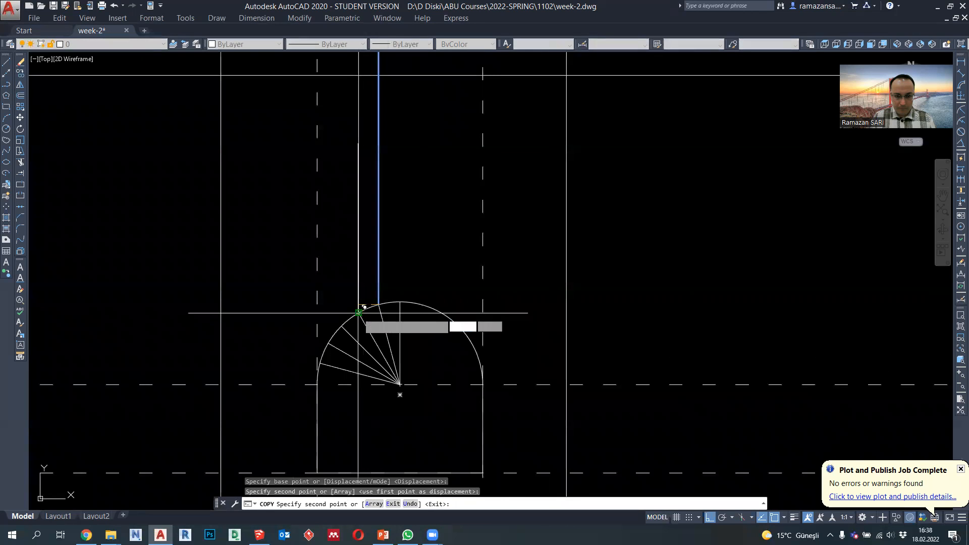
left_click(341, 326)
left_click(329, 343)
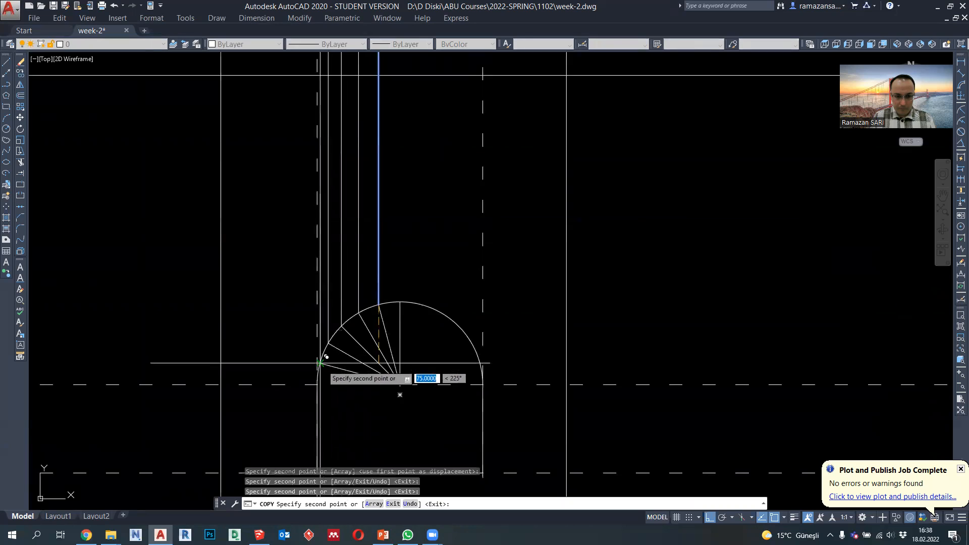
key("Escape")
Trim the five vertical projection lines to the top view's rectangle, removing their parts below and above it.
scroll(374, 384, "down", 4)
scroll(367, 218, "up", 2)
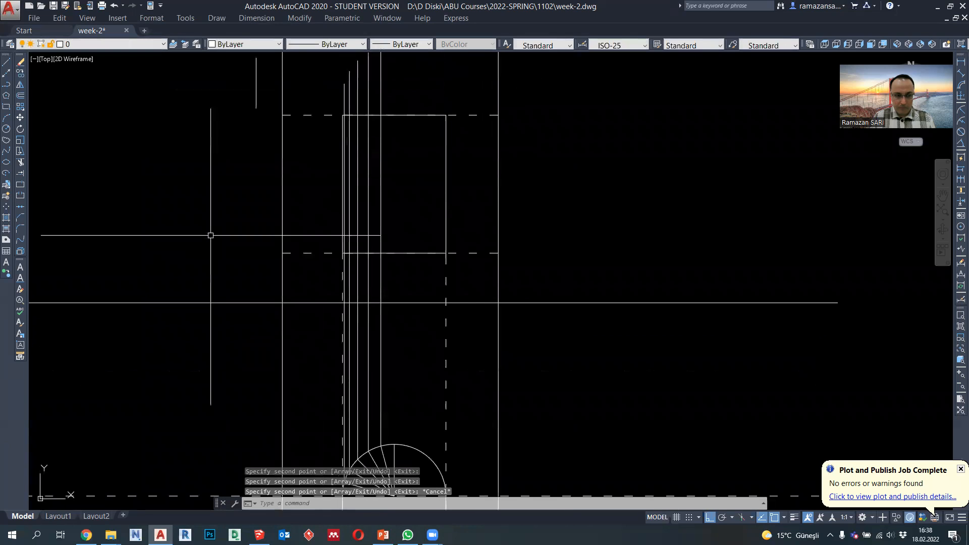
left_click(22, 164)
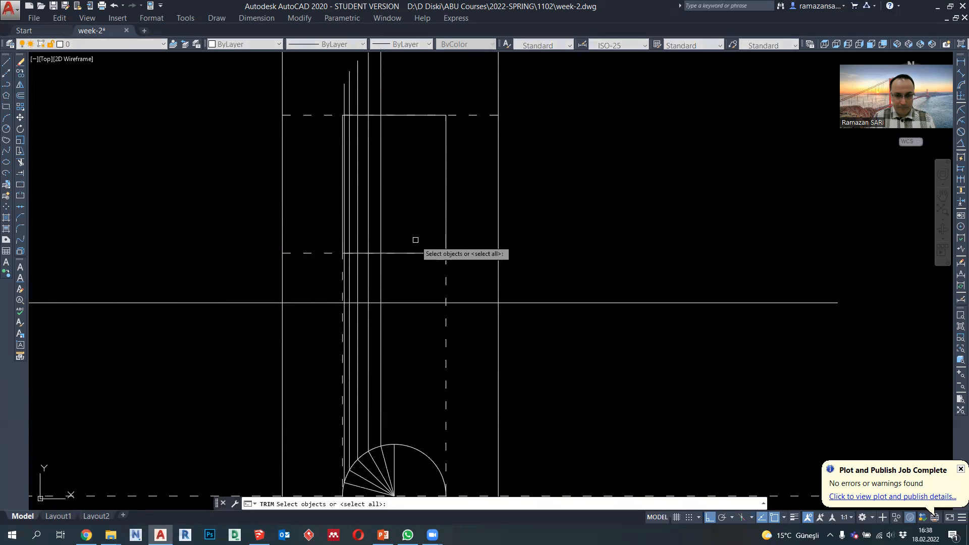
left_click(447, 228)
key("Return")
left_click_drag(391, 270, 349, 274)
scroll(385, 240, "up", 2)
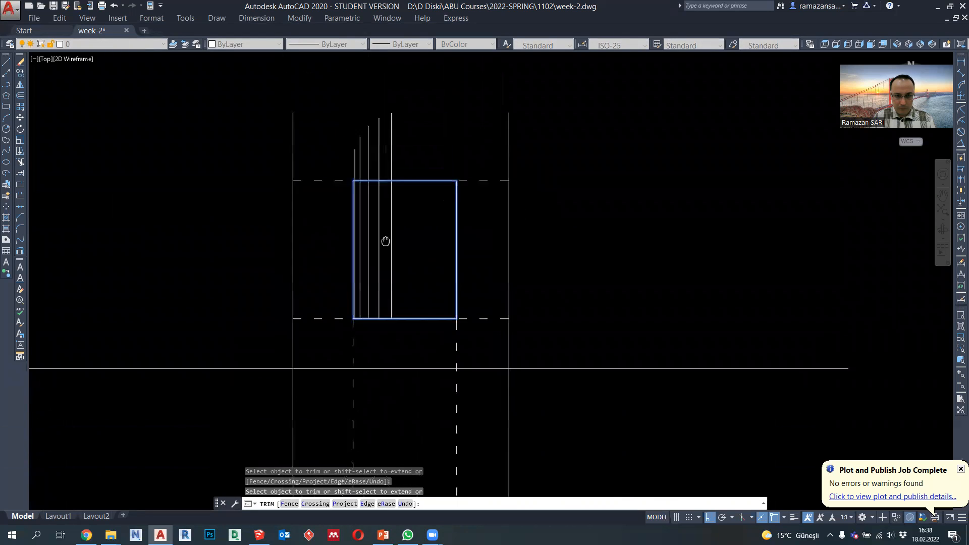
left_click_drag(446, 167, 341, 166)
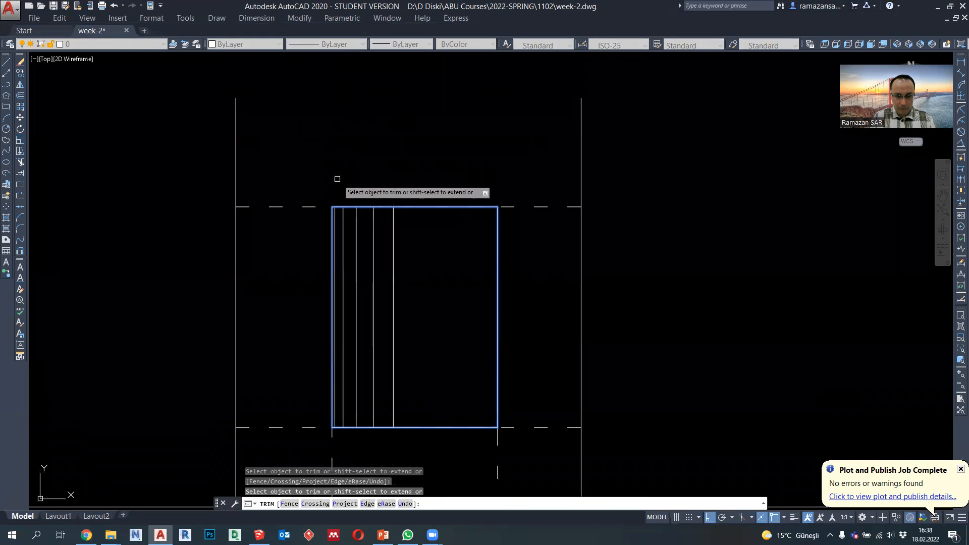
key("Escape")
Draw a vertical centre polyline in the top view between the midpoints of the rectangle's upper and lower edges.
scroll(396, 182, "down", 2)
middle_click_drag(418, 329, 416, 188)
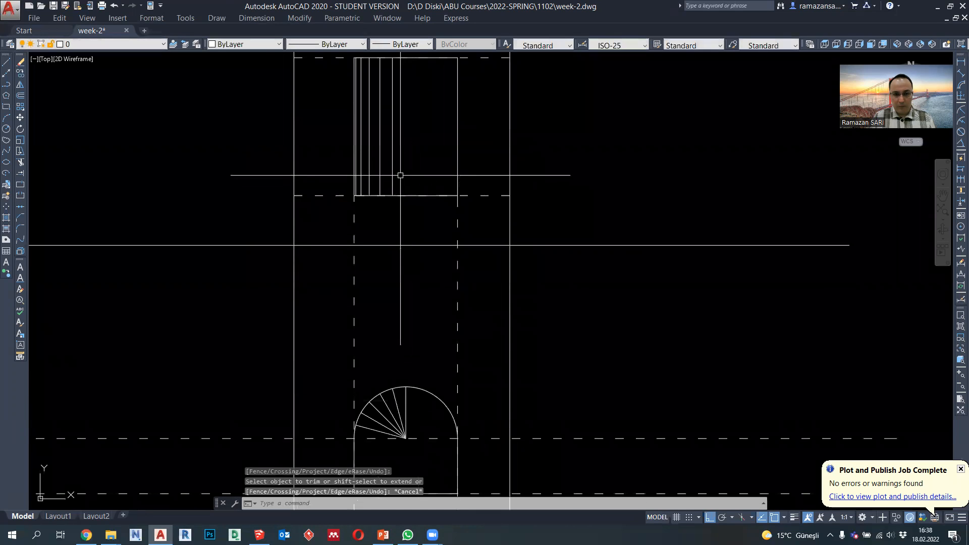
left_click(5, 85)
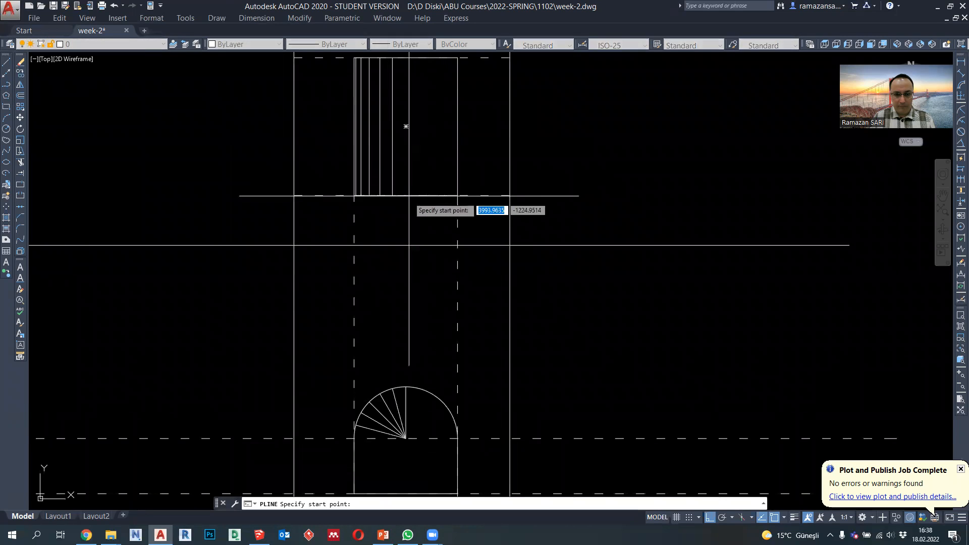
middle_click_drag(407, 201, 406, 227)
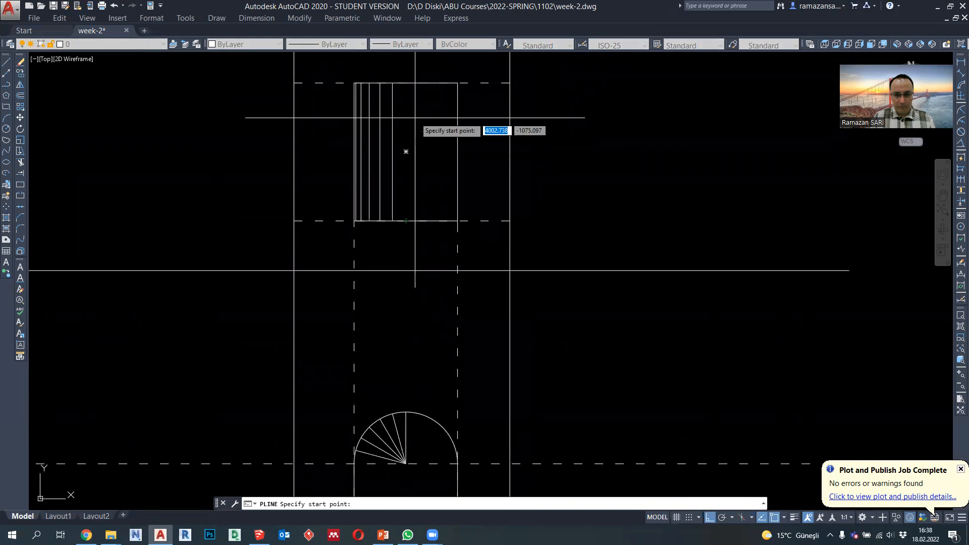
left_click(406, 83)
left_click(406, 221)
key("Escape")
Mirror the five vault division lines in the top view about its vertical centre line, keeping the originals.
left_click(398, 191)
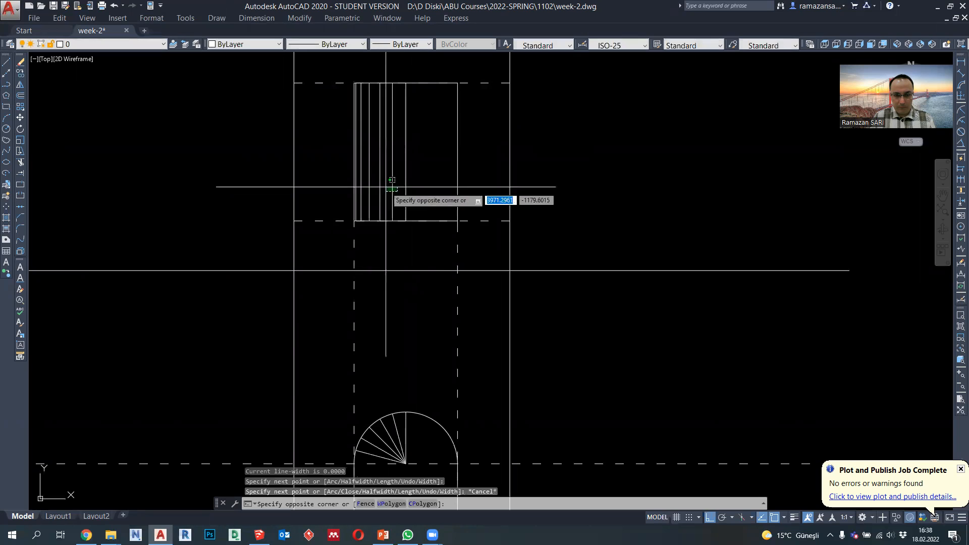
left_click(357, 177)
left_click(356, 182)
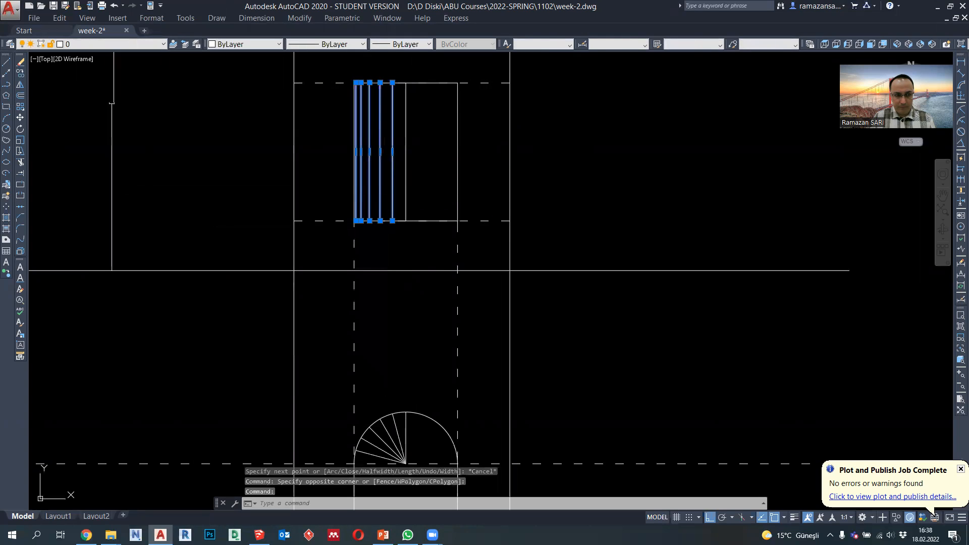
left_click(21, 84)
left_click(406, 82)
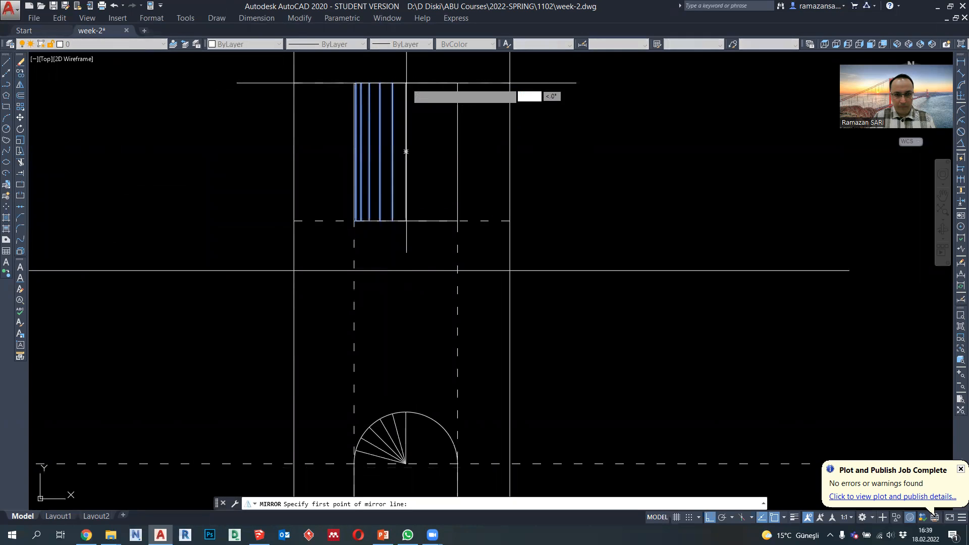
left_click(406, 71)
key("Return")
Erase the vertical and slanted radial lines inside the front view's arc.
scroll(407, 151, "down", 3)
scroll(409, 269, "up", 5)
left_click(462, 236)
left_click(413, 233)
key("Delete")
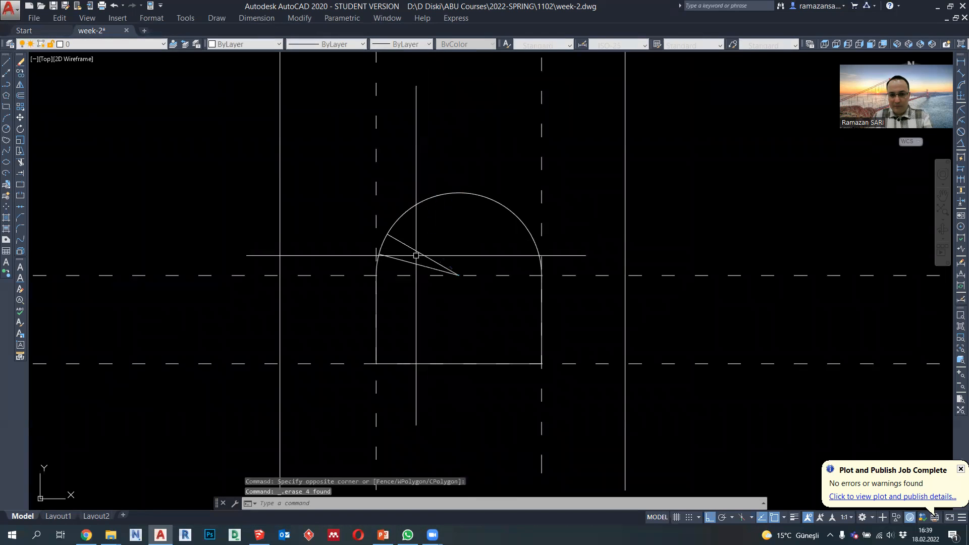
left_click(422, 264)
key("Delete")
scroll(450, 281, "down", 6)
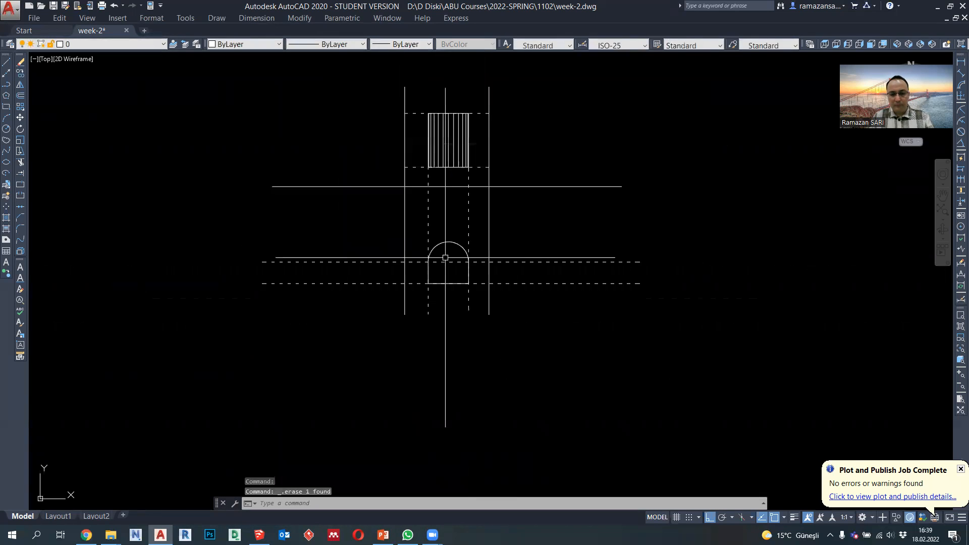
Copy the dashed horizontal projection line at the arc's springing level 75 upward to the vault's apex level.
scroll(439, 261, "up", 2)
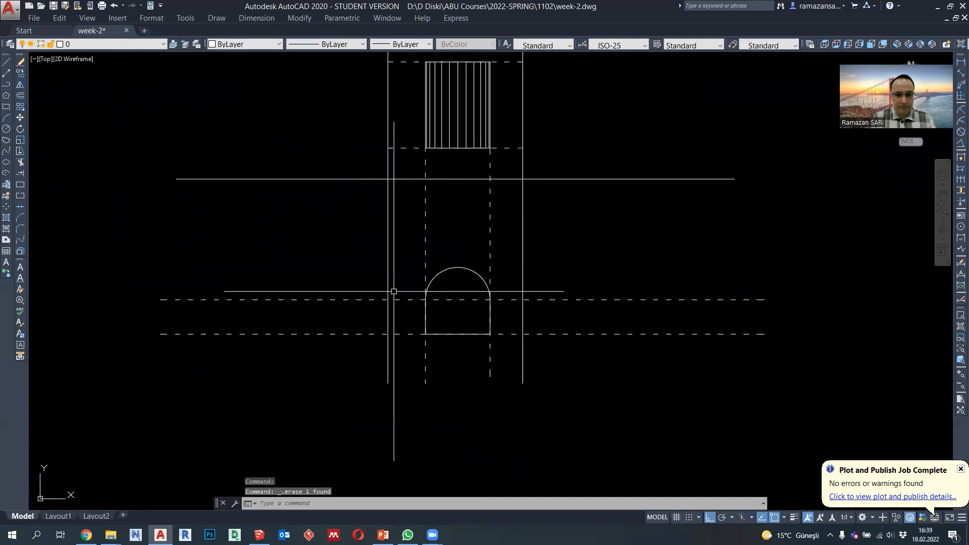
left_click(394, 299)
left_click(348, 278)
left_click(20, 73)
left_click(142, 256)
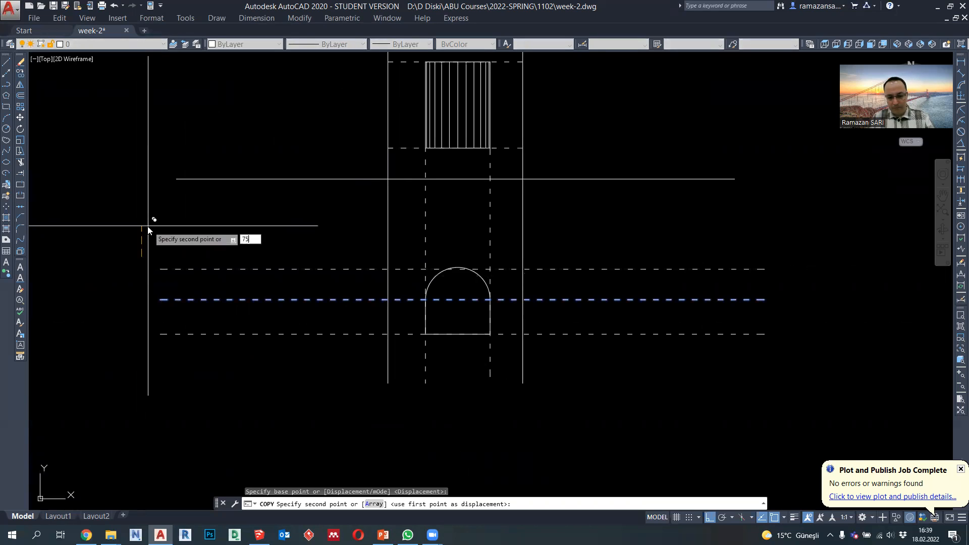
key("Return")
key("Escape")
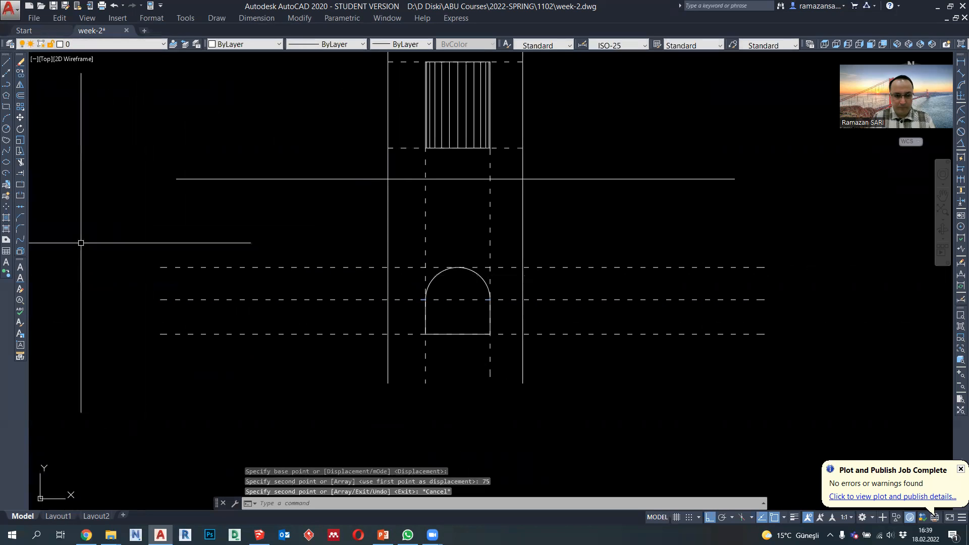
Draw a horizontal polyline outward to the left from where the top view's lower projection line meets the left vertical reference line.
left_click(6, 85)
left_click(388, 148)
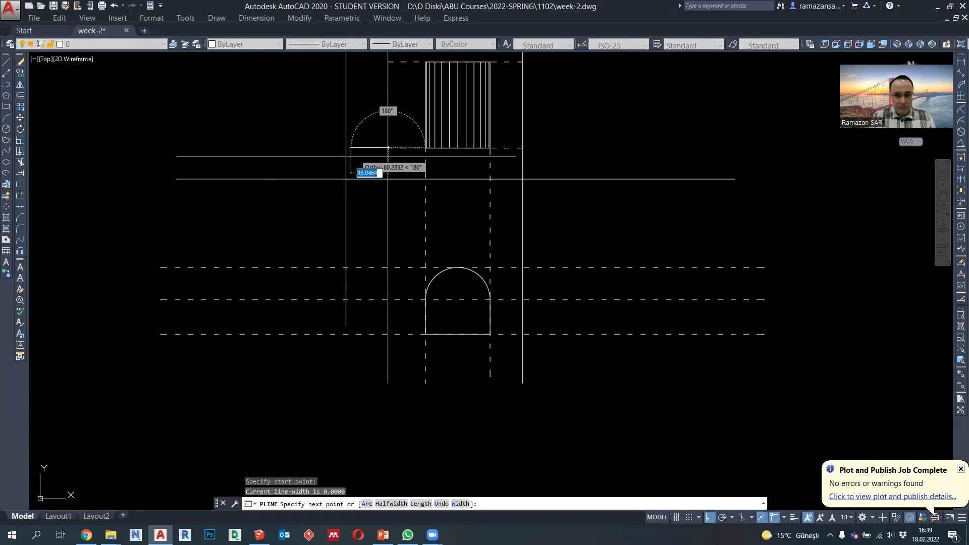
scroll(351, 173, "up", 2)
key("Escape")
Rotate the new line 45° about its right end and trim its overrun below the horizontal reference line.
left_click(346, 142)
left_click(20, 129)
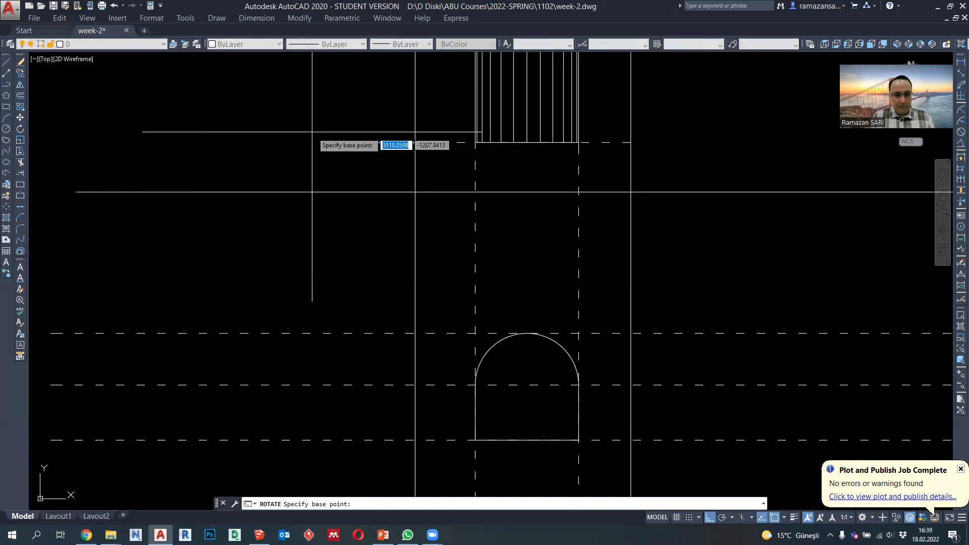
left_click(415, 141)
key("Return")
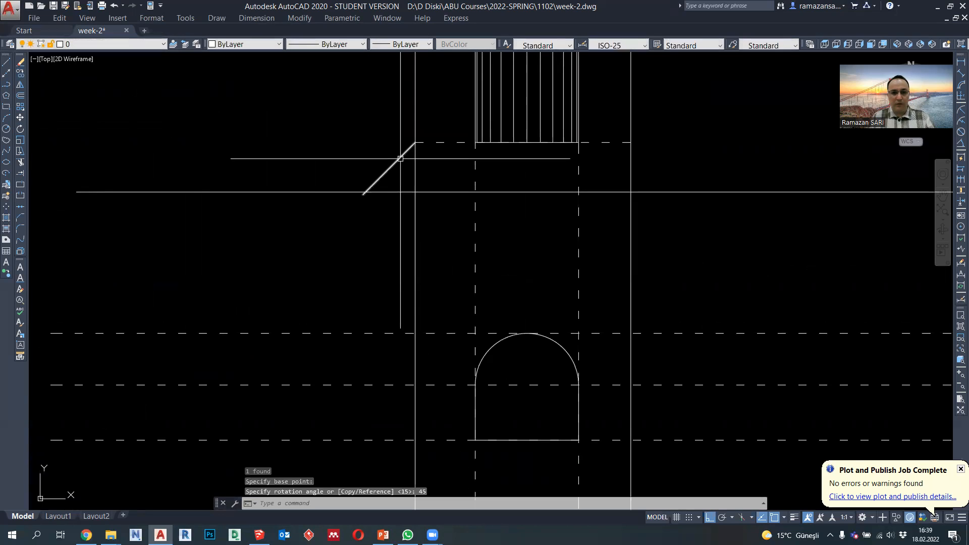
left_click(25, 163)
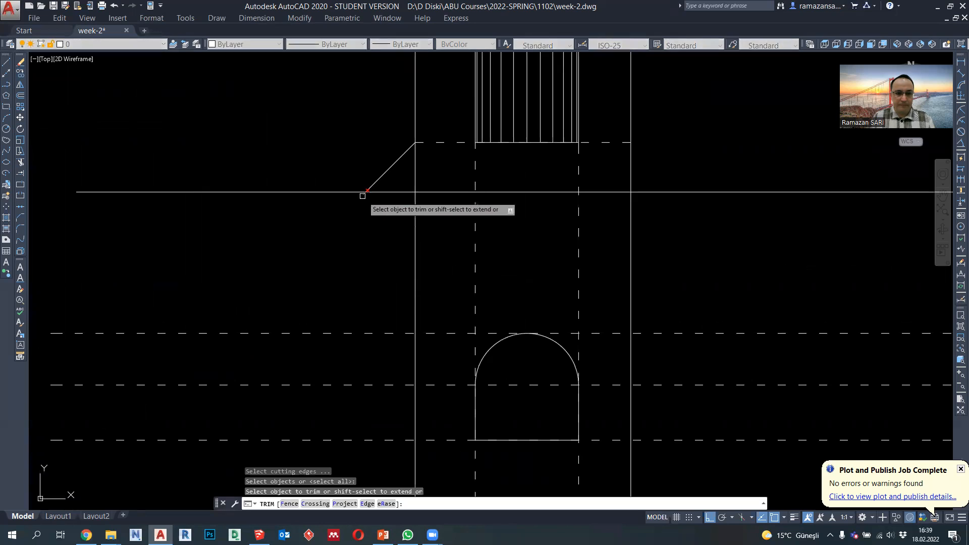
key("Escape")
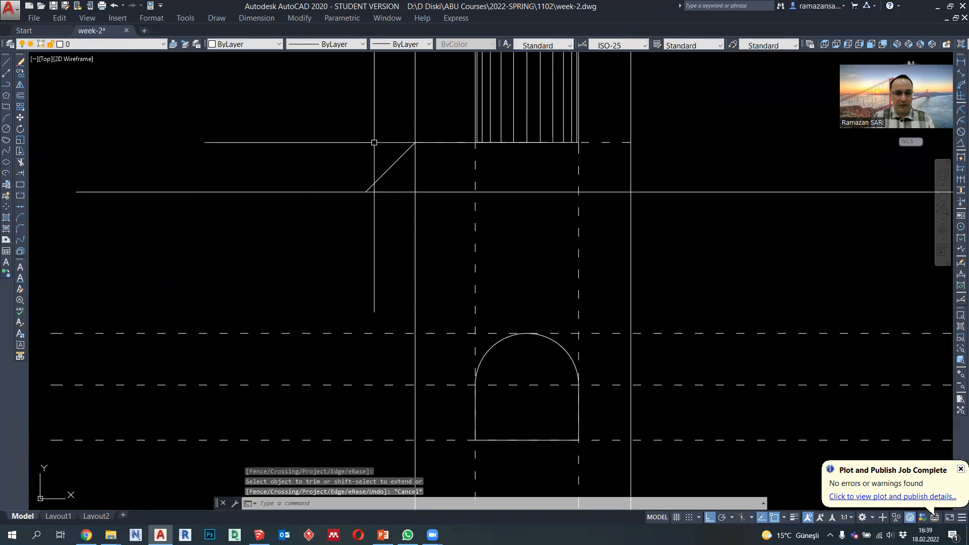
Copy the 45° line from its upper end to the left end of the top view's upper projection line.
left_click(393, 163)
left_click(21, 73)
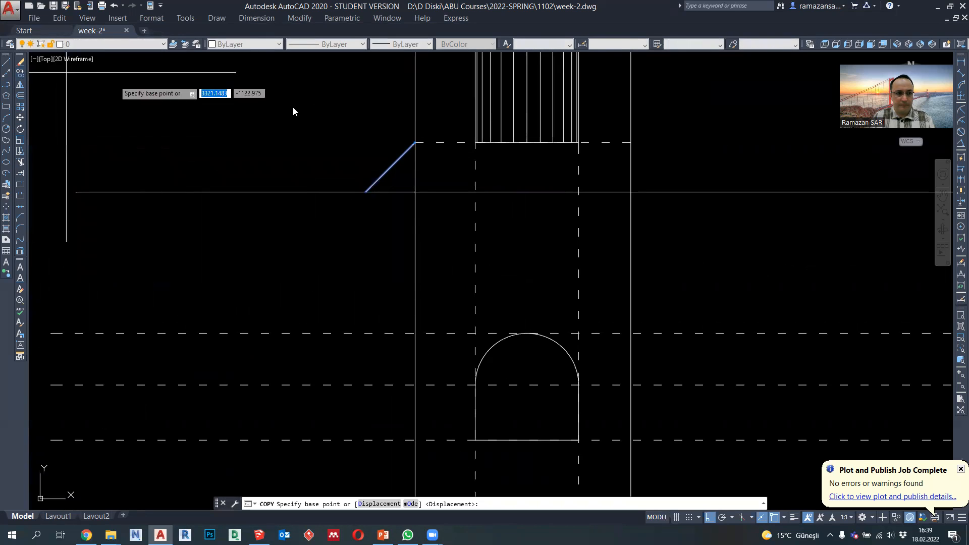
left_click(416, 144)
middle_click_drag(420, 113, 410, 174)
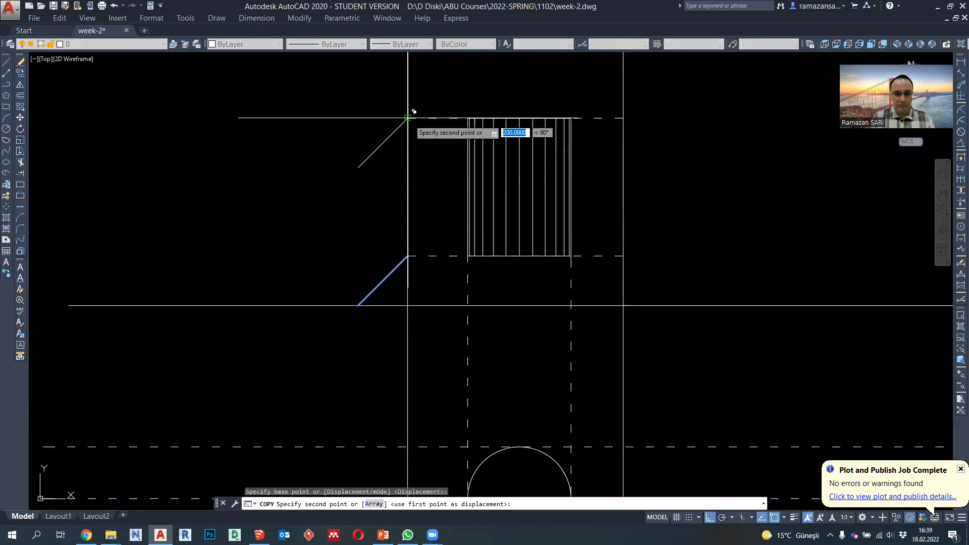
key("Escape")
Extend the copied 45° line down to the horizontal reference line.
left_click(20, 173)
key("Return")
left_click(359, 160)
left_click(377, 228)
key("Escape")
Mirror both 45° transfer lines about the top view's vertical centre line, keeping the originals.
left_click(389, 282)
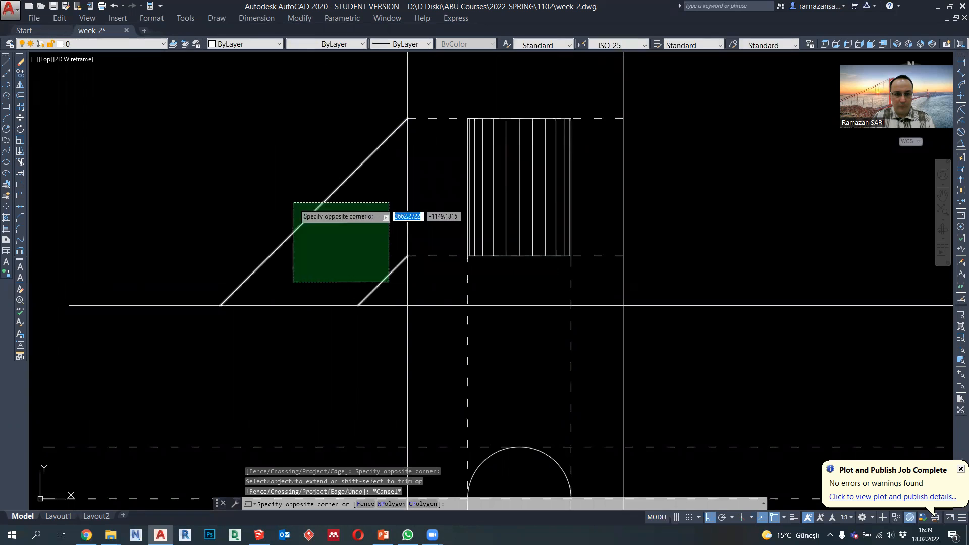
left_click(294, 205)
left_click(20, 84)
scroll(437, 248, "down", 2)
left_click(488, 167)
left_click(489, 311)
key("Return")
Match the properties of the dashed vertical projection line to all four 45° transfer lines.
type("ma")
key("Return")
left_click(521, 310)
left_click(412, 271)
left_click(384, 249)
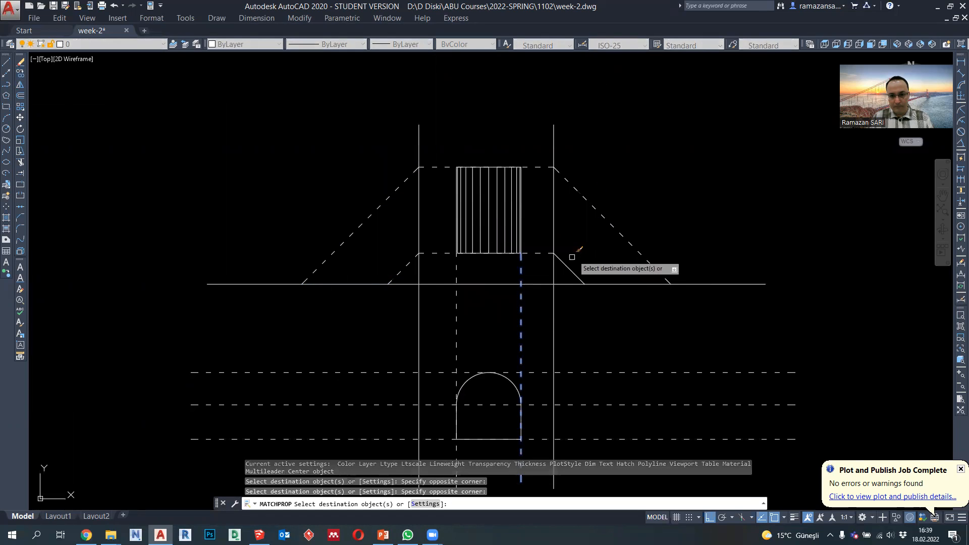
left_click(561, 255)
key("Escape")
Draw vertical polylines down from the lower ends of the two left 45° lines, past the lowest horizontal projection line.
left_click(7, 85)
middle_click_drag(314, 291, 335, 196)
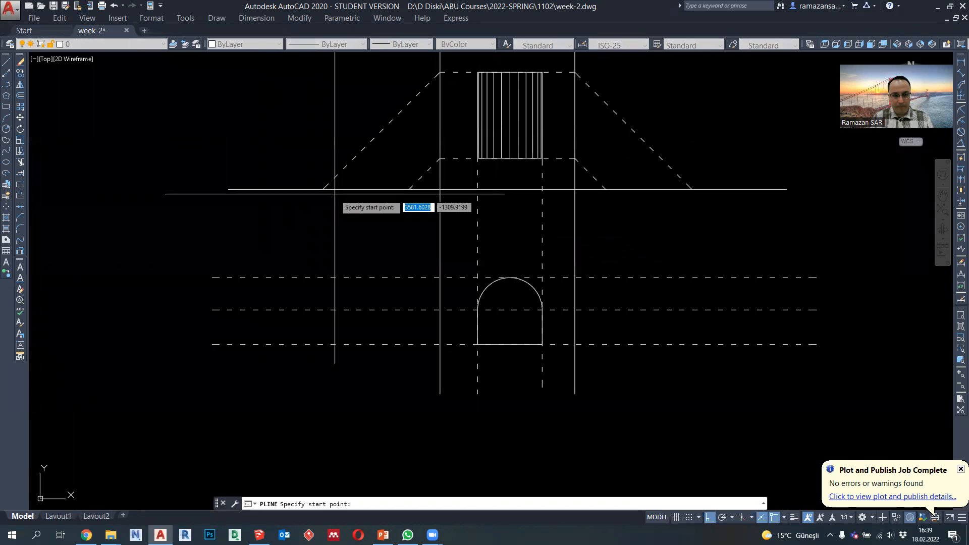
left_click(301, 284)
left_click(376, 391)
key("Return")
key("Return")
left_click(409, 189)
left_click(395, 384)
key("Return")
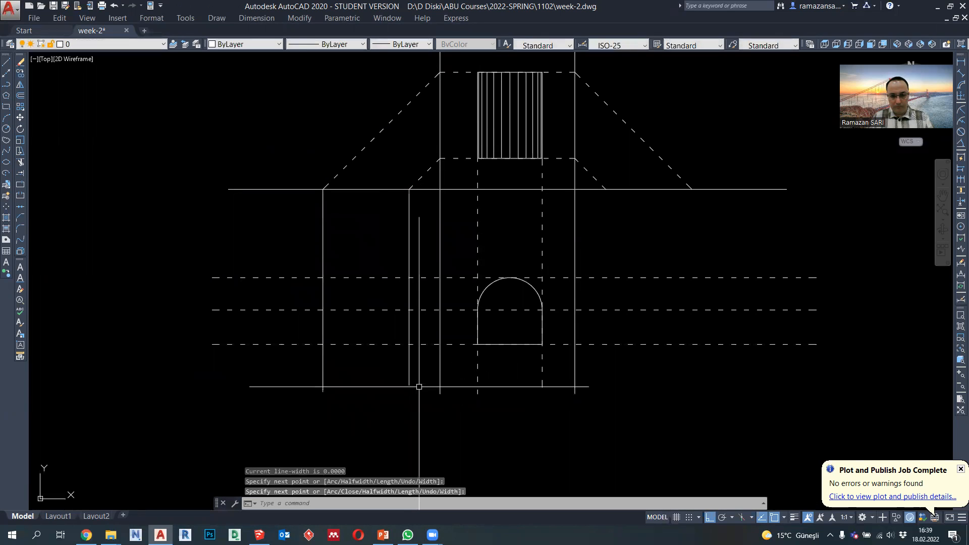
left_click(419, 386)
left_click(356, 373)
key("Escape")
key("Escape")
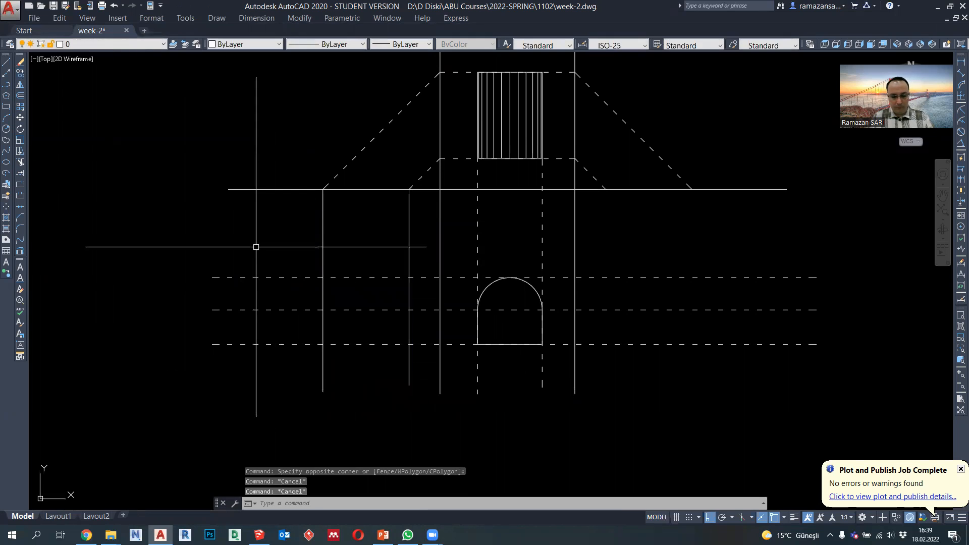
Match the properties of a dashed horizontal projection line to the two new vertical lines on the left.
type("ma")
key("Return")
left_click(338, 276)
left_click(422, 249)
left_click(300, 229)
key("Escape")
Copy the inner left dashed vertical line to the lower ends of both right 45° lines.
left_click(409, 225)
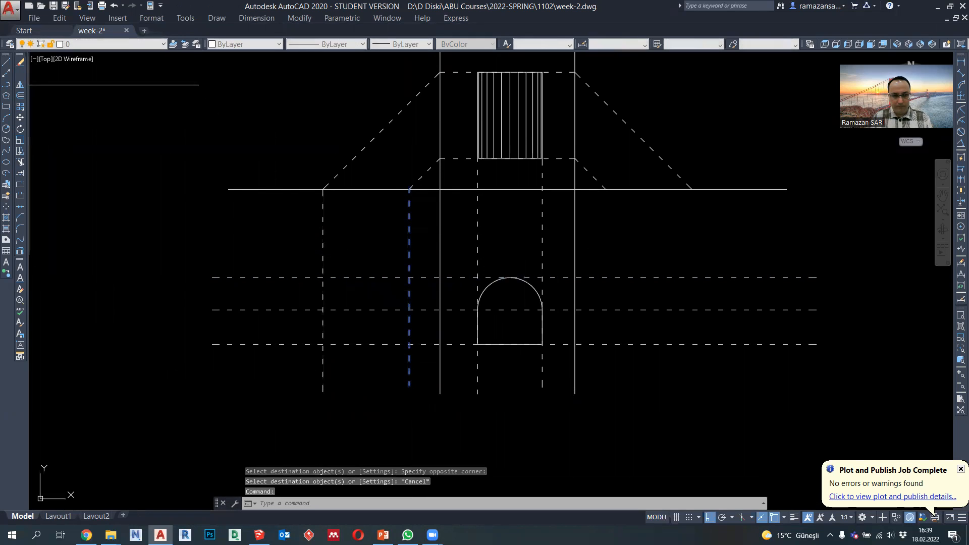
type("co")
key("Return")
left_click(409, 189)
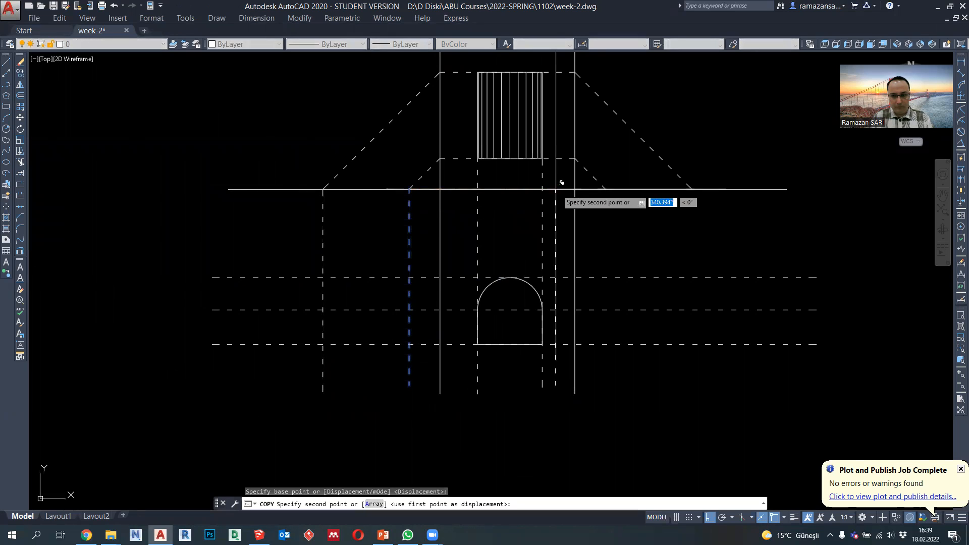
left_click(606, 189)
left_click(692, 189)
key("Escape")
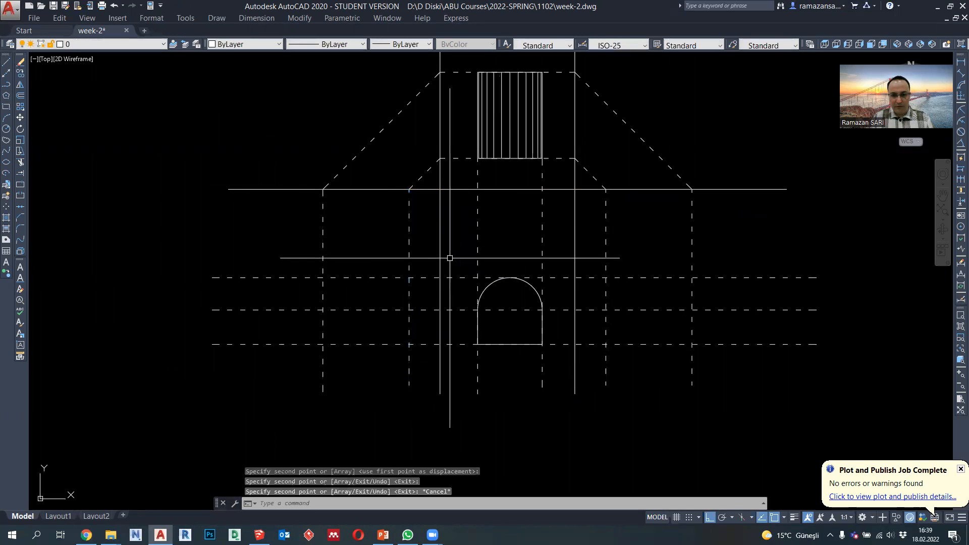
Draw the left-hand side view's lower wall rectangle as a polyline between the base and springing projection lines.
left_click(6, 85)
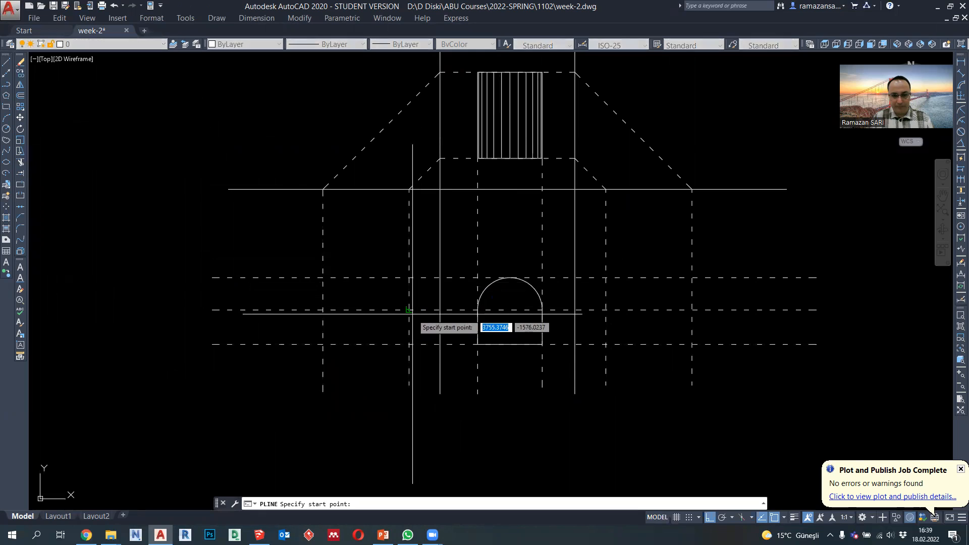
left_click(408, 344)
left_click(408, 310)
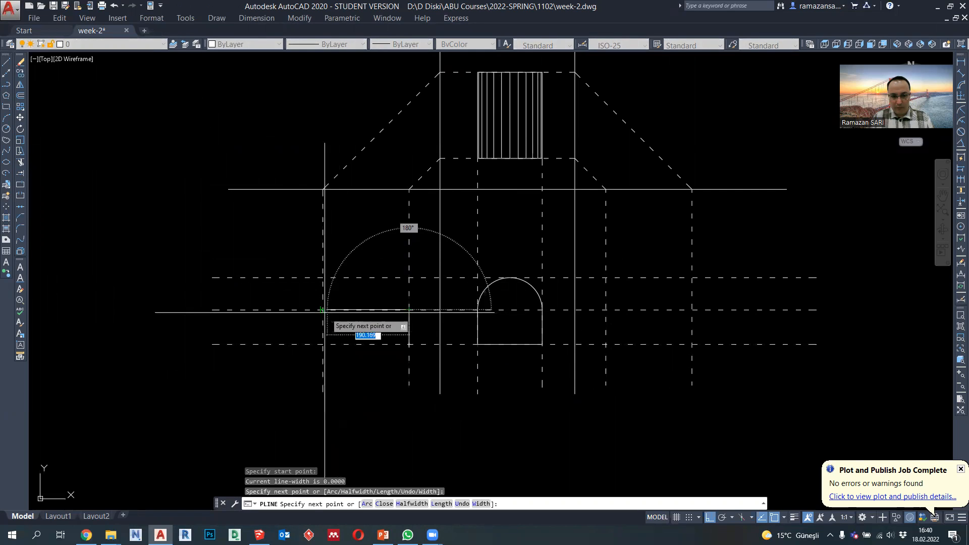
left_click(323, 310)
left_click(323, 345)
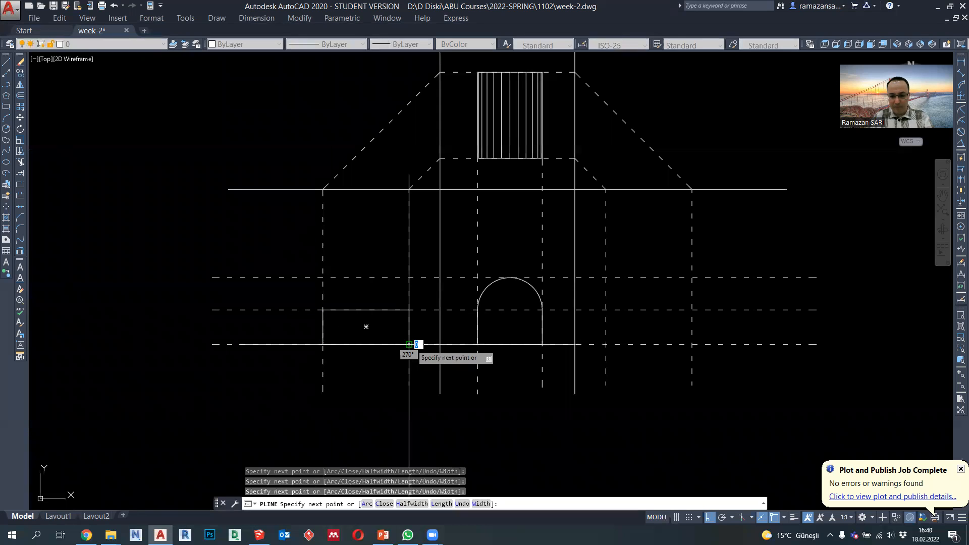
key("Return")
Outline the left-hand side view's vault portion with a polyline from the springing level up to the apex level.
key("Return")
left_click(323, 309)
left_click(323, 278)
left_click(409, 277)
left_click(408, 310)
key("Return")
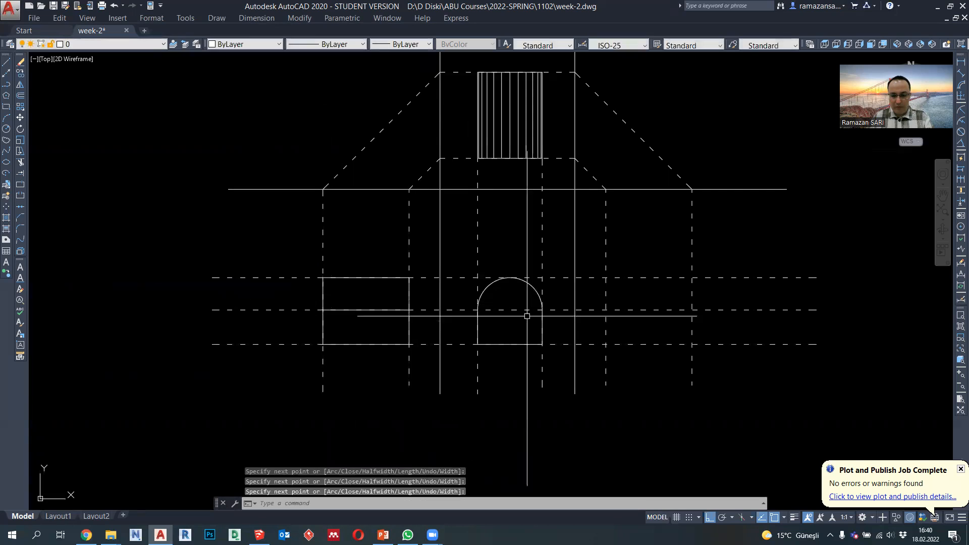
Draw the right-hand side view's lower wall rectangle as a polyline between the base and springing projection lines.
key("Return")
left_click(693, 345)
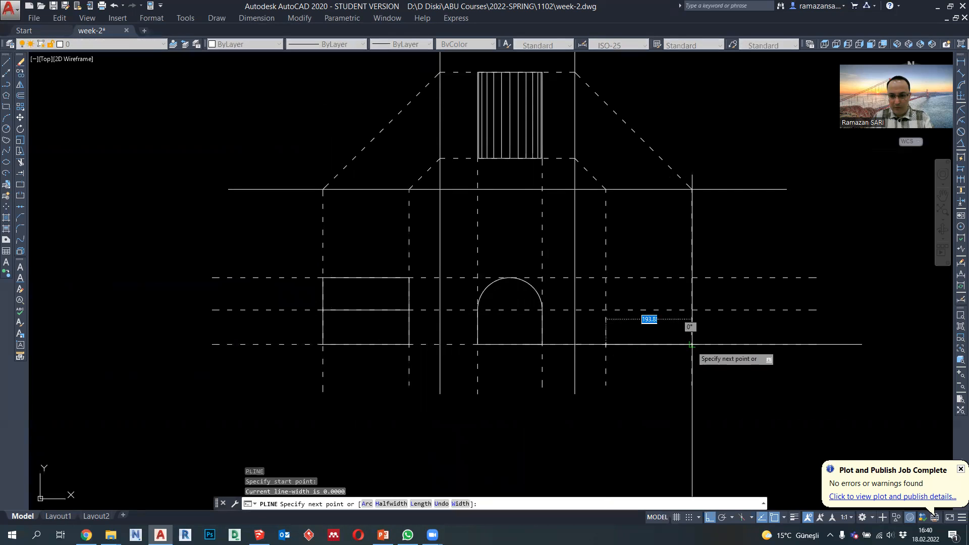
left_click(692, 310)
left_click(606, 345)
key("Return")
Outline the right-hand side view's vault portion with a polyline from the springing level up to the apex level.
key("Return")
left_click(605, 310)
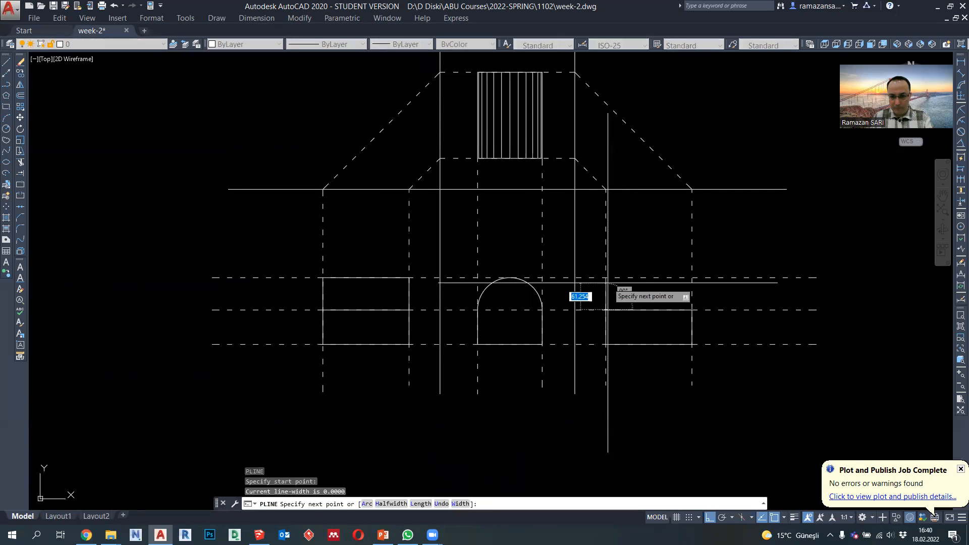
left_click(605, 277)
left_click(692, 277)
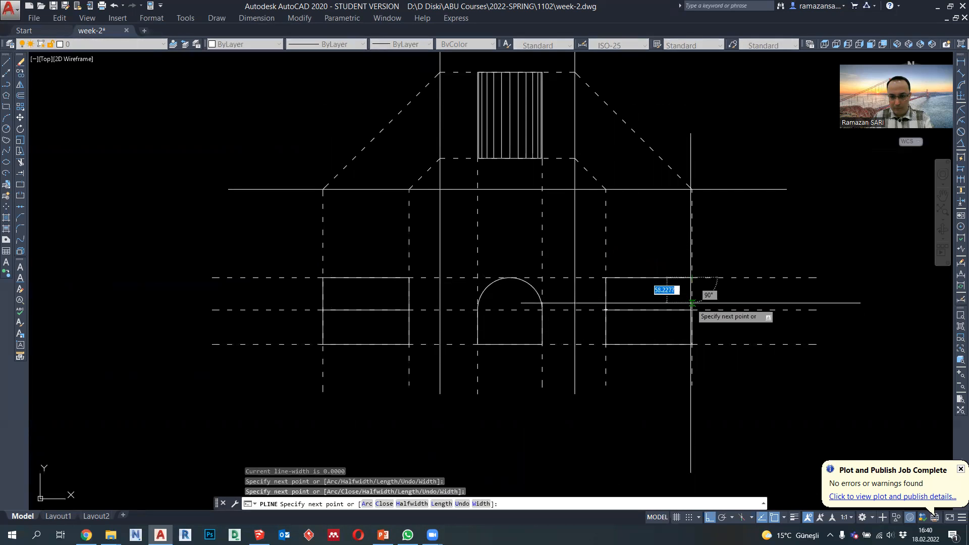
left_click(691, 310)
key("Return")
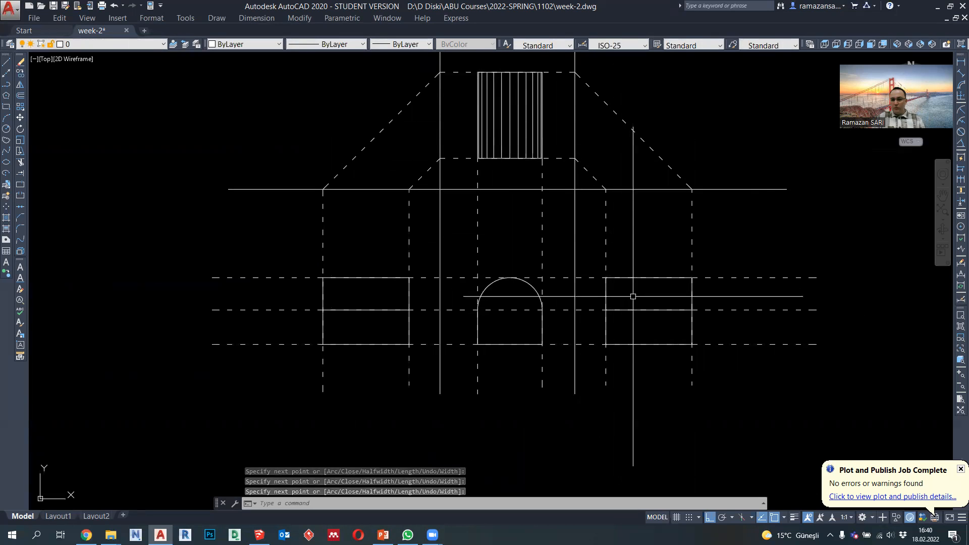
scroll(580, 300, "up", 4)
scroll(472, 301, "up", 2)
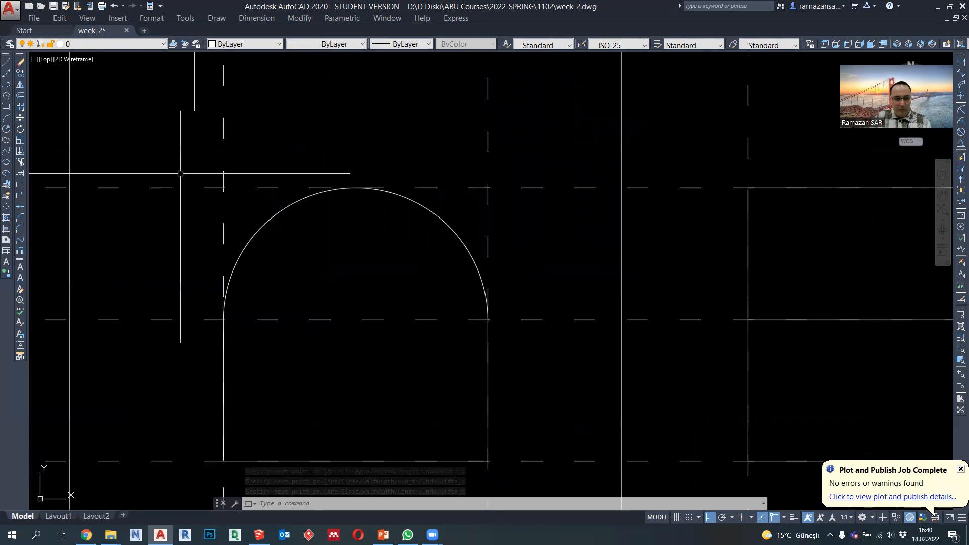
left_click(6, 85)
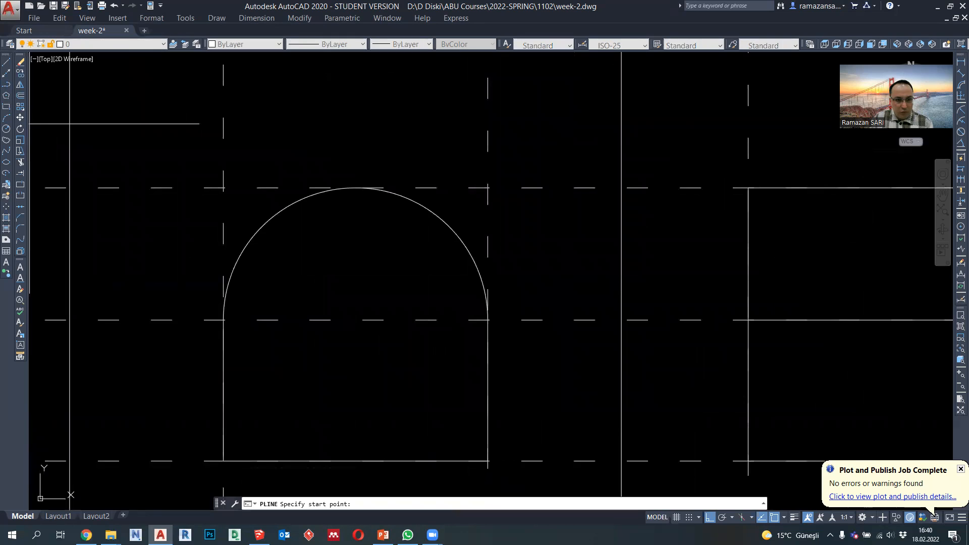
left_click(356, 188)
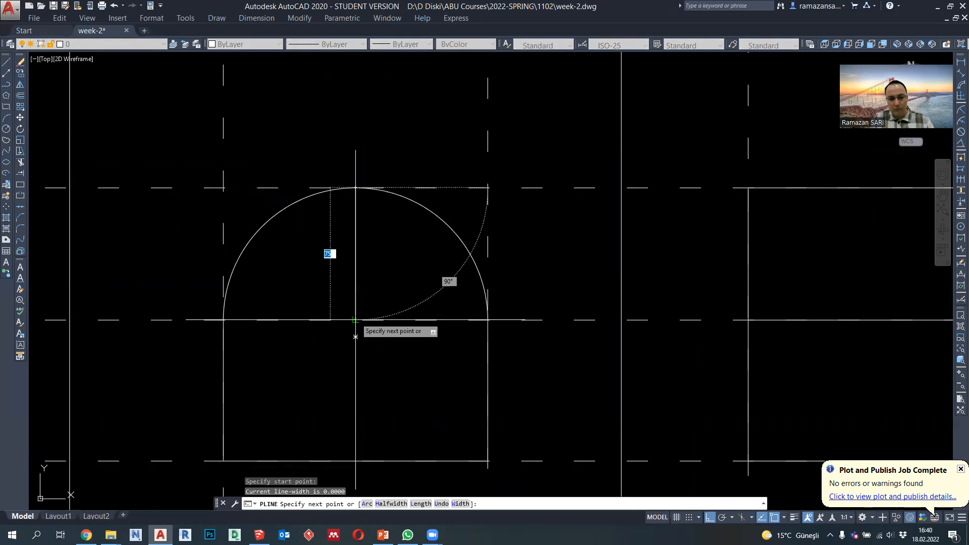
key("Escape")
Draw a horizontal polyline 75 long from the front view arc's centre to its right springing point.
left_click(6, 89)
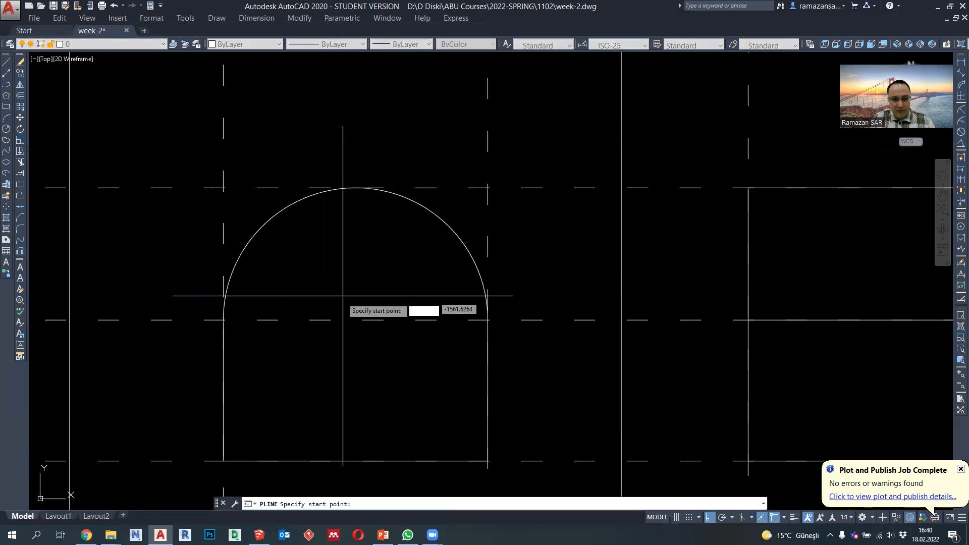
left_click(356, 319)
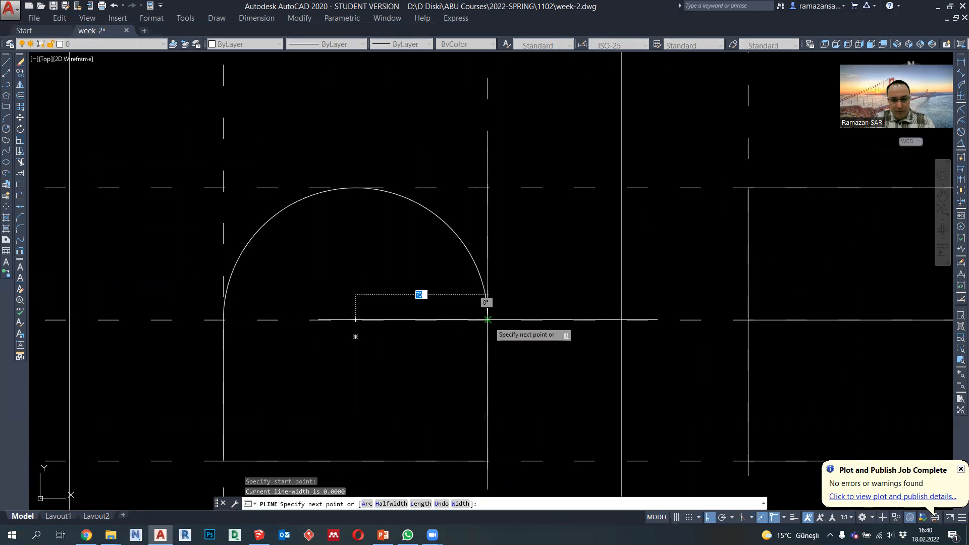
left_click(488, 319)
key("Escape")
Make a copy of the horizontal radius line rotated 15° about the front view arc's centre.
left_click(20, 129)
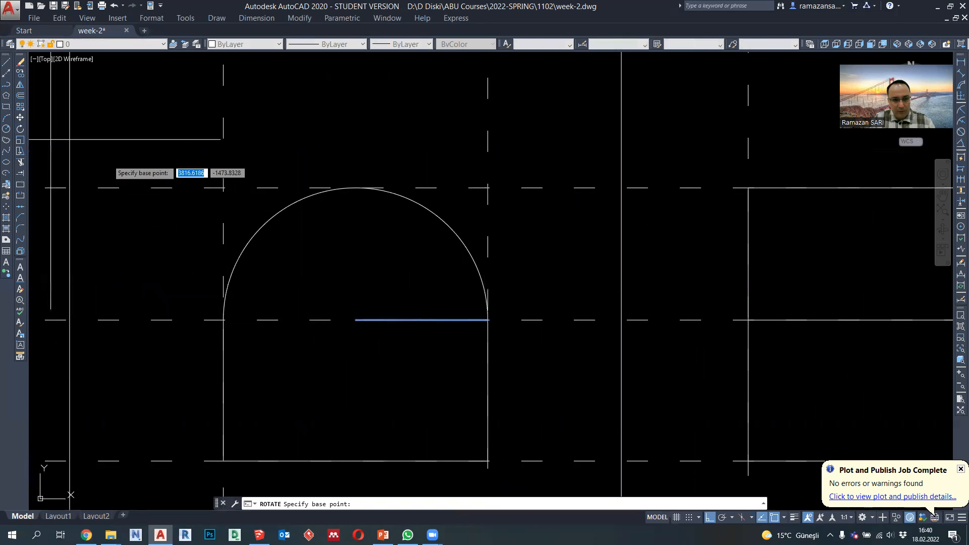
key("Return")
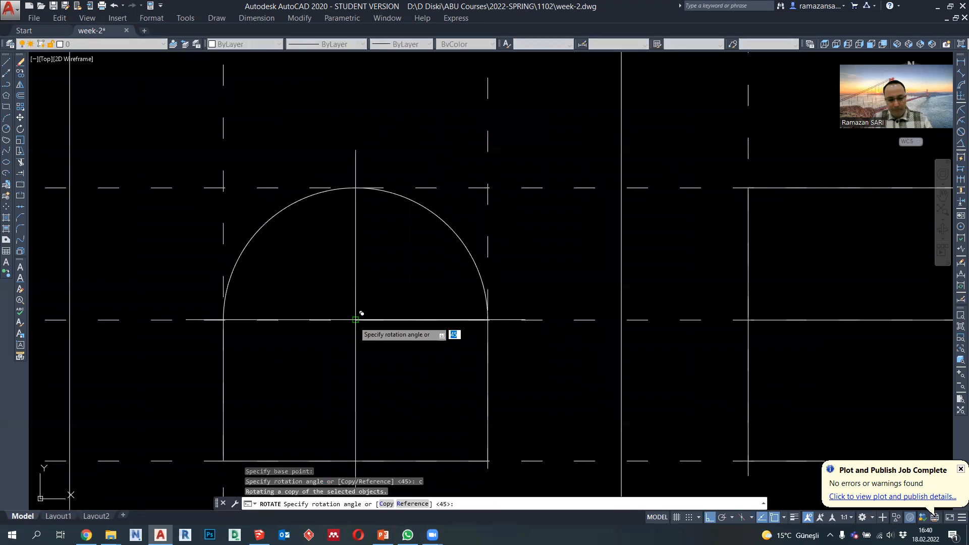
key("Return")
Rotate a copy of the first inclined radius line another 15° about the arc's centre to mark the 30° division.
left_click(407, 304)
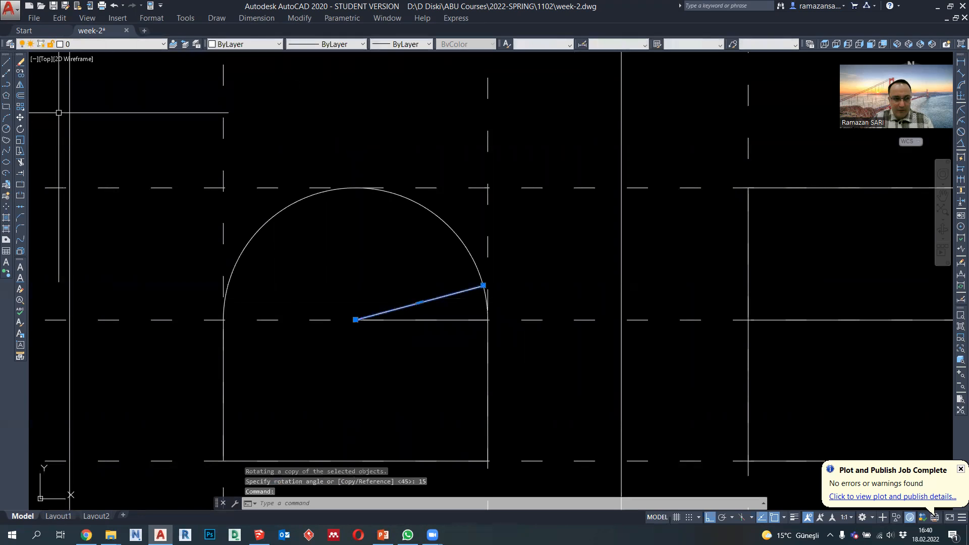
left_click(21, 131)
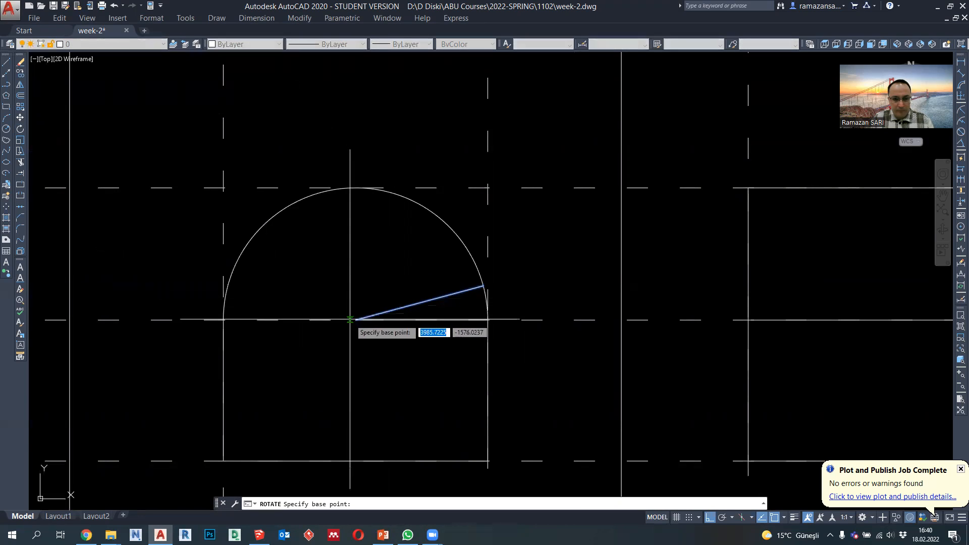
type("c")
key("Return")
type("1")
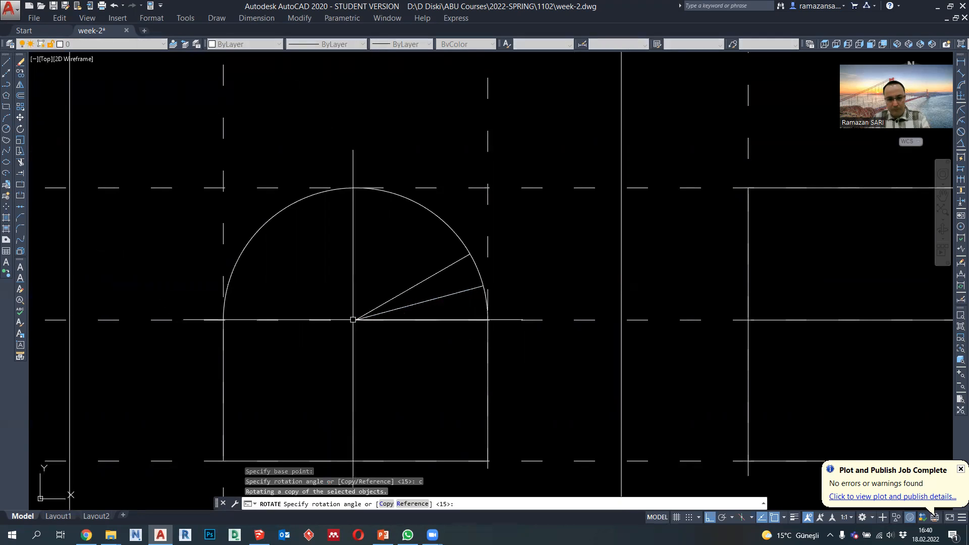
type("5")
key("Return")
Rotate a copy of the 30° radius line by 15° about the arc's centre to mark the 45° division.
left_click(21, 129)
left_click(357, 319)
type("c")
key("Return")
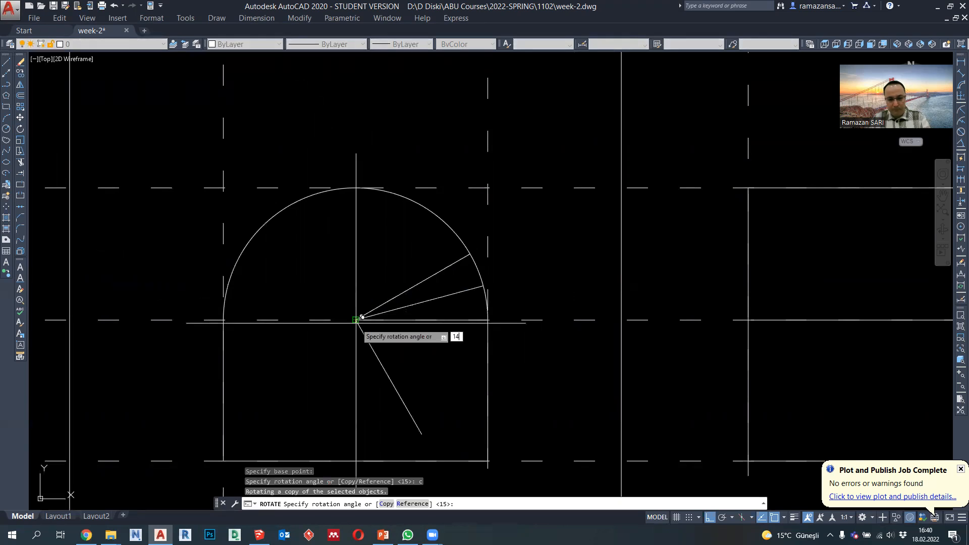
key("Return")
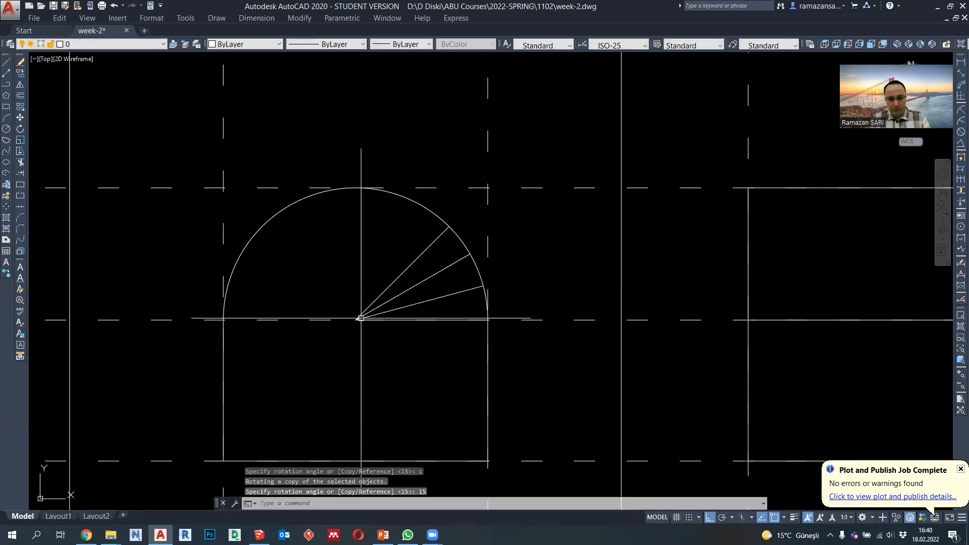
Rotate a copy of the 45° radius line by 15° about the arc's centre to mark the 60° division.
left_click(20, 129)
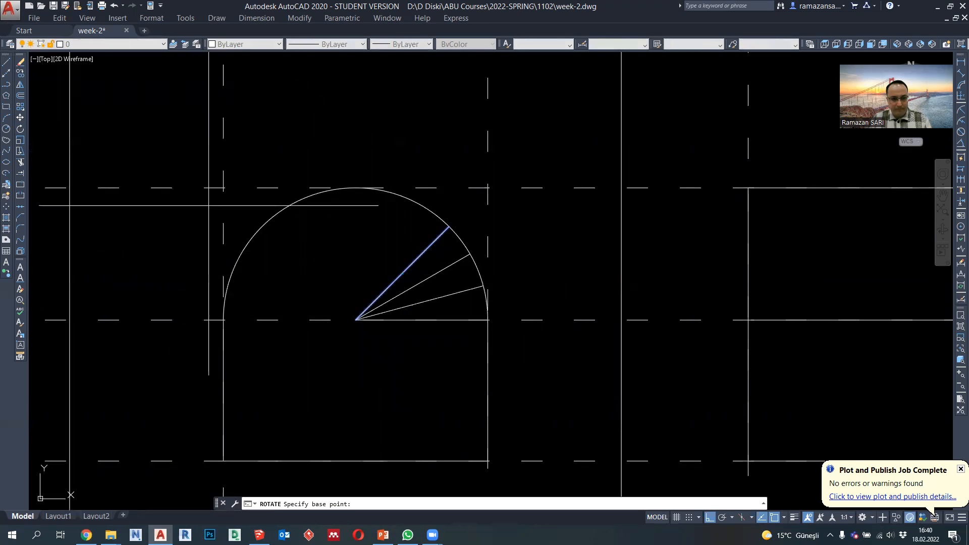
left_click(356, 319)
key("Return")
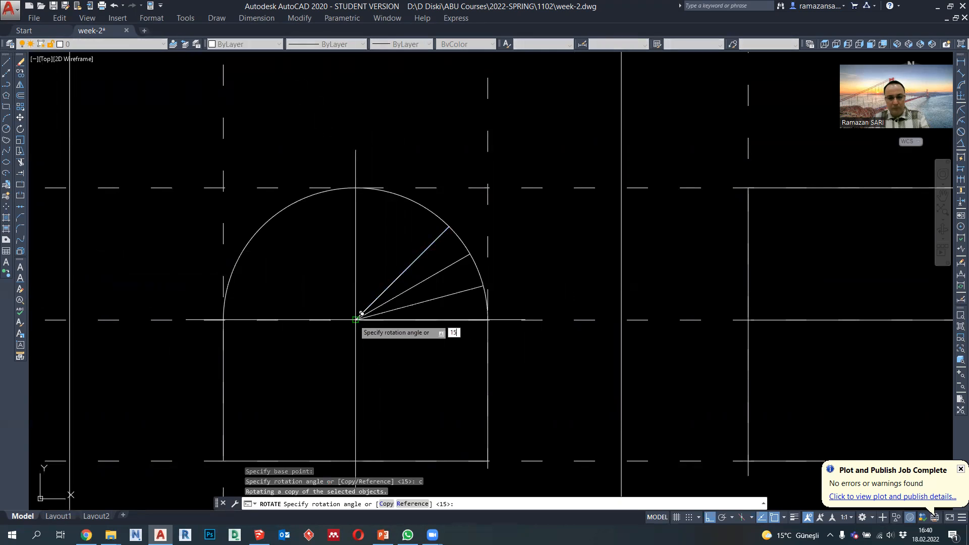
type("15")
key("Return")
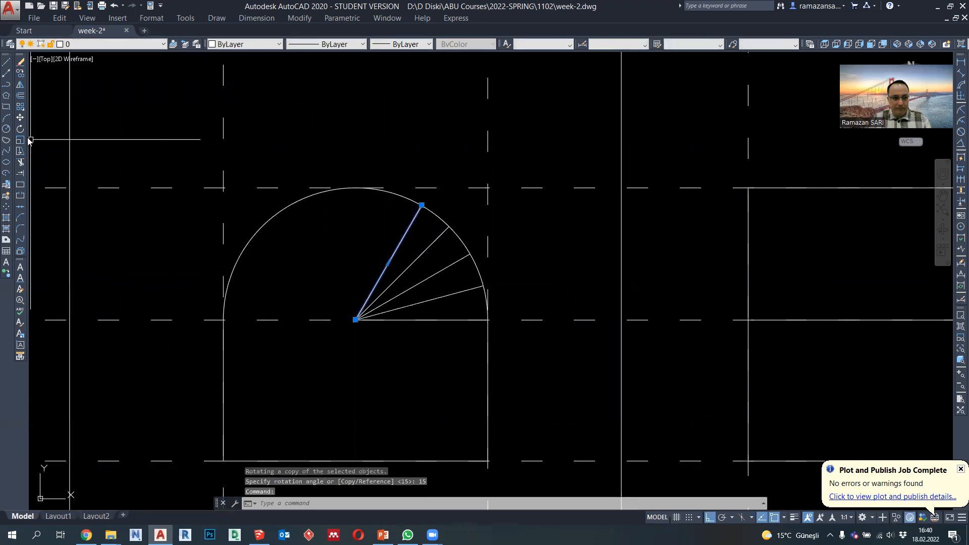
Rotate a copy of the 60° radius line by 15° about the arc's centre to mark the 75° division.
left_click(21, 129)
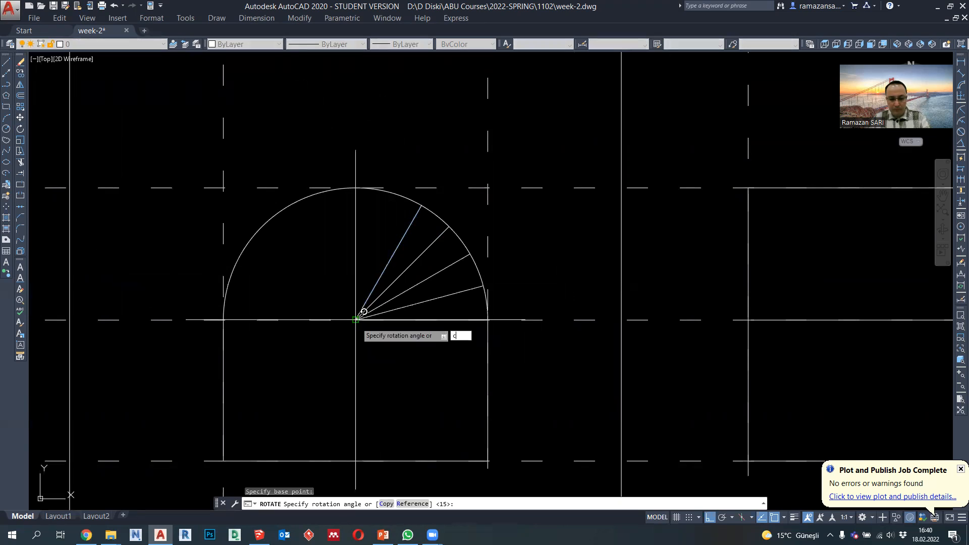
key("Return")
type("1")
key("Return")
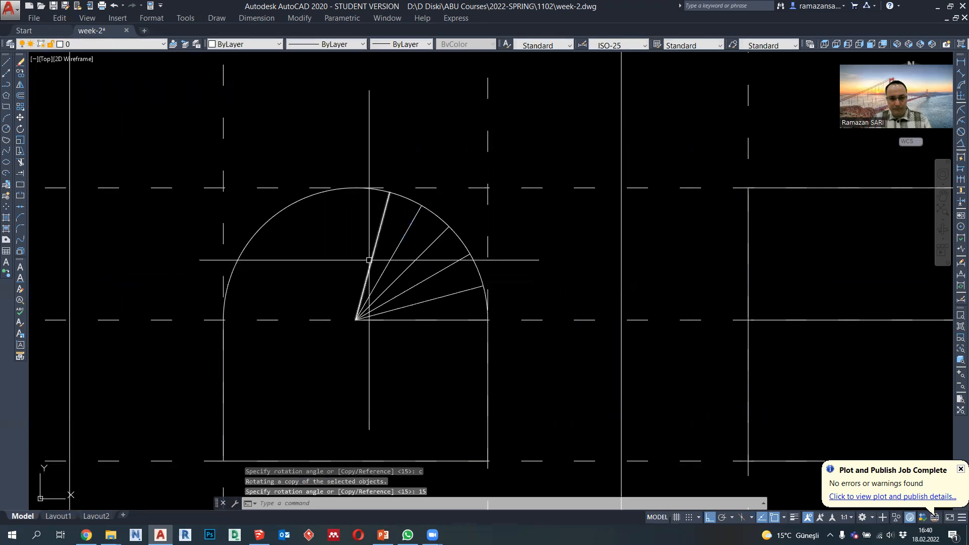
Draw a horizontal polyline from the steepest radius line's end on the arc to beyond the right-hand side view.
left_click(6, 84)
scroll(328, 252, "down", 2)
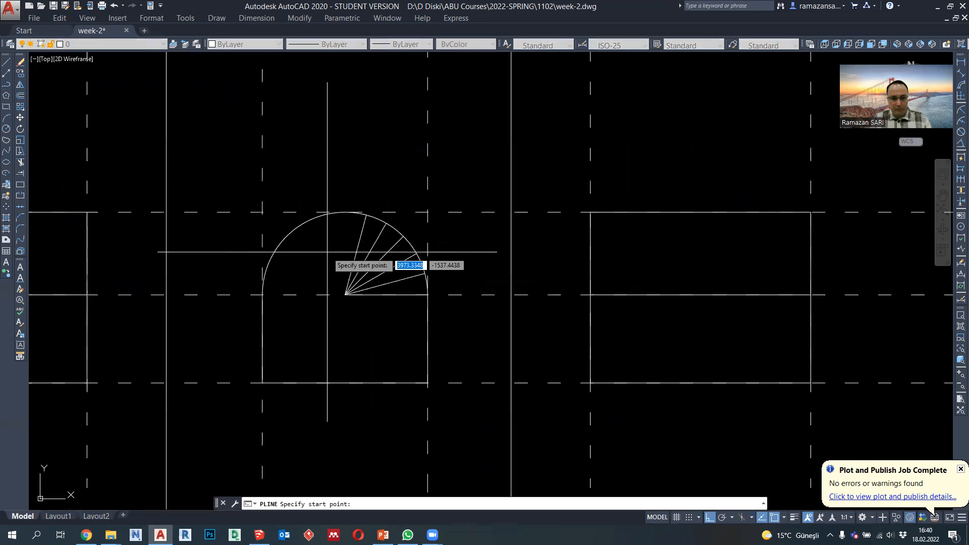
left_click(366, 214)
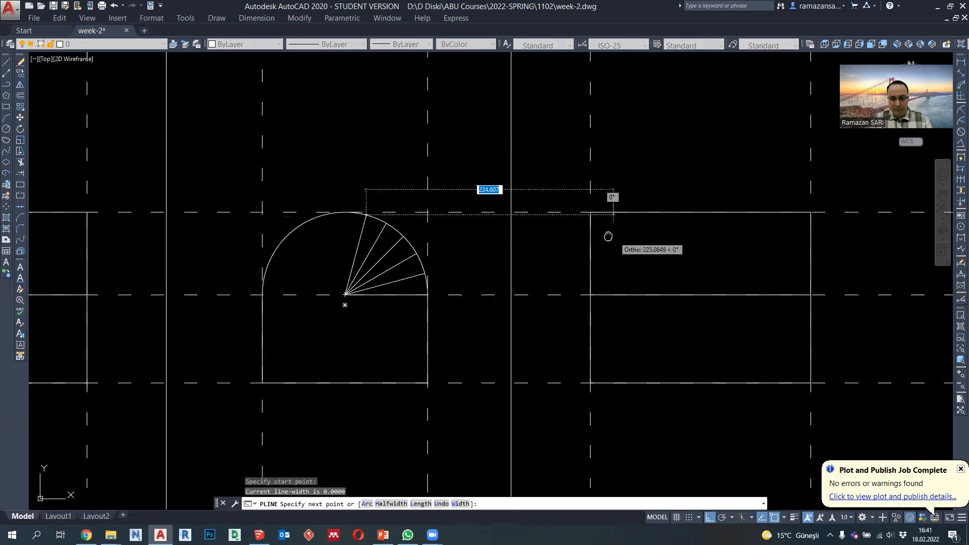
middle_click_drag(689, 238, 630, 236)
left_click(803, 237)
key("Return")
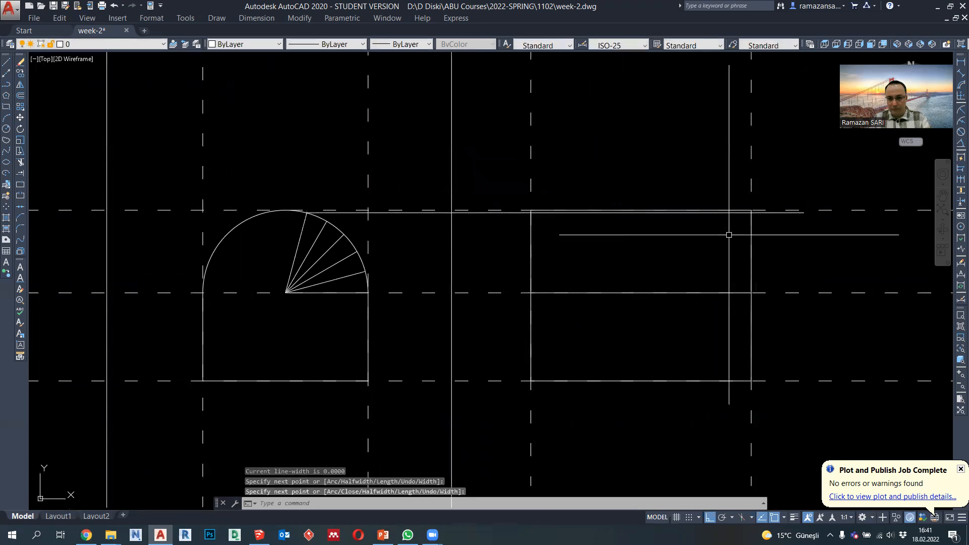
Copy the horizontal projection line from the 75° division point to the other four radius ends on the arc.
left_click(525, 214)
left_click(19, 82)
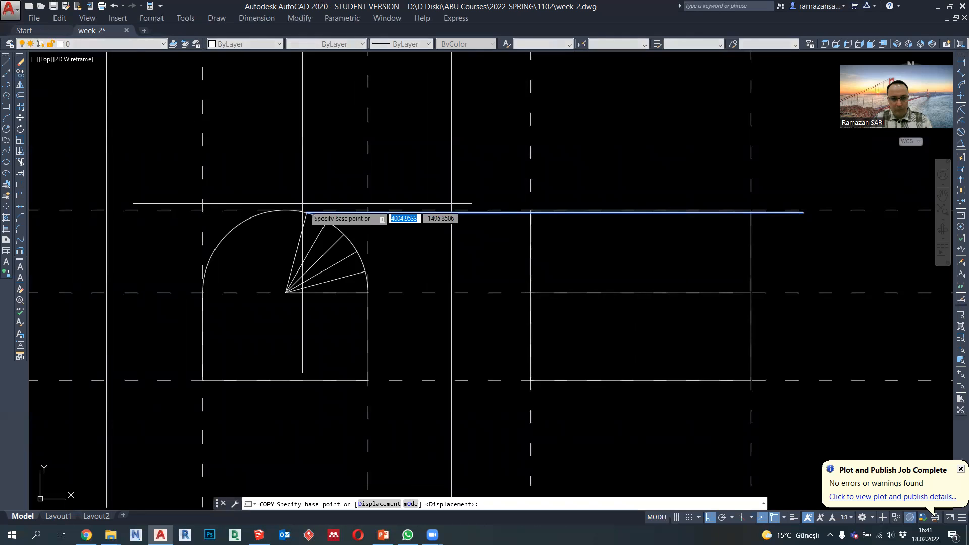
scroll(315, 210, "up", 2)
left_click(323, 225)
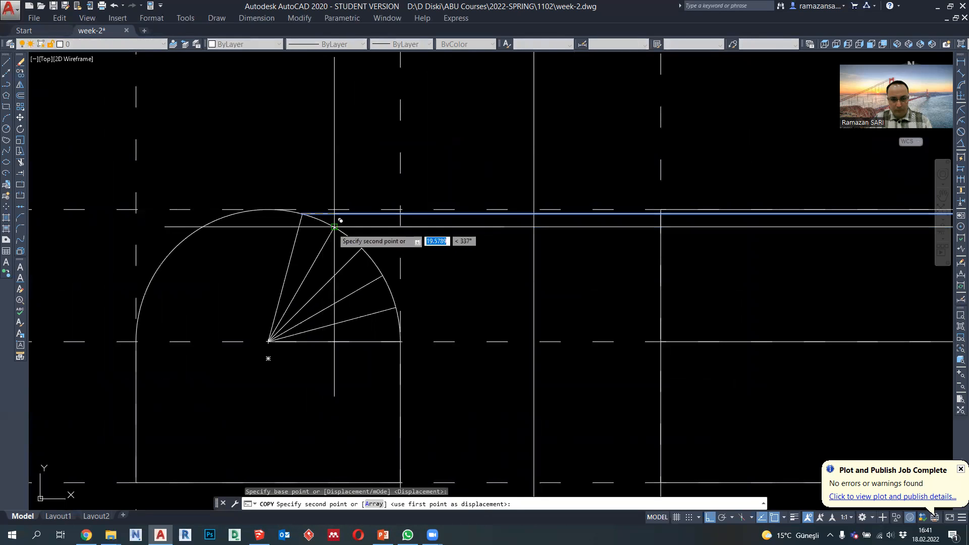
left_click(334, 226)
left_click(360, 247)
left_click(382, 275)
left_click(395, 308)
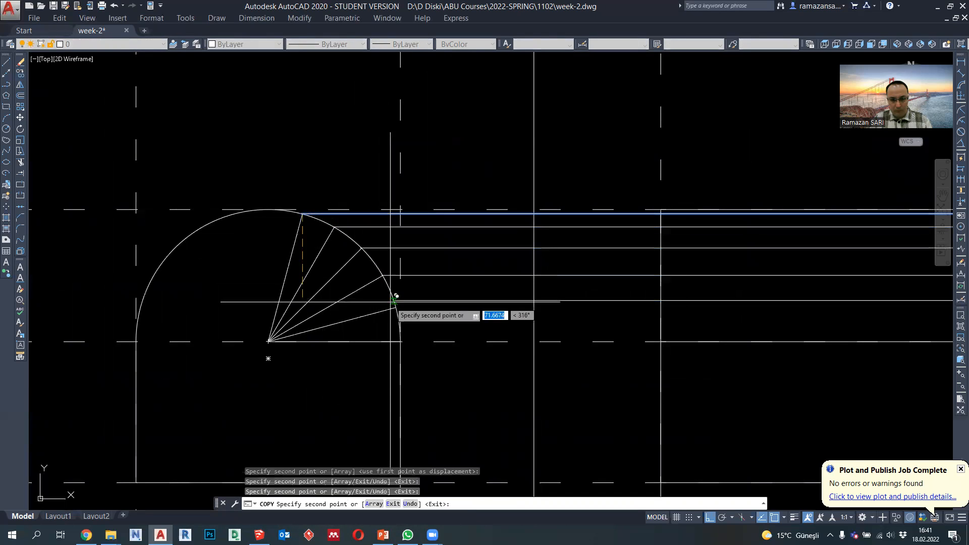
key("Escape")
Trim the five projection lines on both sides of the right-hand side view, using its vault outline as the cutting edge.
middle_click_drag(457, 314, 242, 283)
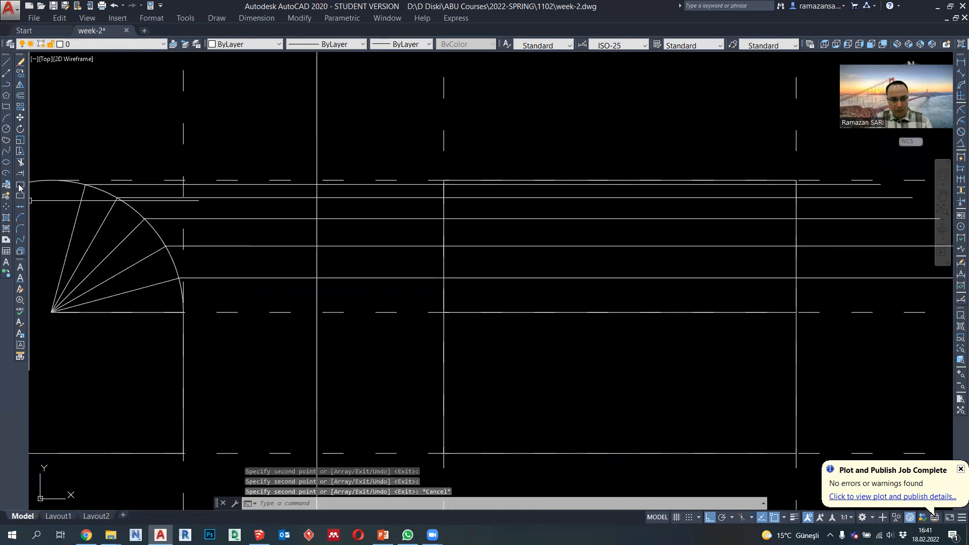
left_click(20, 162)
left_click(443, 290)
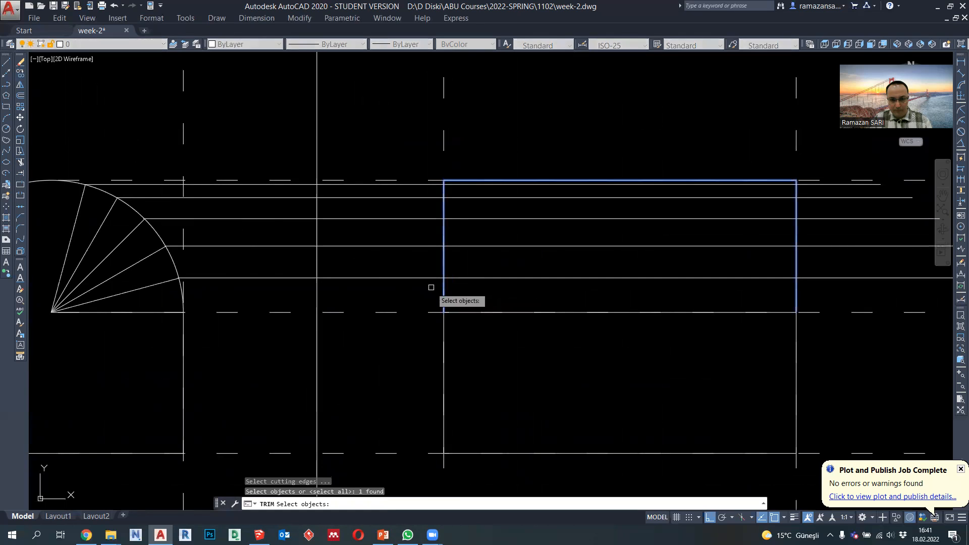
key("Return")
left_click(418, 303)
left_click(382, 191)
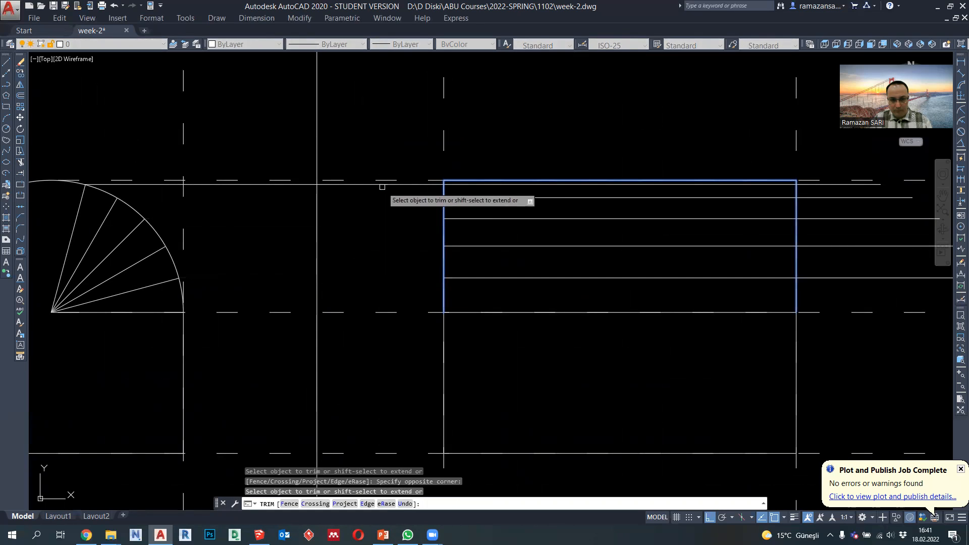
middle_click_drag(657, 232, 383, 233)
left_click(617, 284)
left_click(575, 196)
left_click(570, 186)
scroll(568, 243, "down", 4)
key("Escape")
scroll(321, 267, "up", 2)
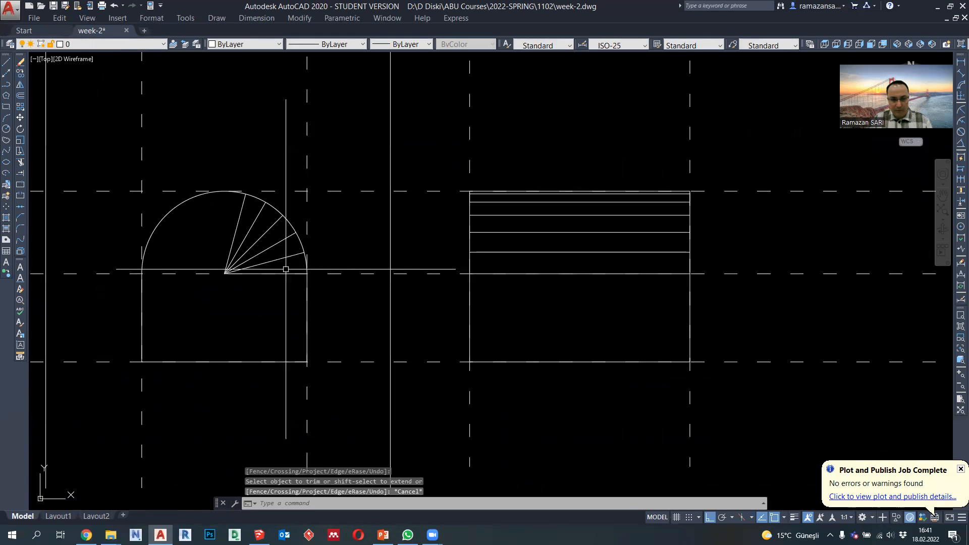
Erase the five inclined radius lines inside the front view's arc.
left_click(286, 269)
left_click(218, 227)
key("Delete")
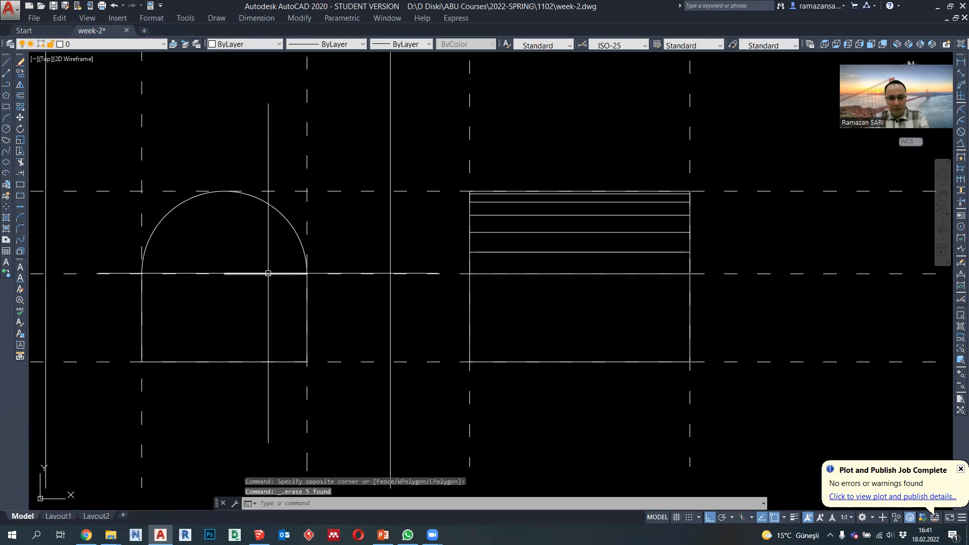
Copy the five vault division lines from the right-hand side view to the same position in the left-hand side view.
scroll(370, 230, "down", 2)
scroll(459, 242, "up", 2)
left_click(474, 250)
left_click(451, 198)
left_click(439, 188)
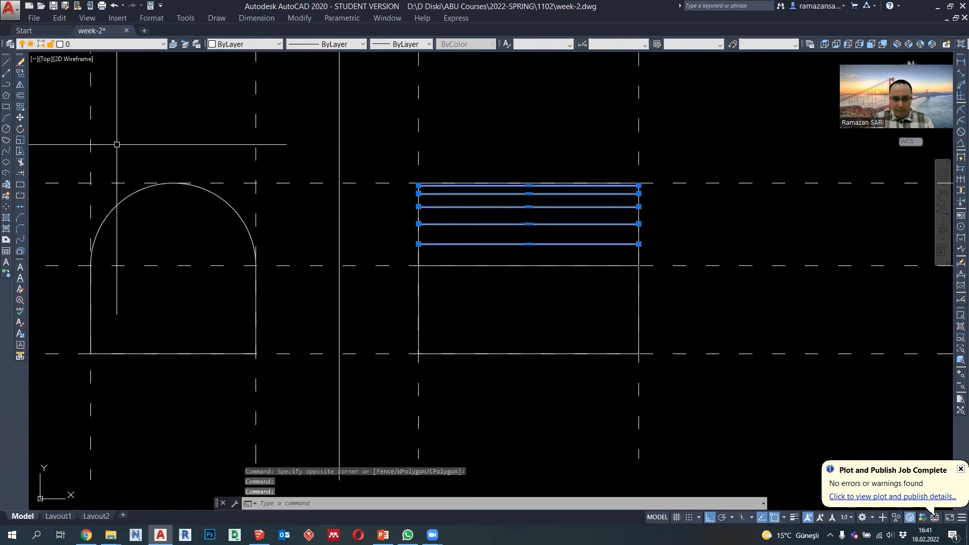
left_click(21, 73)
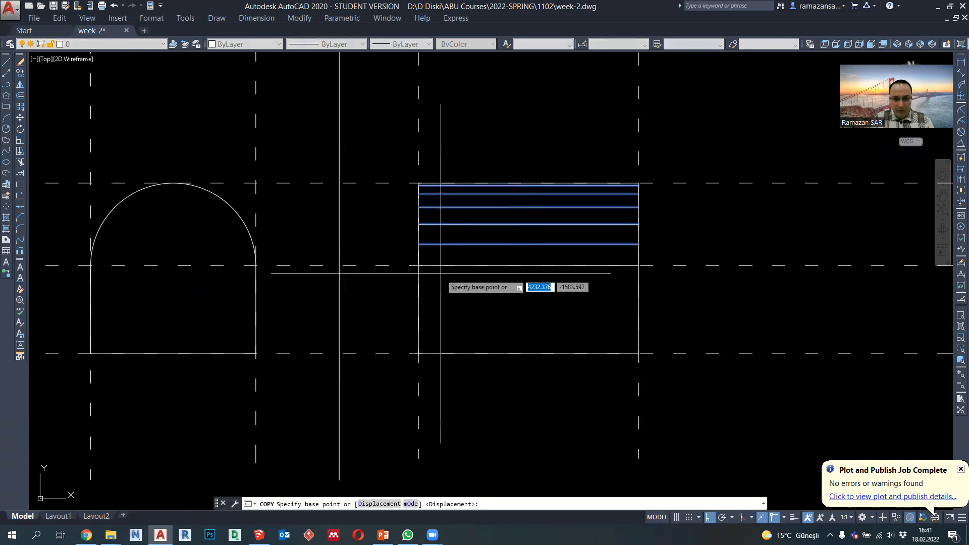
left_click(639, 265)
scroll(644, 260, "down", 2)
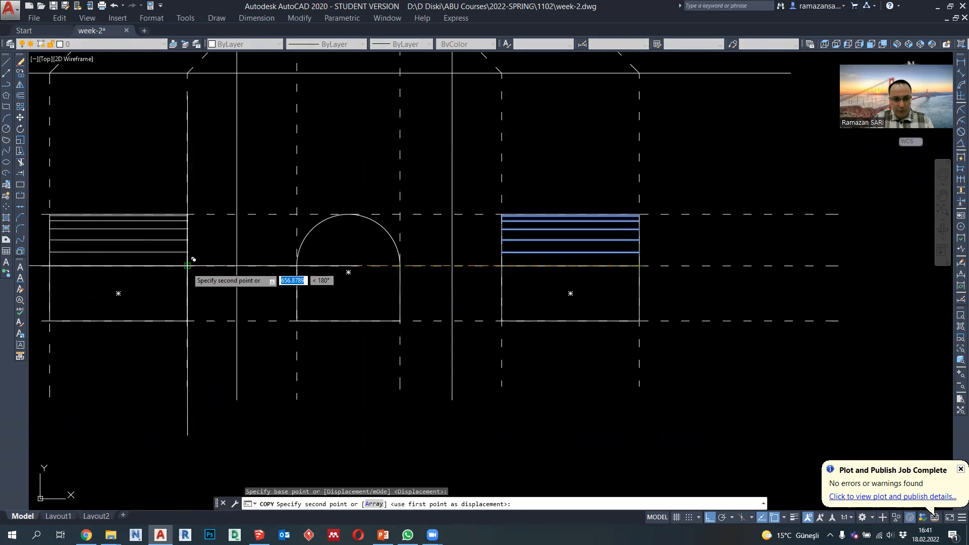
left_click(187, 266)
key("Escape")
Copy the entire vaulted building drawing with its projection lines horizontally to the empty area on its right.
scroll(224, 298, "down", 2)
middle_click_drag(229, 301, 308, 329)
scroll(269, 309, "up", 1)
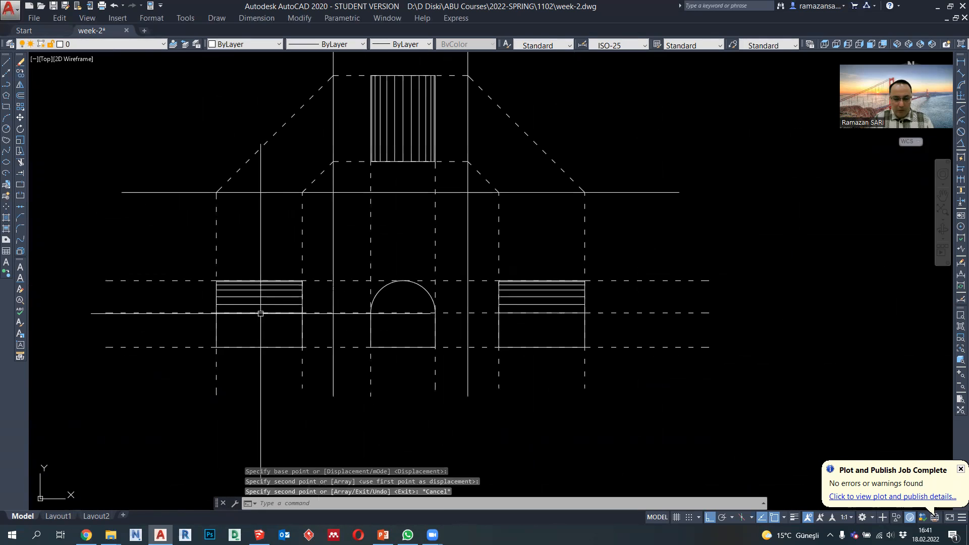
scroll(342, 298, "down", 3)
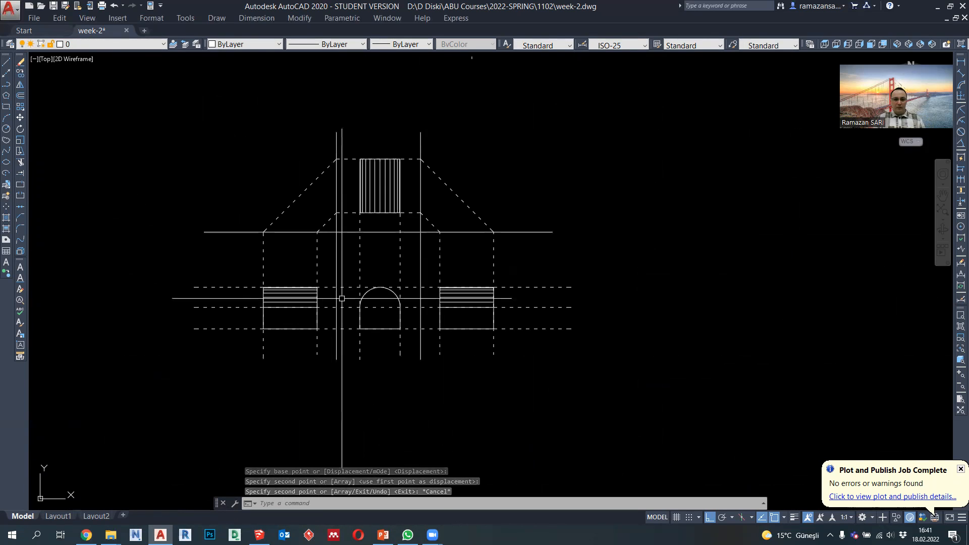
left_click(230, 177)
left_click(500, 349)
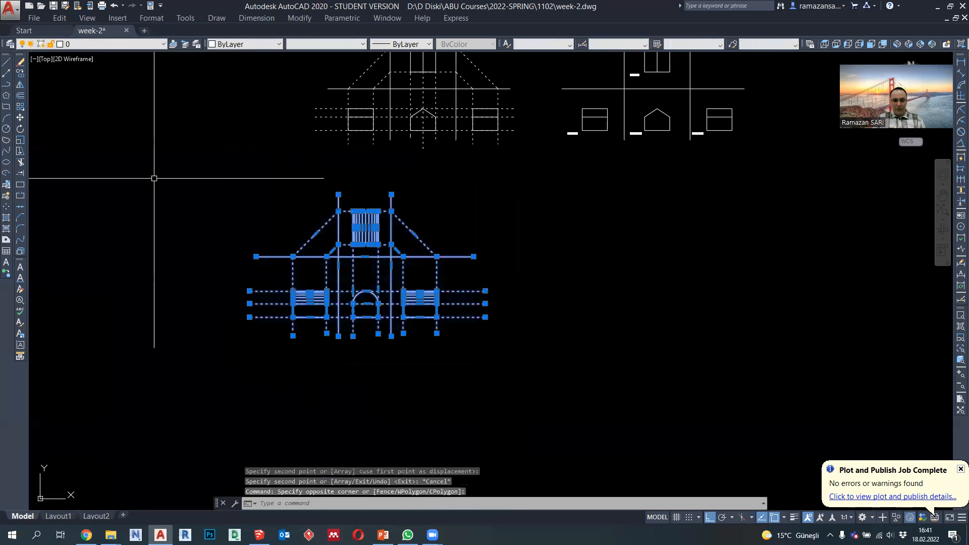
left_click(20, 74)
scroll(163, 205, "down", 2)
left_click(274, 323)
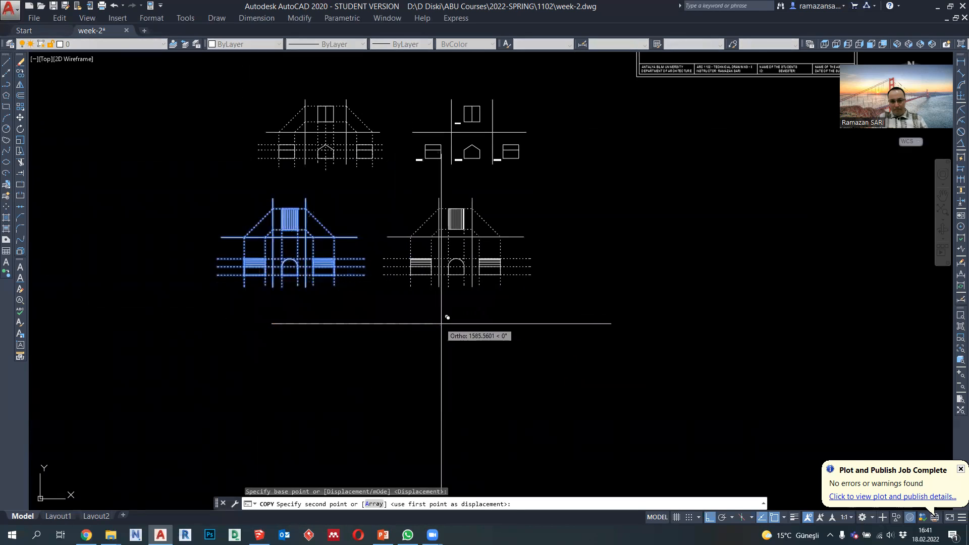
left_click(464, 323)
key("Escape")
Erase the three long horizontal dashed projection lines from the copied drawing.
scroll(425, 278, "up", 2)
left_click(421, 295)
left_click(386, 230)
key("Delete")
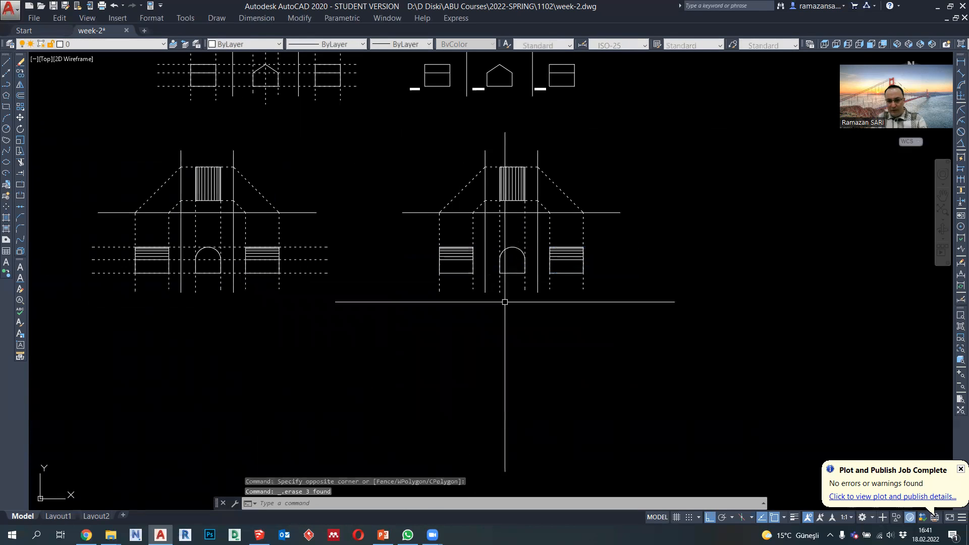
Erase the vertical dashed projection lines around the front and side views of the copied drawing.
left_click(599, 332)
left_click(553, 285)
key("Delete")
left_click(530, 300)
left_click(496, 284)
key("Delete")
left_click(480, 299)
left_click(433, 285)
key("Delete")
left_click(546, 290)
left_click(555, 255)
key("Delete")
Erase the diagonal and short horizontal dashed projection lines on both sides of the copied drawing's top view.
scroll(528, 202, "up", 2)
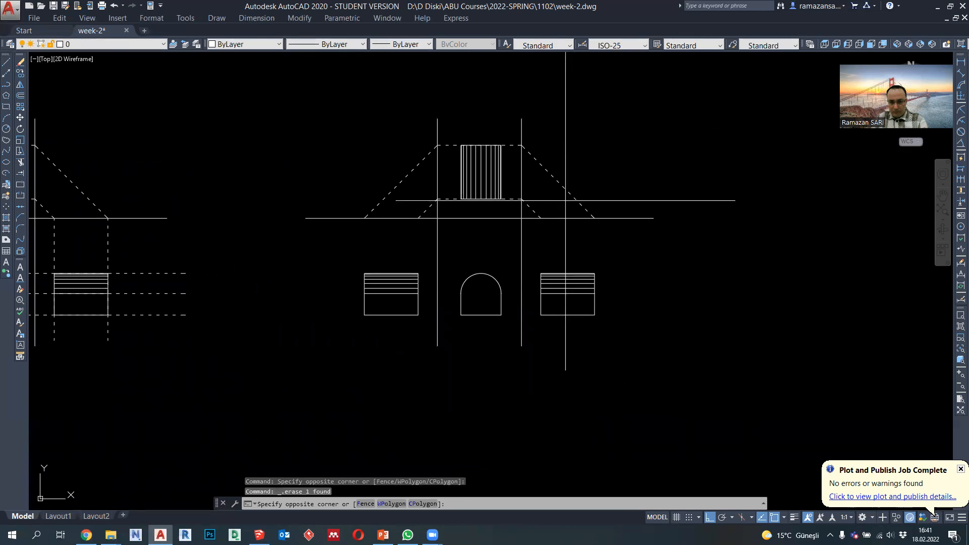
left_click(516, 205)
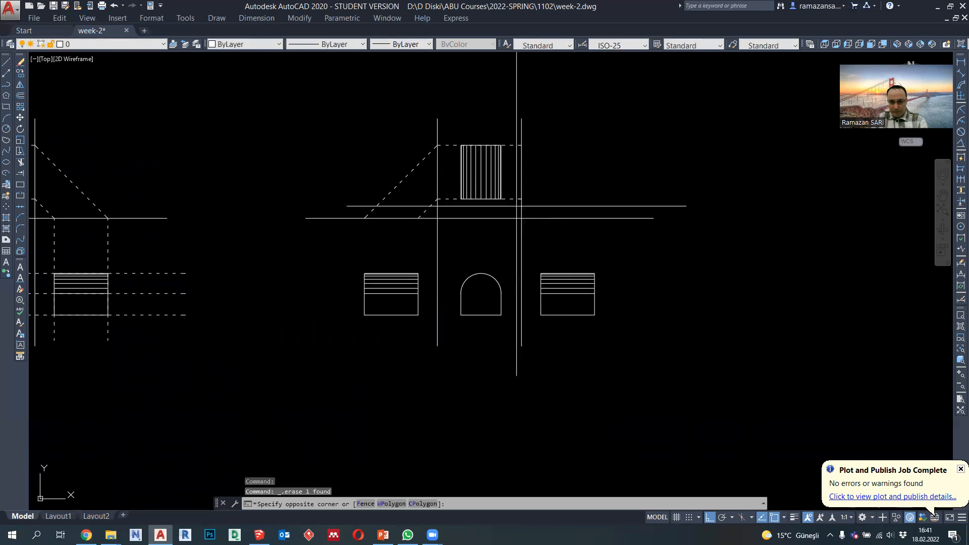
left_click(509, 124)
key("Delete")
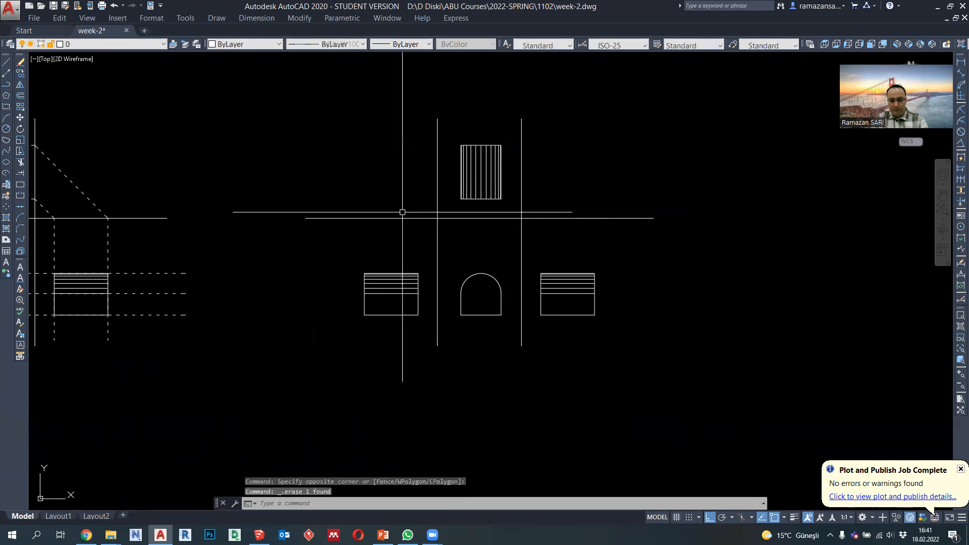
middle_click_drag(445, 233, 435, 234)
scroll(395, 302, "up", 4)
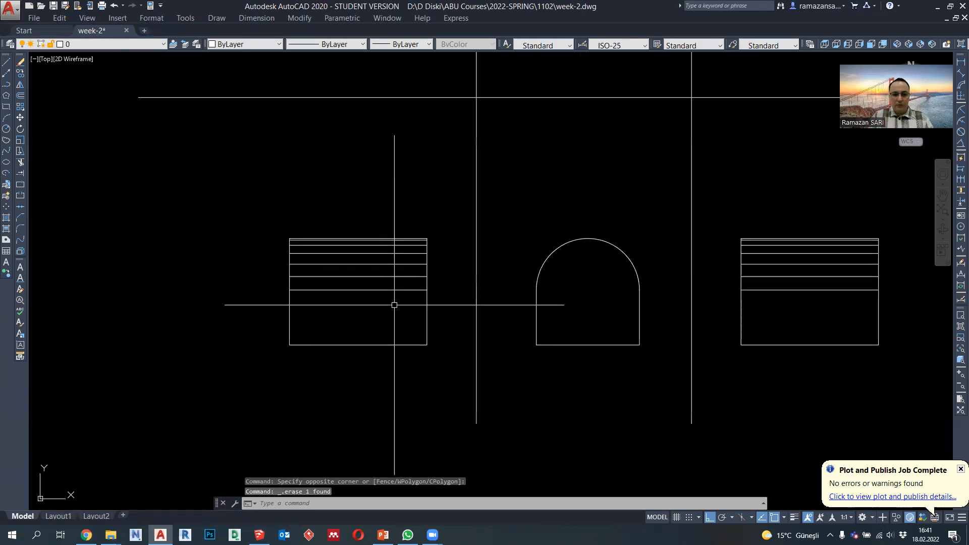
Set the lineweight of the lower body outlines in the left, front and right views to 0.30 mm.
left_click(426, 307)
left_click(740, 324)
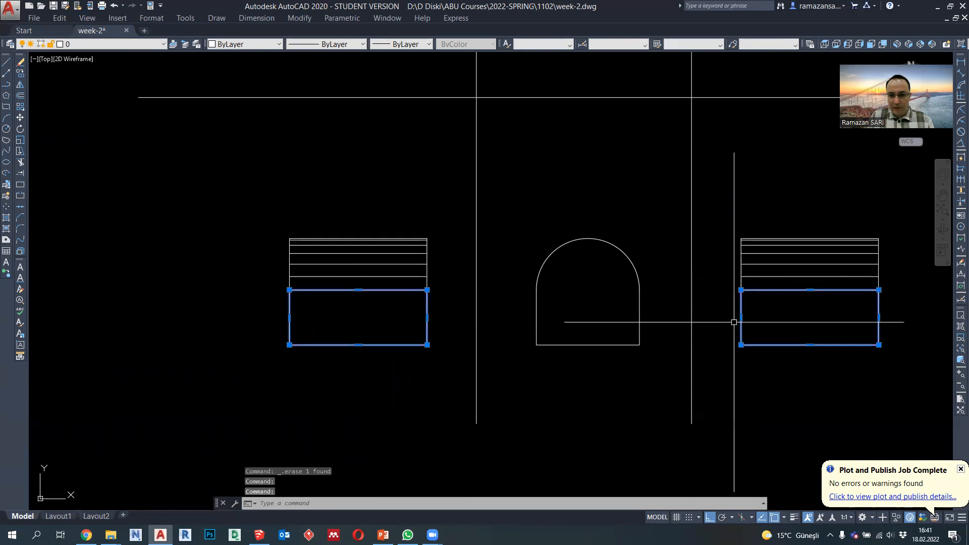
left_click(639, 318)
scroll(614, 280, "down", 2)
middle_click_drag(615, 277, 612, 322)
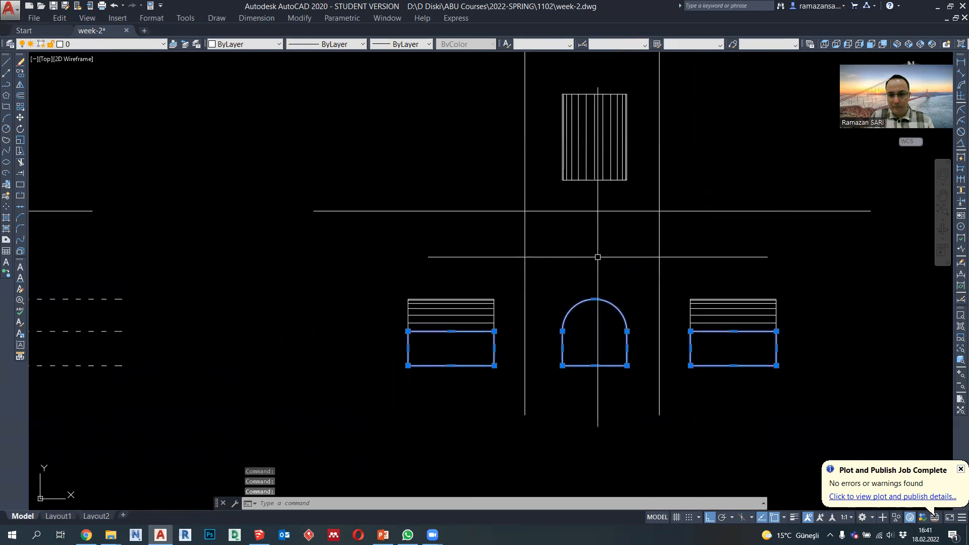
left_click(404, 44)
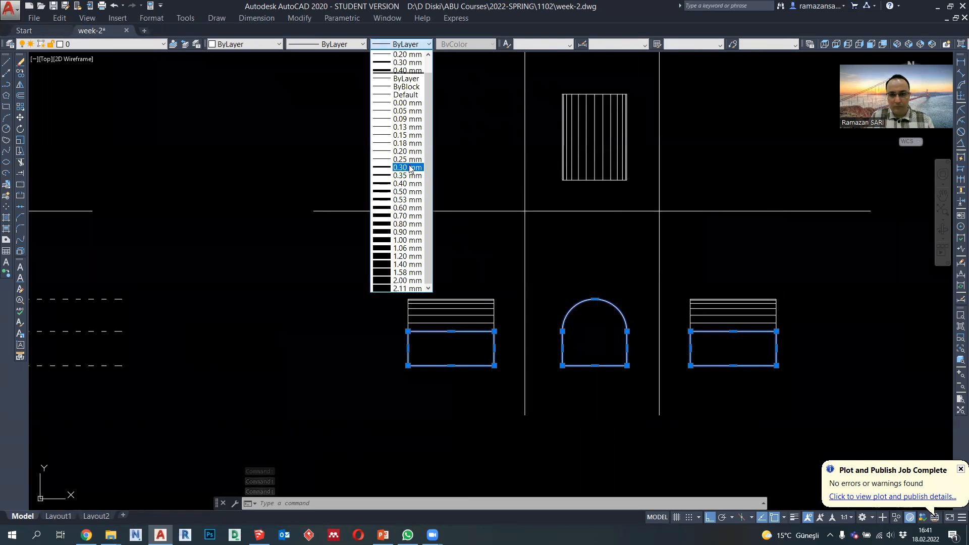
key("Escape")
key("Escape")
Set the lineweight of the top view's rectangular outline to 0.20 mm.
scroll(597, 210, "up", 2)
left_click(593, 194)
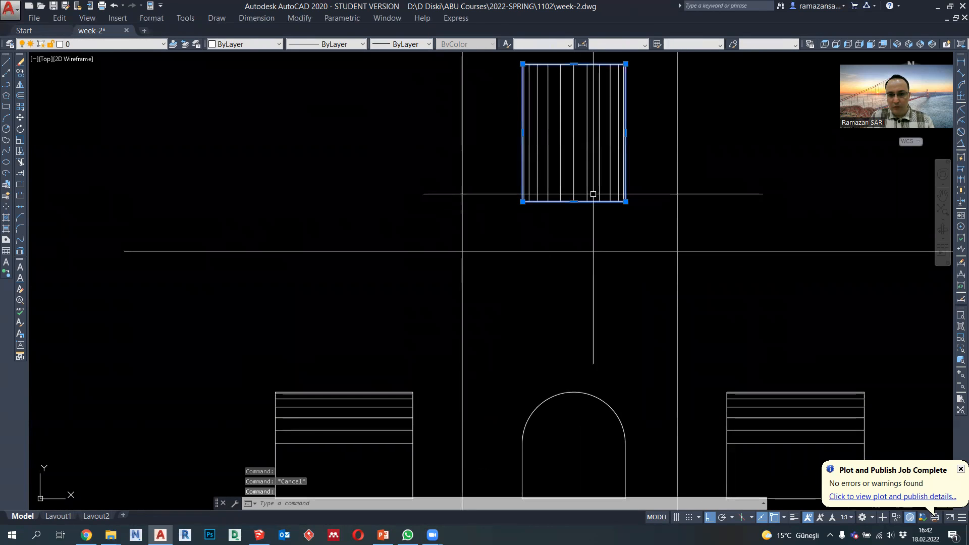
middle_click_drag(592, 194, 588, 238)
left_click(401, 44)
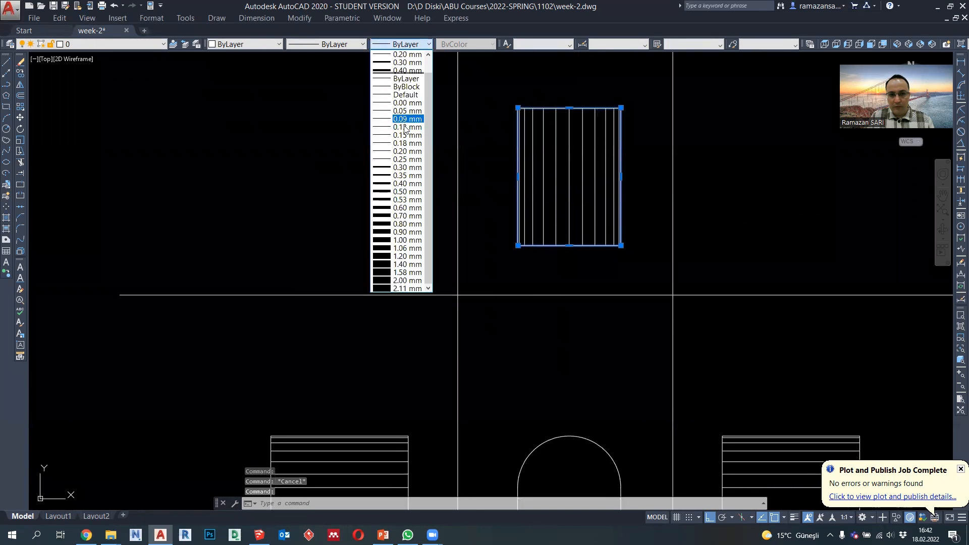
left_click(408, 151)
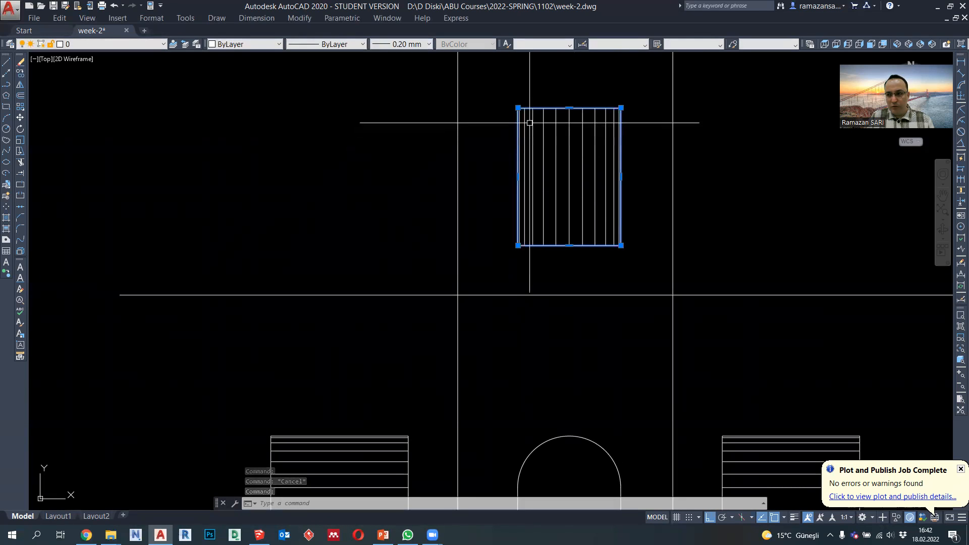
key("Escape")
Set the lineweight of all vertical division lines inside the top view to 0.09 mm.
scroll(613, 171, "up", 4)
left_click(625, 178)
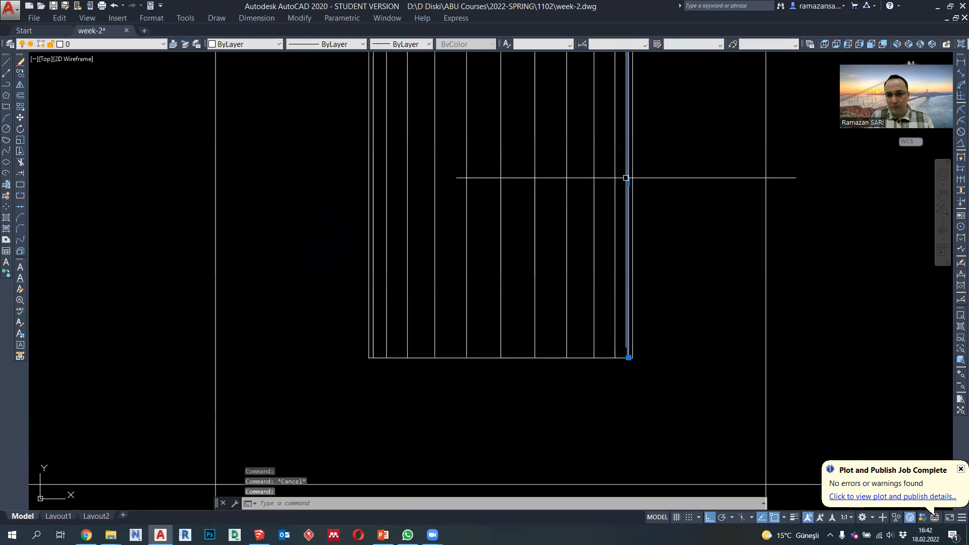
left_click(626, 184)
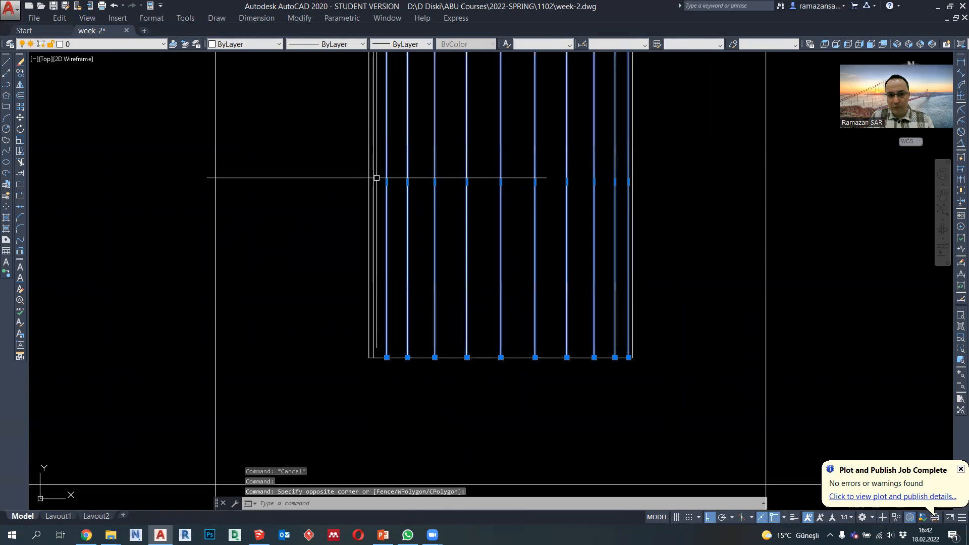
left_click(372, 171)
left_click(399, 44)
left_click(407, 117)
scroll(429, 101, "down", 6)
scroll(575, 319, "up", 4)
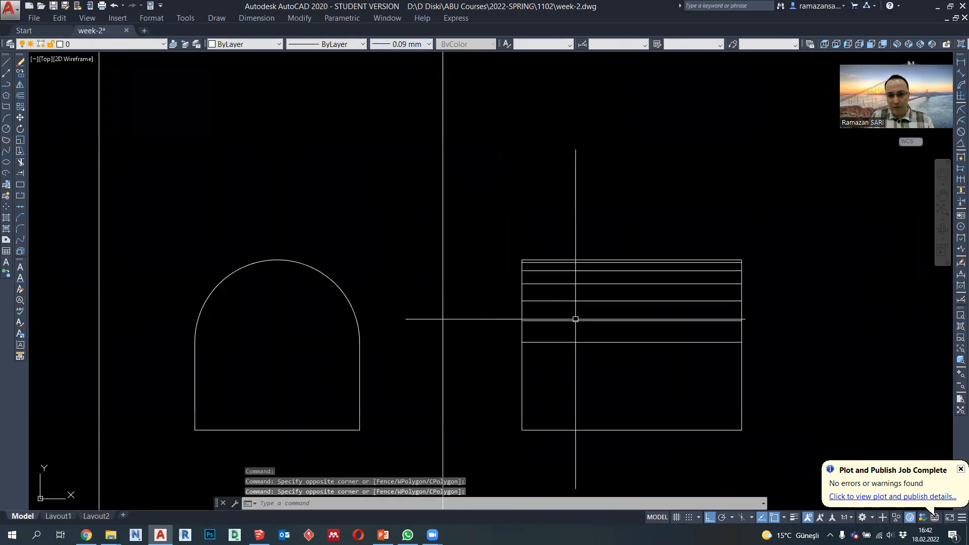
key("Escape")
Apply a thin lineweight to the vault's horizontal division lines in both the left and right views.
left_click(580, 329)
left_click(541, 266)
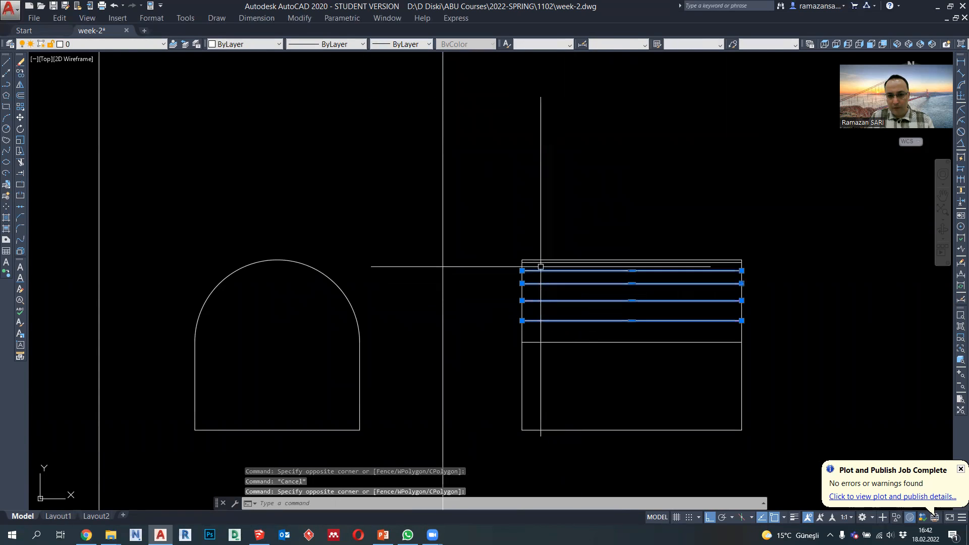
scroll(533, 264, "down", 5)
scroll(326, 300, "up", 5)
left_click(371, 327)
left_click(331, 218)
left_click(401, 44)
left_click(404, 108)
scroll(462, 190, "down", 2)
scroll(471, 202, "up", 2)
key("Escape")
Set the lineweight of the upper vault outlines in the left and right views to 0.18 mm.
left_click(471, 202)
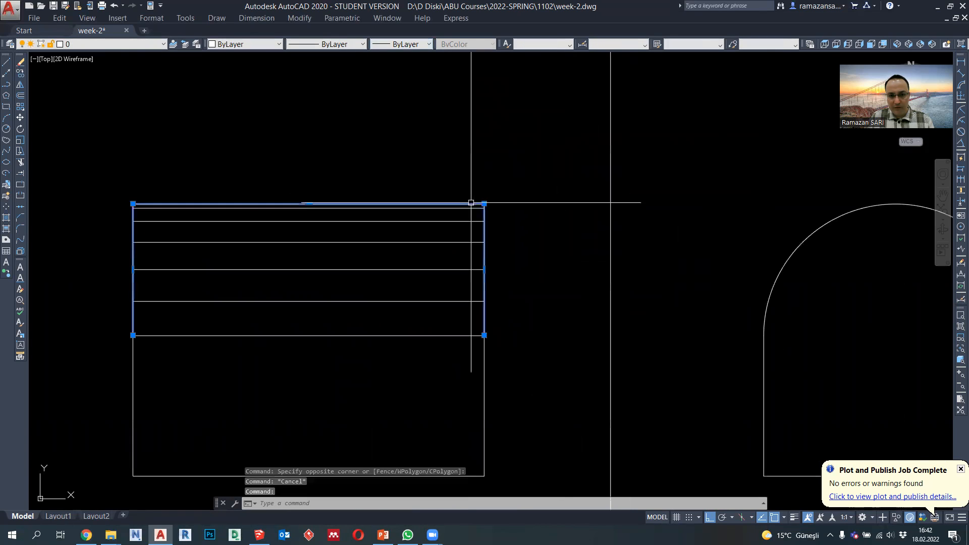
scroll(471, 202, "down", 2)
scroll(775, 203, "up", 2)
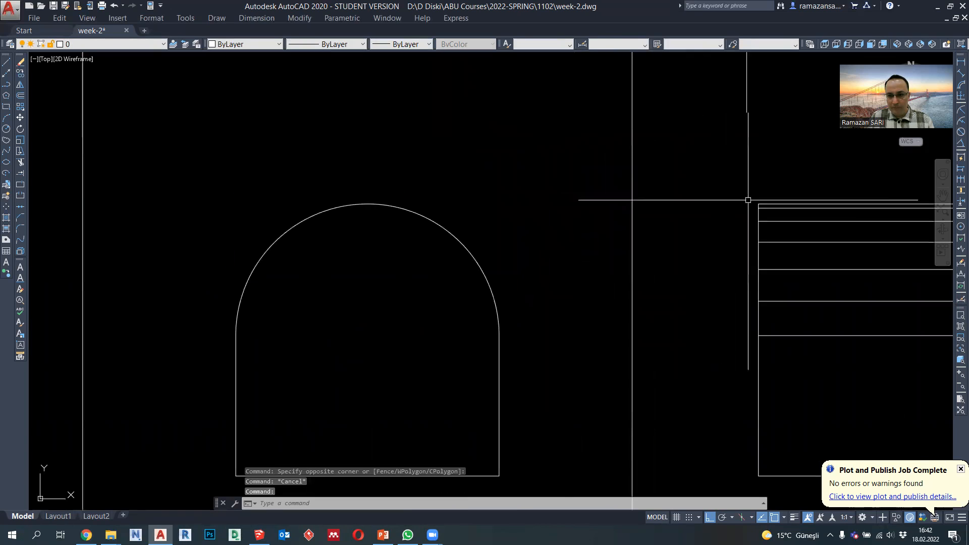
left_click(777, 203)
left_click(384, 45)
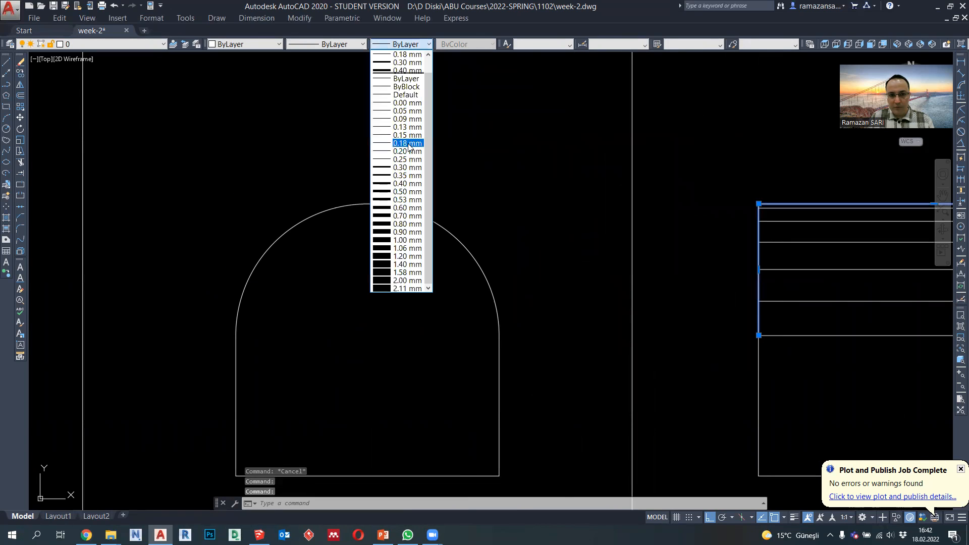
left_click(408, 144)
scroll(502, 183, "down", 3)
key("Escape")
Copy the TOP VIEW label from the gabled building drawing to below the clean vaulted building's top view.
scroll(511, 148, "down", 4)
scroll(510, 149, "up", 4)
scroll(515, 147, "down", 2)
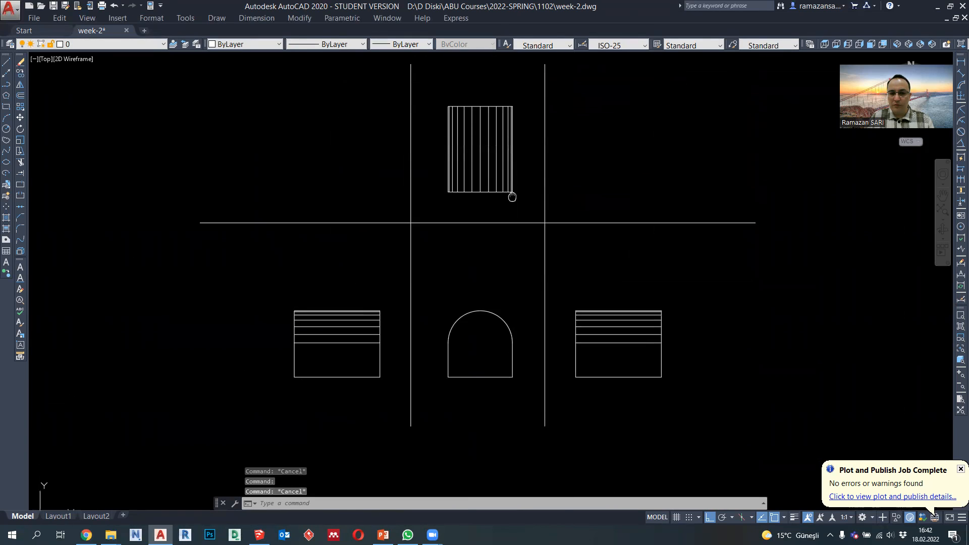
scroll(129, 97, "down", 5)
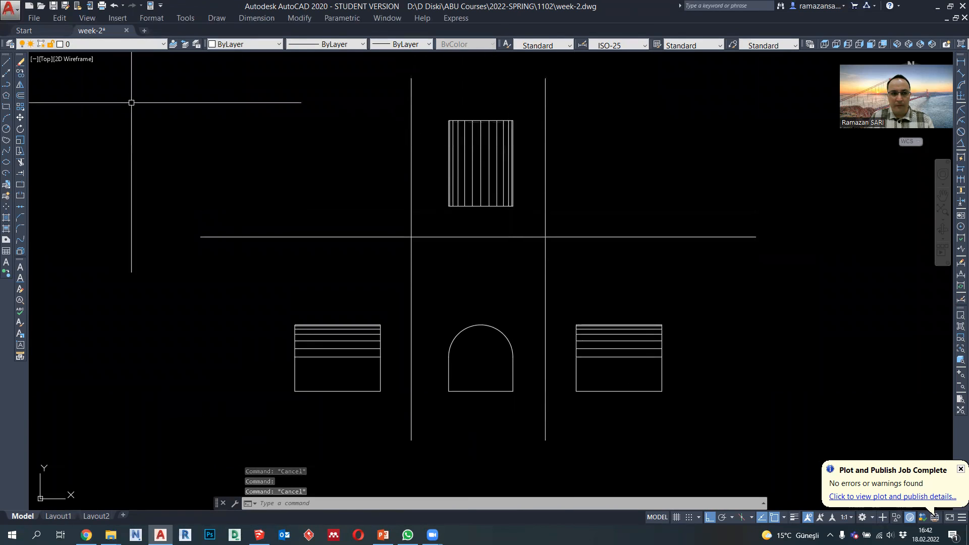
scroll(349, 187, "up", 4)
scroll(355, 162, "down", 3)
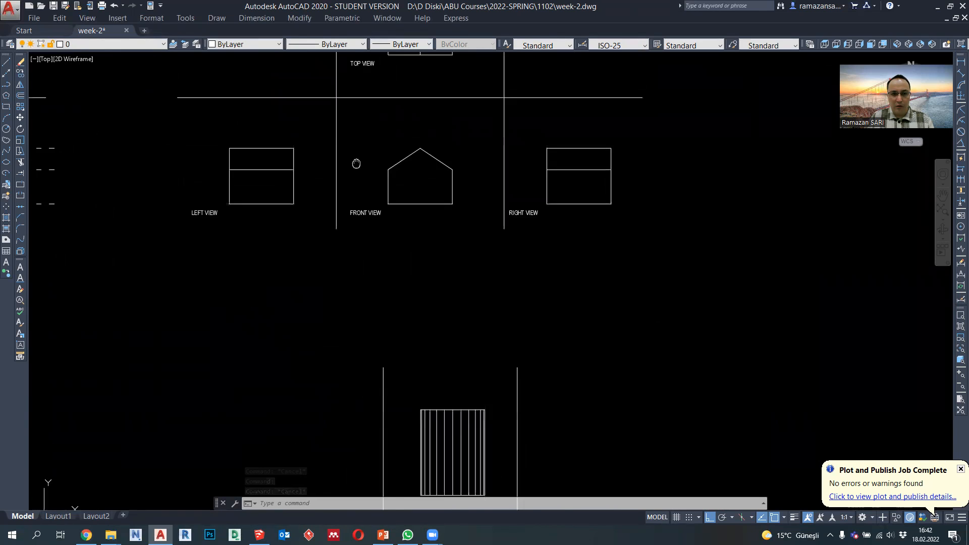
scroll(360, 111, "up", 3)
left_click(360, 104)
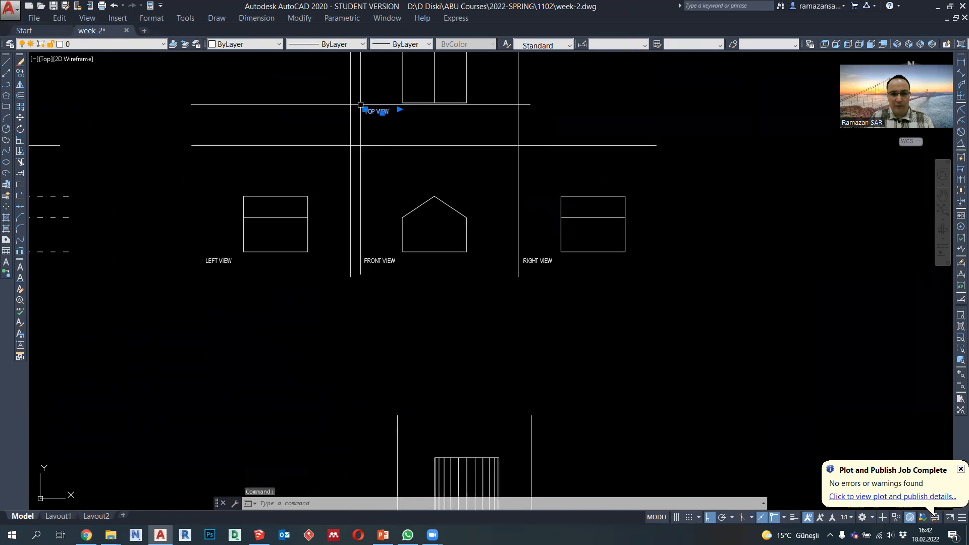
left_click(18, 73)
left_click(434, 103)
scroll(429, 152, "down", 3)
scroll(415, 201, "up", 3)
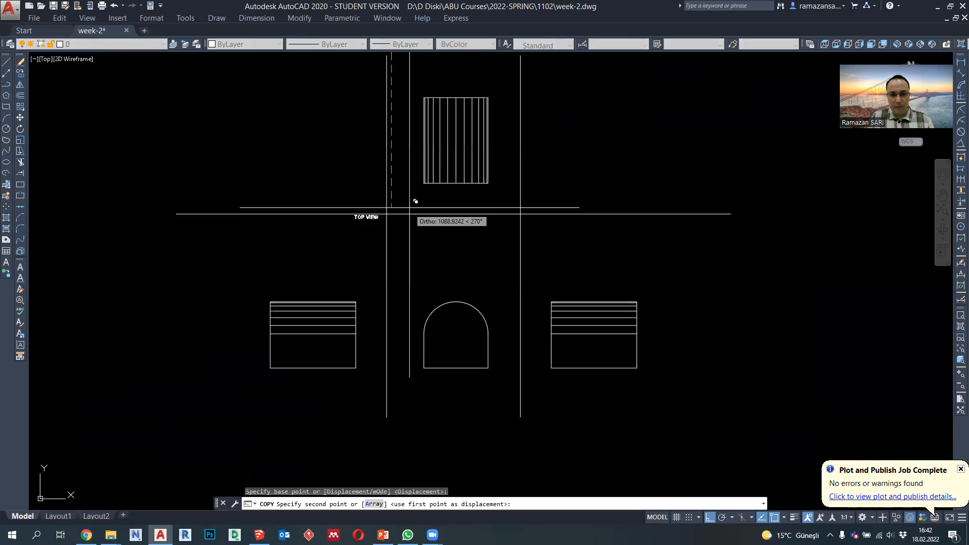
scroll(426, 191, "up", 5)
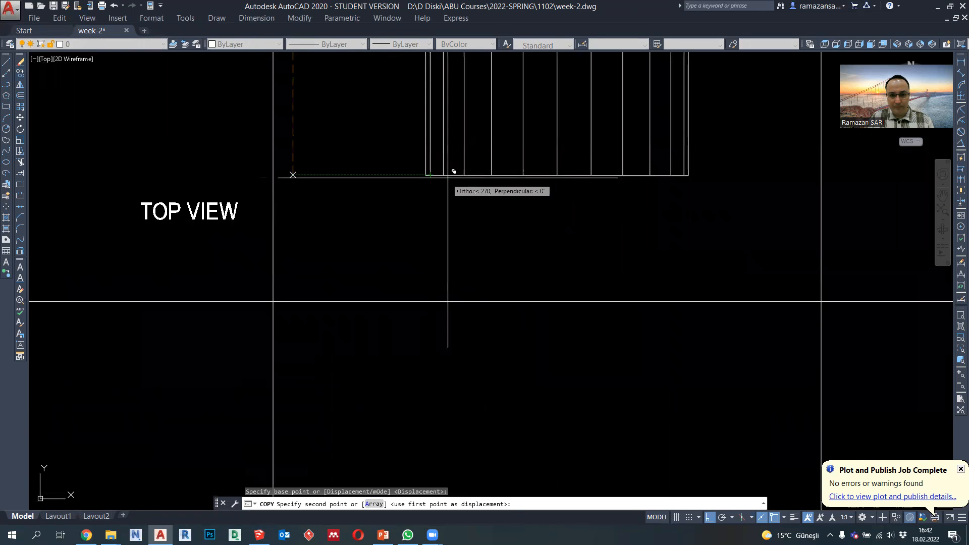
left_click(447, 177)
key("Escape")
scroll(445, 203, "down", 2)
left_click(376, 201)
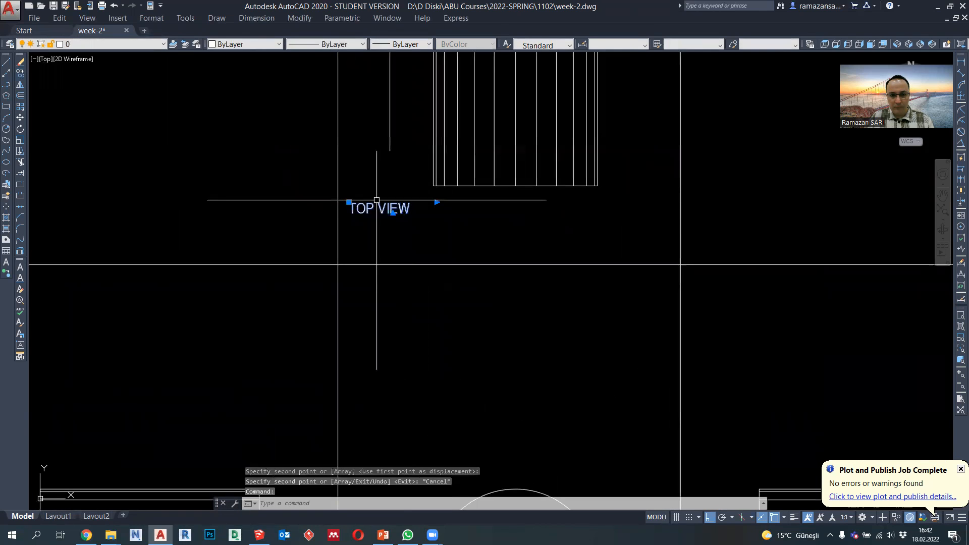
scroll(390, 304, "down", 3)
scroll(350, 256, "up", 4)
key("Escape")
Copy the LEFT VIEW label from the gabled building to the vaulted building's left view, using the views' lower-left corners as reference.
scroll(355, 176, "down", 2)
middle_click_drag(376, 213, 407, 340)
scroll(333, 180, "down", 2)
left_click(269, 106)
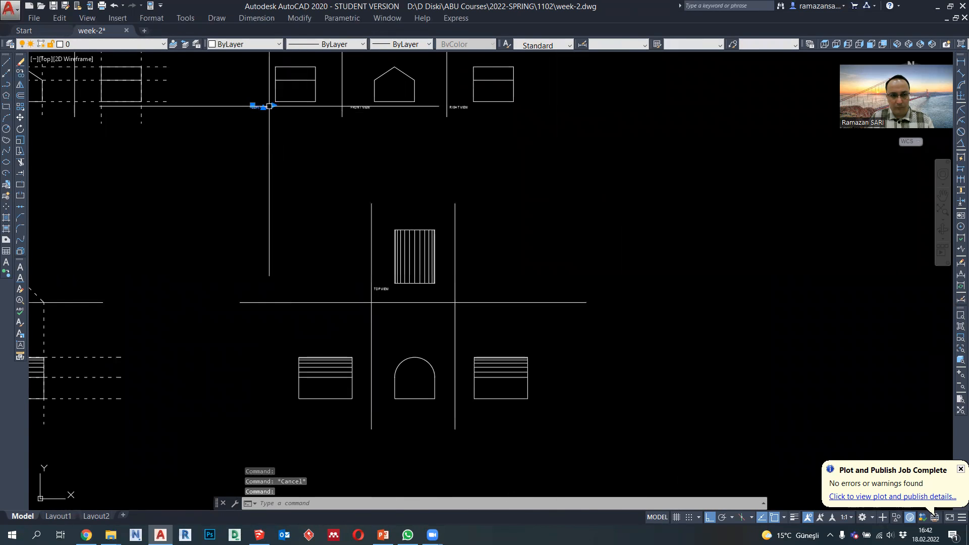
left_click(20, 73)
left_click(275, 101)
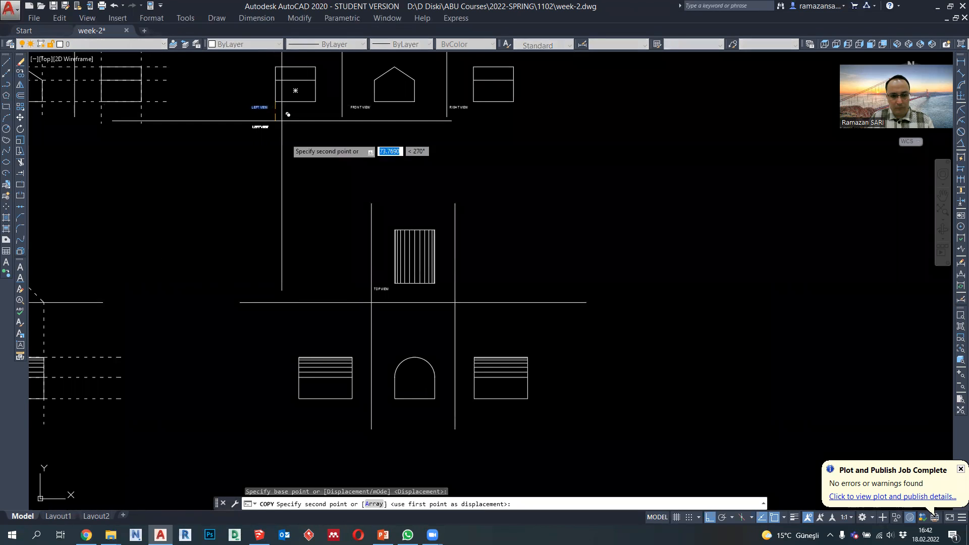
left_click(298, 398)
key("Escape")
Copy the FRONT VIEW label to the vaulted building's front view, aligning by the midpoints of the views' base lines.
left_click(370, 92)
left_click(359, 111)
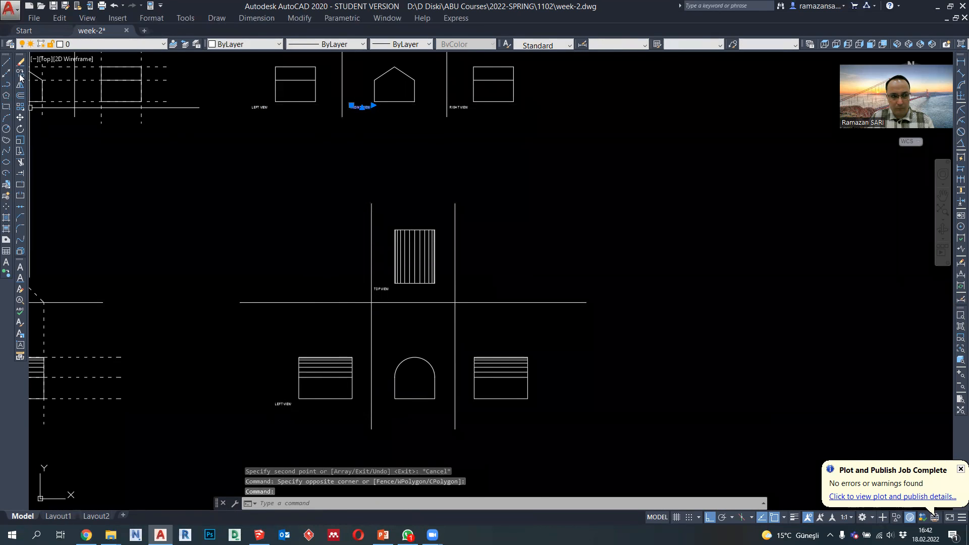
left_click(20, 73)
left_click(394, 101)
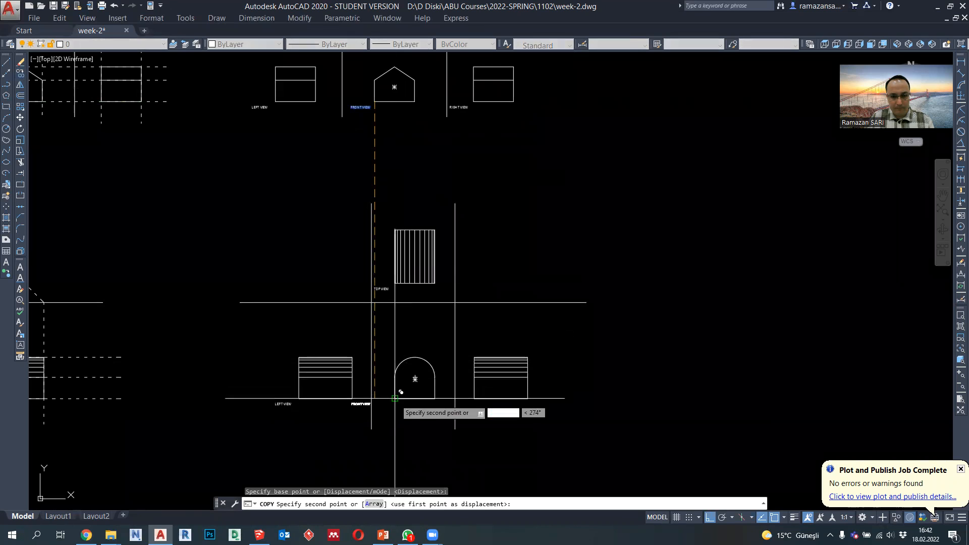
left_click(414, 399)
key("Escape")
left_click(386, 407)
key("Escape")
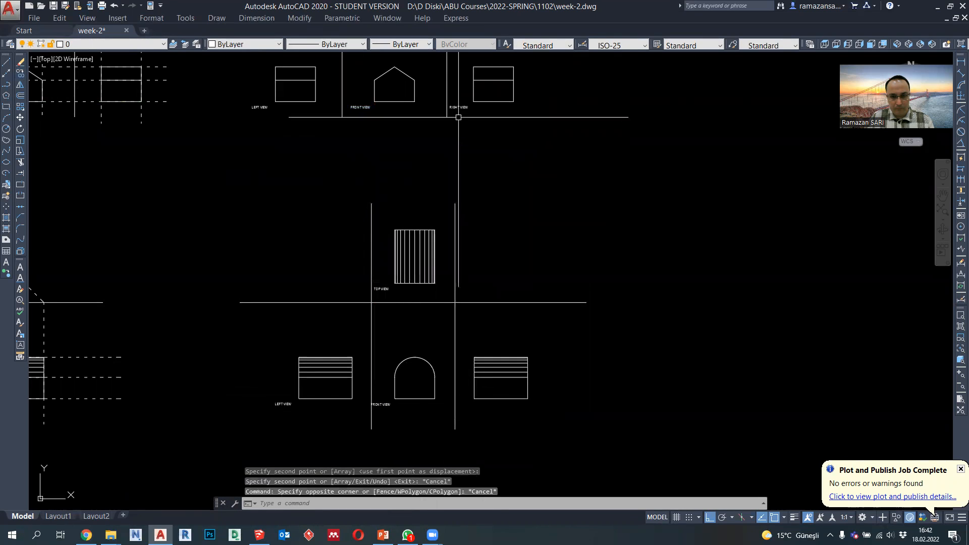
Copy the RIGHT VIEW label from the gabled building drawing to below the vaulted building's right view.
left_click(459, 107)
left_click(20, 74)
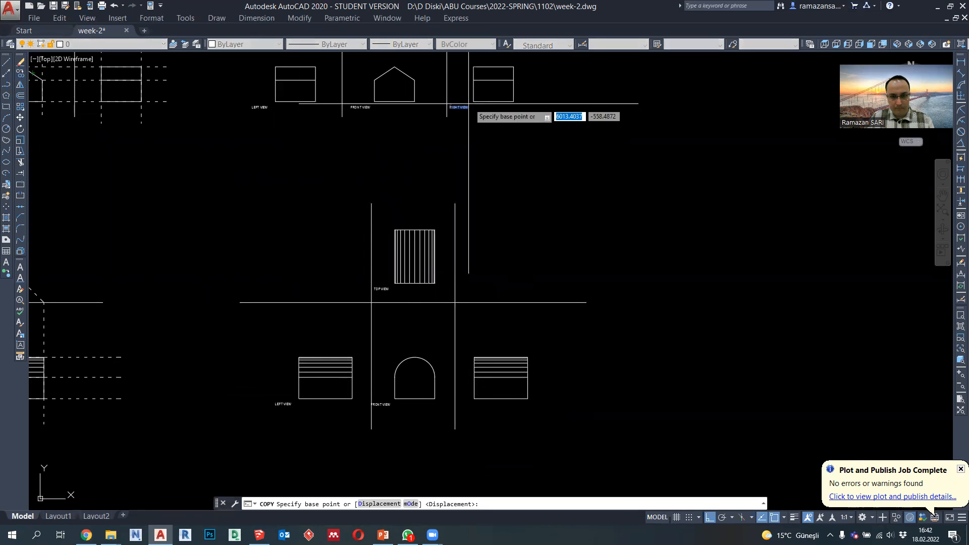
left_click(481, 101)
left_click(488, 378)
scroll(456, 416, "up", 3)
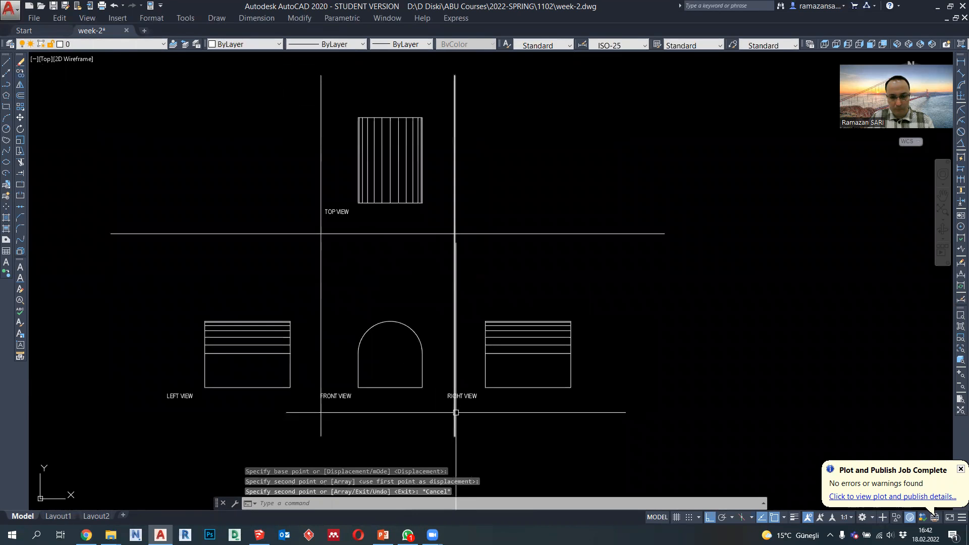
key("Escape")
Move the FRONT VIEW and RIGHT VIEW labels about 44 units to the right, and shift the LEFT VIEW label similarly.
left_click(346, 398)
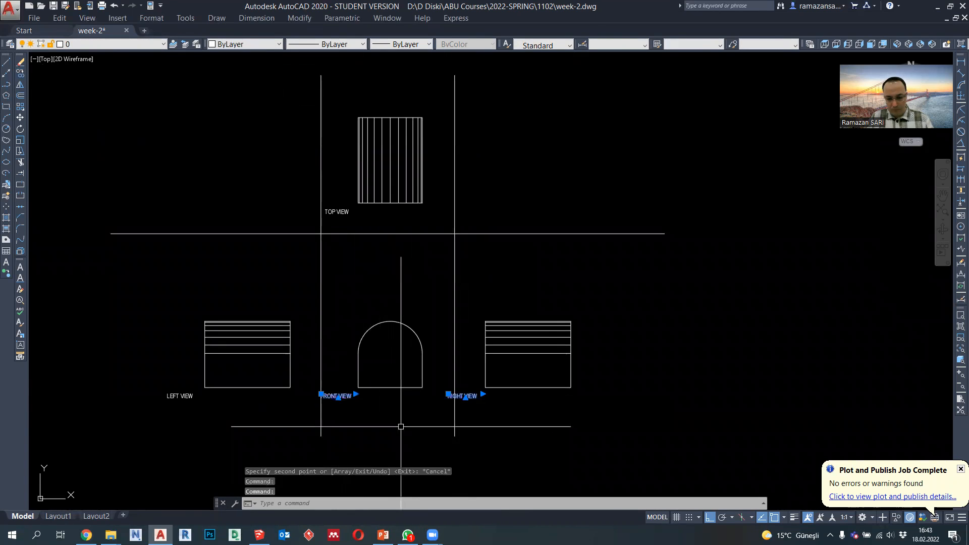
key("Return")
left_click(514, 417)
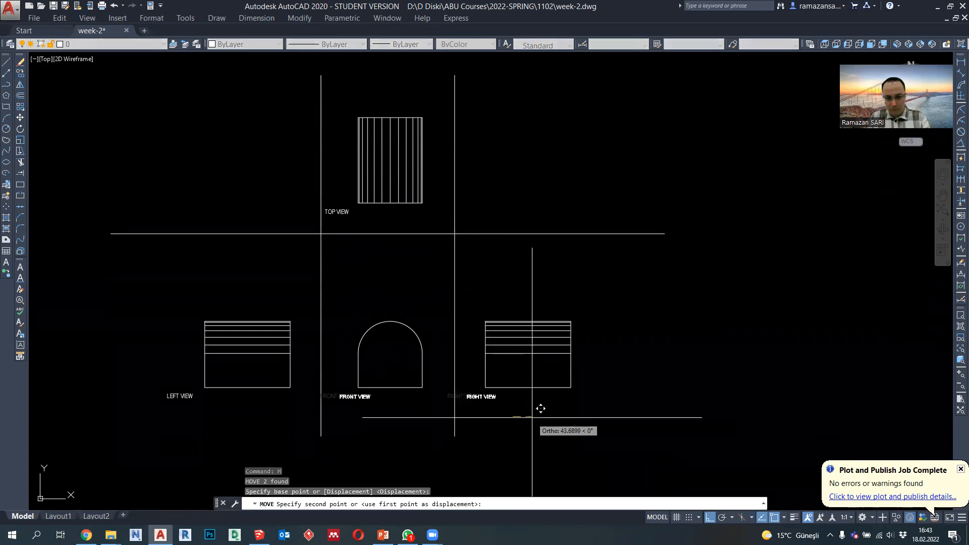
left_click(541, 409)
left_click(186, 399)
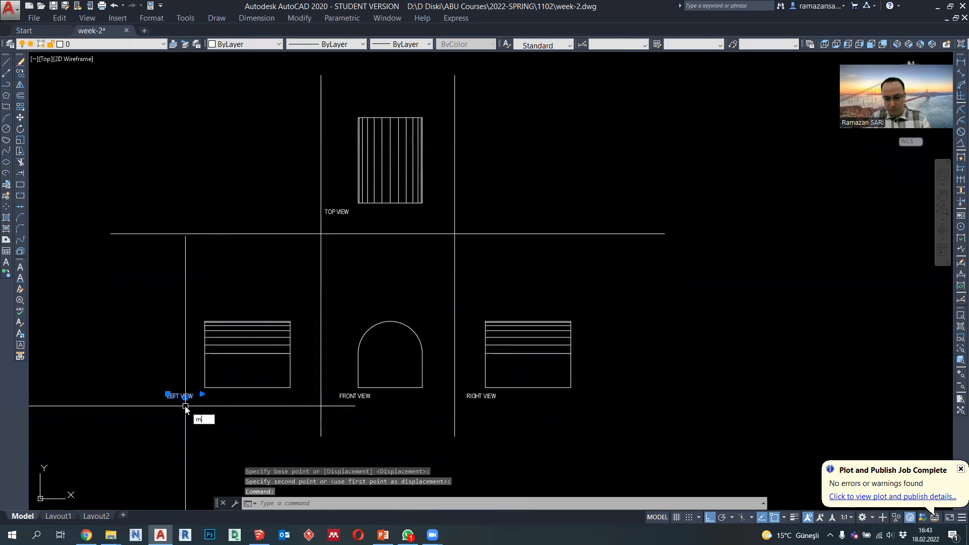
key("Return")
left_click(186, 416)
left_click(204, 415)
Stretch the left end of the clean copy's horizontal divider line inward toward the left view's edge.
scroll(348, 378, "down", 2)
middle_click_drag(349, 378, 391, 342)
key("Return")
left_click(268, 289)
left_click(214, 225)
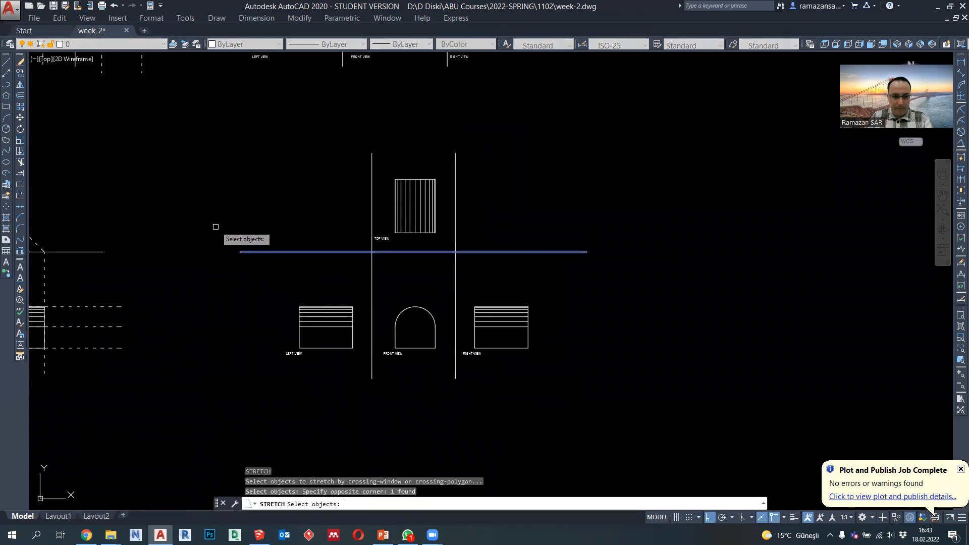
key("Return")
left_click(221, 210)
left_click(257, 214)
Stretch the right end of the clean copy's horizontal divider line inward toward the right view's edge.
key("Return")
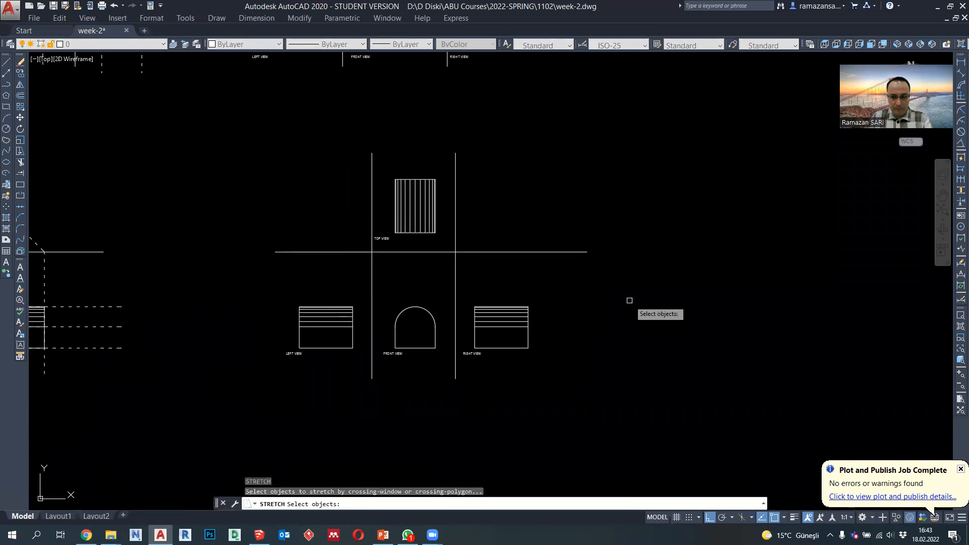
left_click(629, 300)
left_click(576, 230)
key("Return")
left_click(634, 266)
left_click(605, 270)
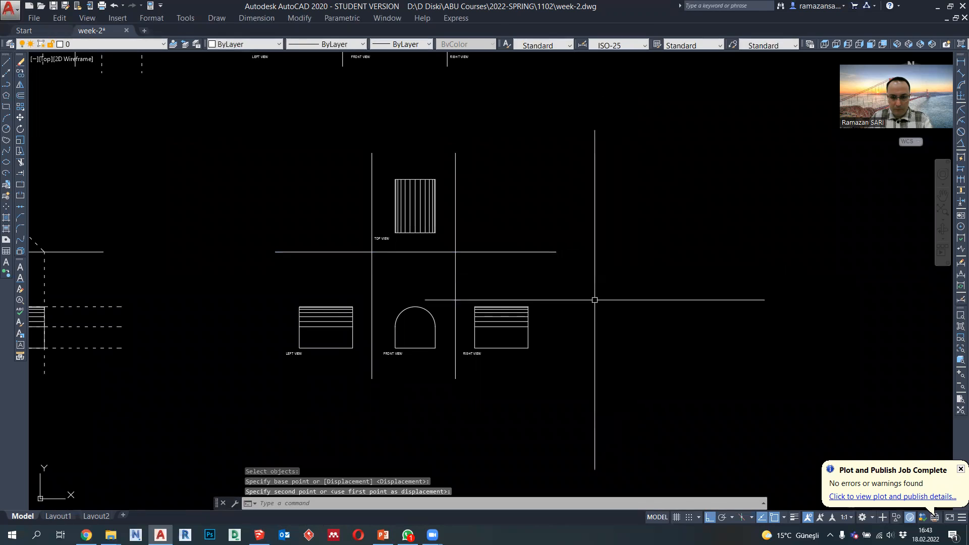
Stretch the three lower views, their labels and the vertical dividers' lower ends upward, closer to the horizontal divider.
key("Return")
left_click(558, 406)
left_click(251, 289)
key("Return")
left_click(594, 396)
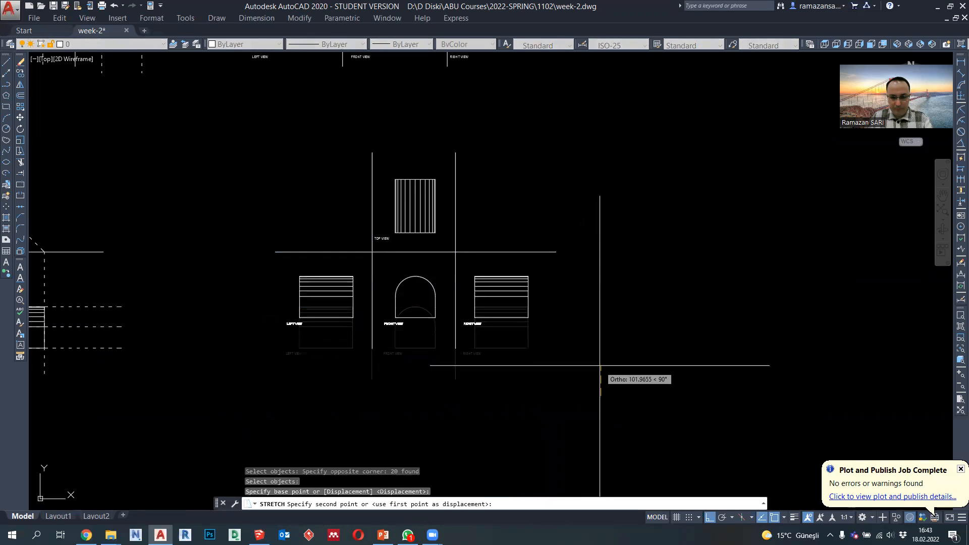
left_click(559, 360)
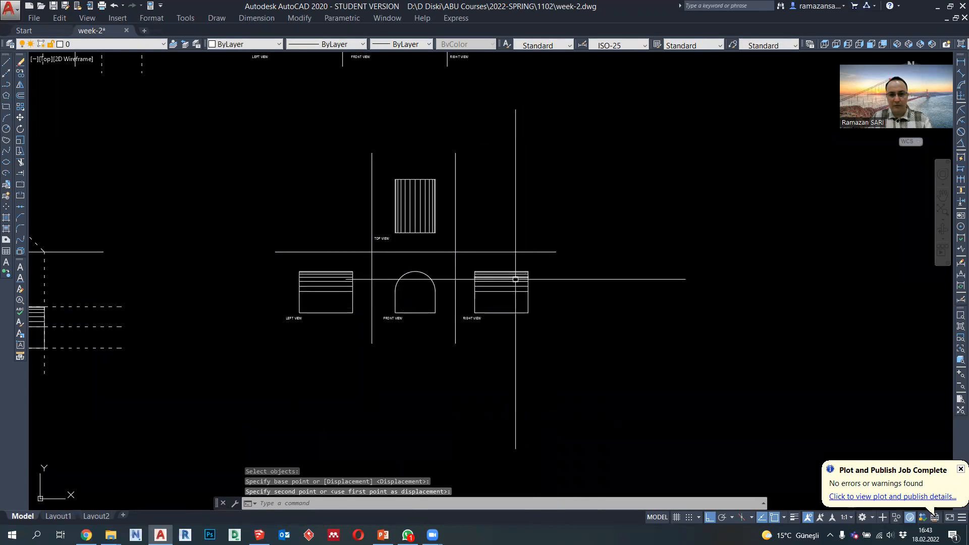
Set the plot area to a window around the vaulted building's clean views at 1 mm = 5 units, and preview the plot.
scroll(515, 279, "down", 4)
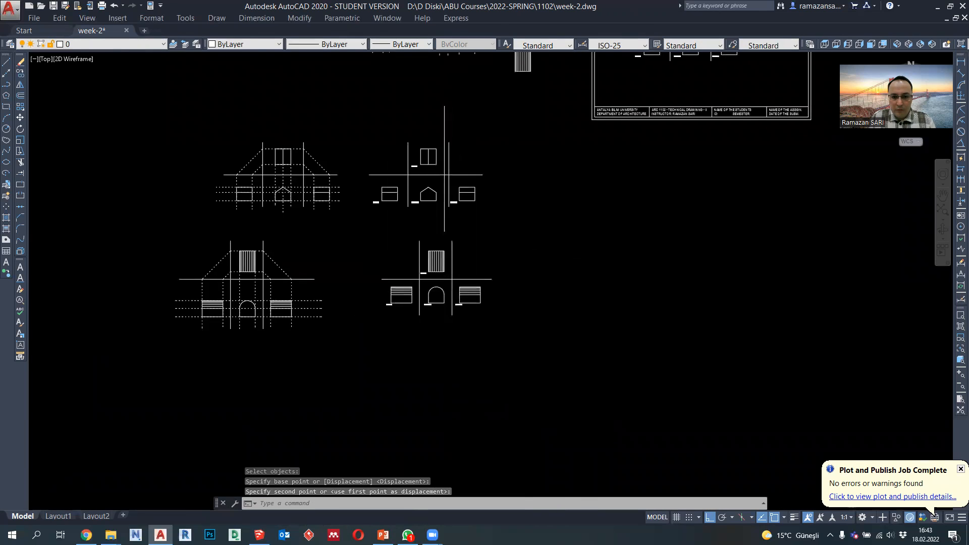
scroll(550, 289, "up", 4)
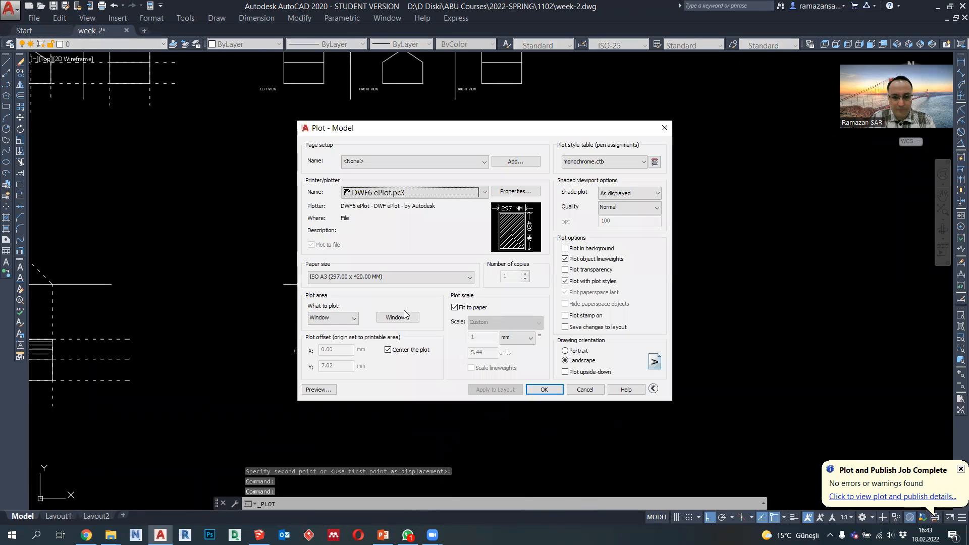
left_click(403, 316)
left_click(269, 175)
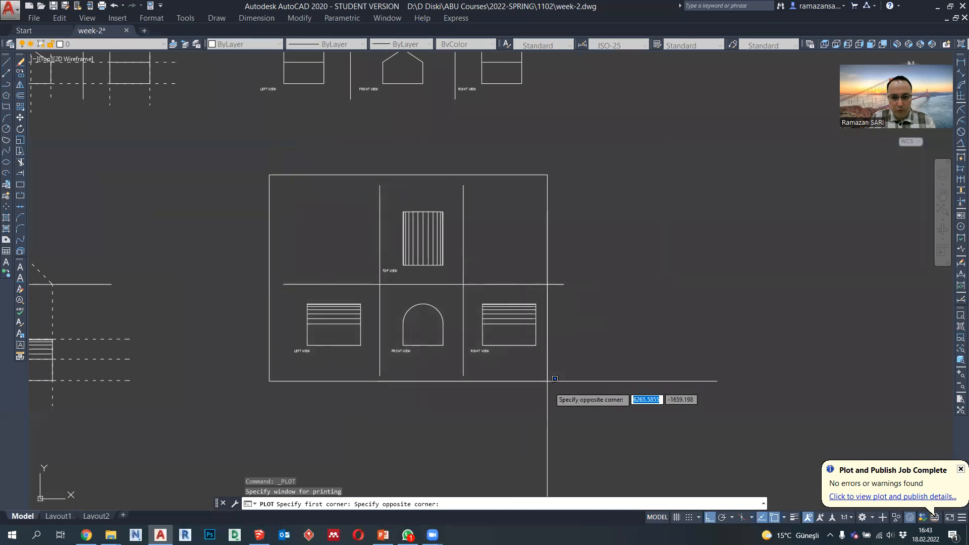
left_click(726, 390)
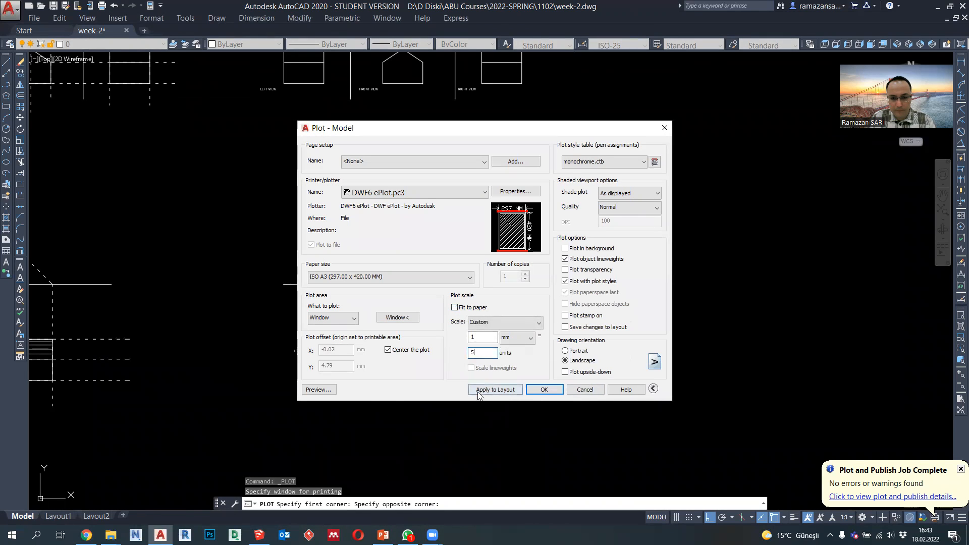
left_click(330, 389)
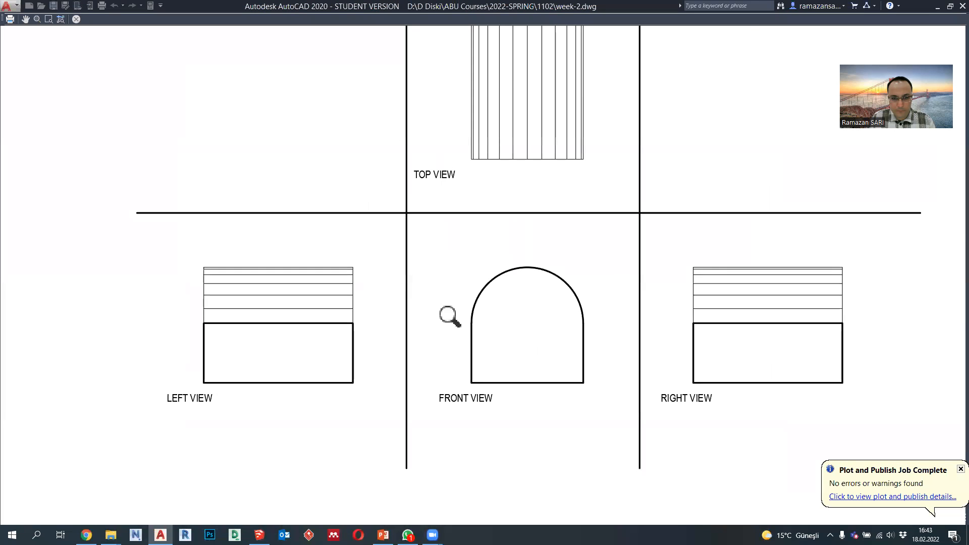
Examine the lineweights, labels and spacing of all four views in the plot preview, and leave it without plotting.
scroll(297, 319, "up", 2)
middle_click_drag(349, 326, 299, 327)
scroll(303, 327, "down", 2)
middle_click_drag(543, 328, 498, 328)
scroll(606, 312, "up", 4)
scroll(606, 311, "down", 2)
middle_click_drag(599, 248, 600, 343)
middle_click_drag(488, 227, 506, 334)
scroll(529, 384, "down", 2)
scroll(497, 229, "up", 4)
scroll(496, 230, "down", 6)
key("Escape")
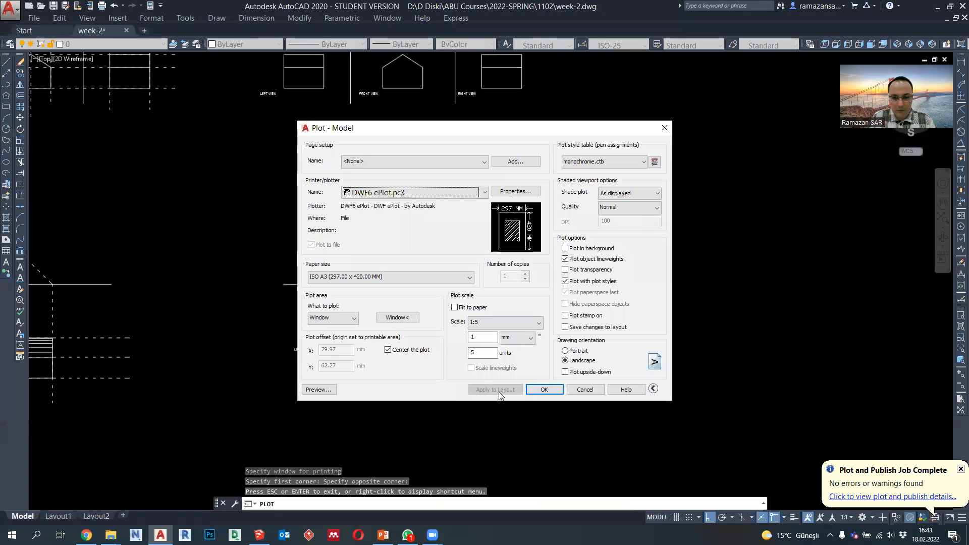
left_click(584, 390)
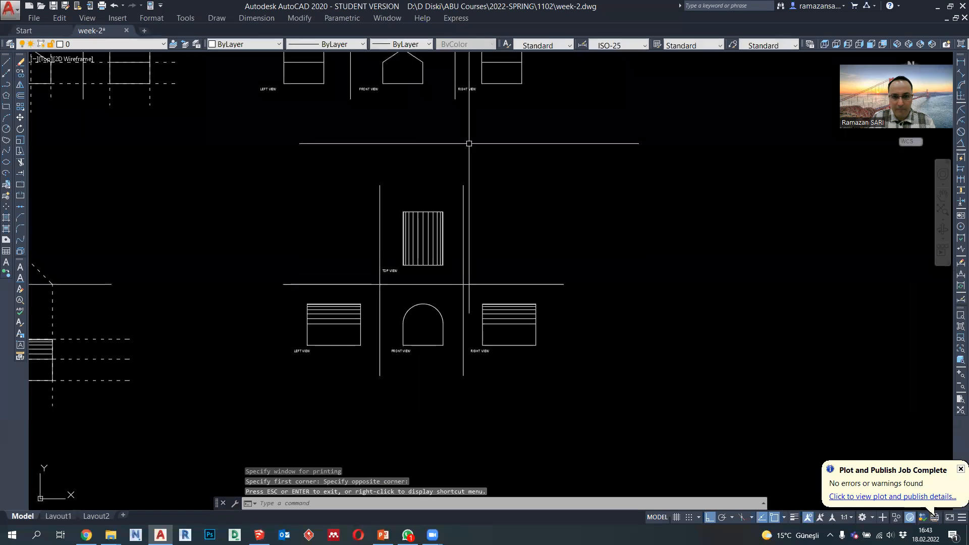